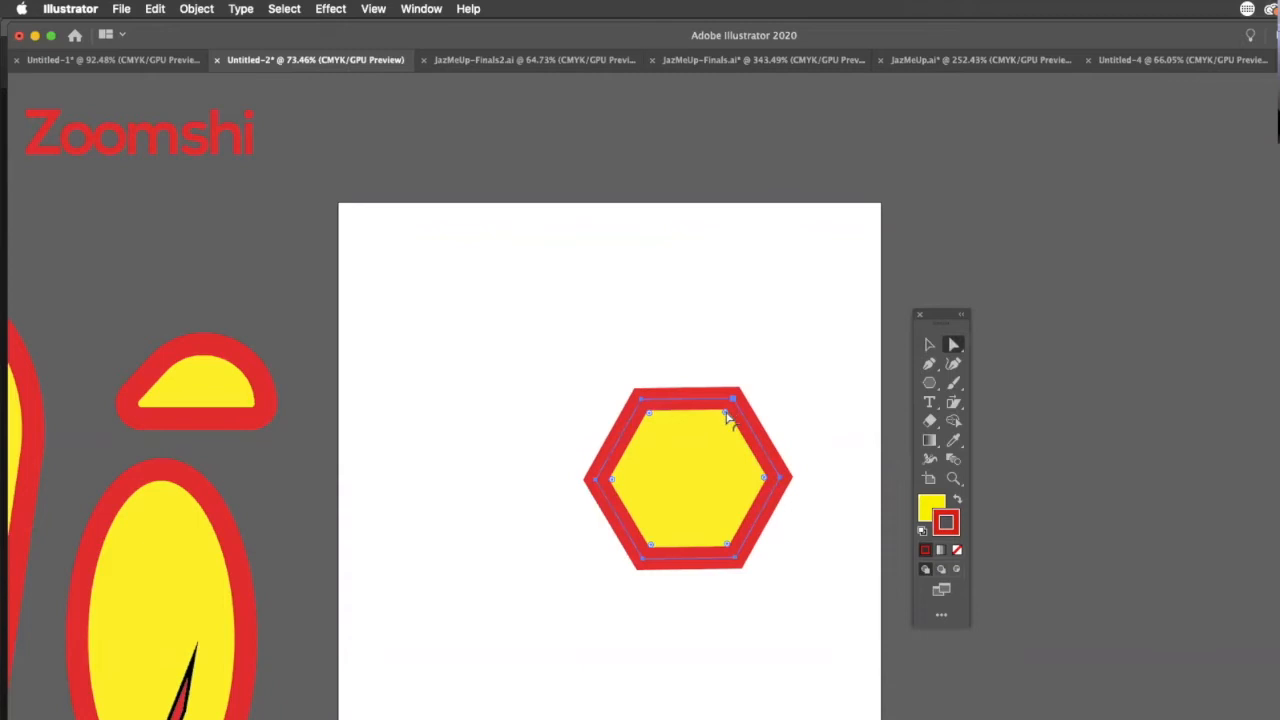
- Try rounding the yellow hexagon's corners fully into a circle, and restore its sharp corners
drag(726, 418, 676, 506)
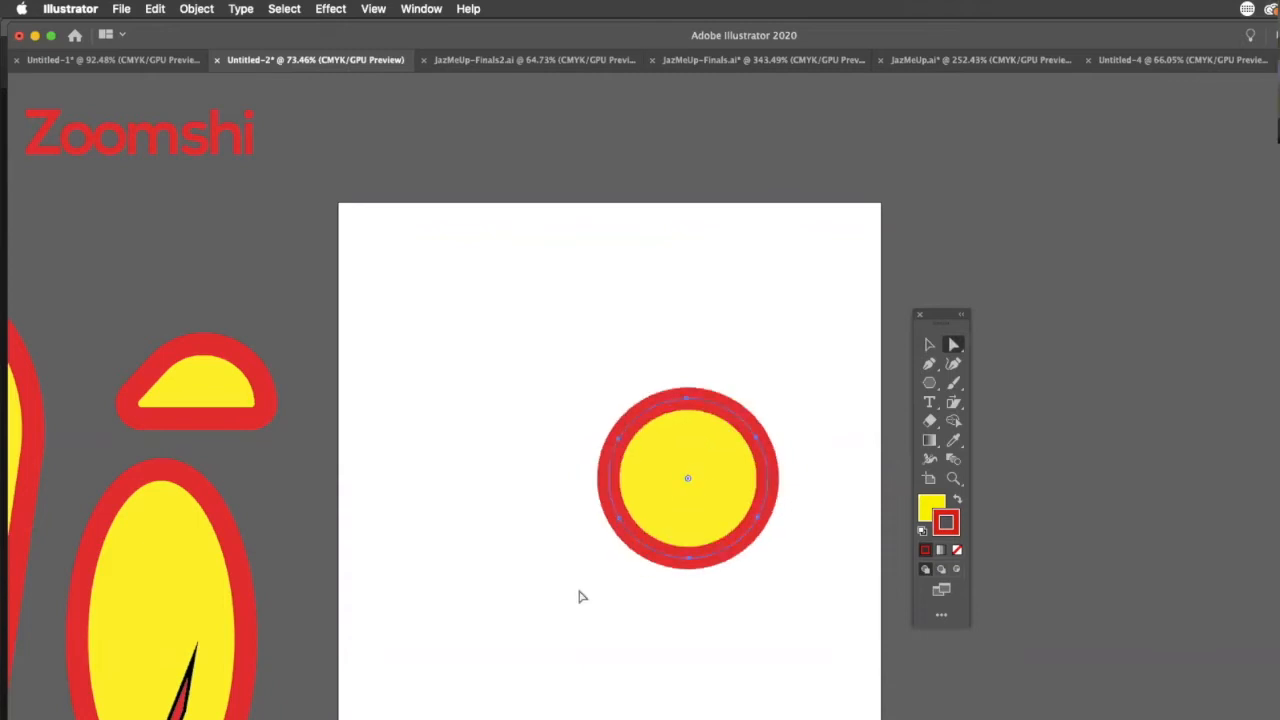
key(super+z)
drag(715, 429, 728, 413)
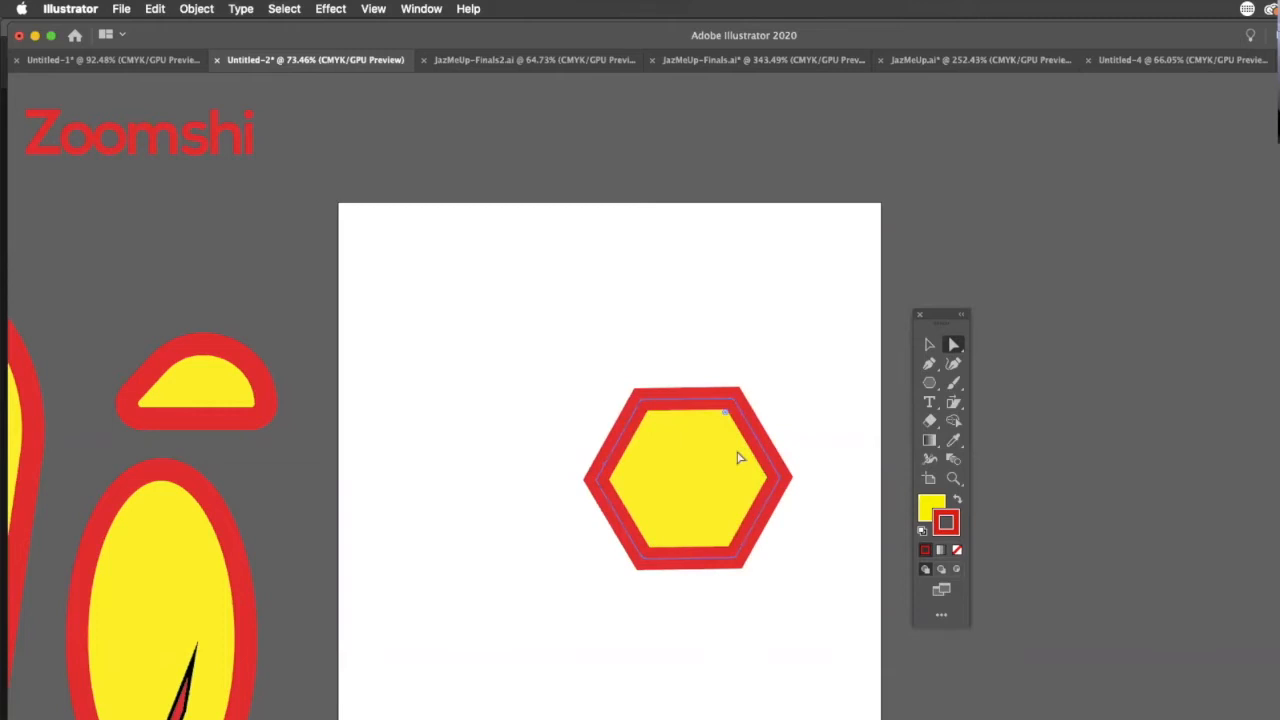
- Deselect the hexagon's corner and reselect the whole hexagon with the Selection tool
key(v)
click(775, 381)
click(746, 410)
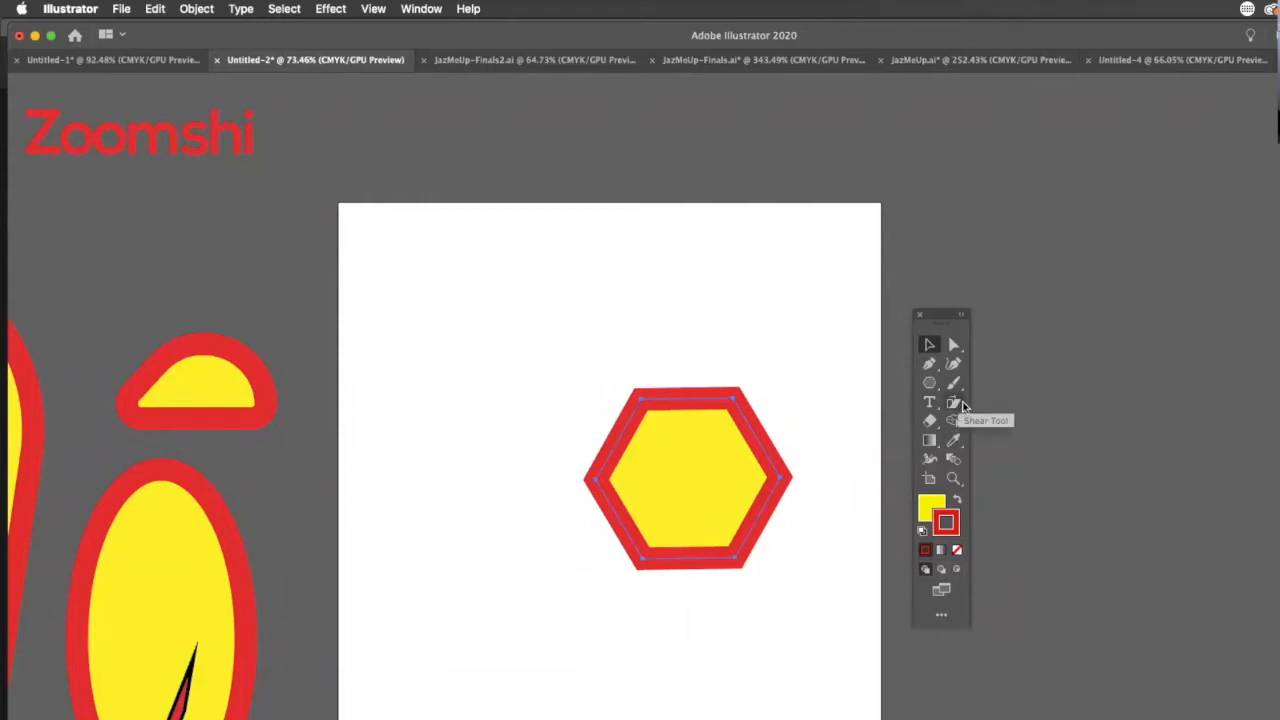
- Apply the Essentials workspace and look up its reset option without using it
click(432, 12)
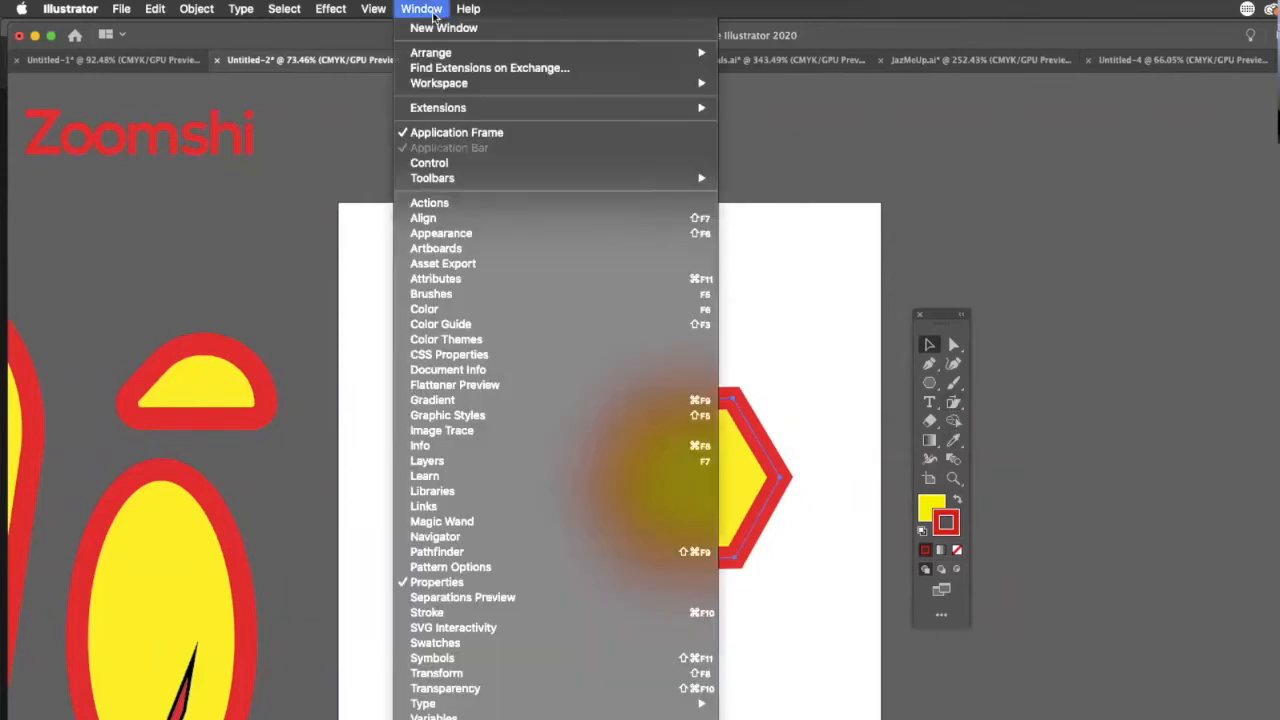
mouse_move(538, 88)
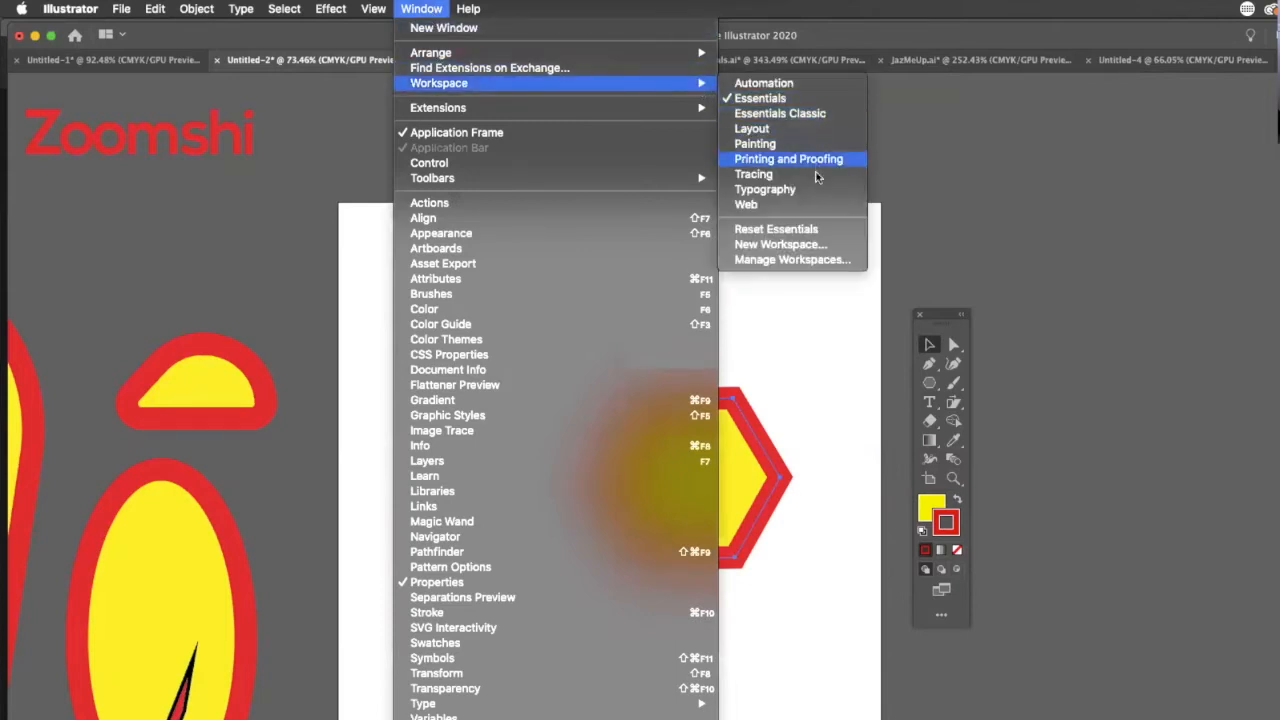
click(822, 99)
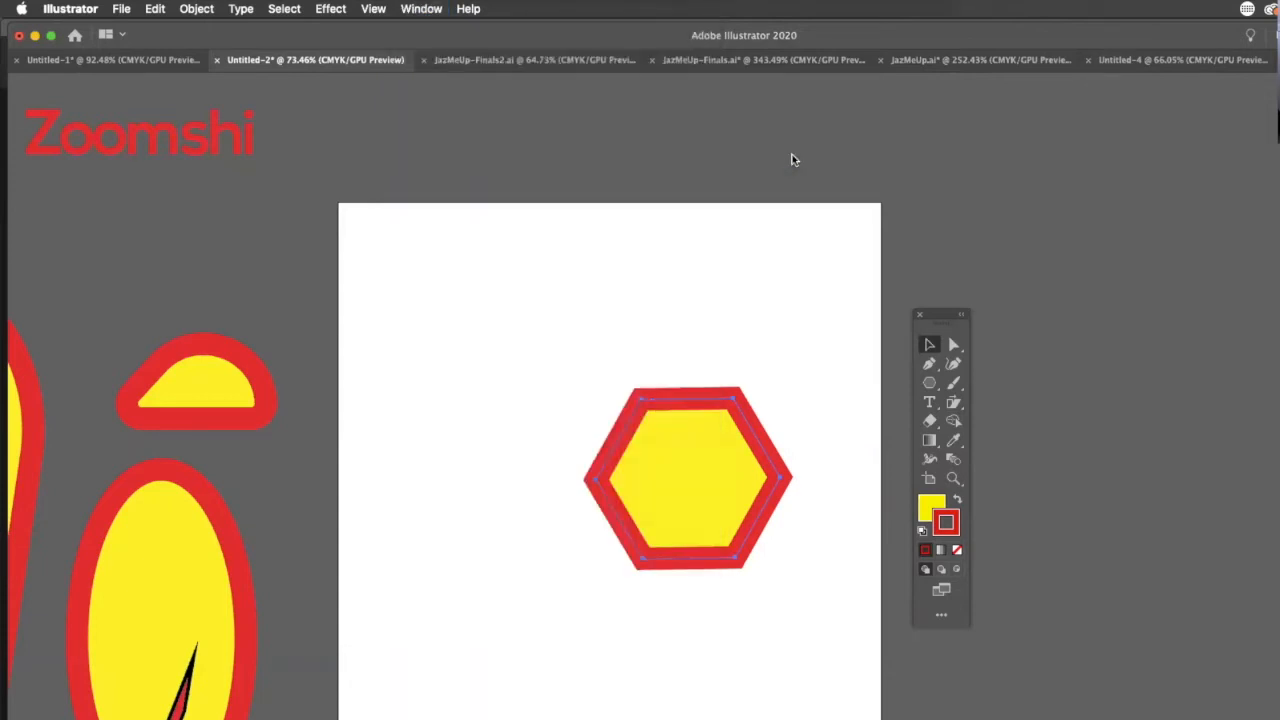
click(421, 8)
mouse_move(686, 92)
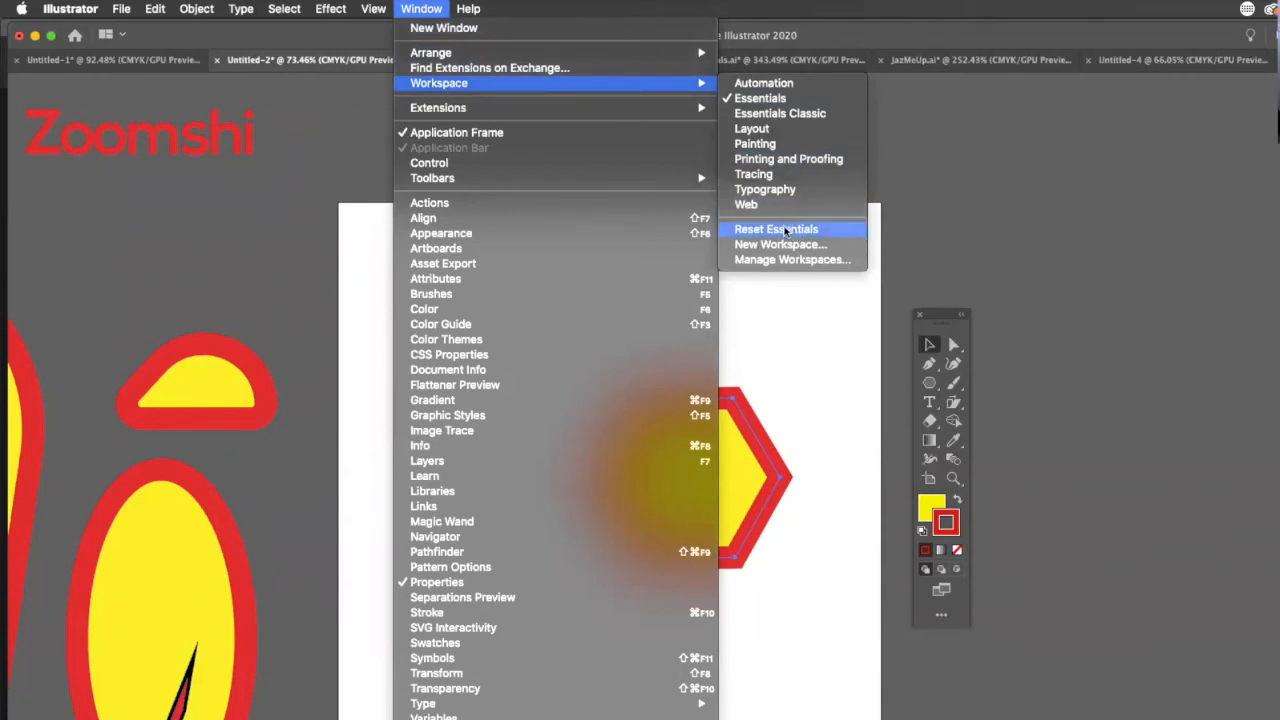
click(1025, 240)
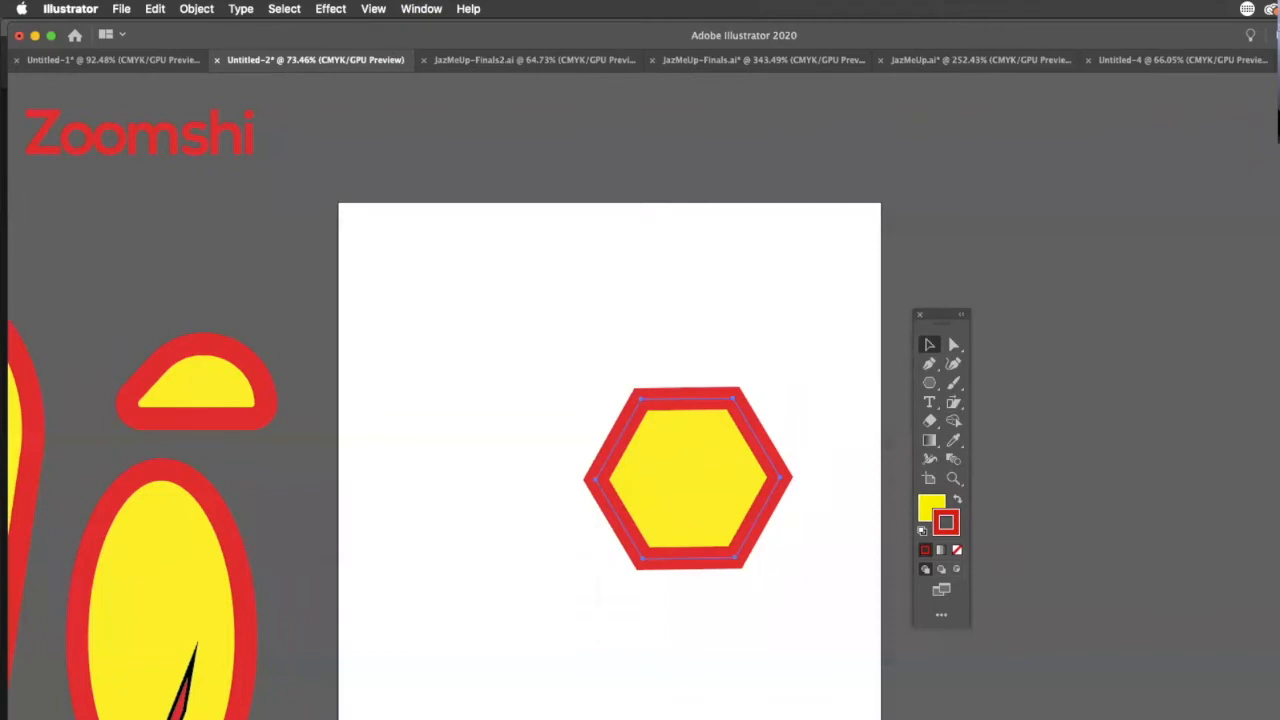
- Try stretching the hexagon horizontally with the Scale tool, undo the stretch, and enlarge the hexagon proportionally to about 171%
click(953, 402)
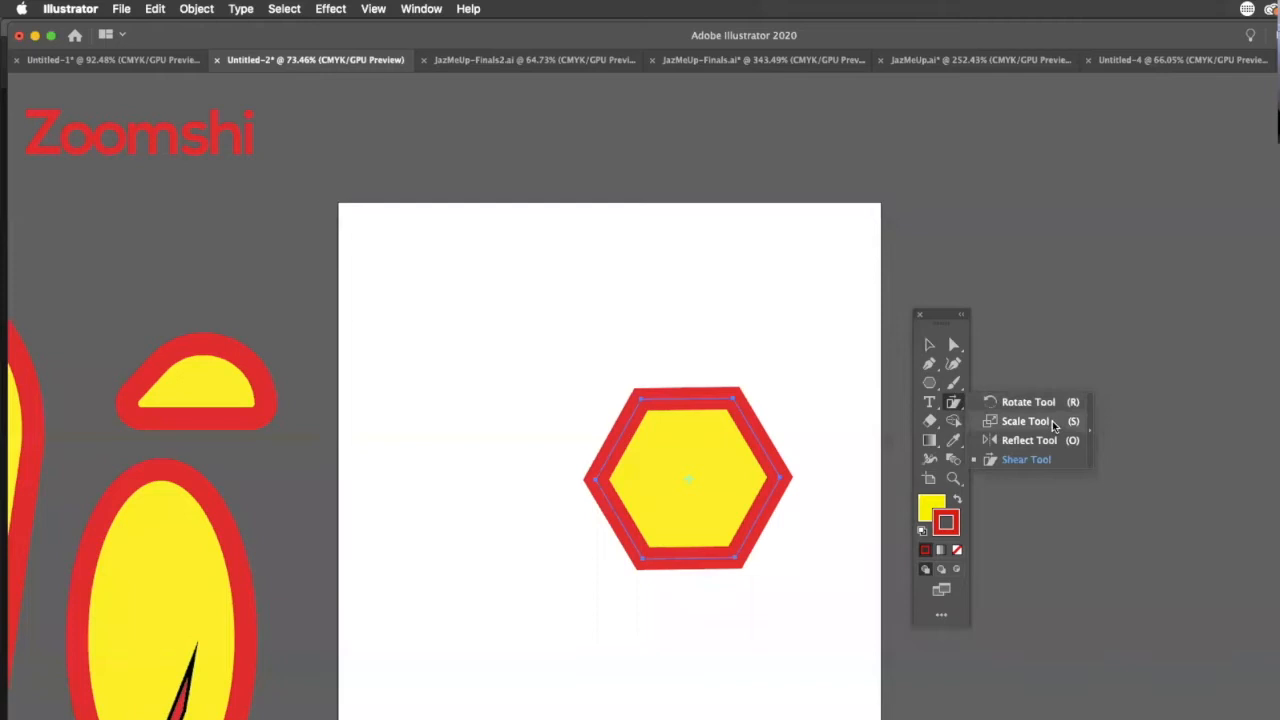
click(1050, 421)
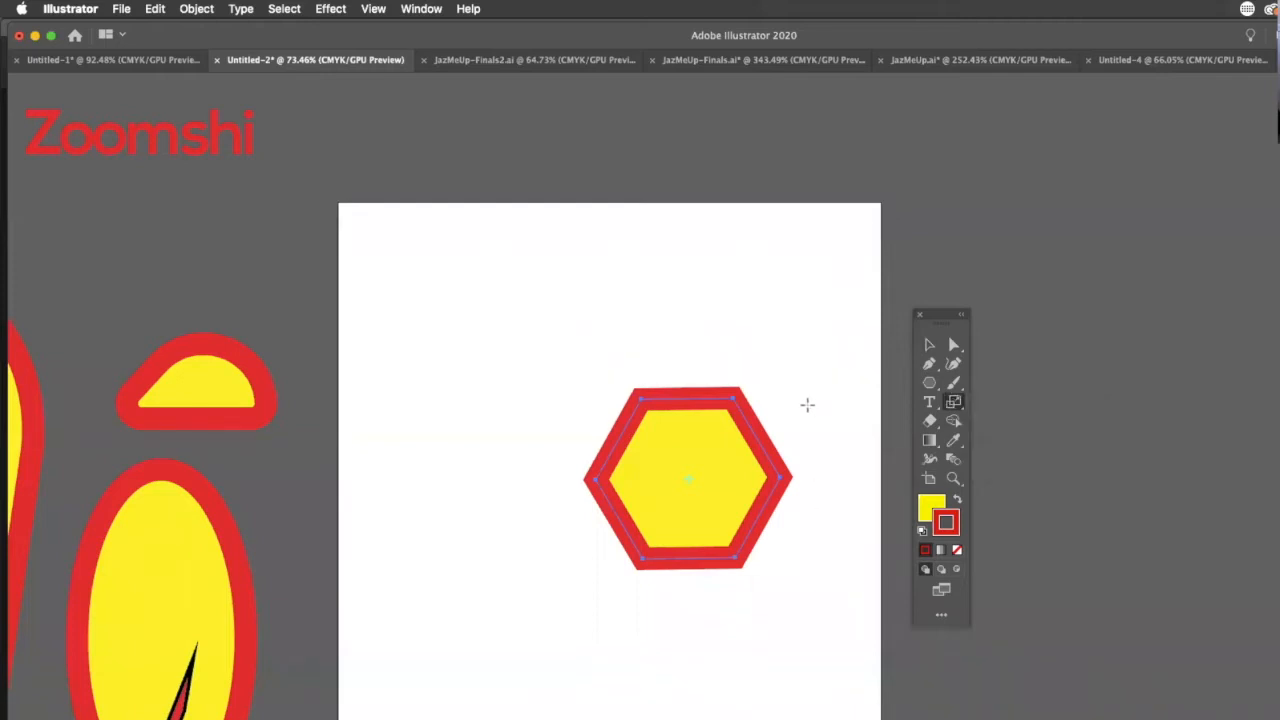
drag(786, 391, 1027, 400)
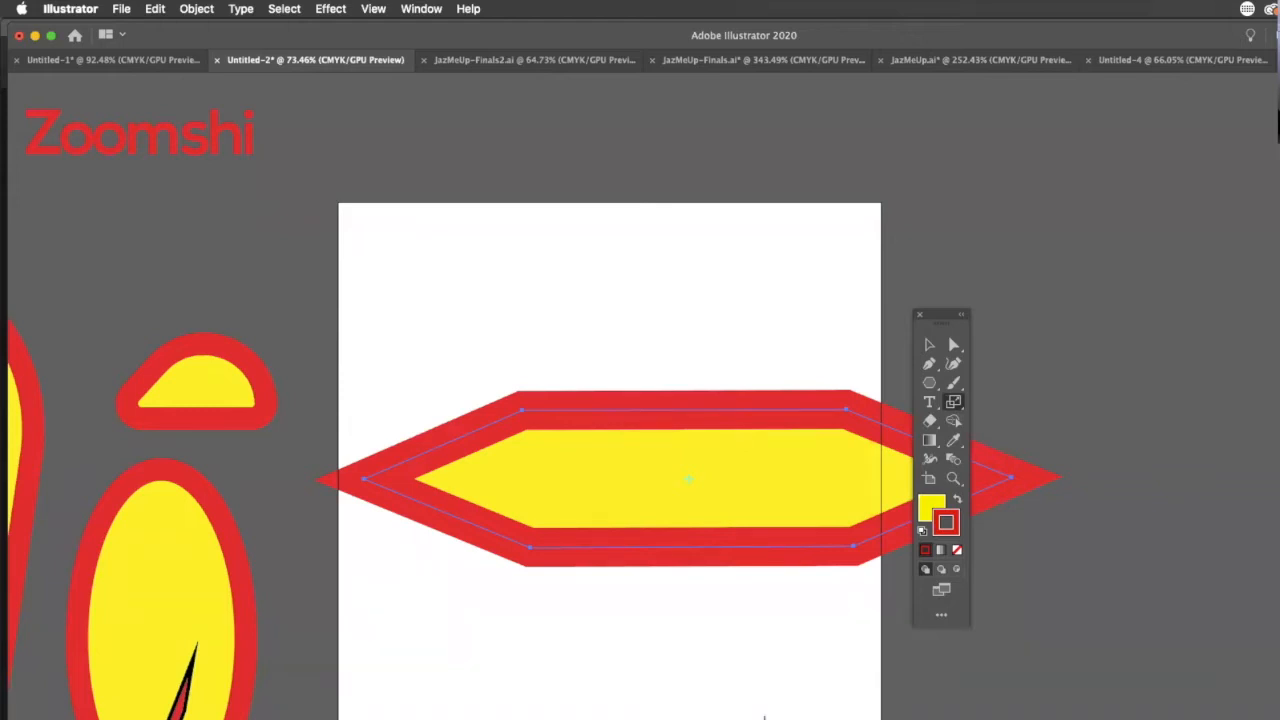
key(super+z)
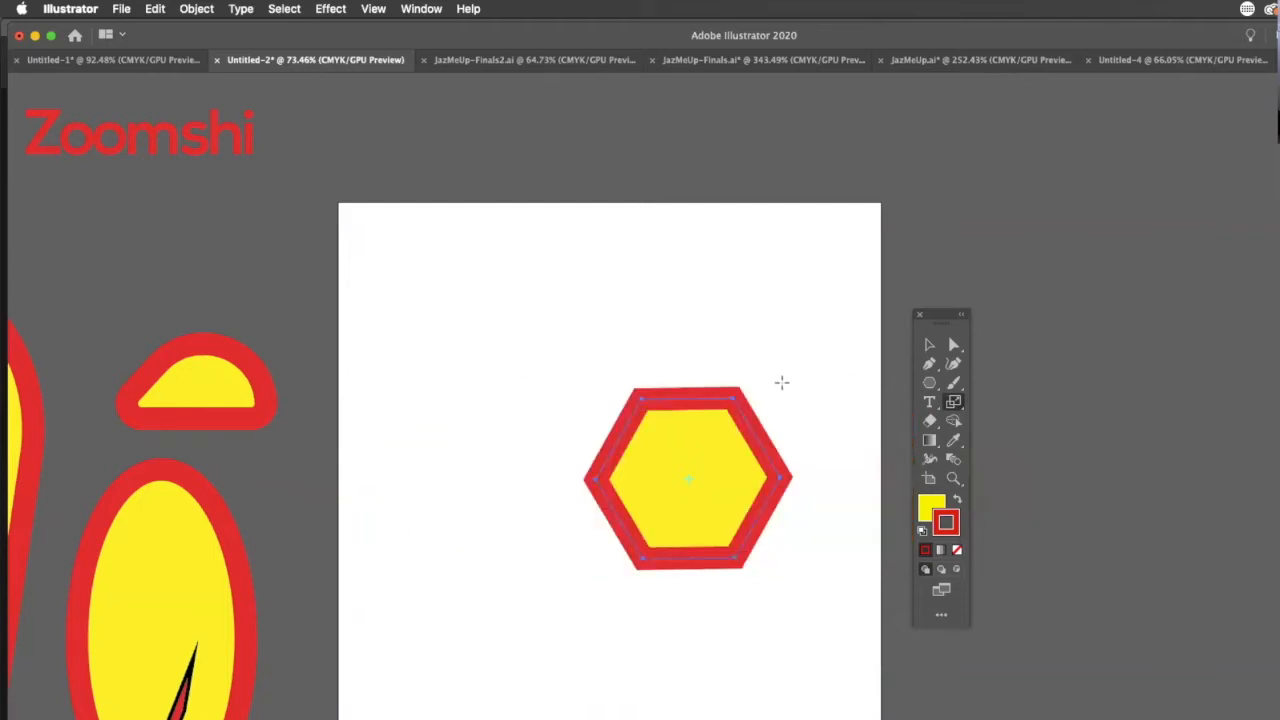
drag(771, 371, 857, 315)
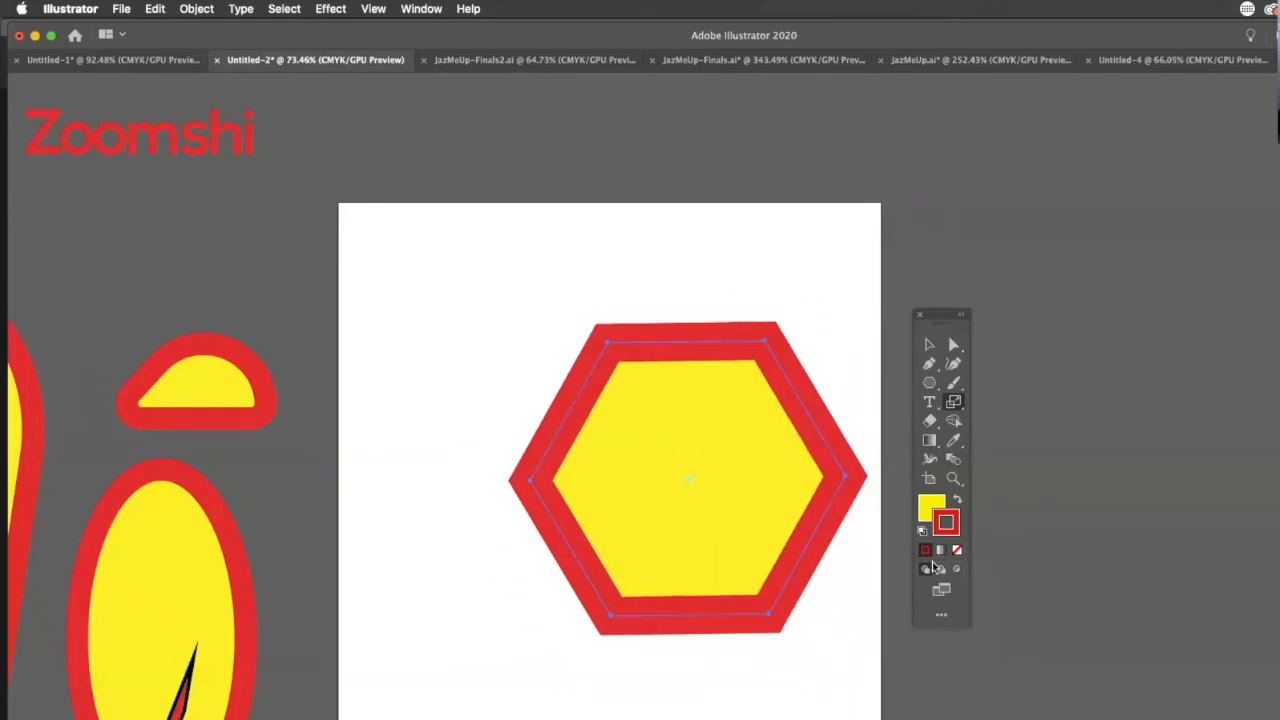
- Try scaling the hexagon uniformly to 30% with Scale Corners and Scale Strokes & Effects turned off, and undo the scaling
double_click(954, 402)
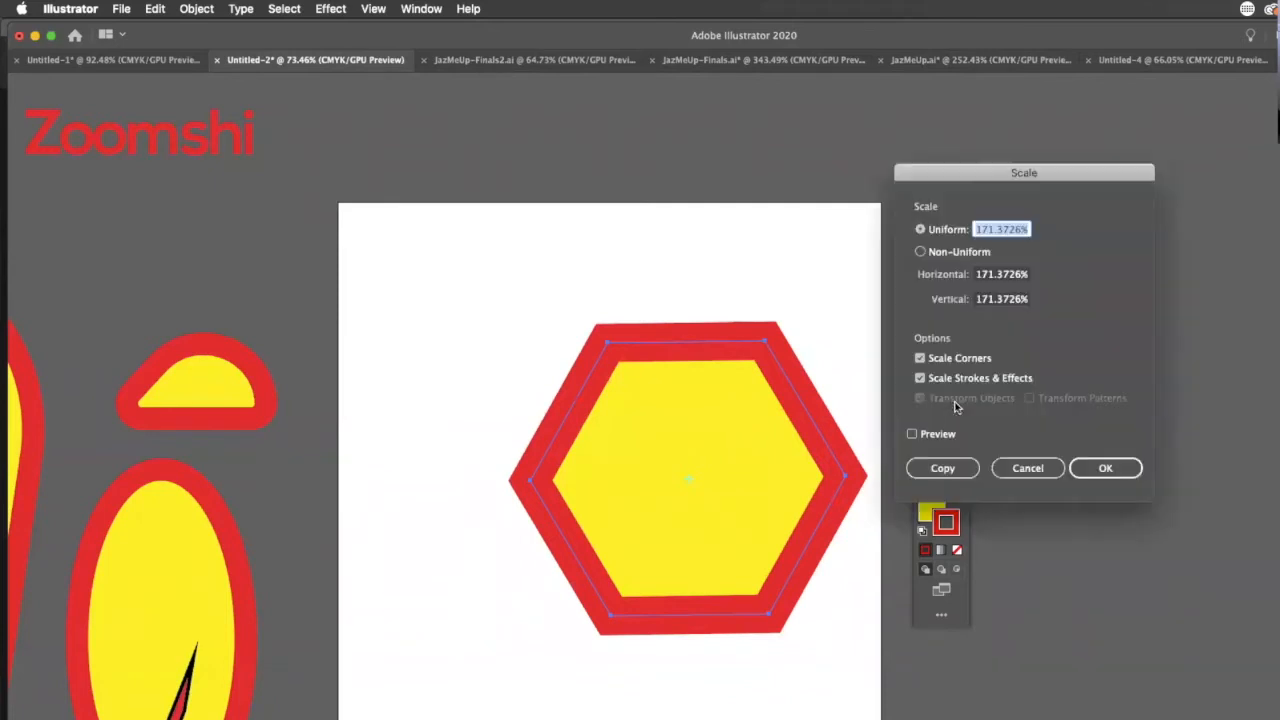
drag(1076, 183, 1067, 319)
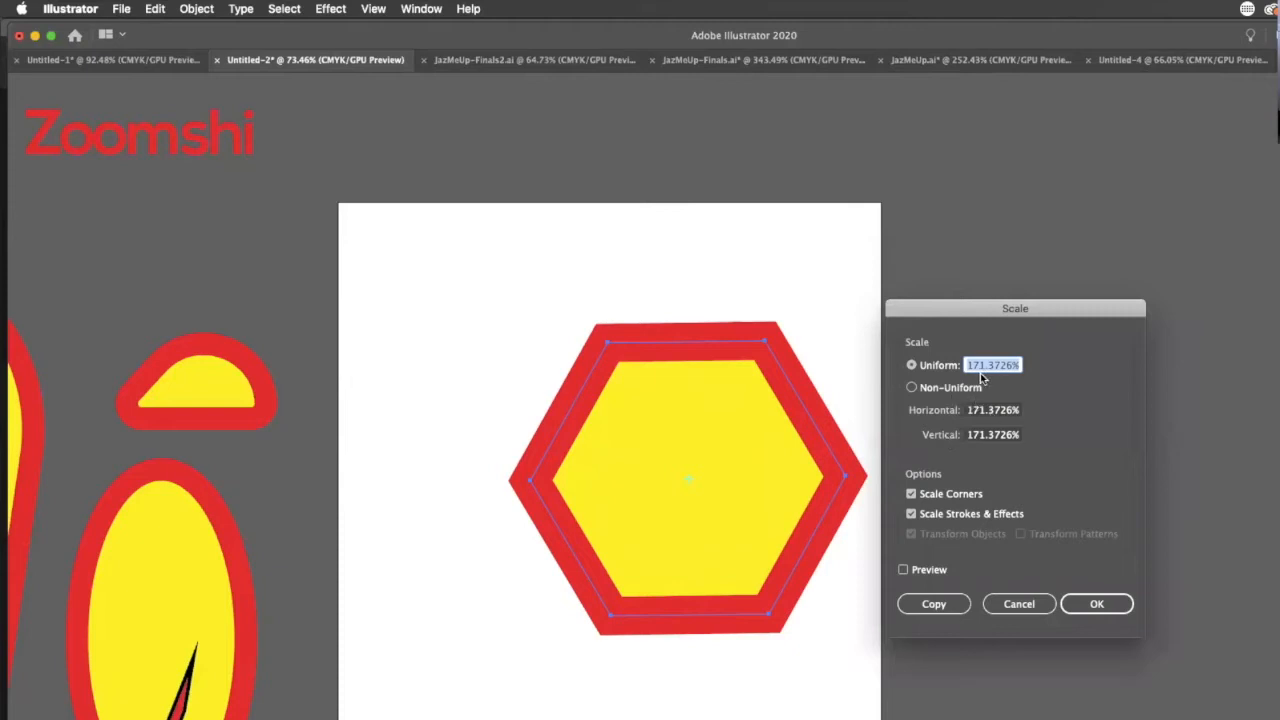
text(50)
click(911, 514)
click(911, 494)
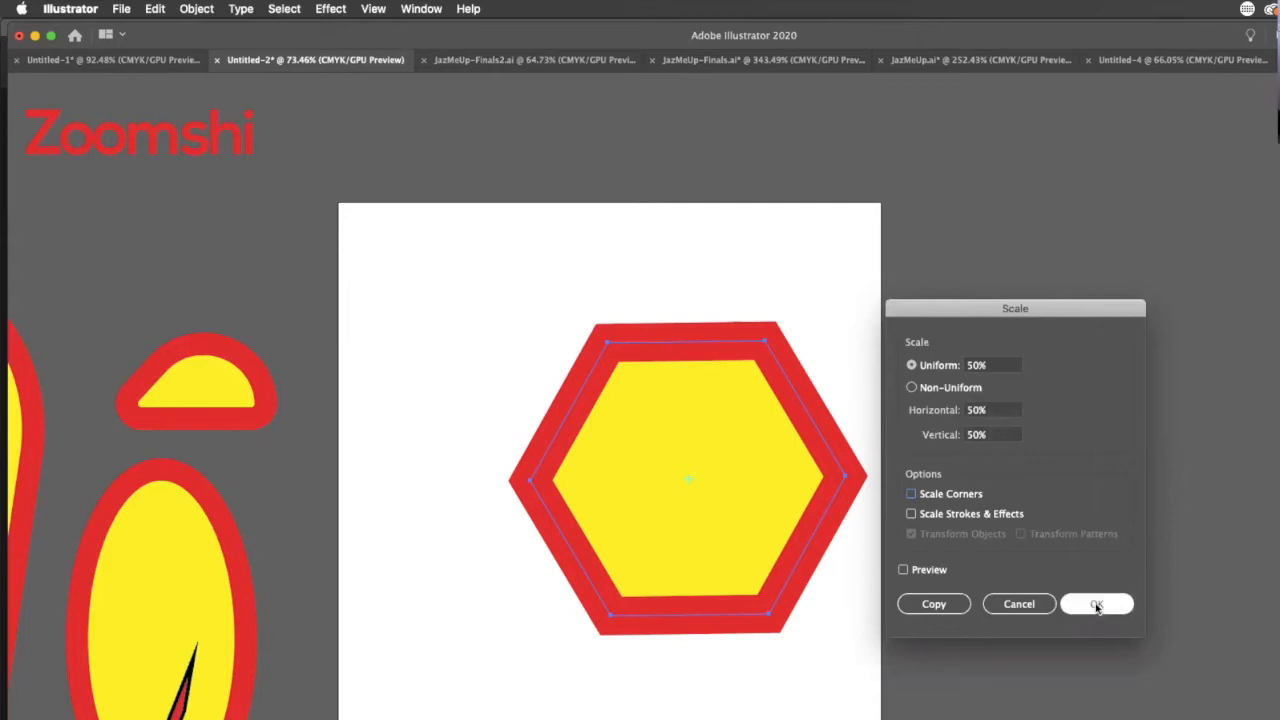
double_click(974, 368)
text(30)
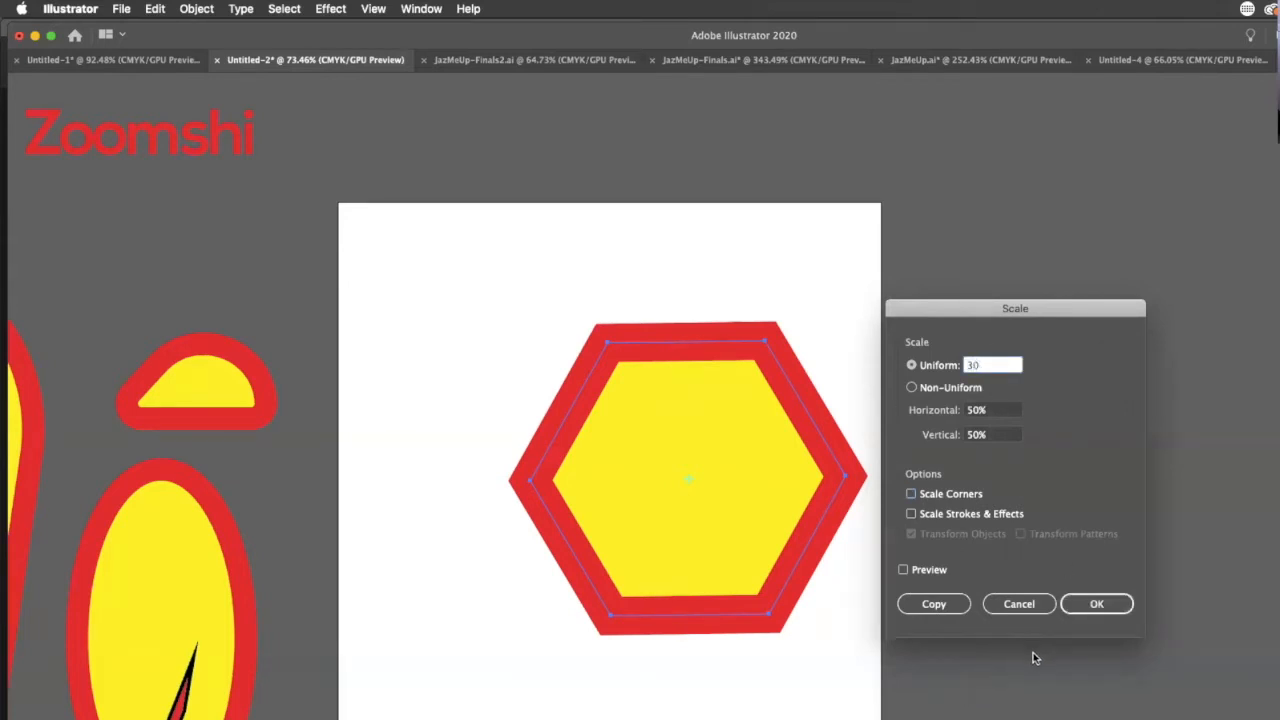
click(1096, 604)
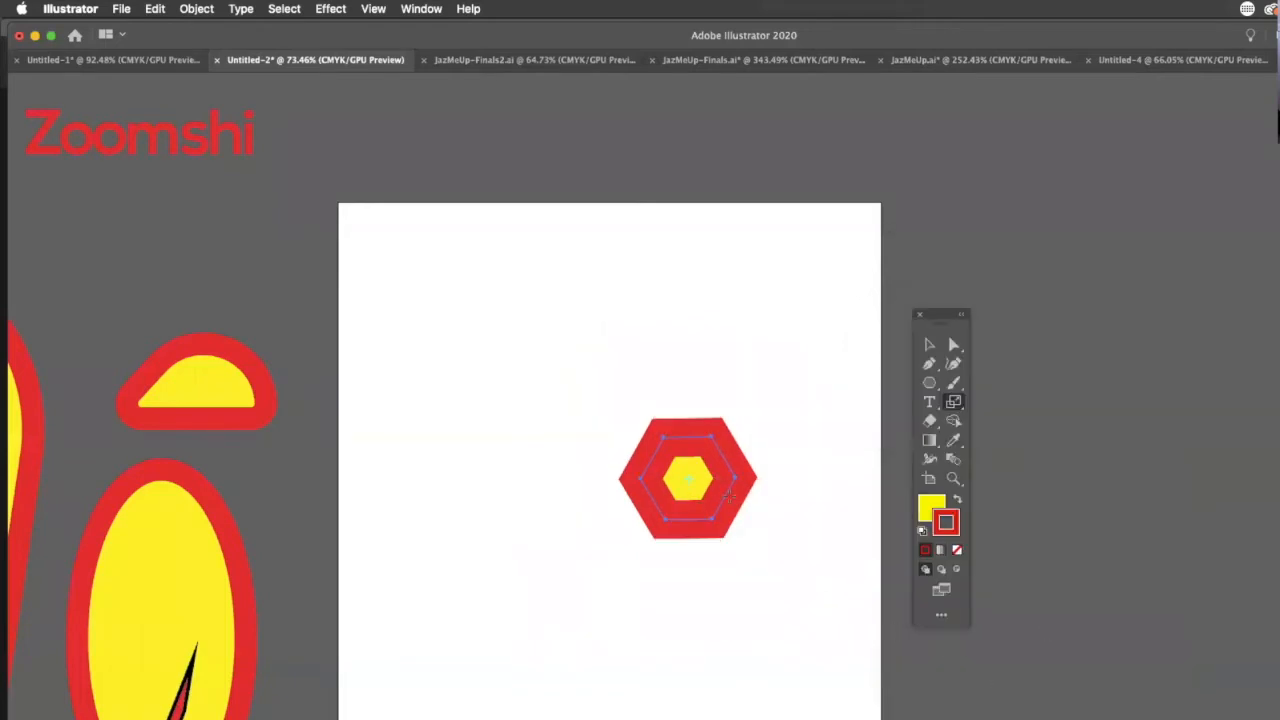
key(super+z)
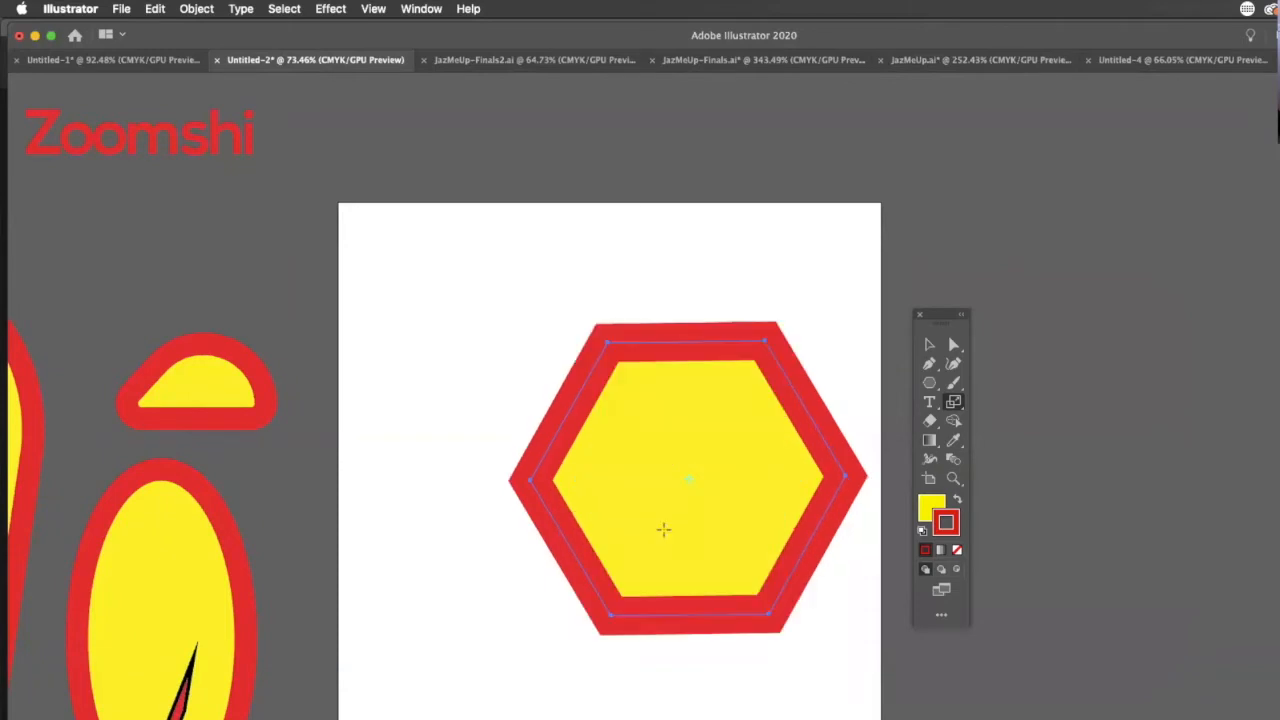
- Paste a second large hexagon and separate the two, one across the artboard's upper edge and the other below it
key(super+v)
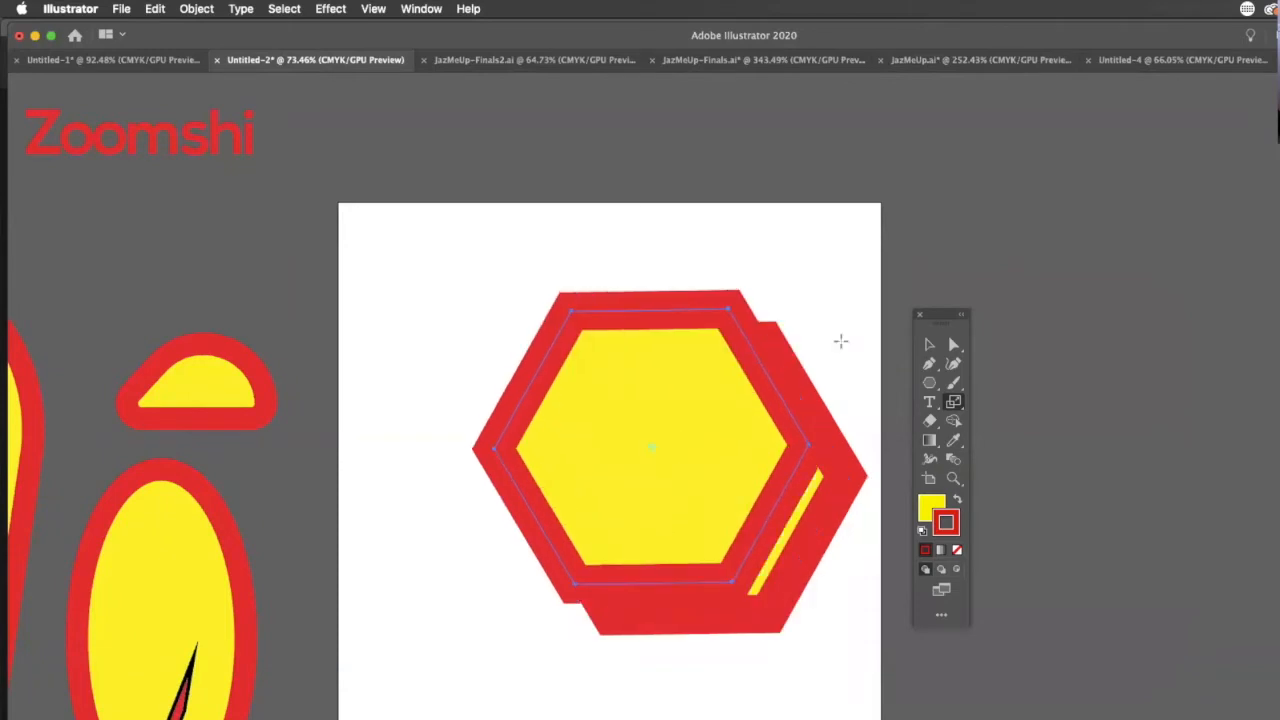
click(929, 344)
drag(680, 371, 899, 182)
drag(748, 490, 661, 648)
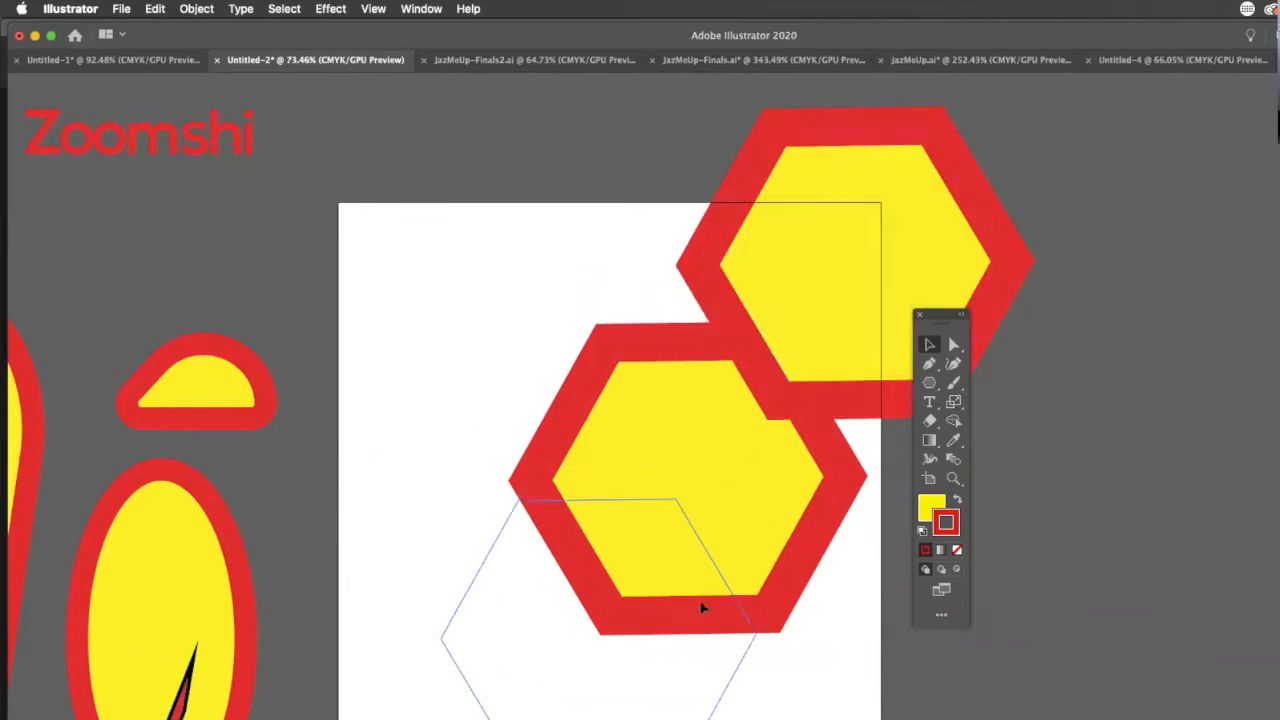
drag(712, 298, 602, 346)
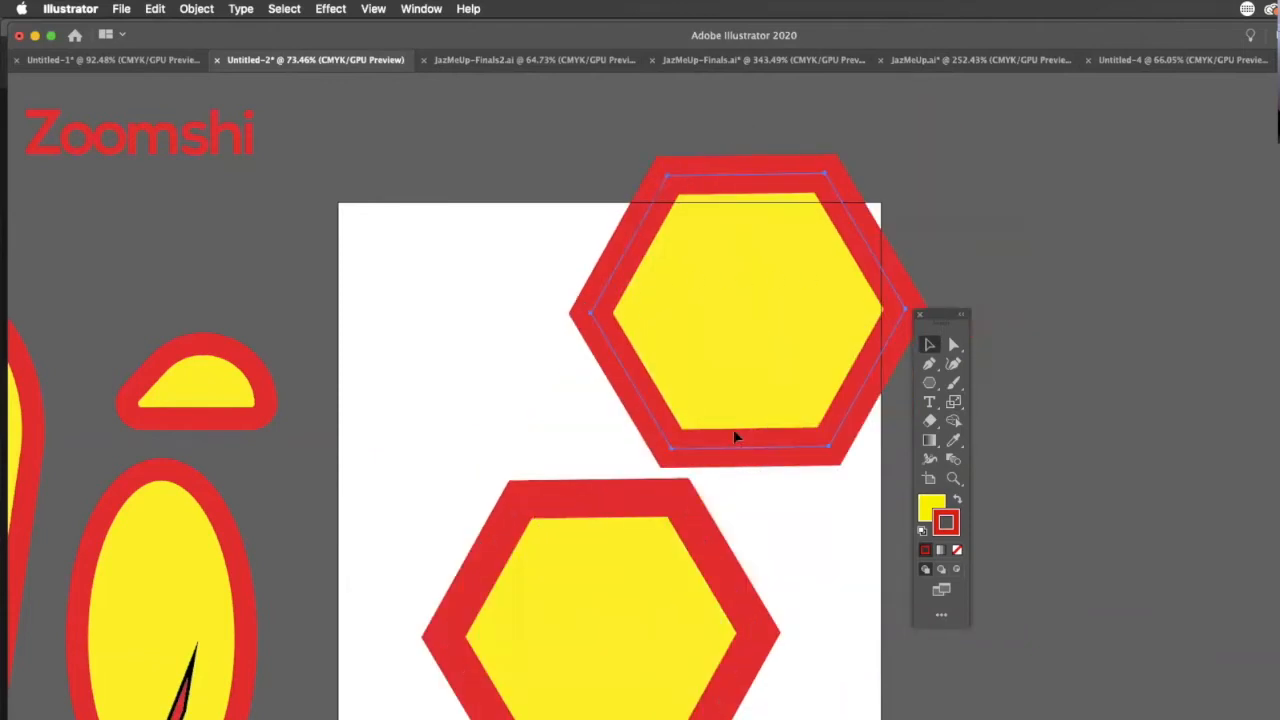
- Scale the lower hexagon uniformly to 30% with Scale Corners and Scale Strokes & Effects left off
click(715, 570)
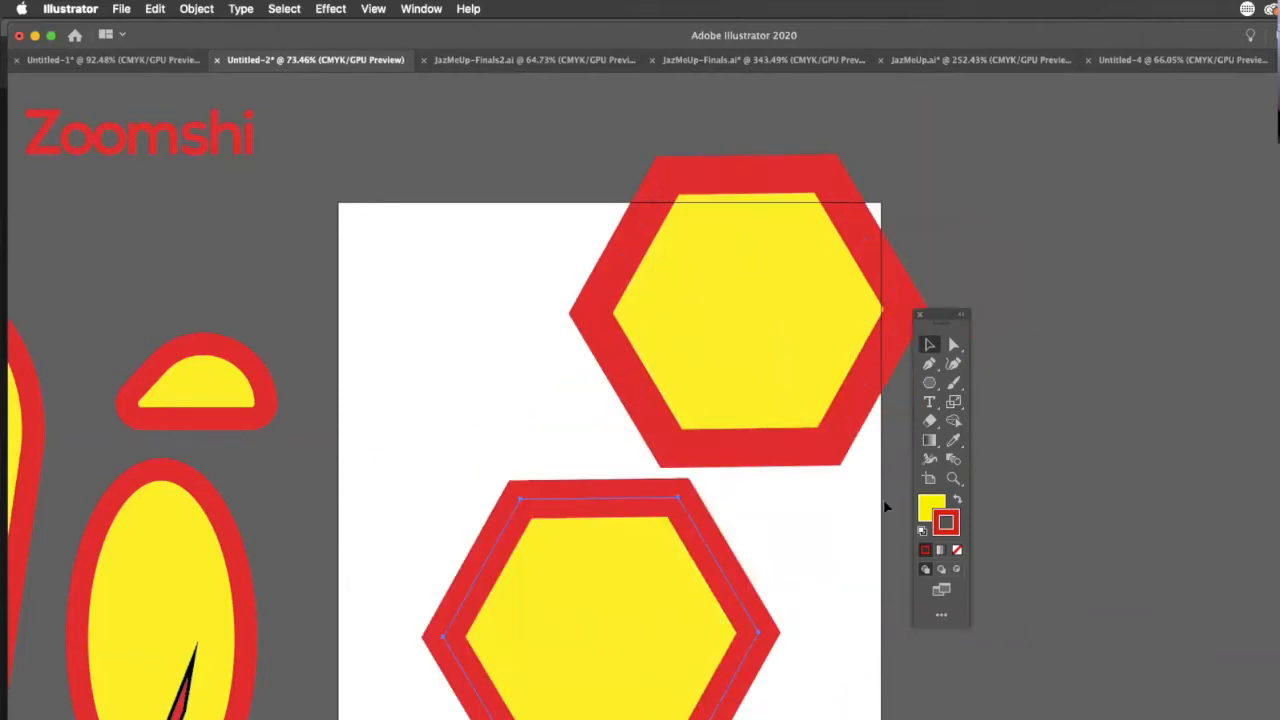
double_click(954, 402)
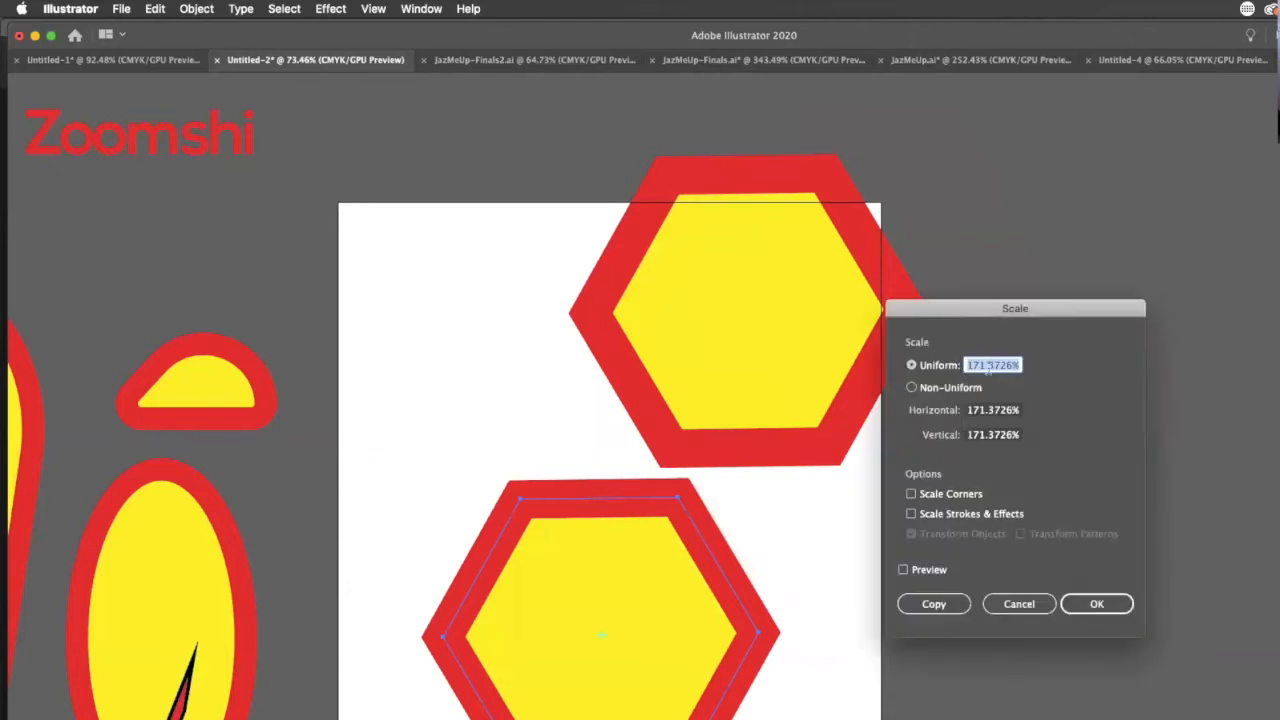
text(30)
click(1097, 604)
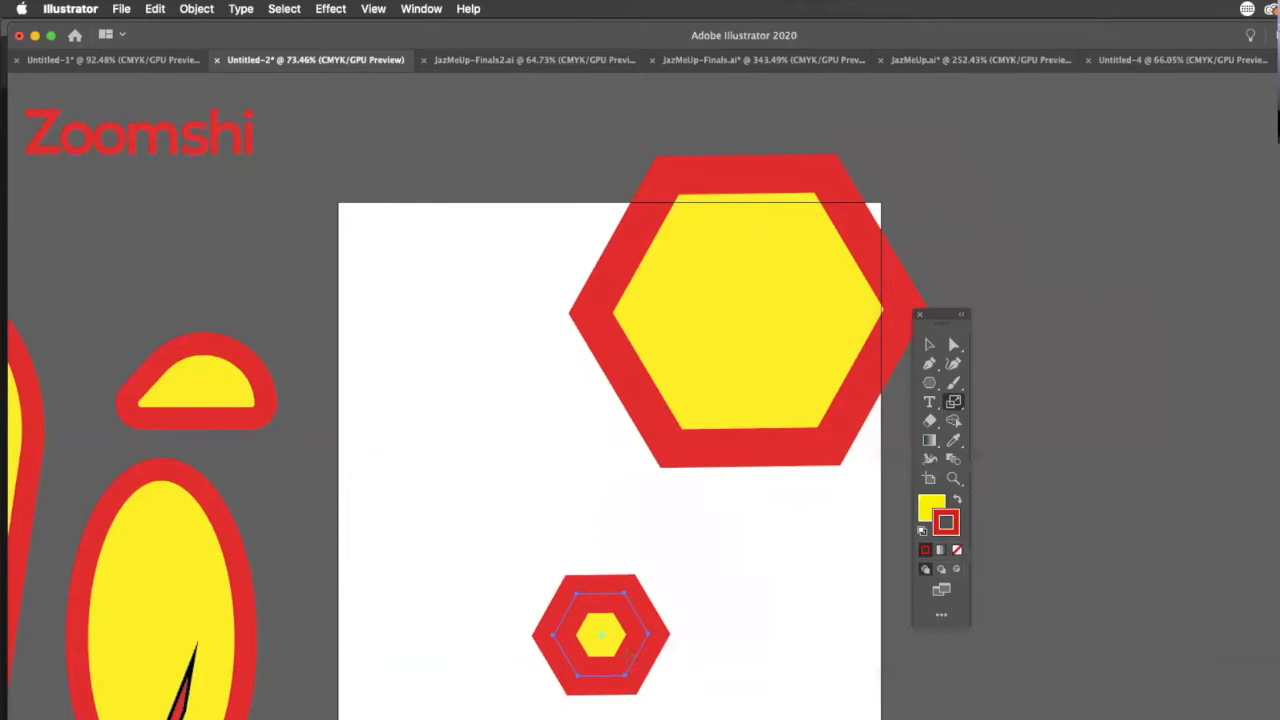
- Move the small hexagon beneath the large one and nudge it down in large increments until it clears the large one's lower edge
click(930, 344)
click(672, 672)
drag(648, 627, 791, 514)
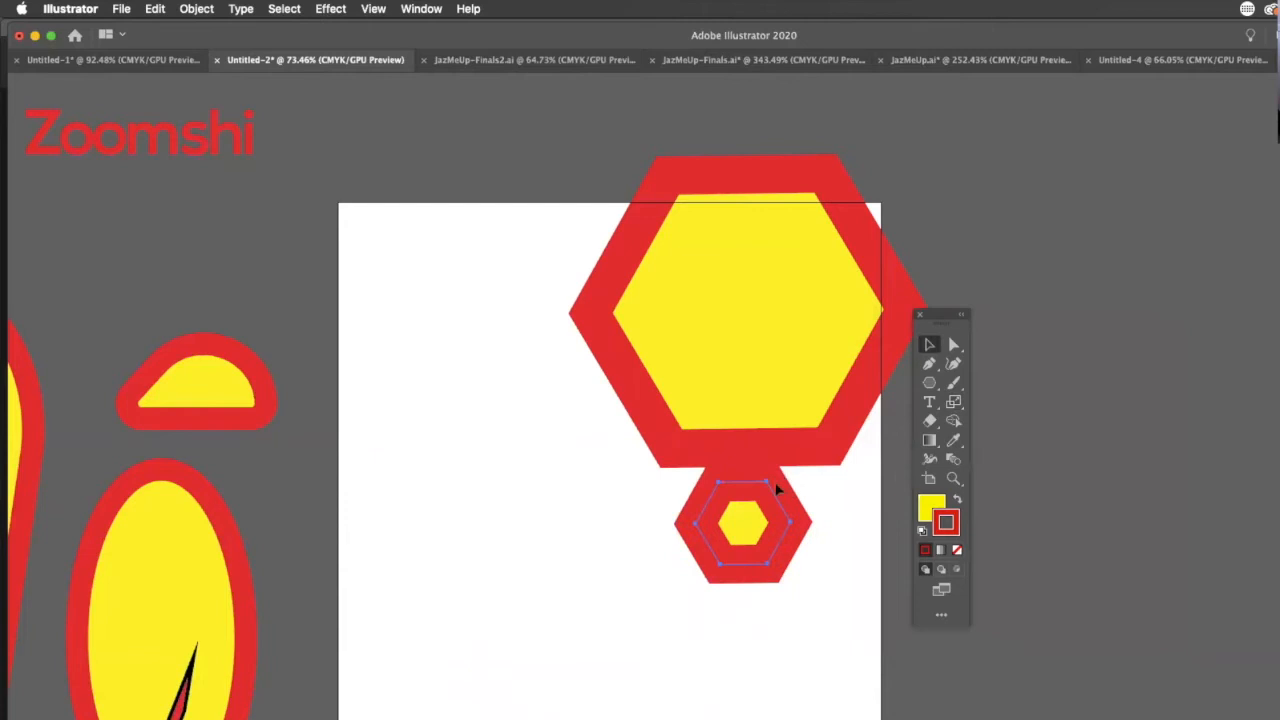
key(shift+Down)
key(shift+Down)
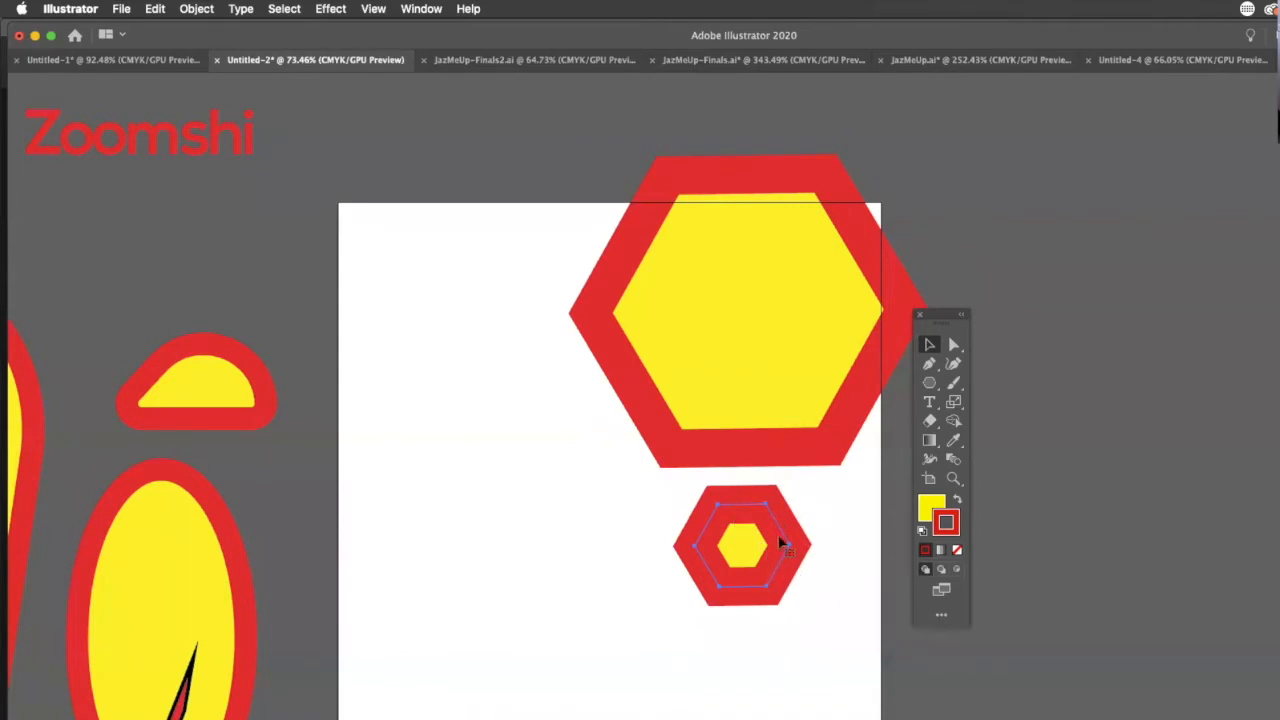
- Overlap the small hexagon with the large one's lower edge again and nudge it down in small increments until it is just clear
drag(760, 508, 766, 454)
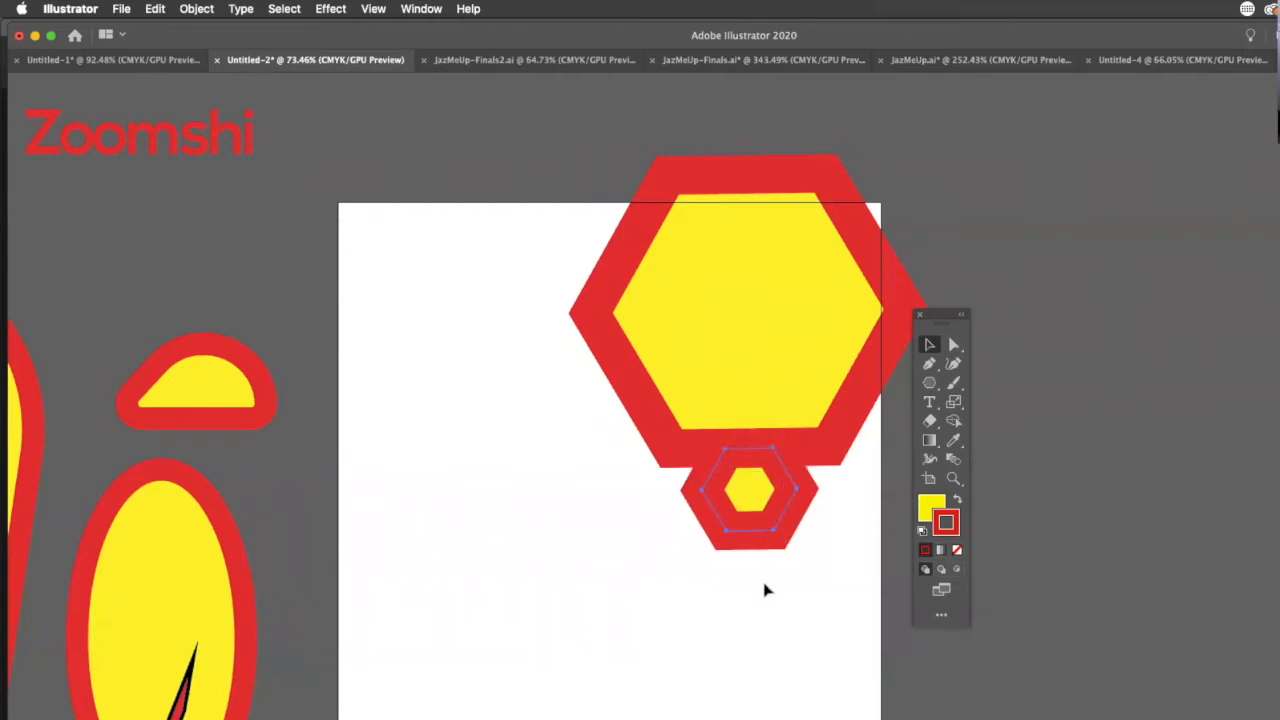
key(Down)
key(Down)
key(Down)
key(Down)
key(Down)
key(Down)
key(Down)
key(Down)
key(Down)
key(Down)
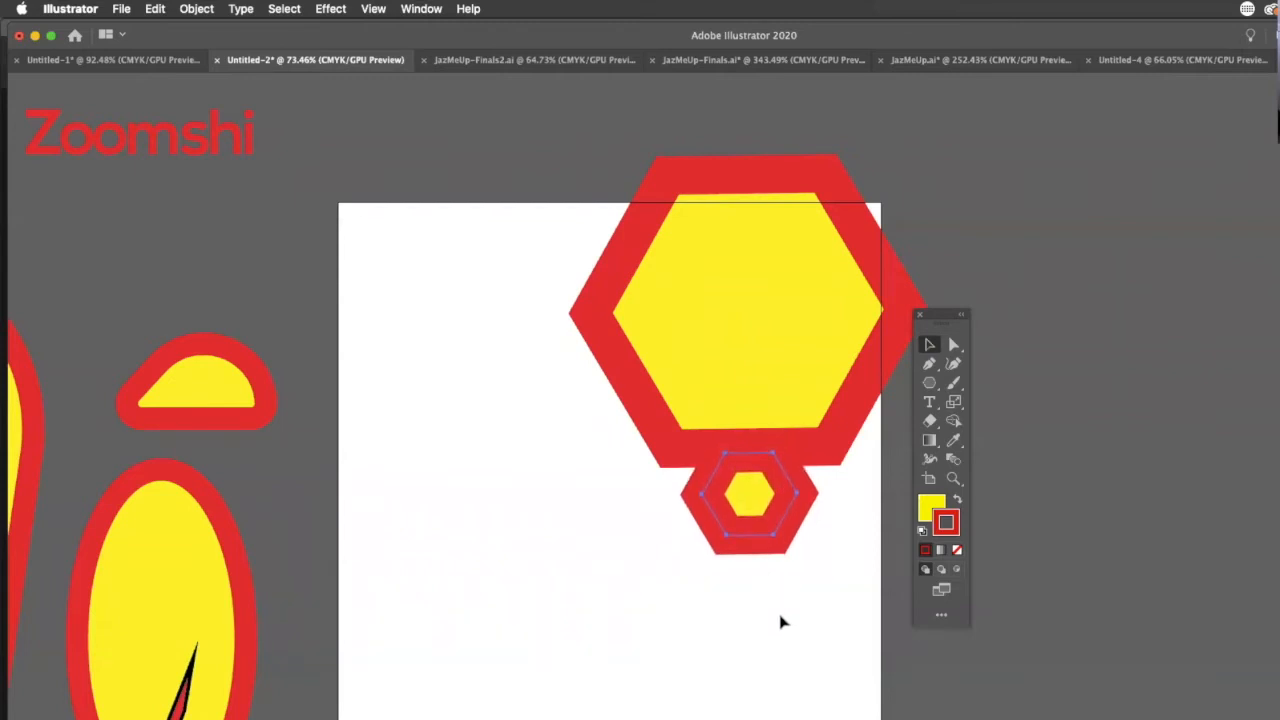
key(Down)
key(Down)
key(Down)
key(Down)
key(Down)
key(Down)
key(Down)
key(Down)
key(Down)
key(Down)
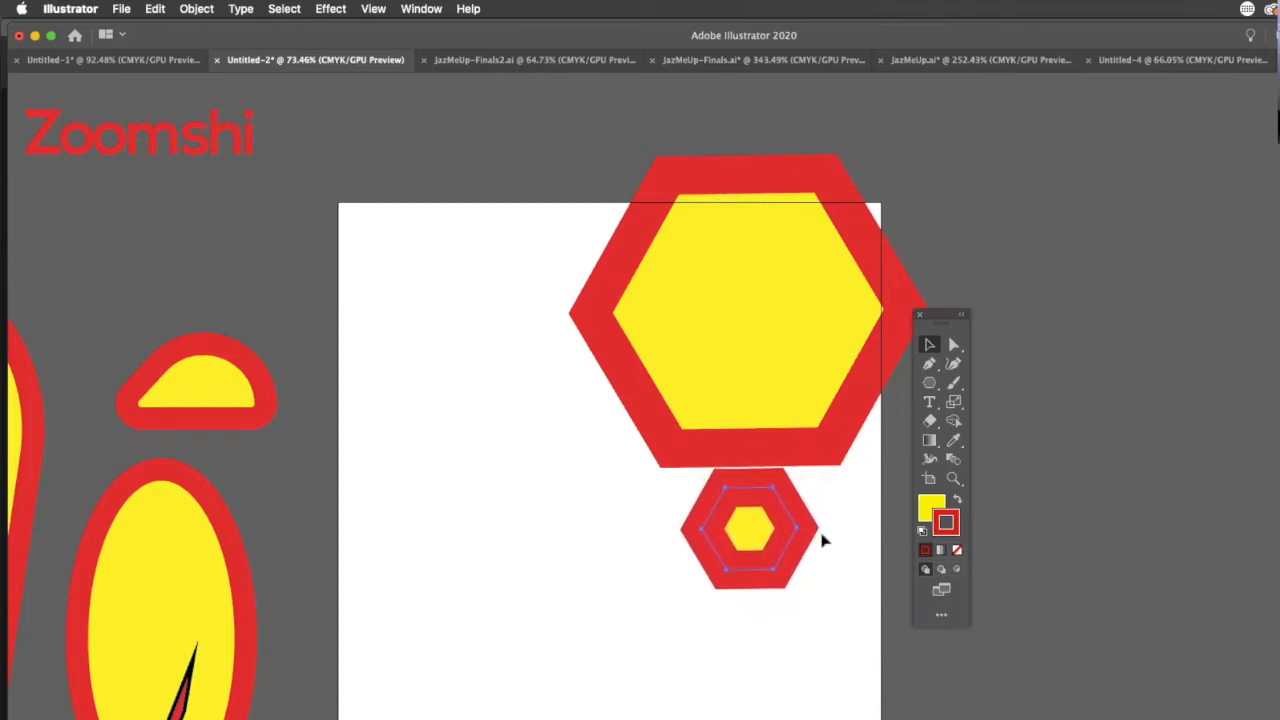
- Replace the small hexagon with a freshly pasted large hexagon placed below the upper one
key(Delete)
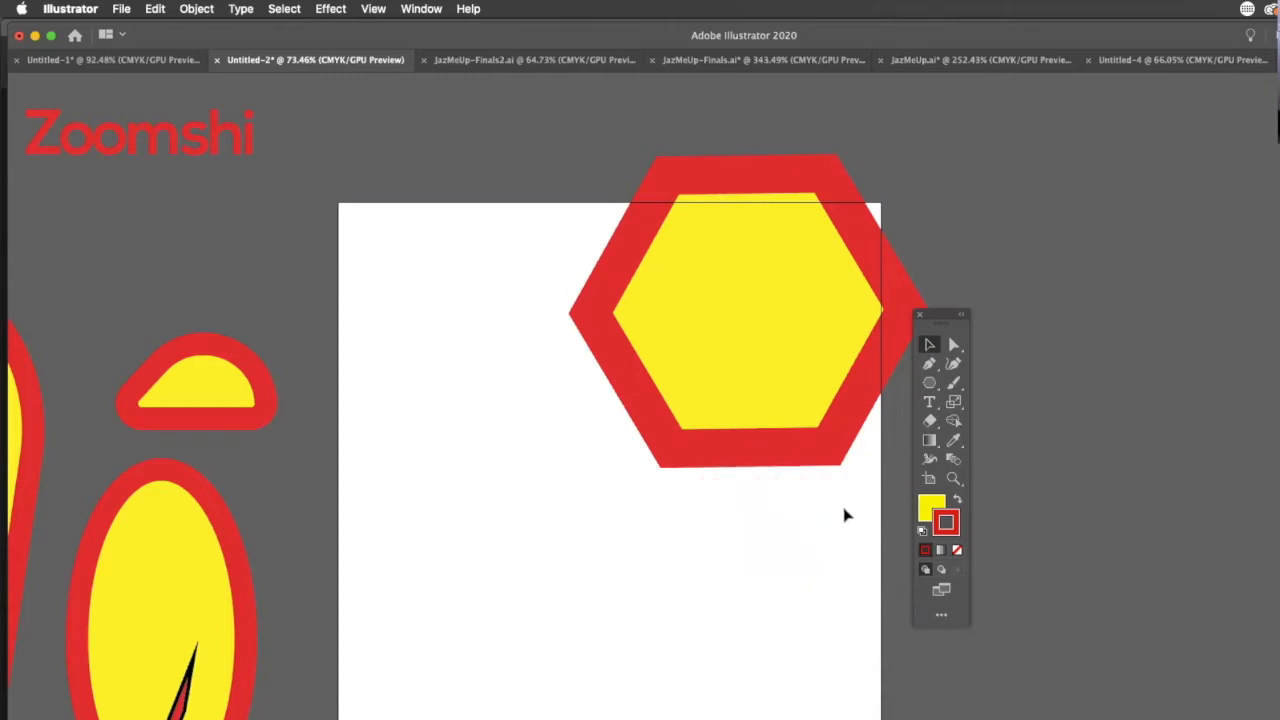
key(super+v)
drag(697, 440, 906, 488)
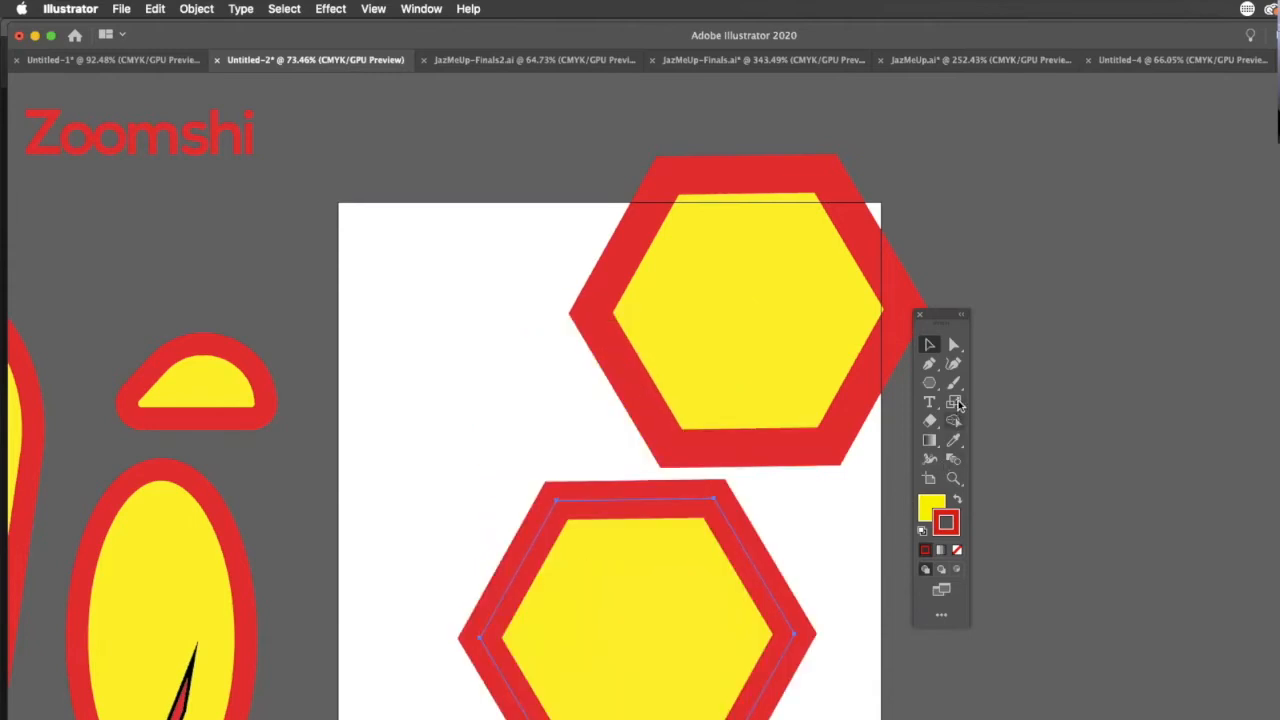
- Scale the lower hexagon uniformly to 30% with Scale Corners and Scale Strokes & Effects turned on, previewing the result
double_click(954, 401)
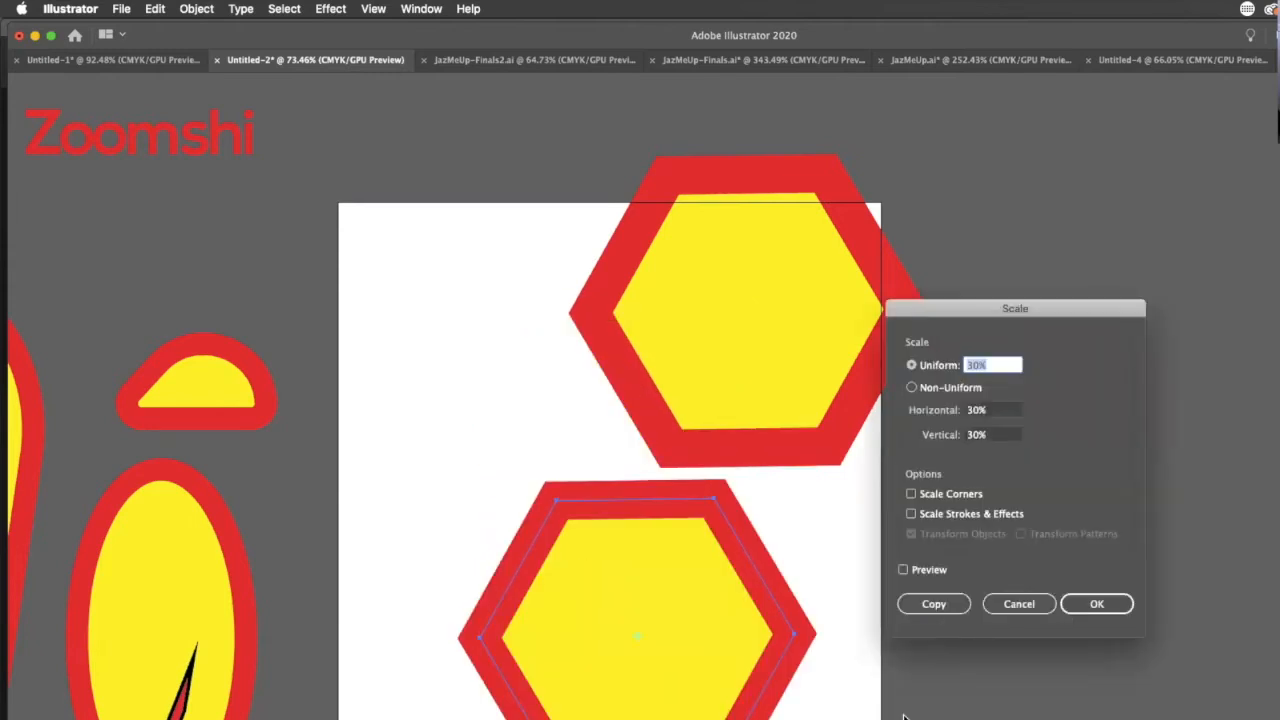
click(911, 494)
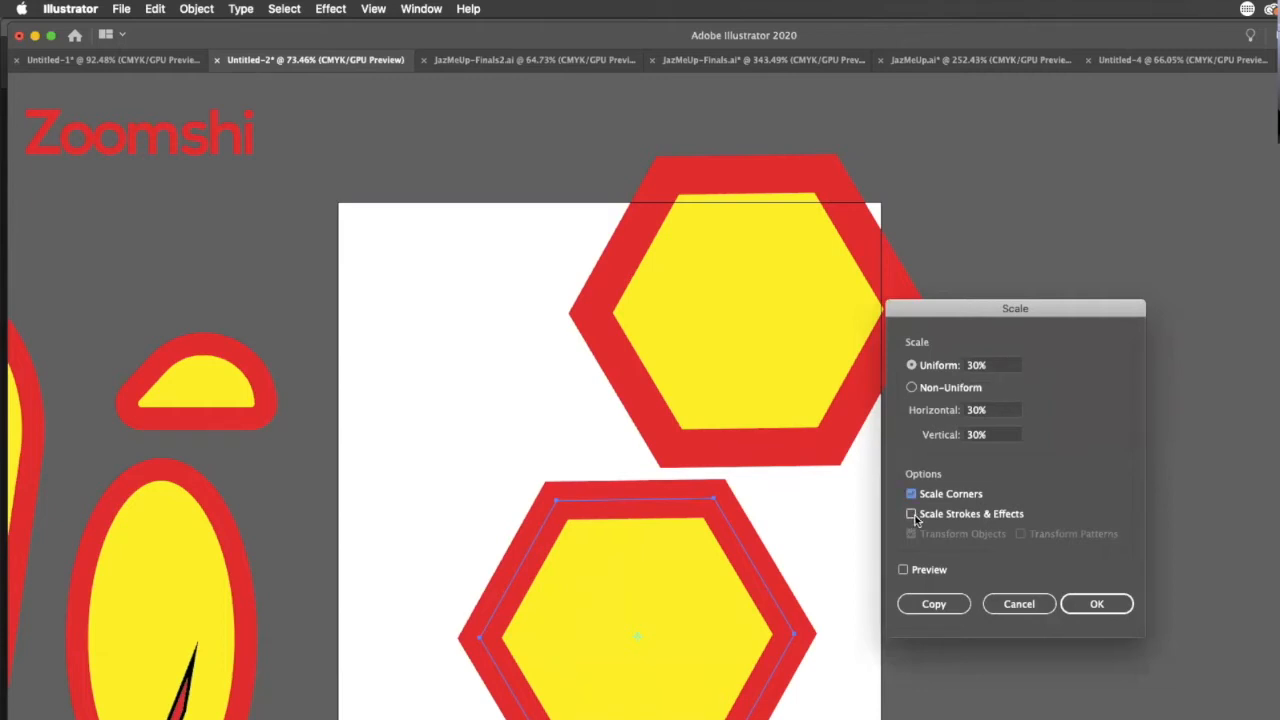
click(911, 514)
click(902, 570)
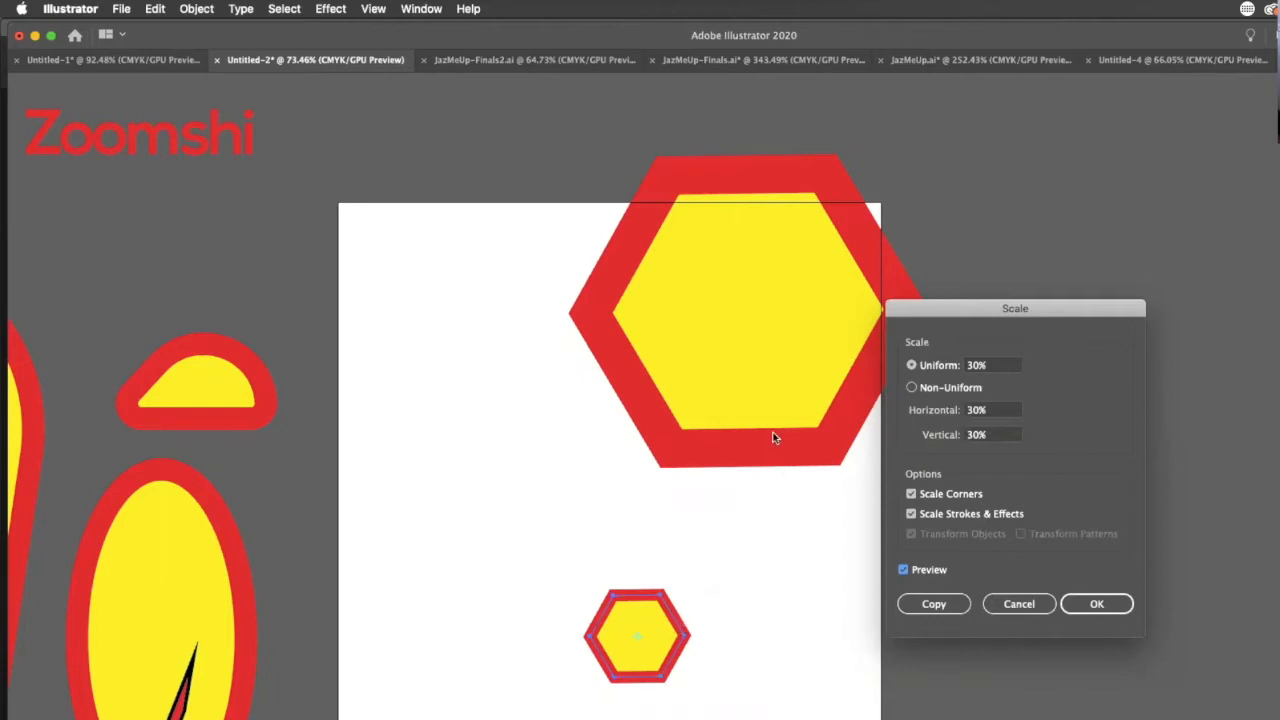
click(1096, 604)
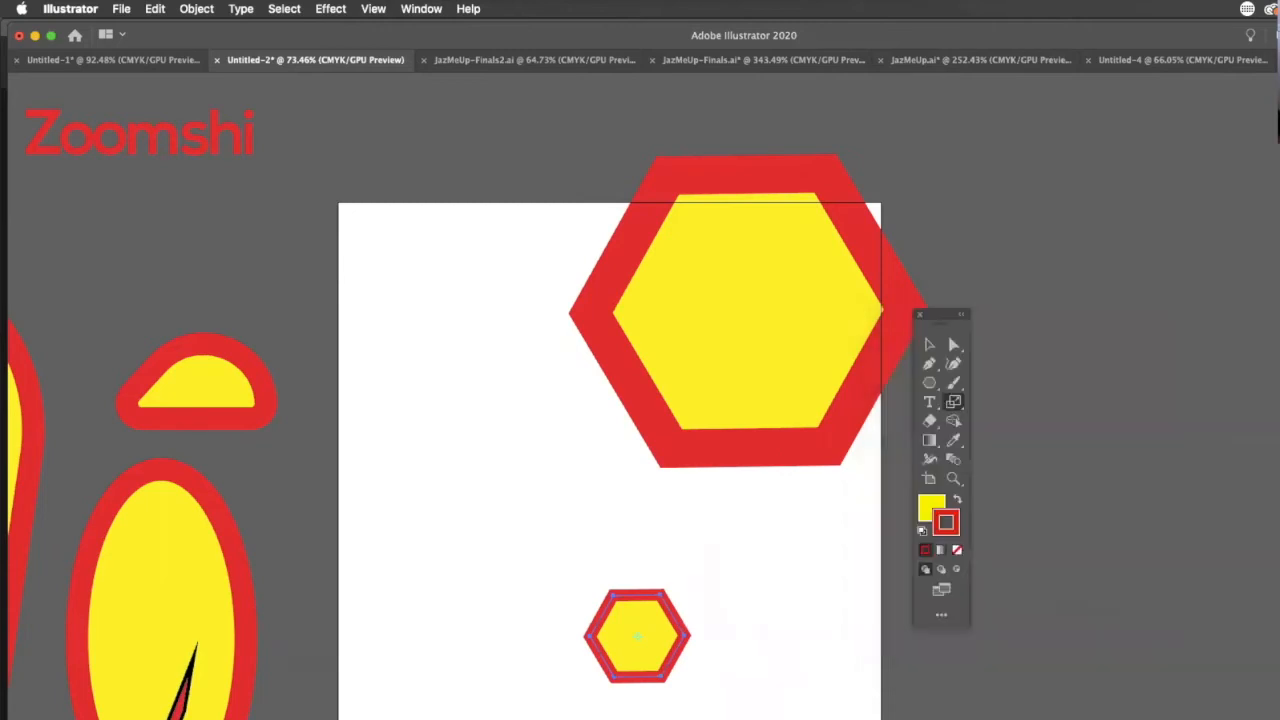
- Delete the small hexagon and move the large one off the artboard to its right side
drag(724, 481, 739, 666)
click(929, 346)
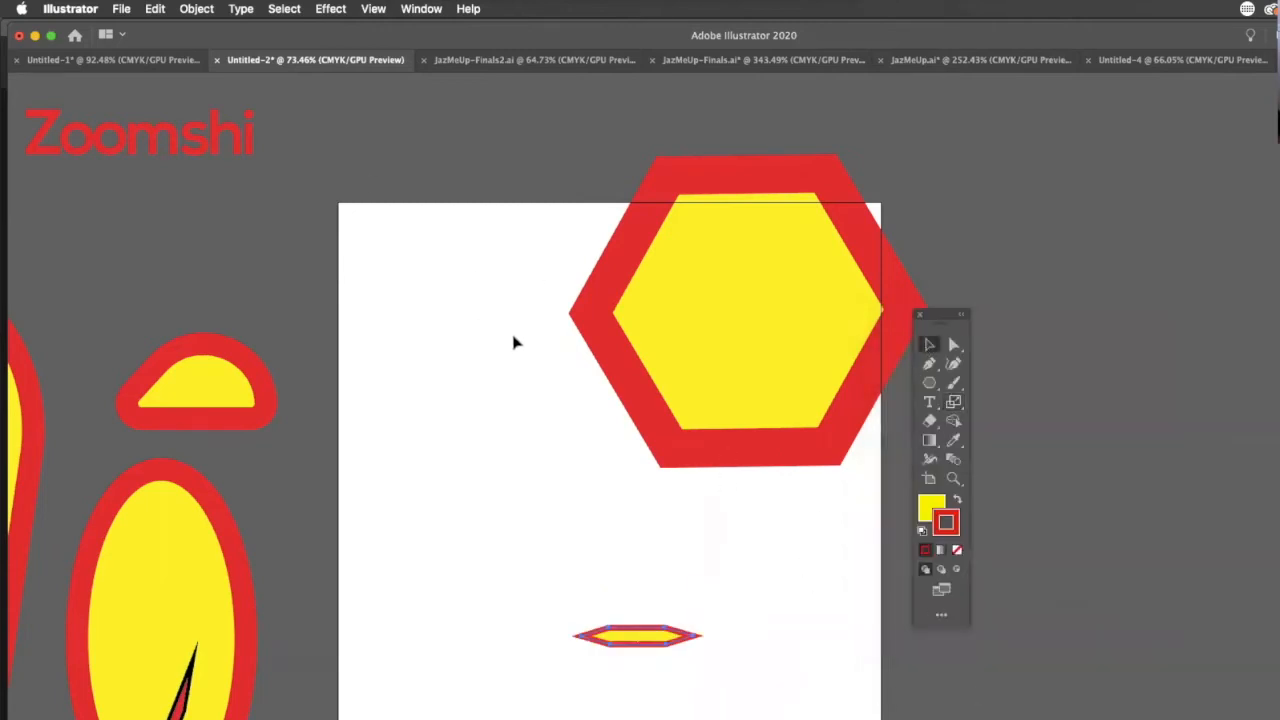
key(Delete)
drag(660, 400, 1102, 337)
click(1015, 624)
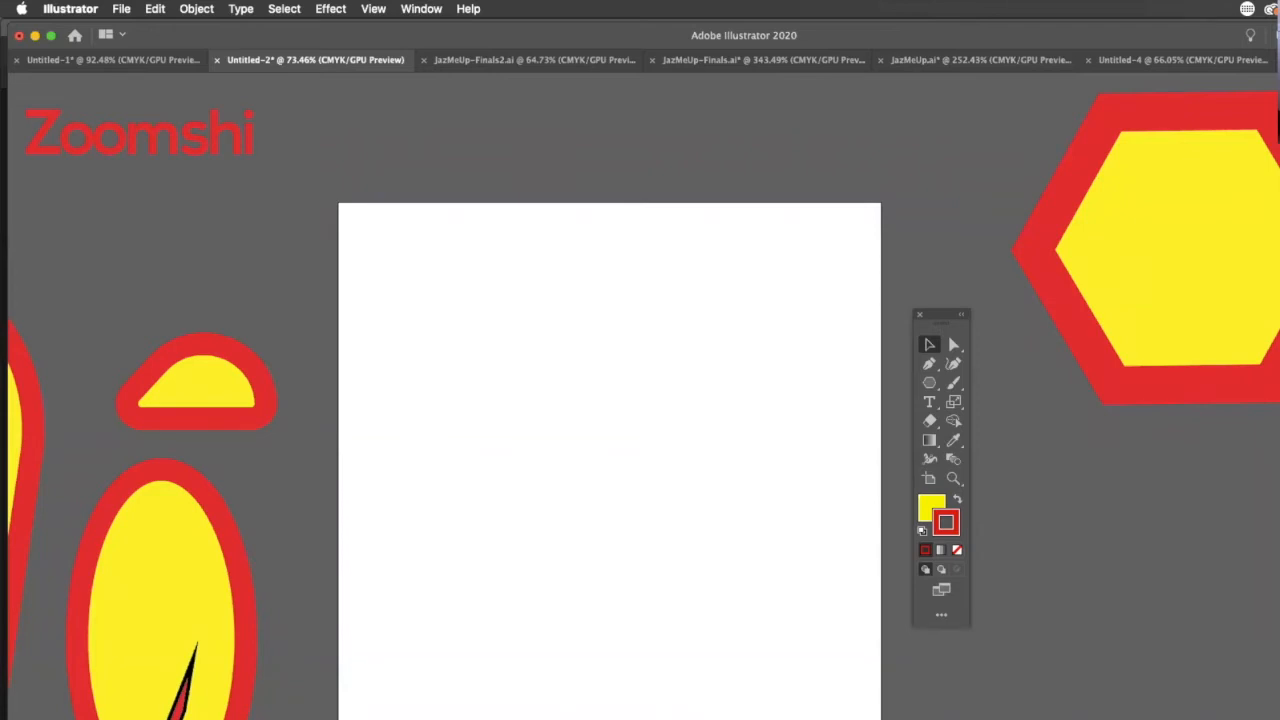
- Float the Layers panel beside the toolbox and toggle Layer 1's visibility and Outline view, restoring both
drag(1279, 330, 1024, 440)
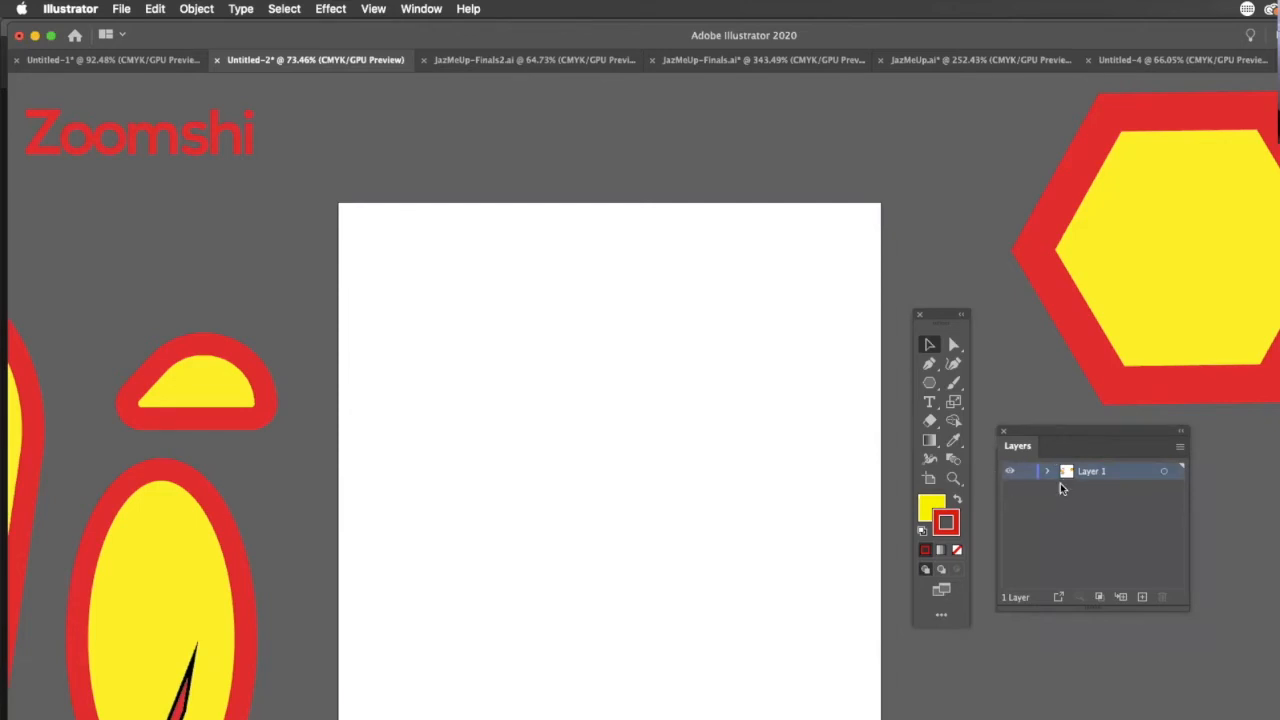
click(1009, 472)
key(super+y)
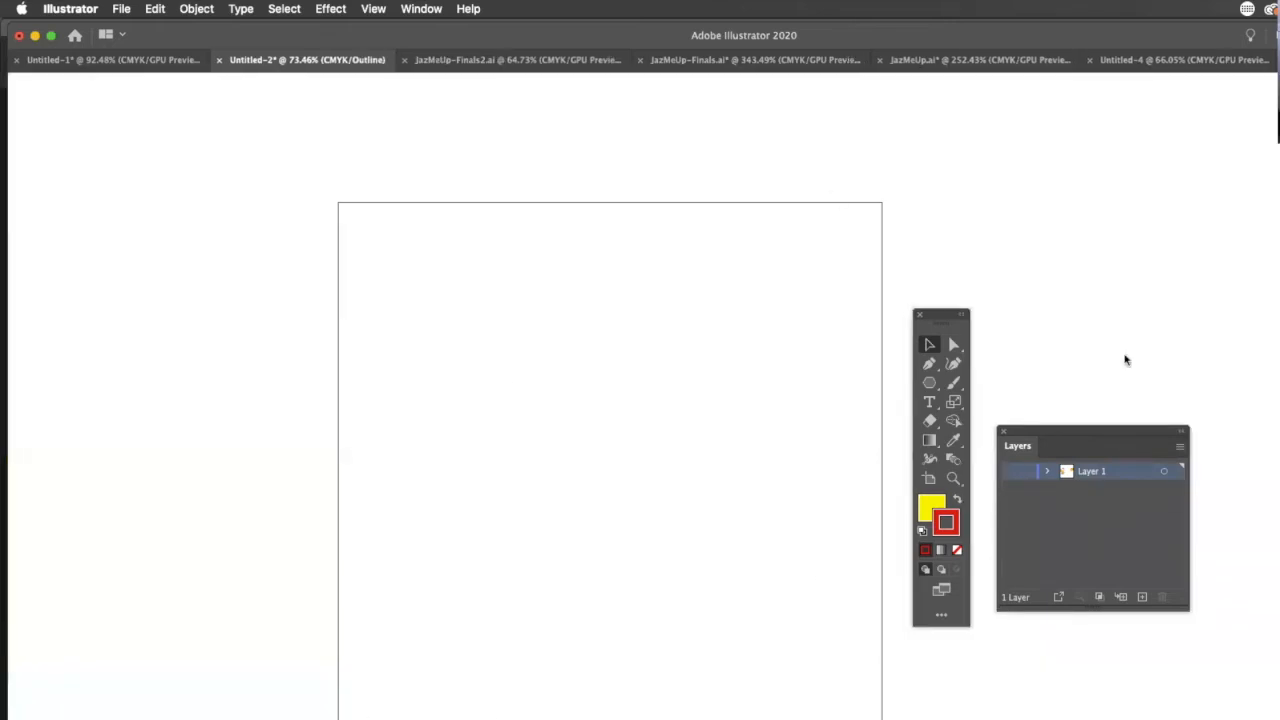
click(1010, 472)
key(super+y)
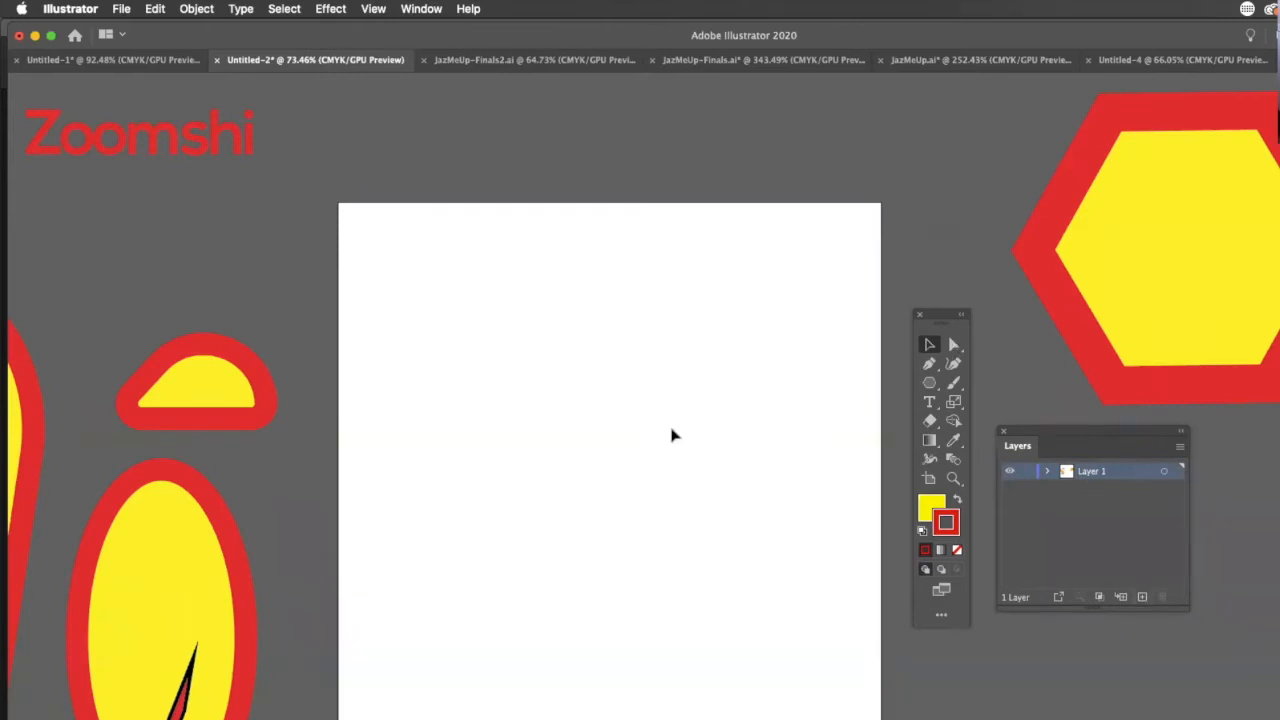
- Move the large hexagon slightly farther away from the artboard's right side
click(1041, 271)
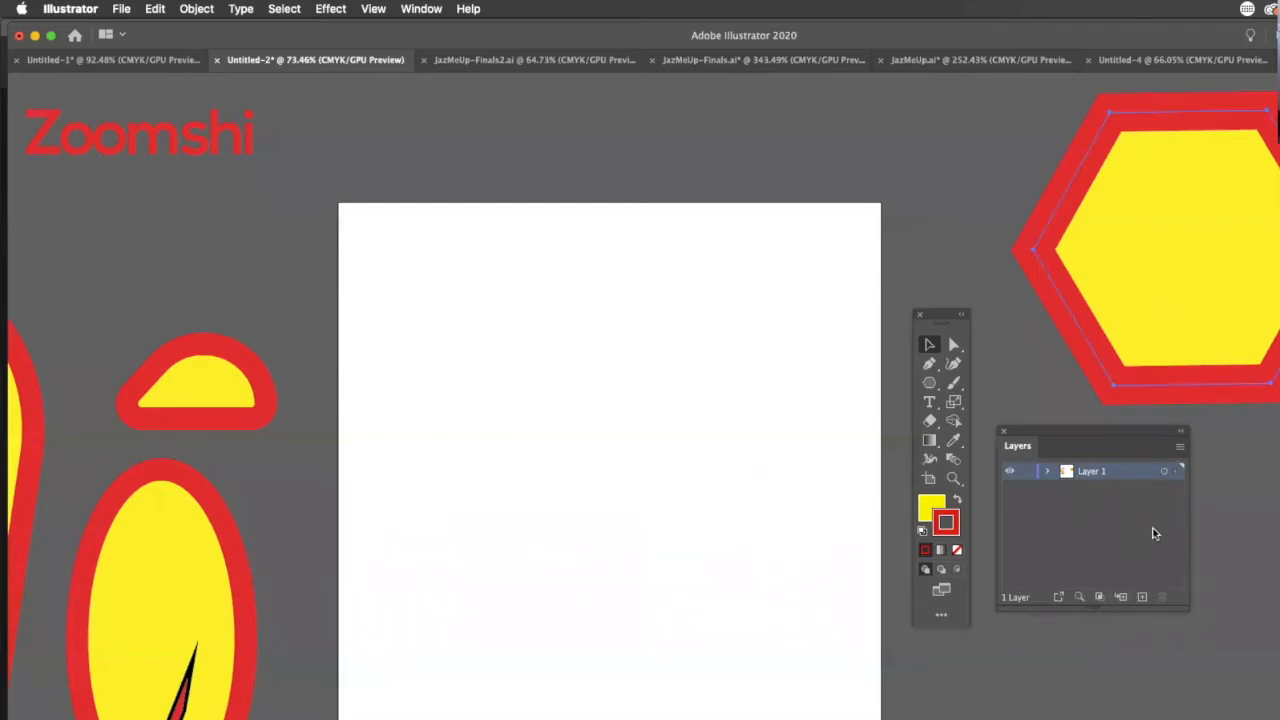
drag(1166, 302, 1235, 284)
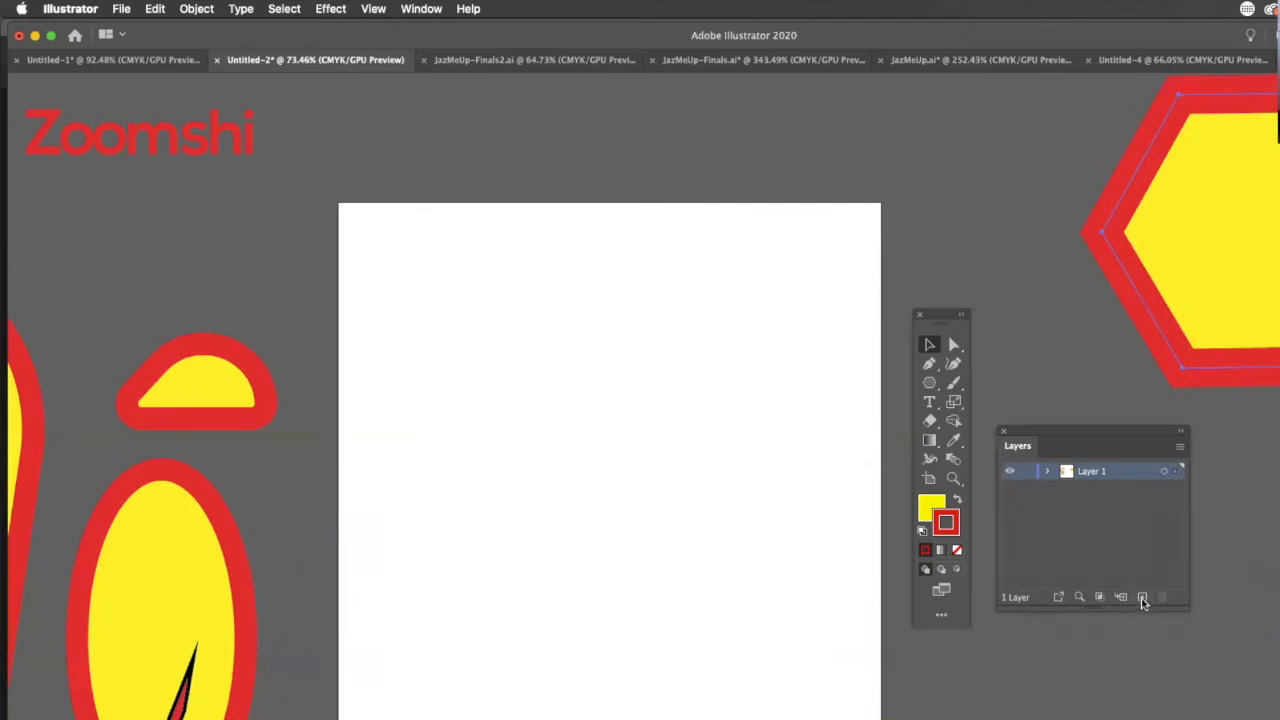
- Add a new layer above Layer 1, lock Layer 1 and keep it as the active layer
click(1143, 598)
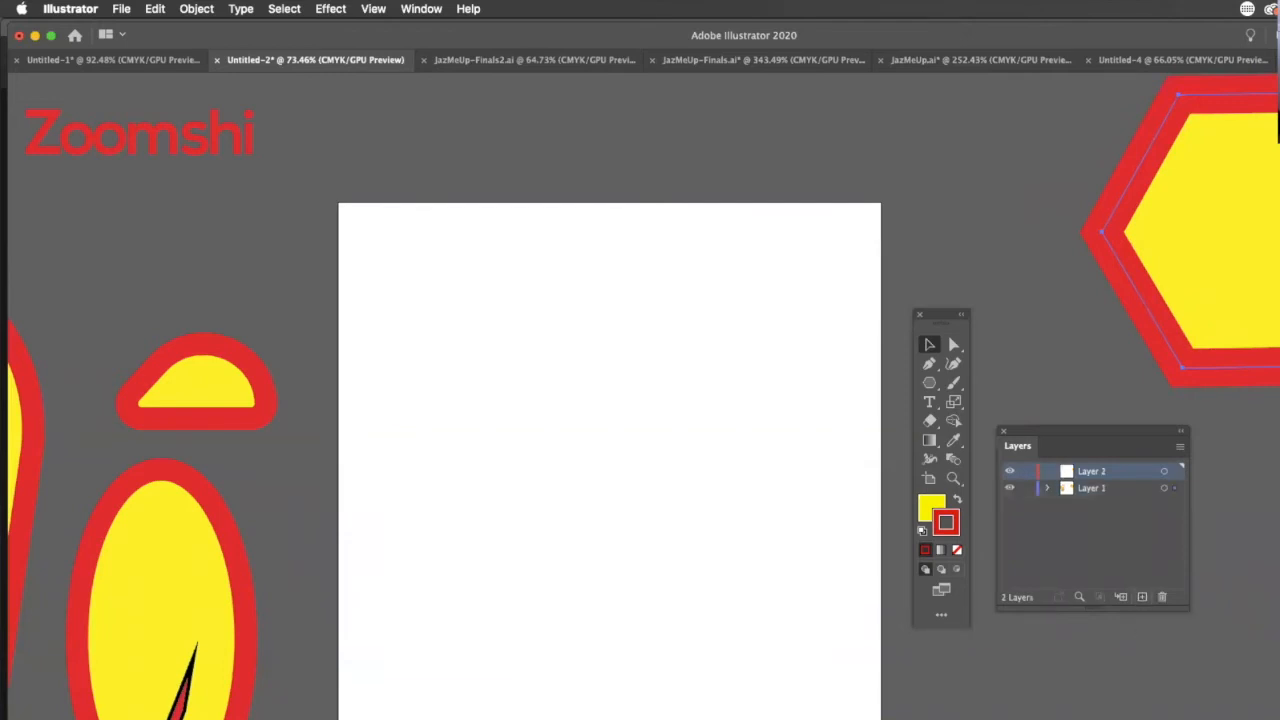
click(1026, 488)
click(1120, 488)
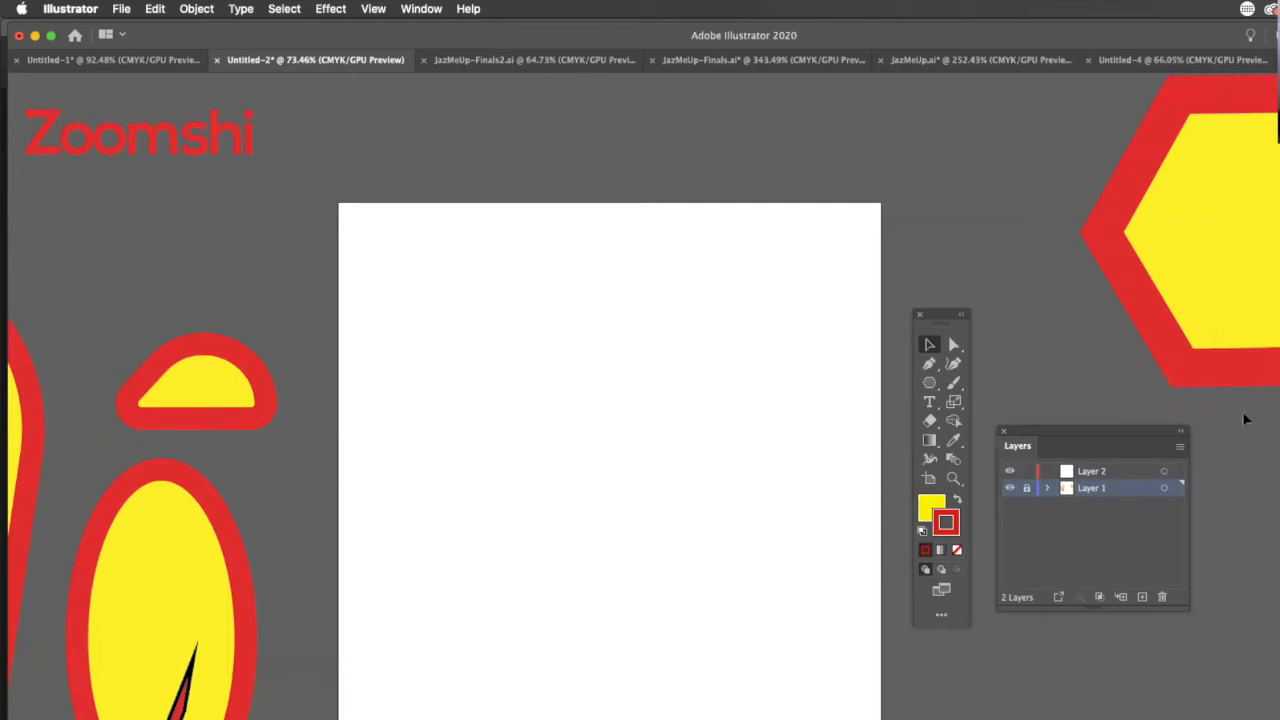
- Try the Paintbrush on the locked layer, make Layer 2 active and hide Layer 1
click(953, 382)
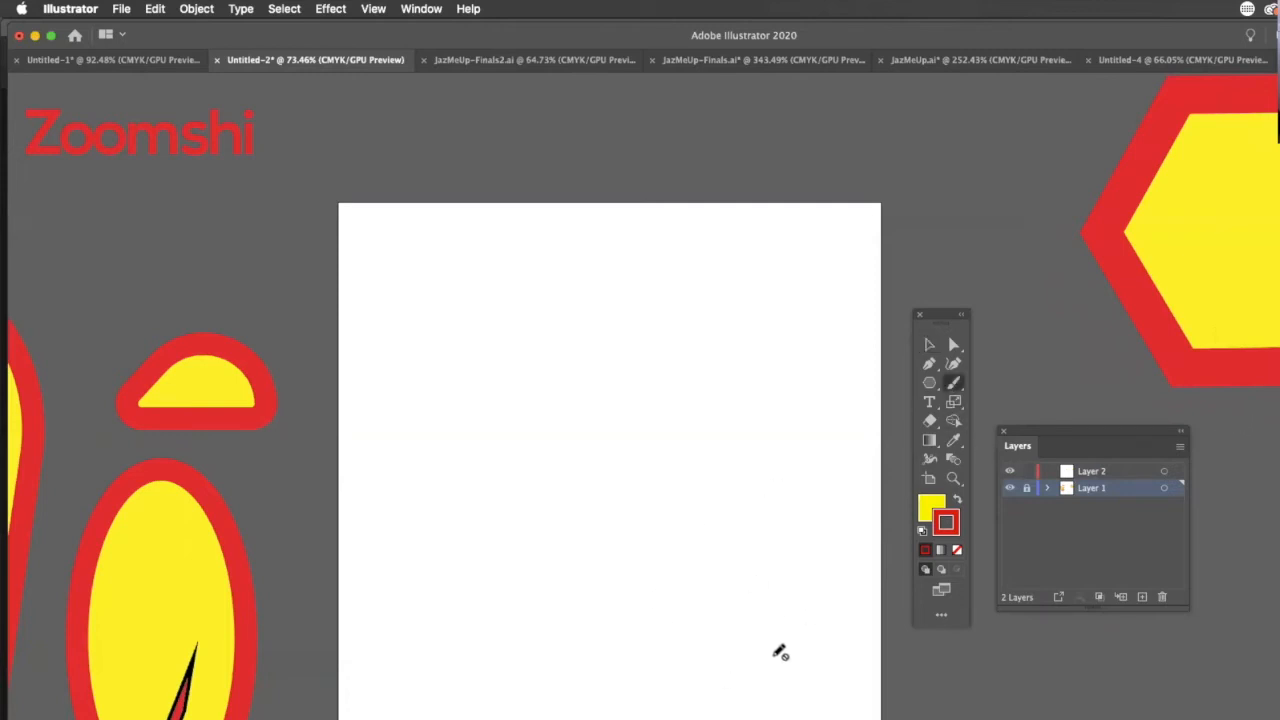
click(1140, 470)
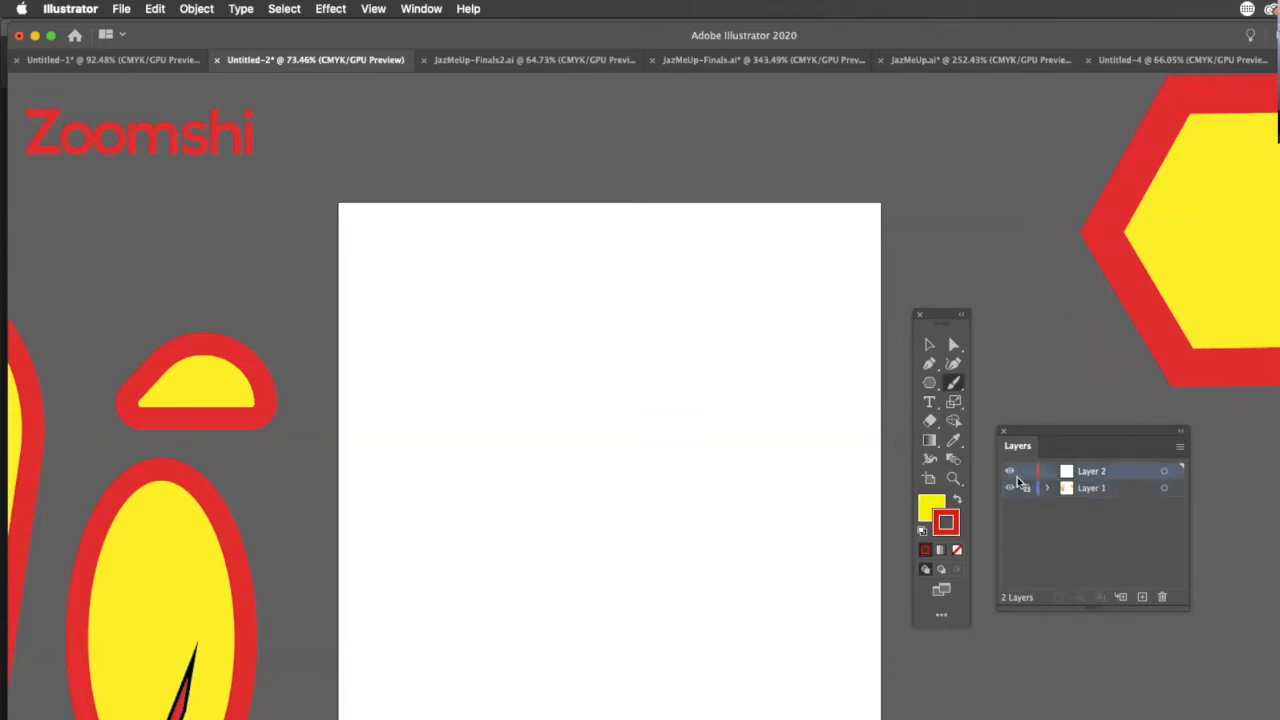
click(1026, 488)
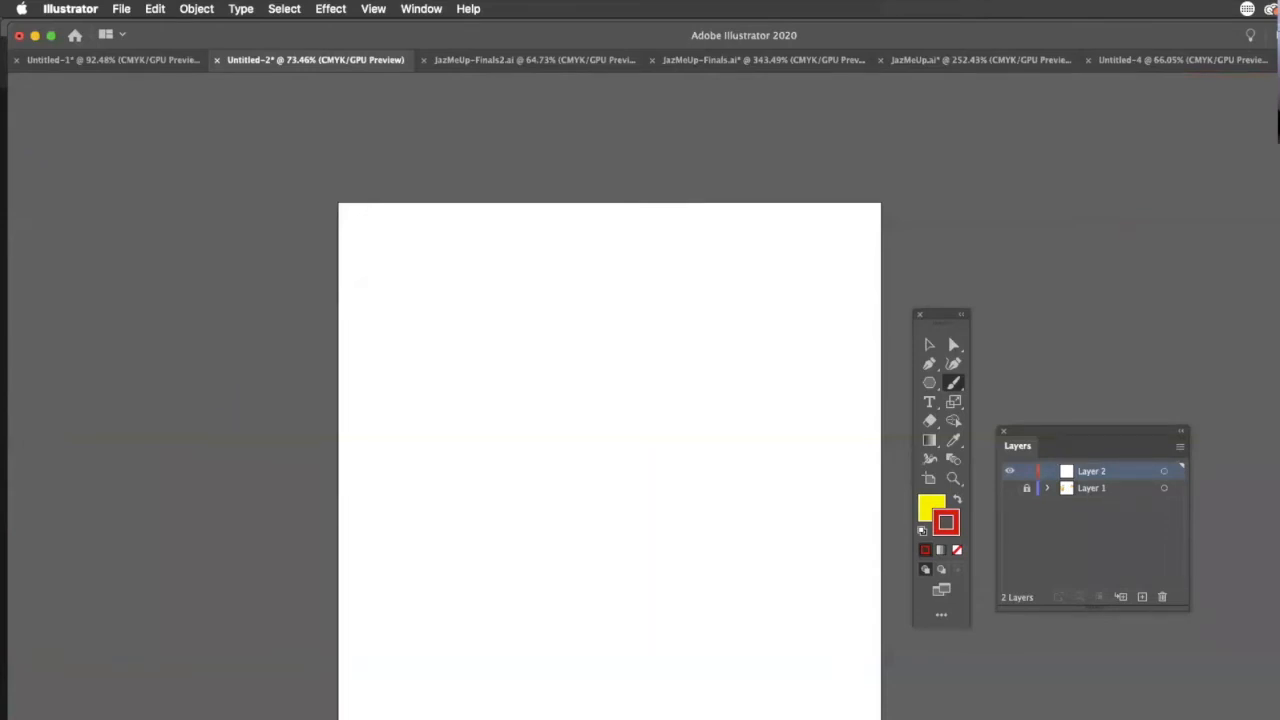
key(v)
- Place the image xlarge.jpg on Layer 2, starting near the artboard's upper-left corner
click(120, 9)
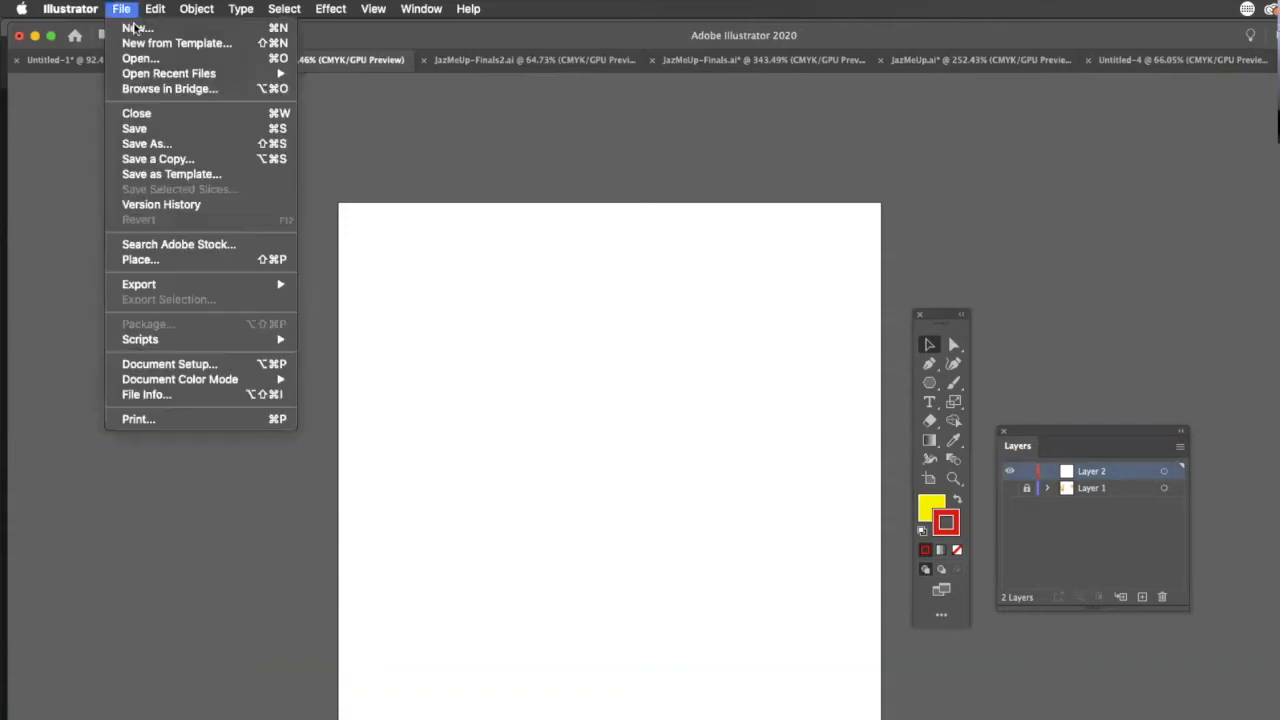
click(204, 261)
click(637, 215)
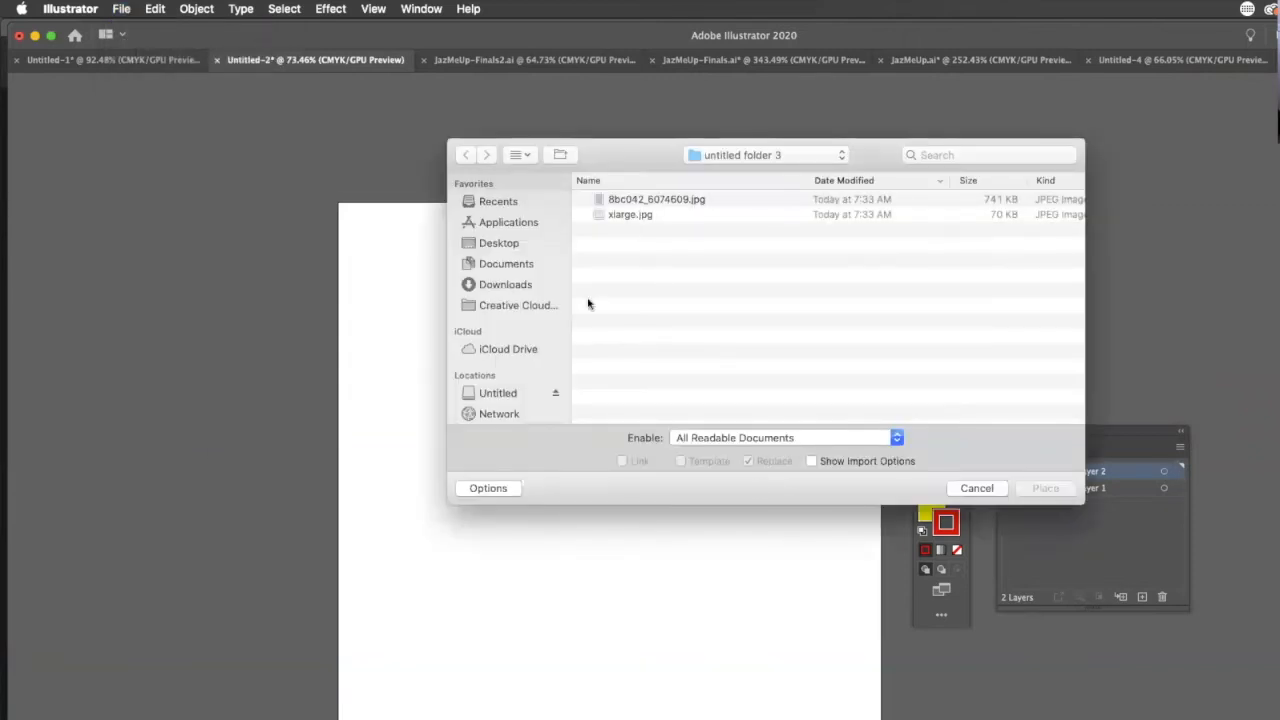
click(1045, 488)
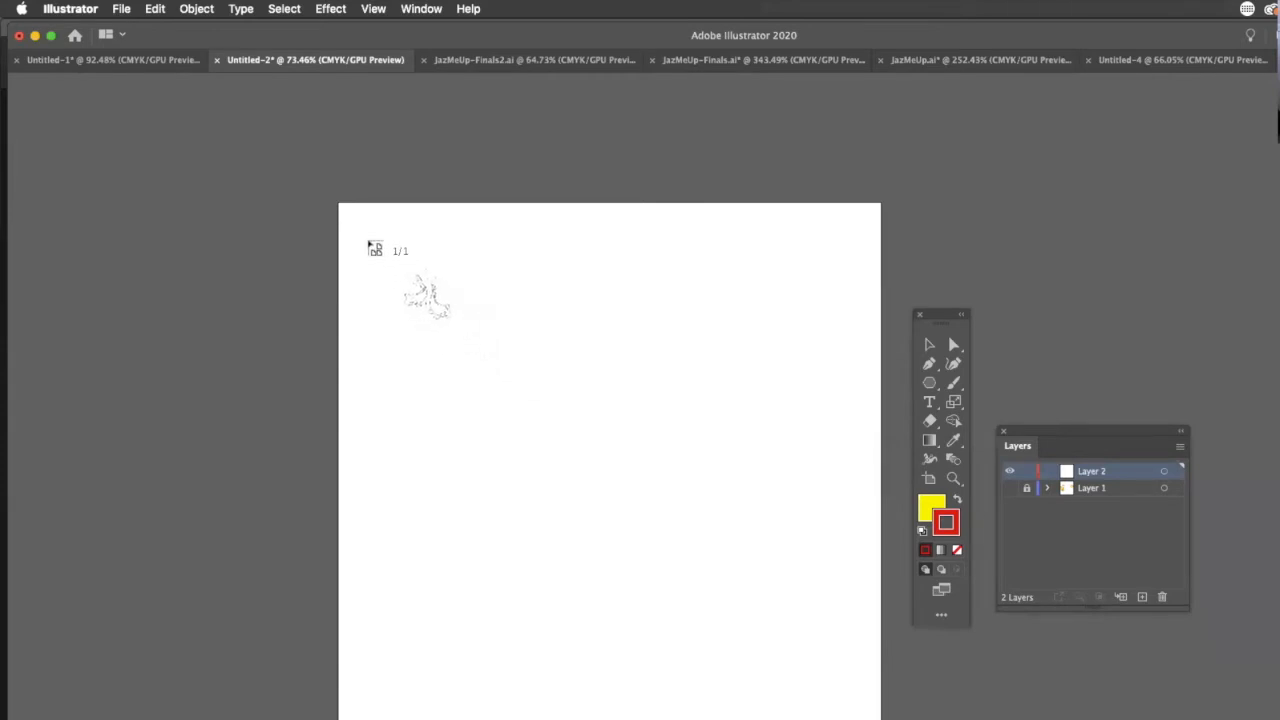
click(355, 223)
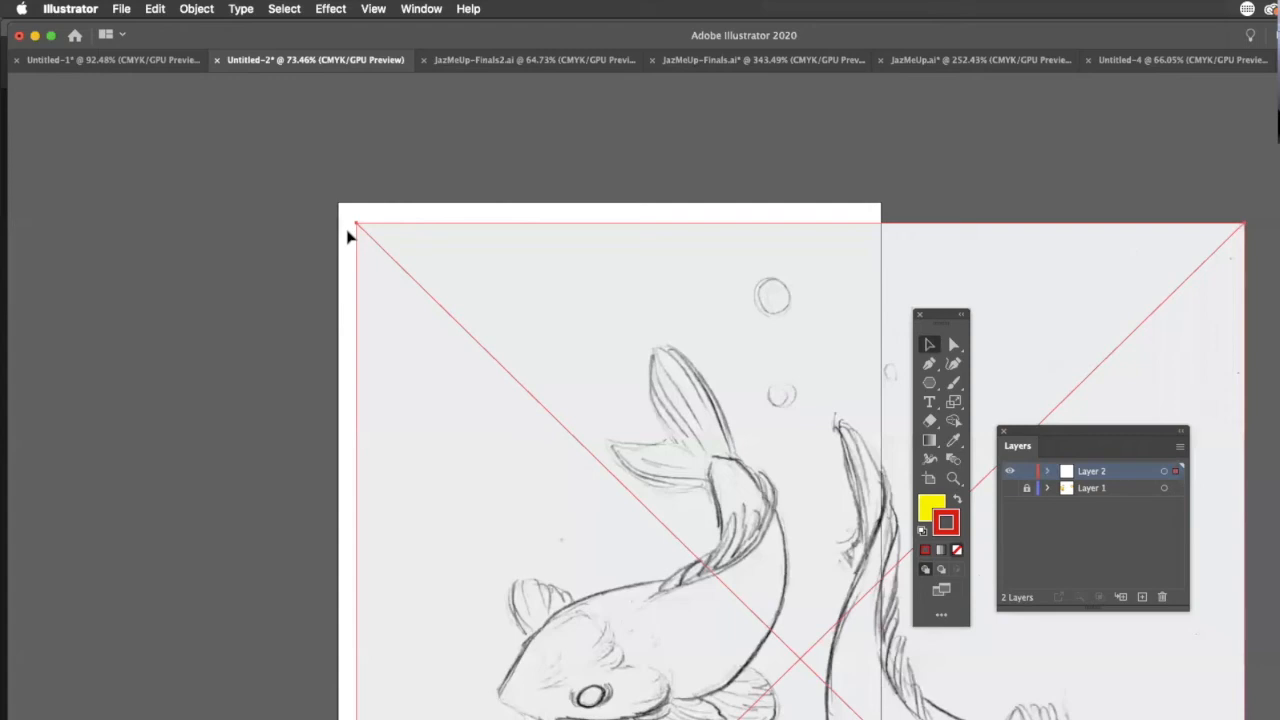
- Scale the placed fish sketch down to fit within the artboard's width and position it over the artboard
mouse_move(844, 706)
mouse_down()
mouse_move(811, 634)
mouse_move(851, 600)
mouse_up()
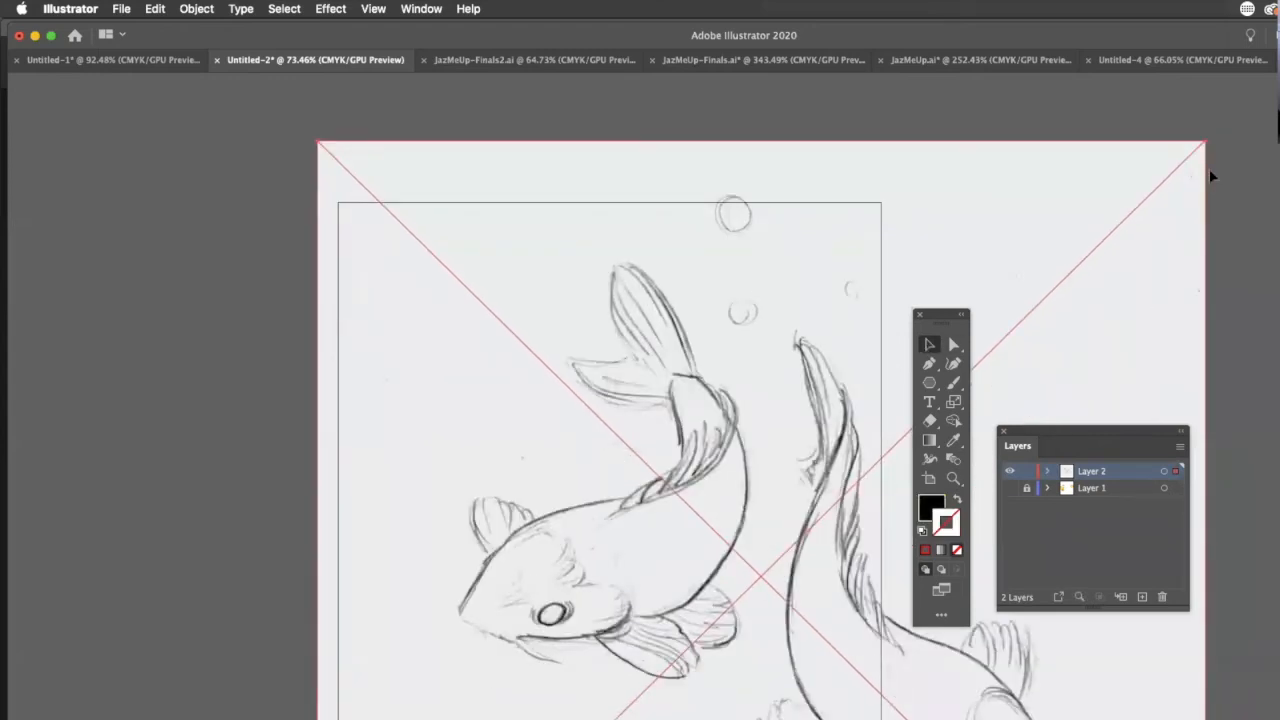
drag(1208, 146, 1004, 441)
click(955, 402)
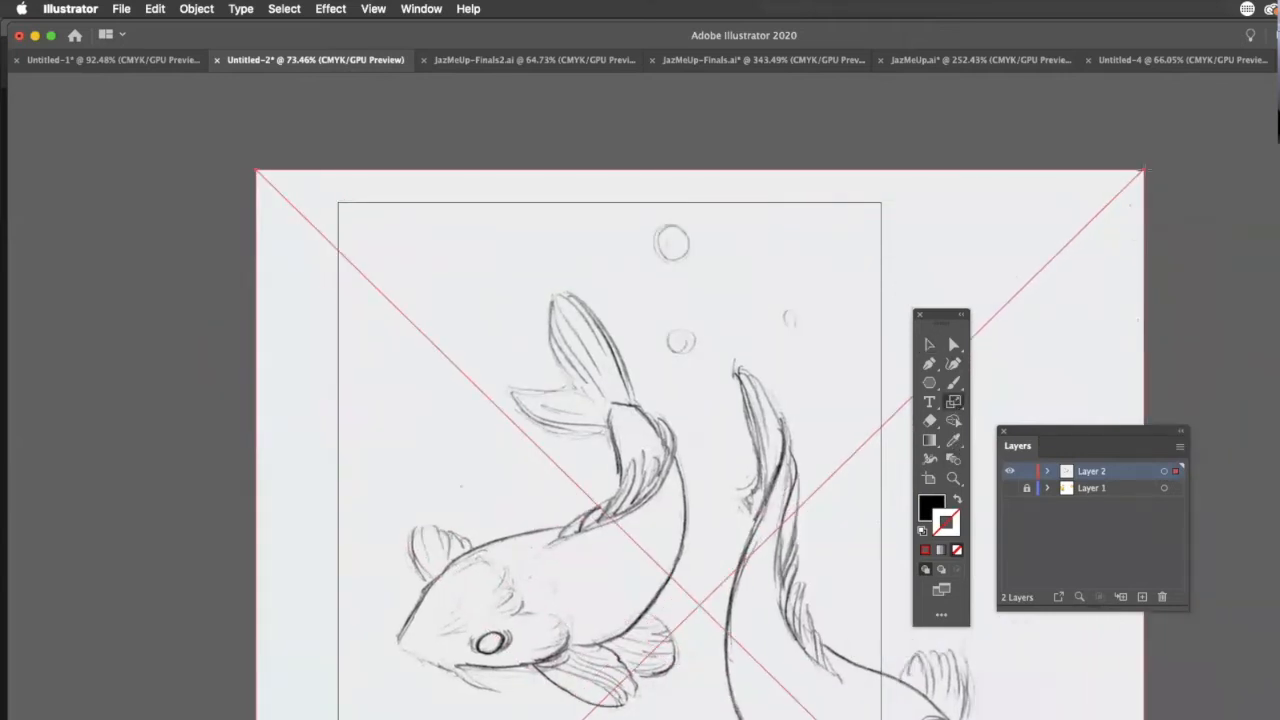
drag(1131, 194, 941, 375)
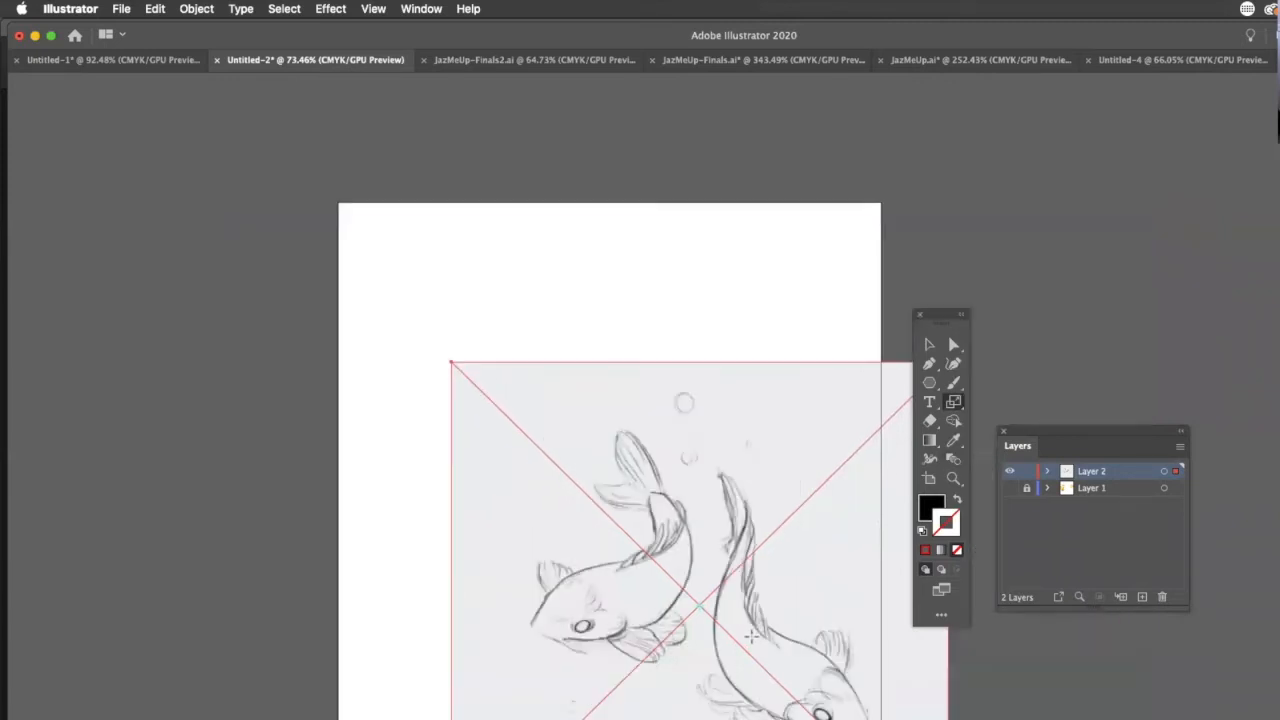
key(v)
mouse_move(750, 603)
mouse_down()
mouse_move(695, 495)
mouse_move(647, 471)
mouse_up()
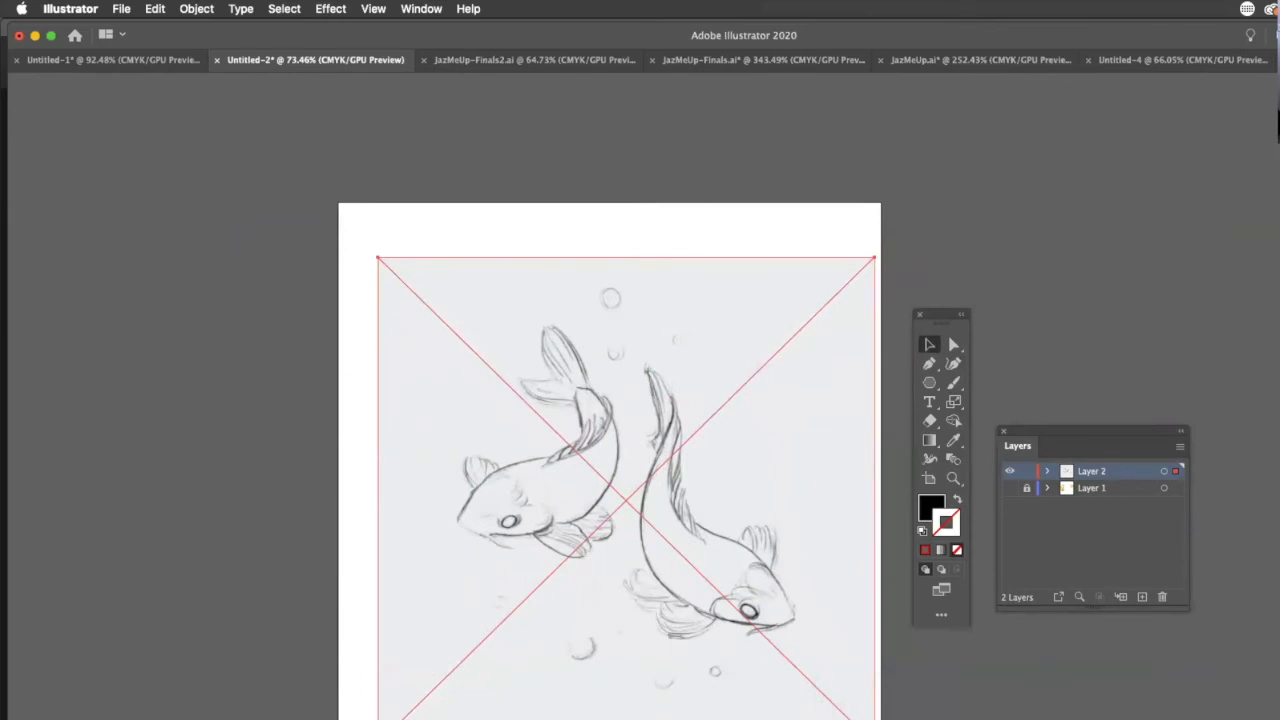
- Set Layer 2's color to Light Blue and make it a template layer with images dimmed to 50%
double_click(1121, 475)
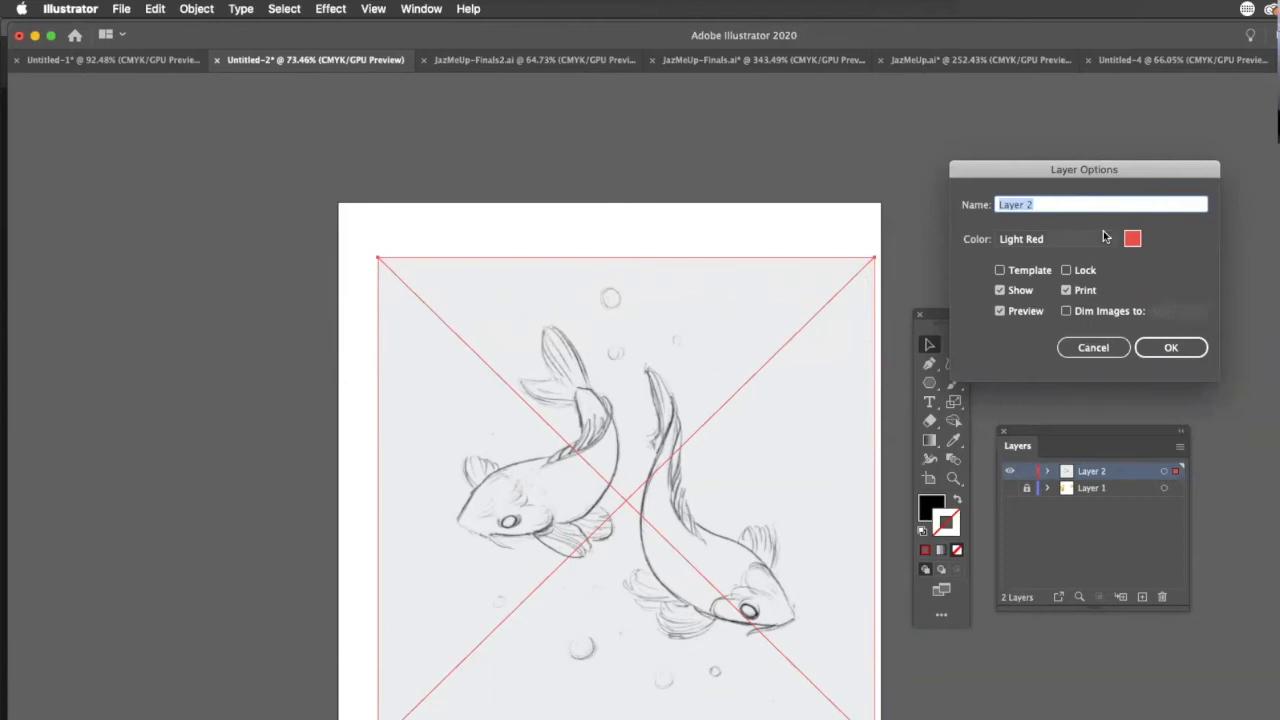
key(Tab)
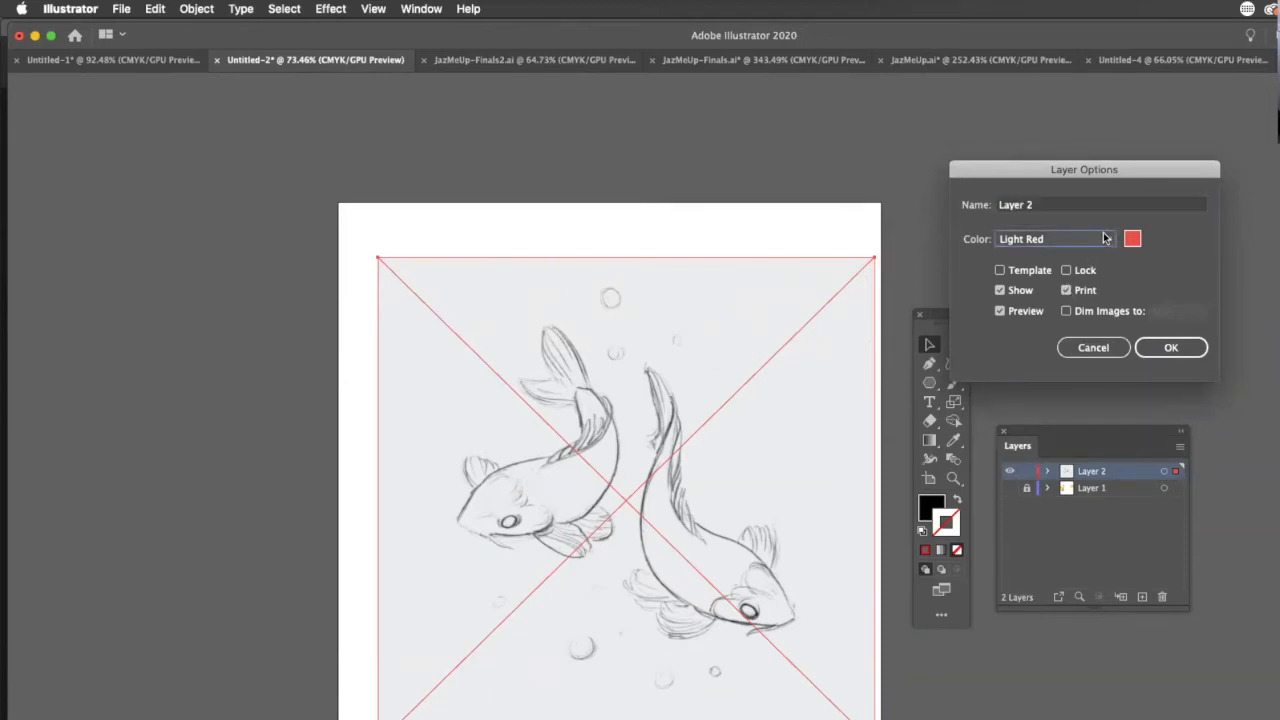
click(1105, 238)
click(1071, 278)
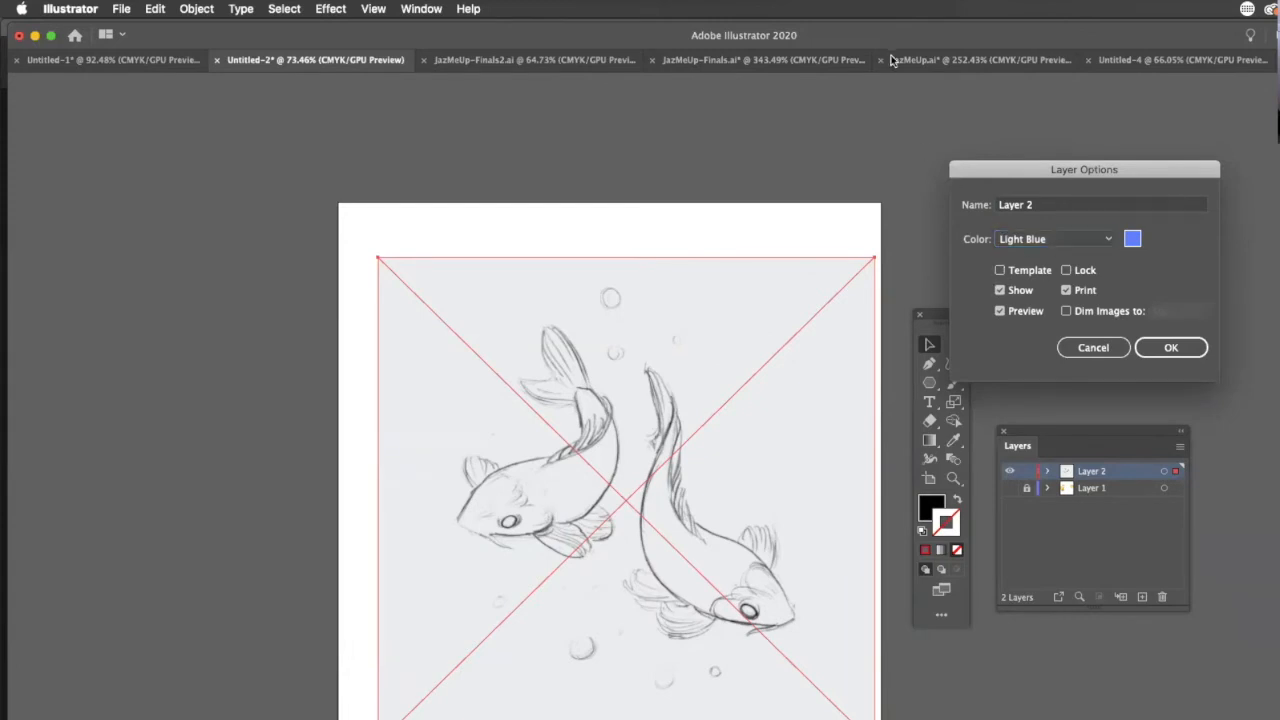
click(1000, 270)
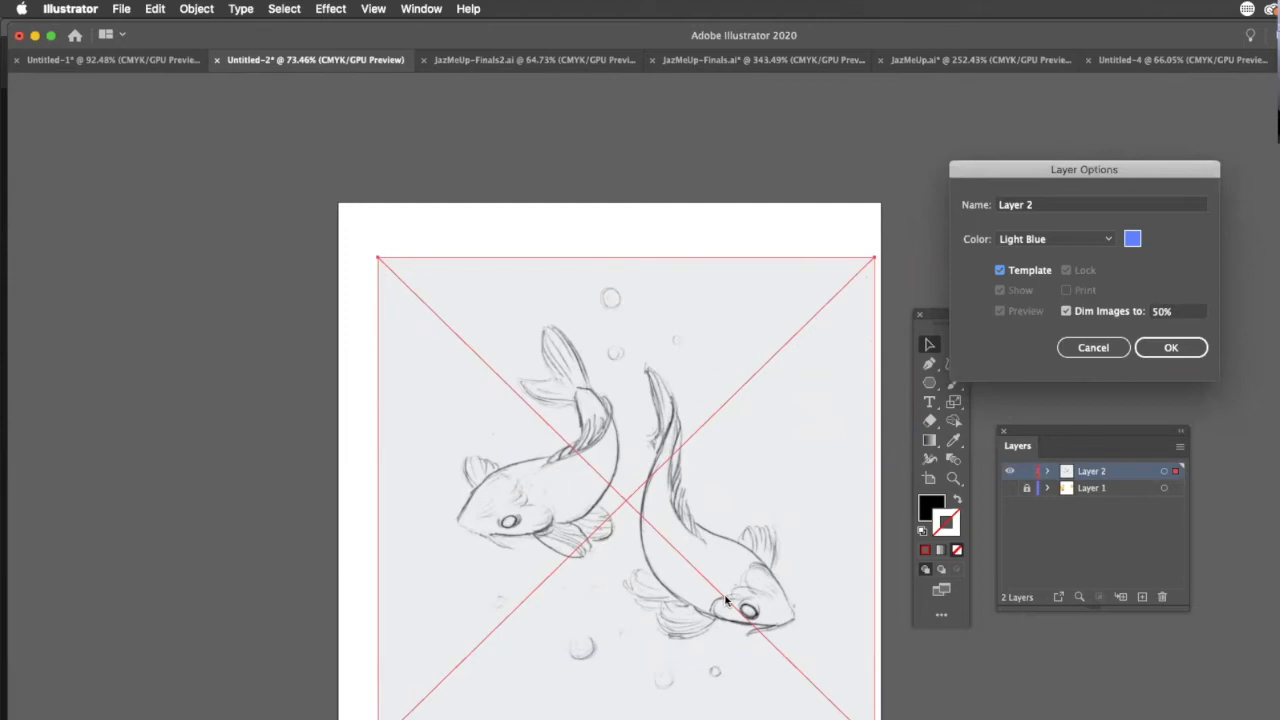
click(1170, 347)
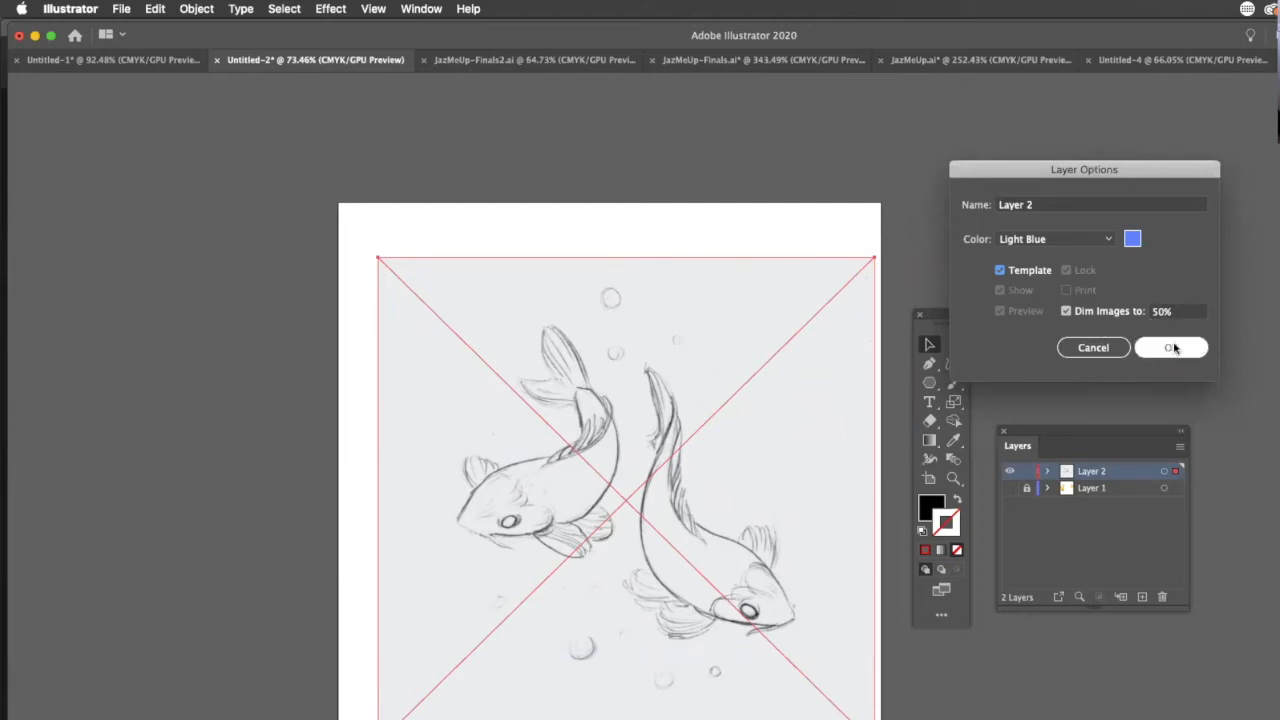
- Rename the template layer as Art and apply the layer options
click(1038, 204)
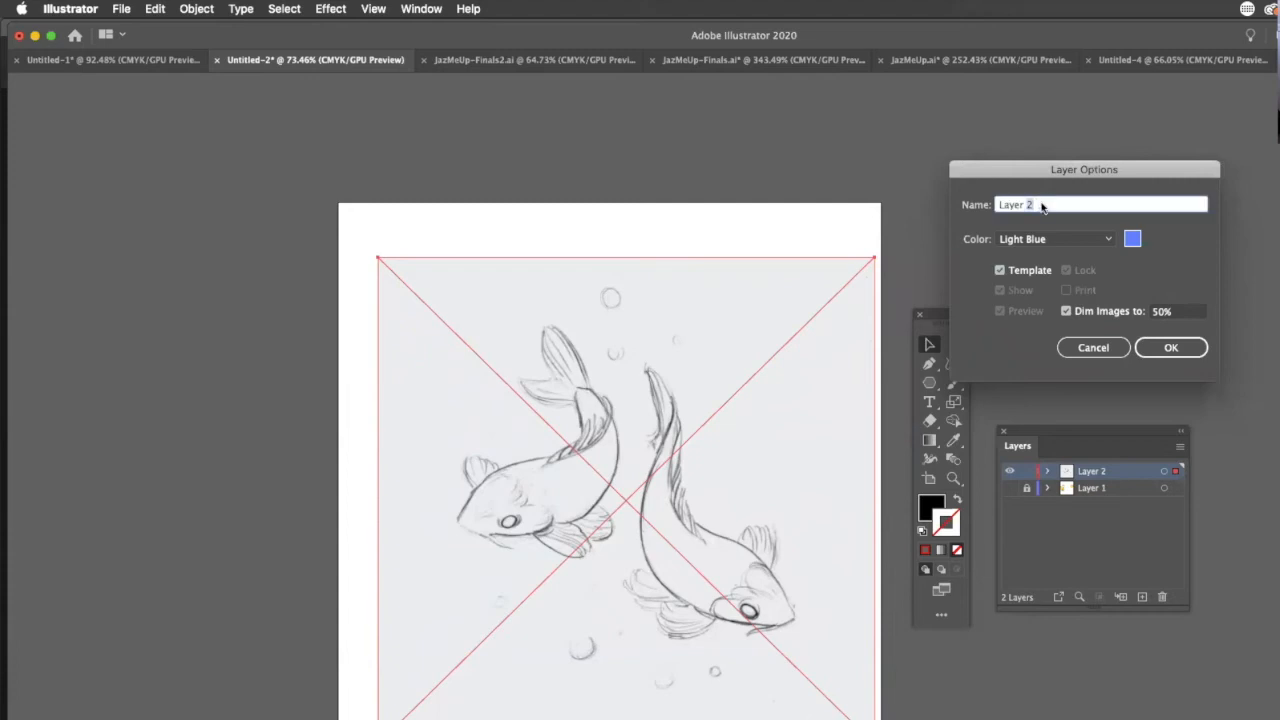
text(Artw)
key(BackSpace)
click(1173, 348)
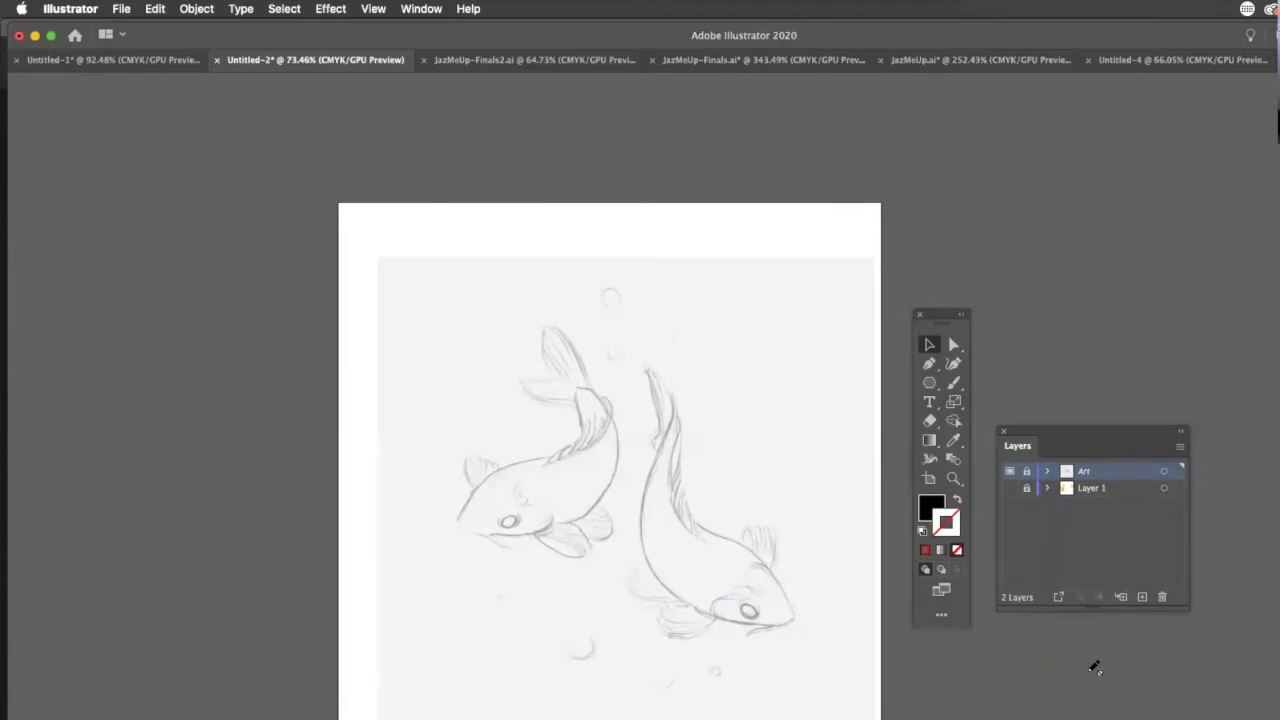
- Add a new layer above the Art template layer
click(1142, 598)
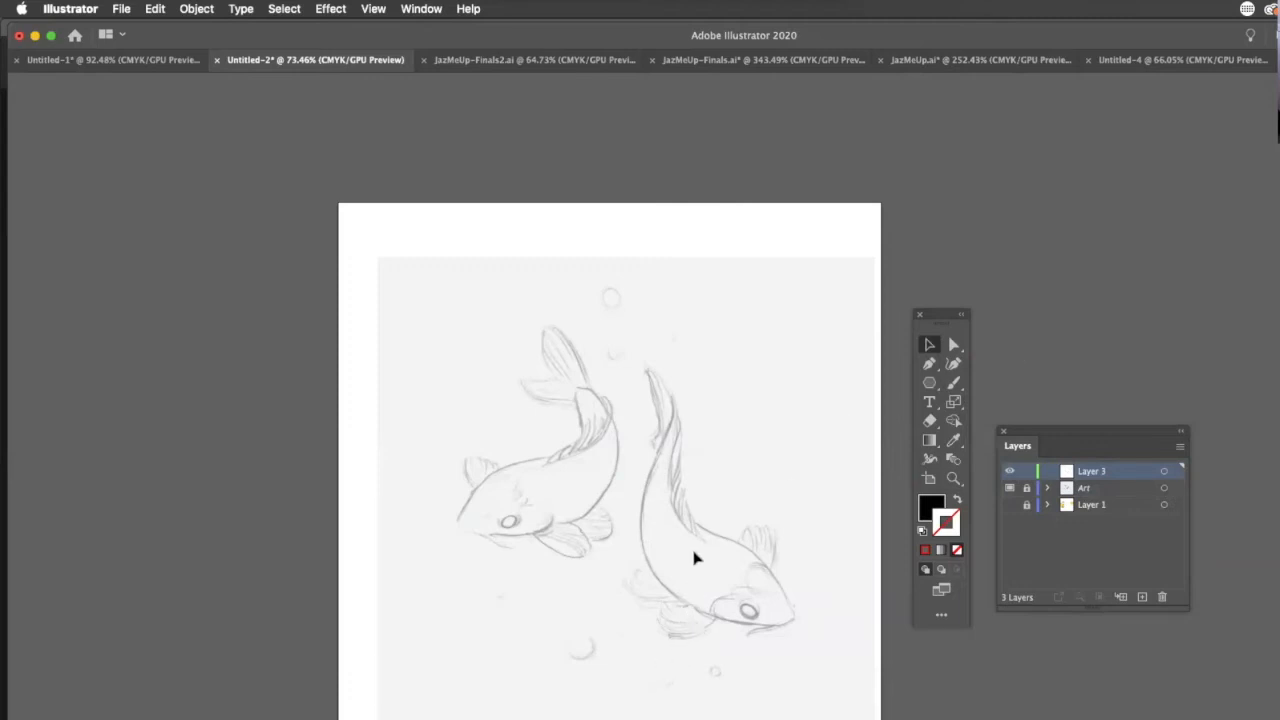
drag(644, 496, 848, 567)
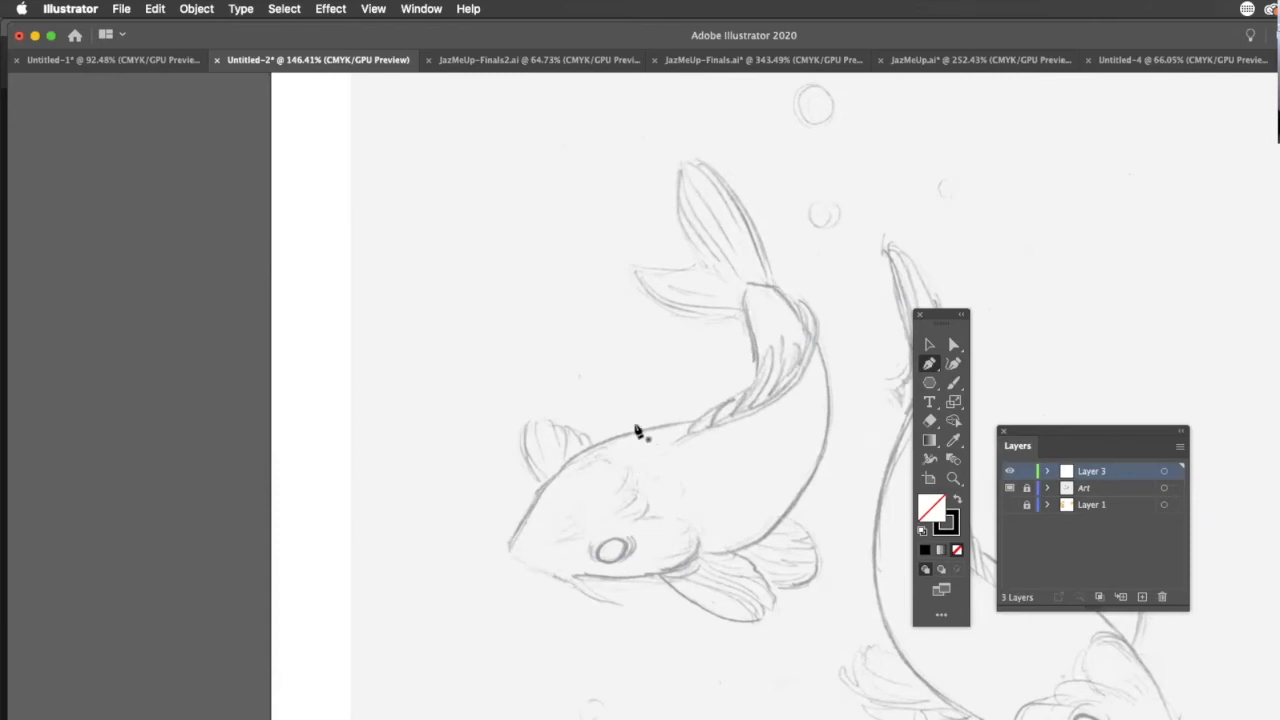
- With the Pen tool, no fill and a black stroke, trace the left fish's back from its nose toward the tail
click(508, 548)
click(521, 528)
drag(590, 446, 613, 444)
click(660, 426)
mouse_move(733, 407)
mouse_down()
mouse_move(722, 416)
mouse_move(745, 400)
mouse_up()
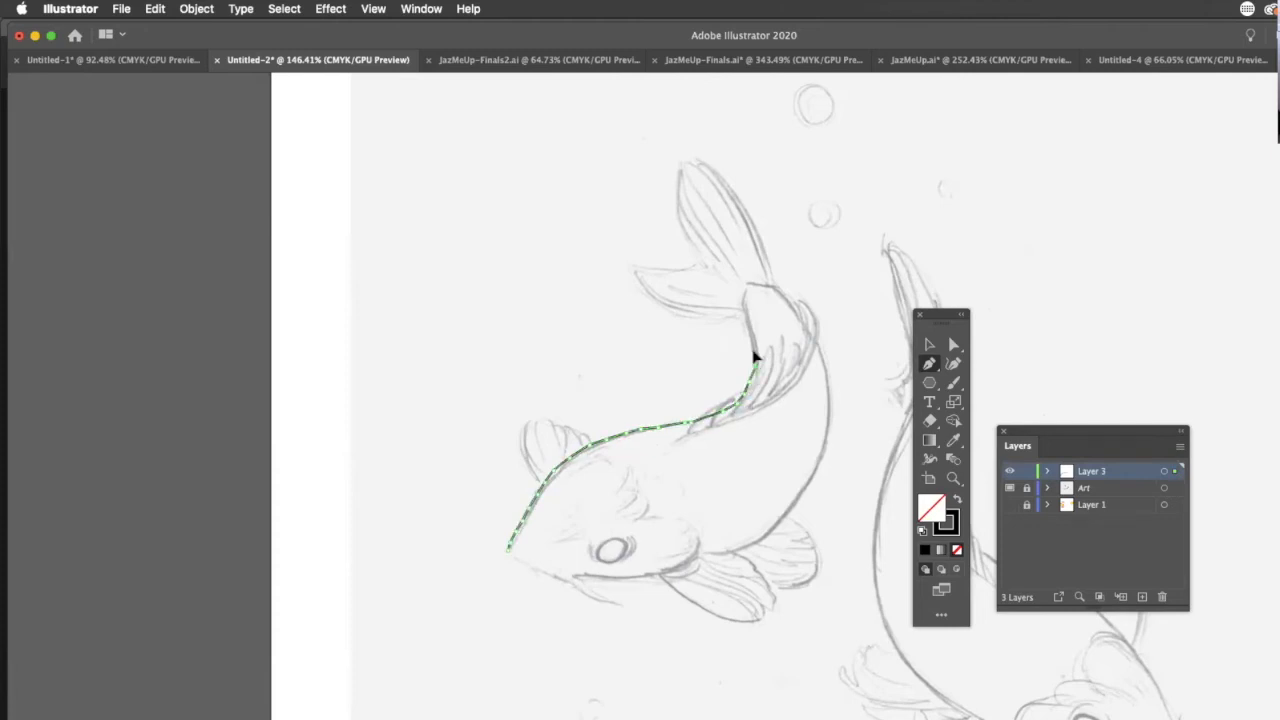
- Continue the straight-segment trace around the left fish's tail base and down its belly to the lower fin, and deselect the path
click(748, 295)
click(815, 343)
click(829, 430)
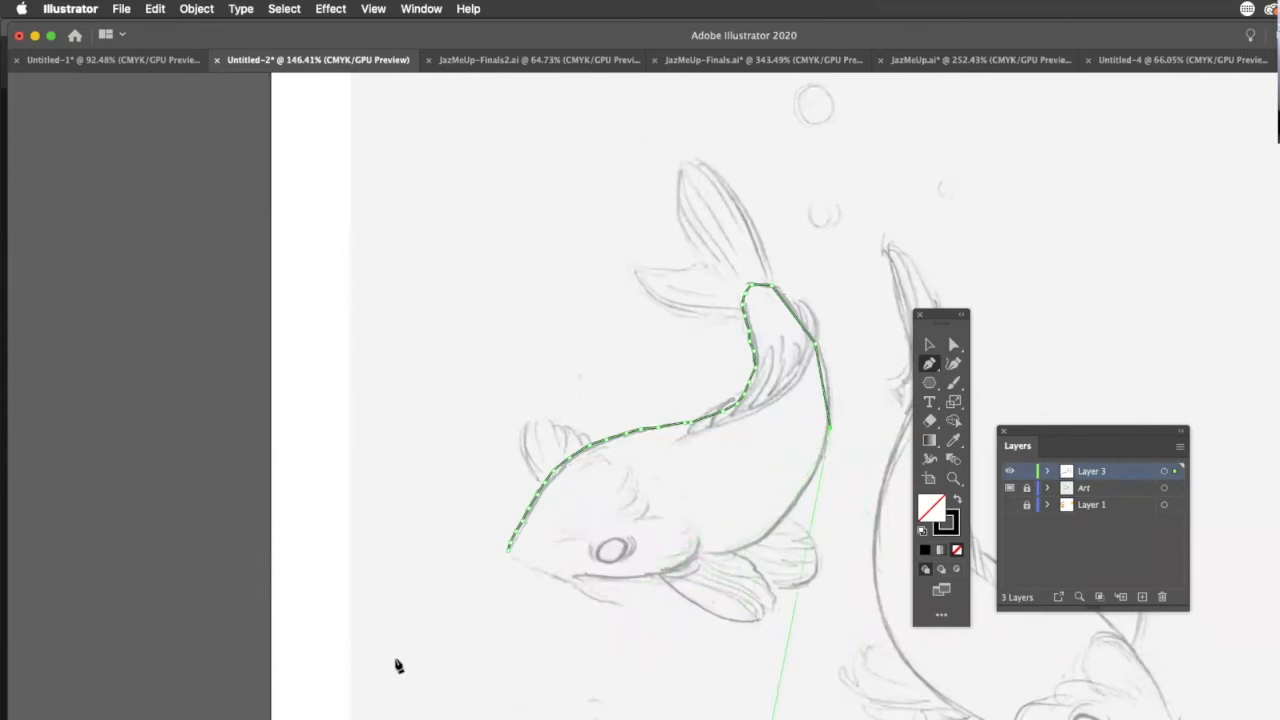
click(757, 545)
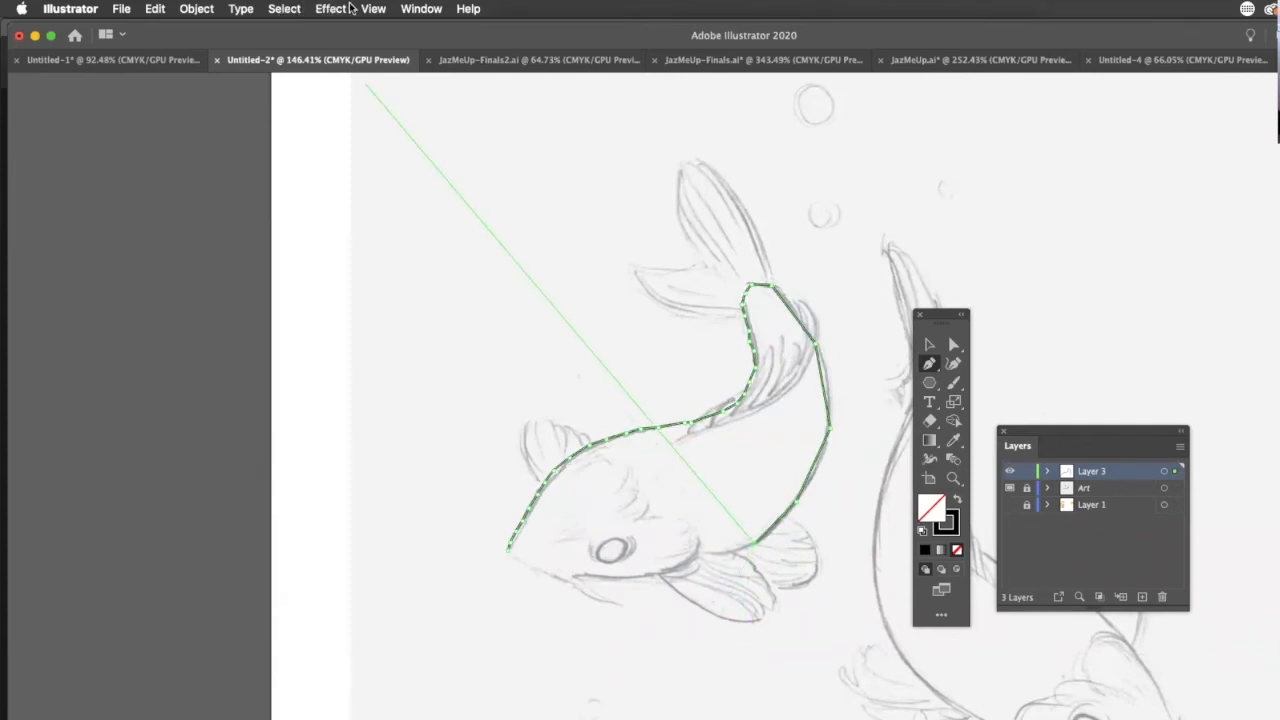
click(295, 9)
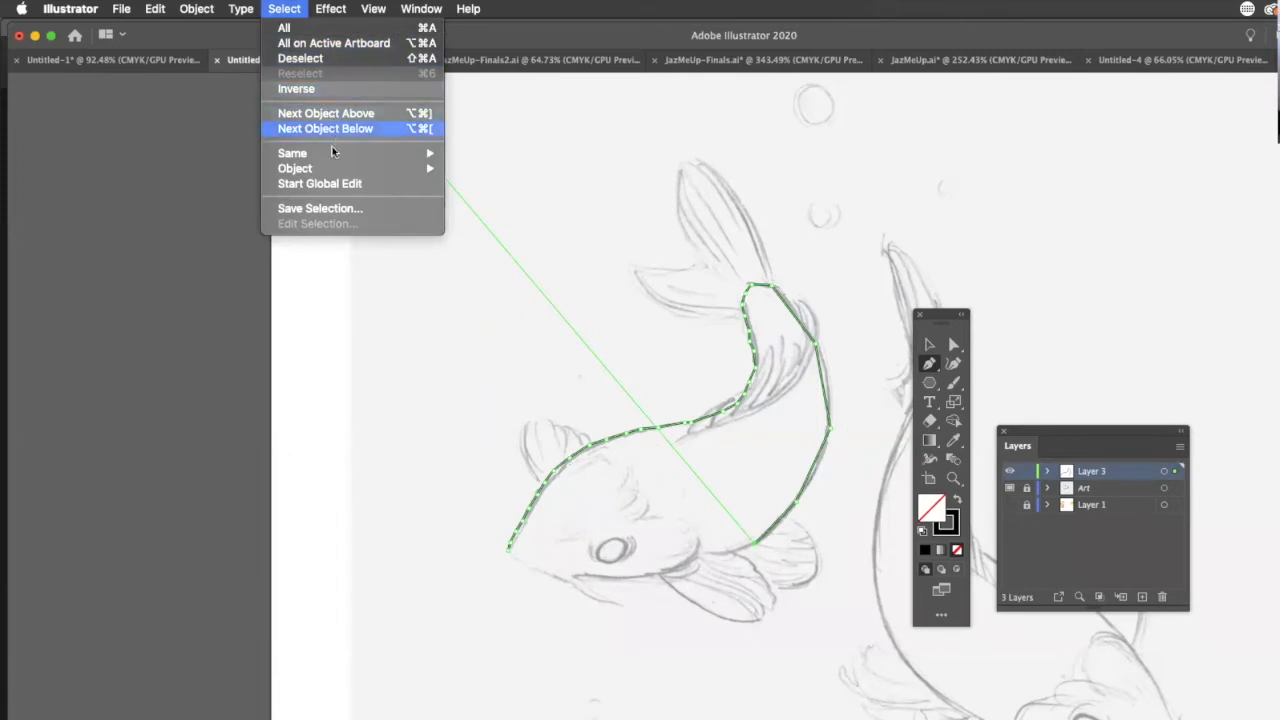
click(431, 62)
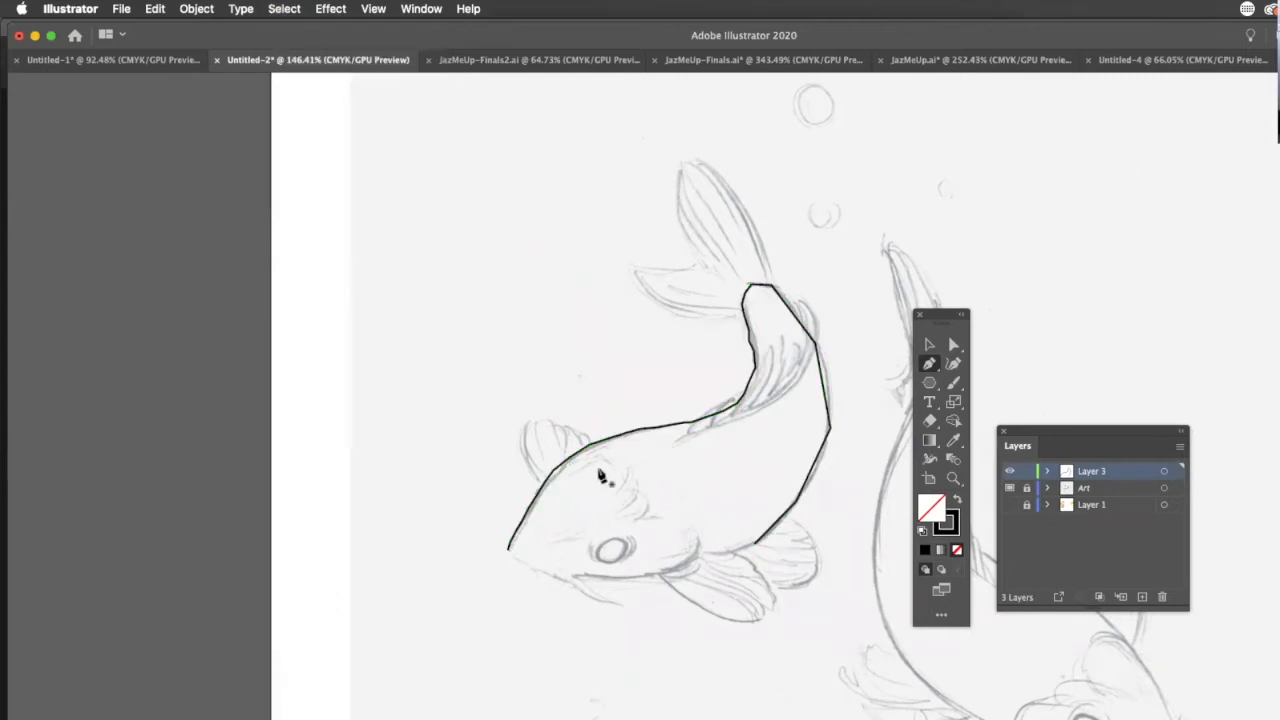
- Move the straight-segment outline off the left fish into the empty area beside it, clearing the sketch for a new trace
click(932, 348)
key(super+space)
drag(677, 488, 749, 582)
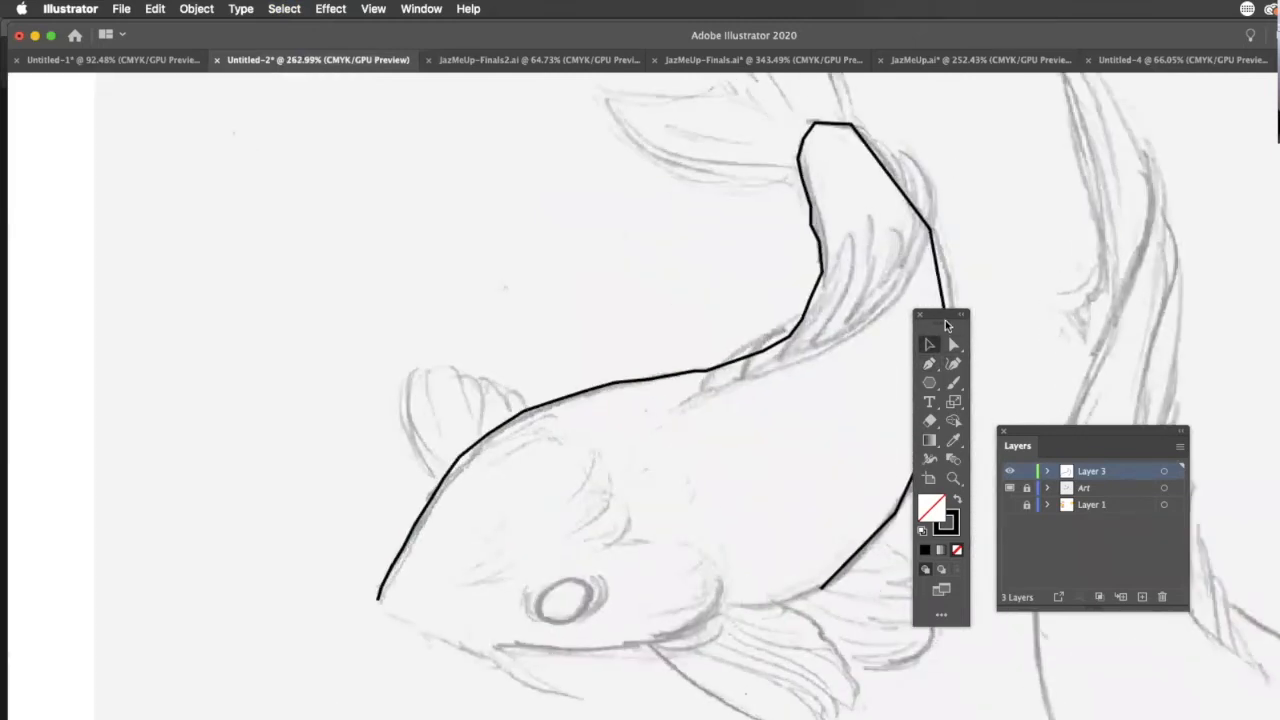
drag(944, 320, 1141, 280)
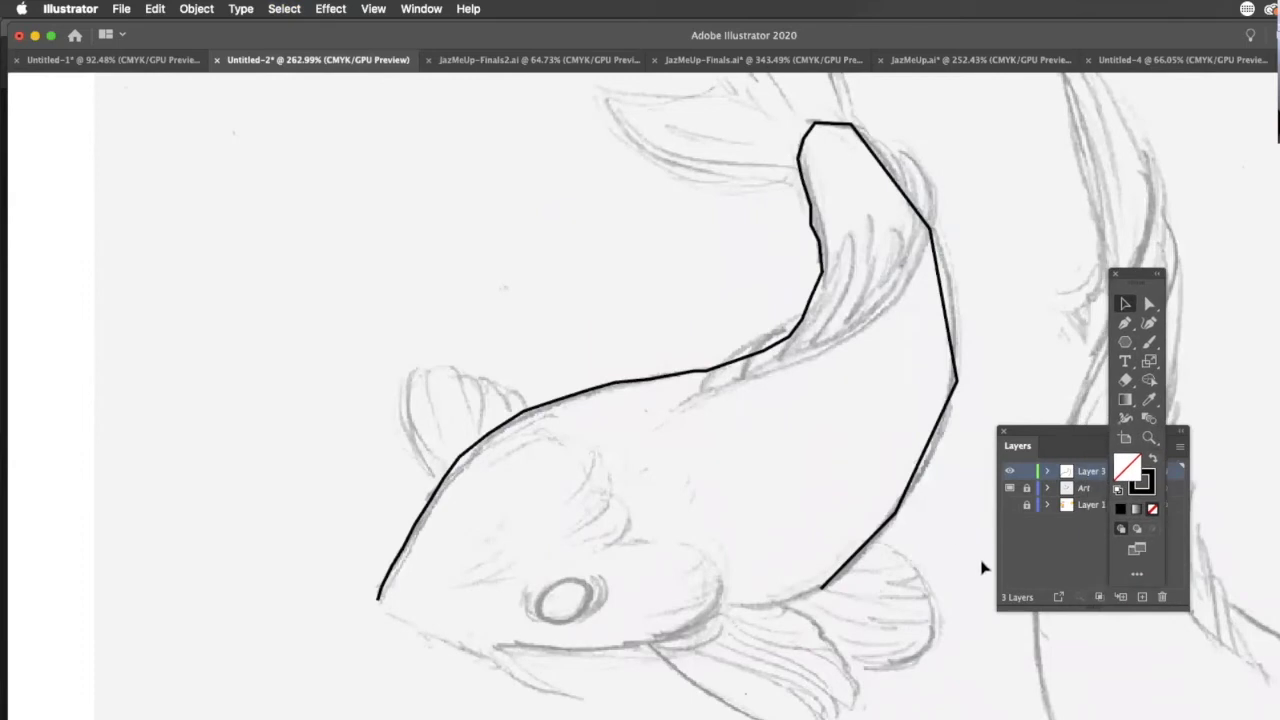
click(916, 474)
drag(916, 474, 249, 484)
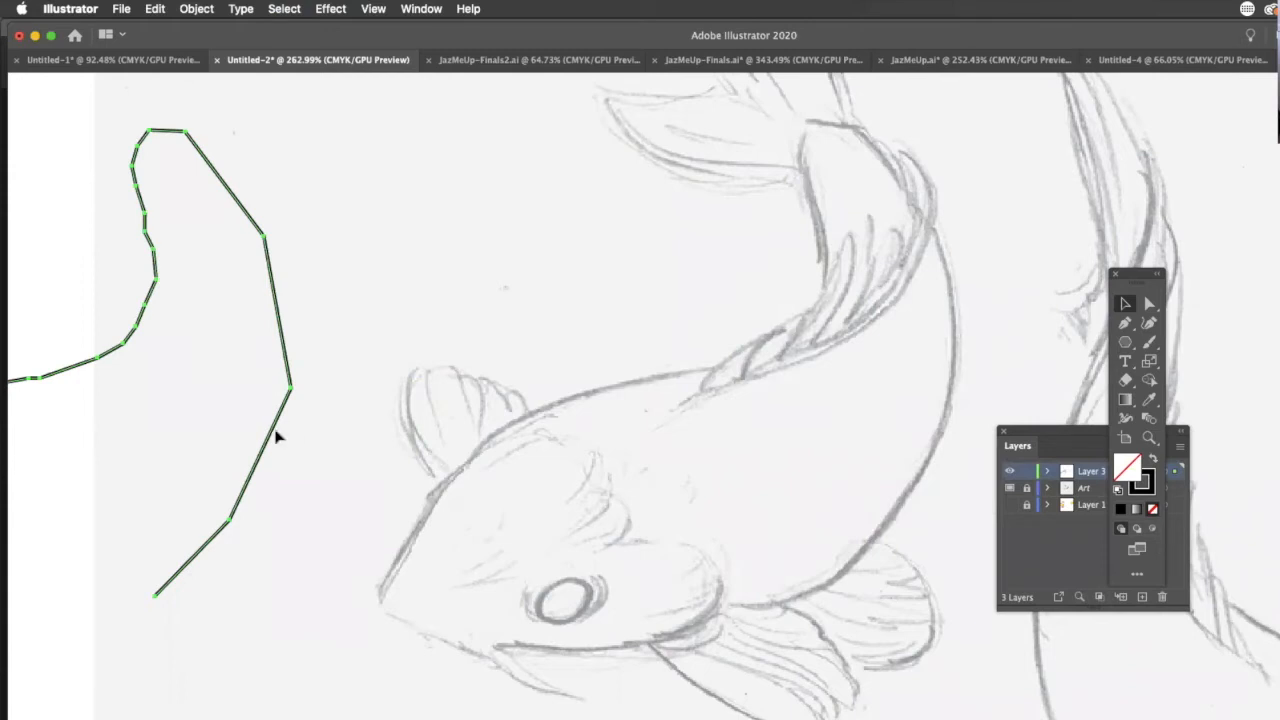
drag(155, 303, 478, 335)
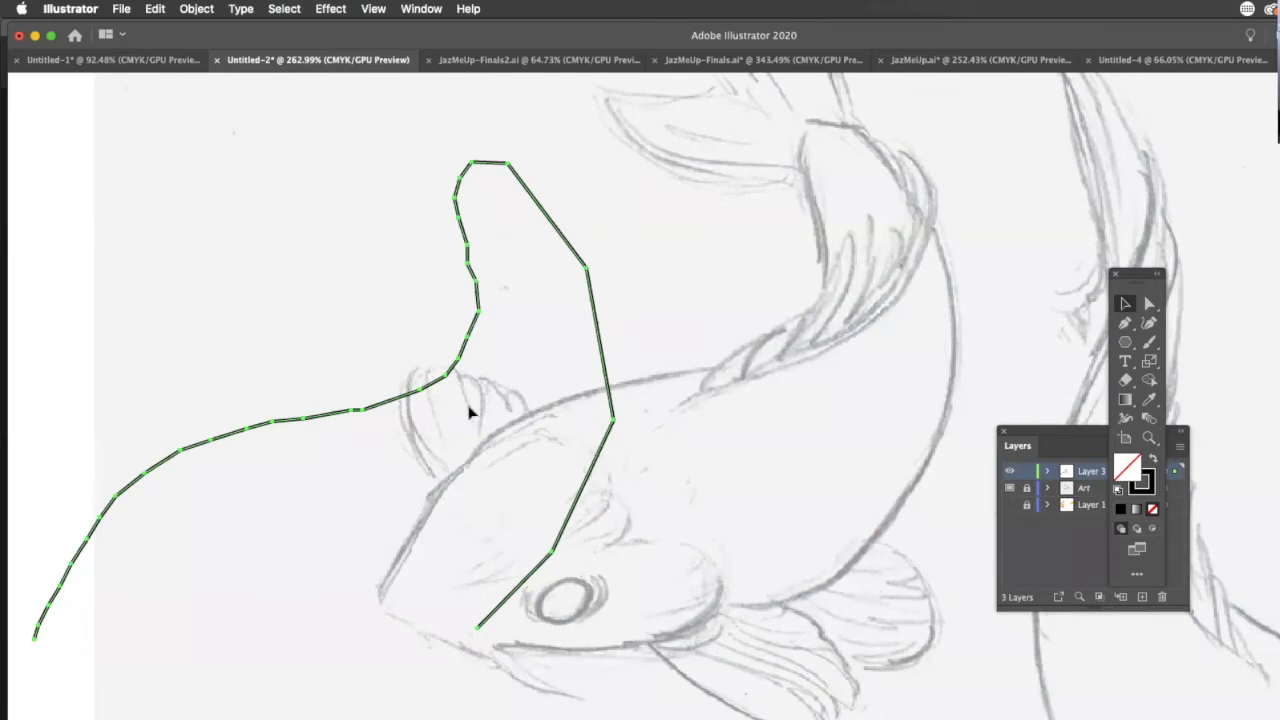
click(368, 397)
drag(368, 393, 301, 382)
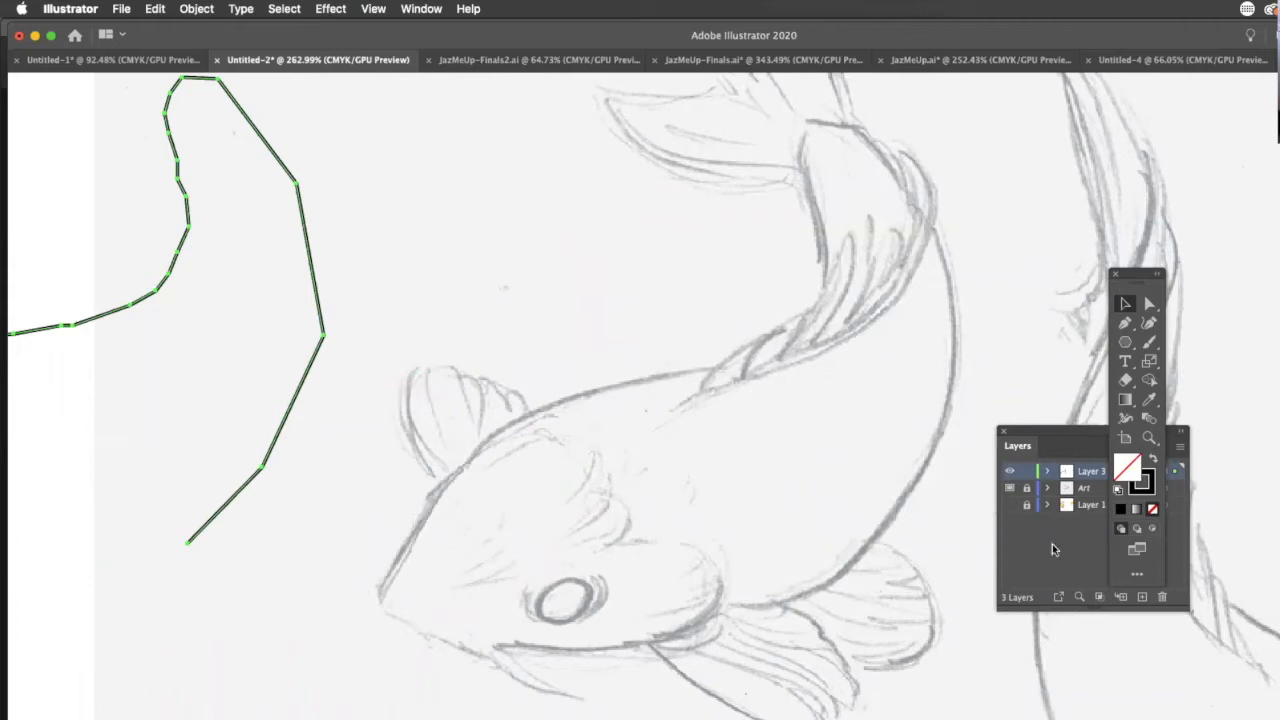
- With the Pen tool, trace the left fish's head and upper back from the nose to mid-back as one smooth curve
click(1125, 322)
click(380, 590)
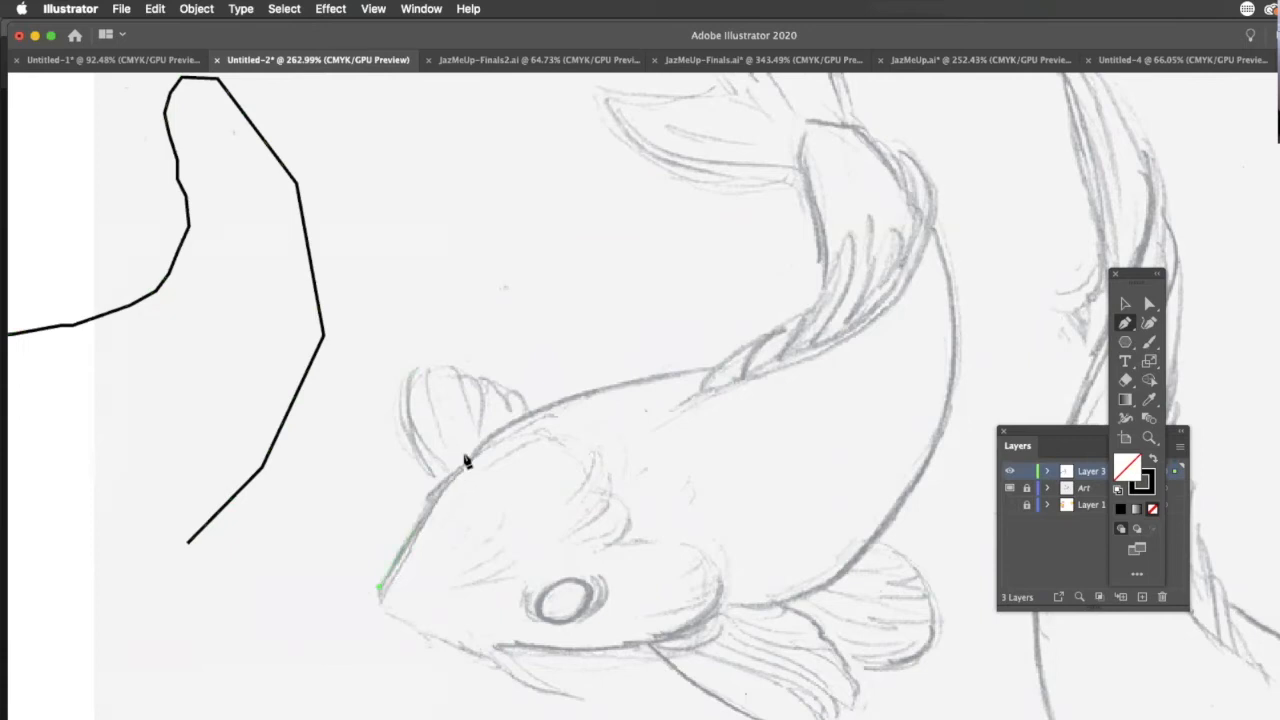
click(657, 383)
key(super+z)
click(625, 400)
key(super+z)
click(658, 383)
click(673, 380)
drag(675, 381, 740, 367)
drag(828, 382, 892, 373)
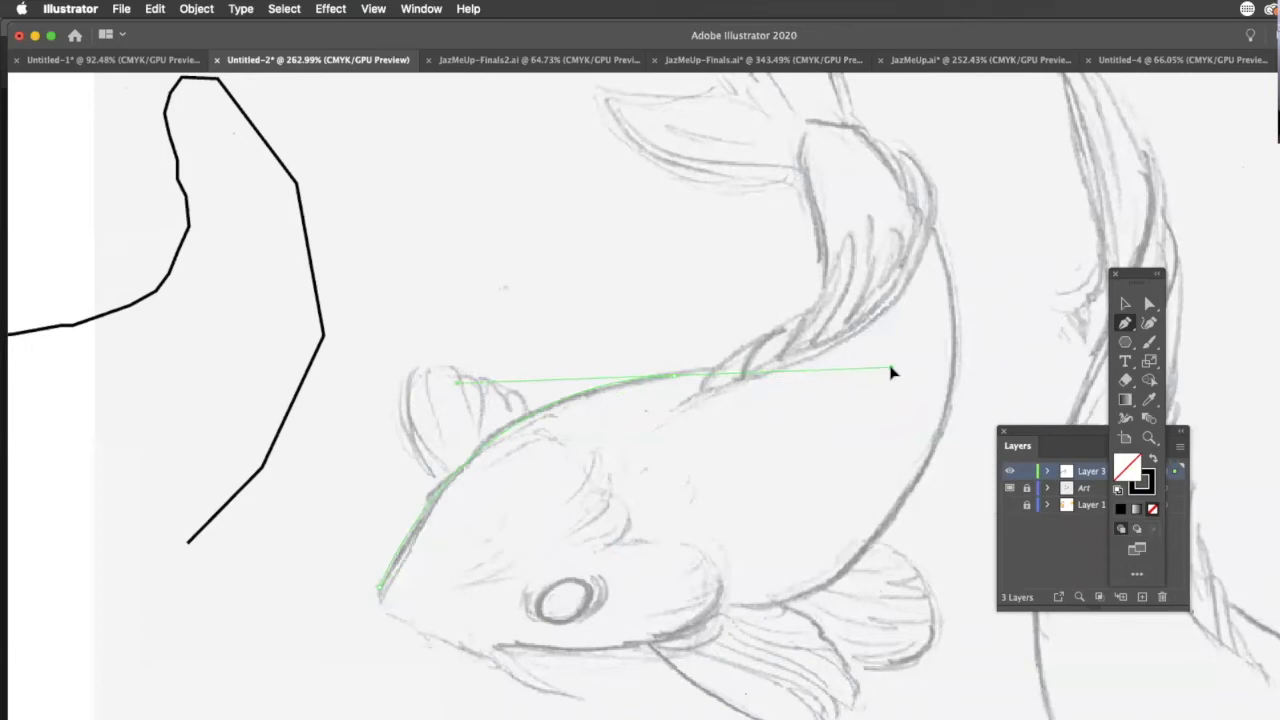
drag(892, 373, 895, 365)
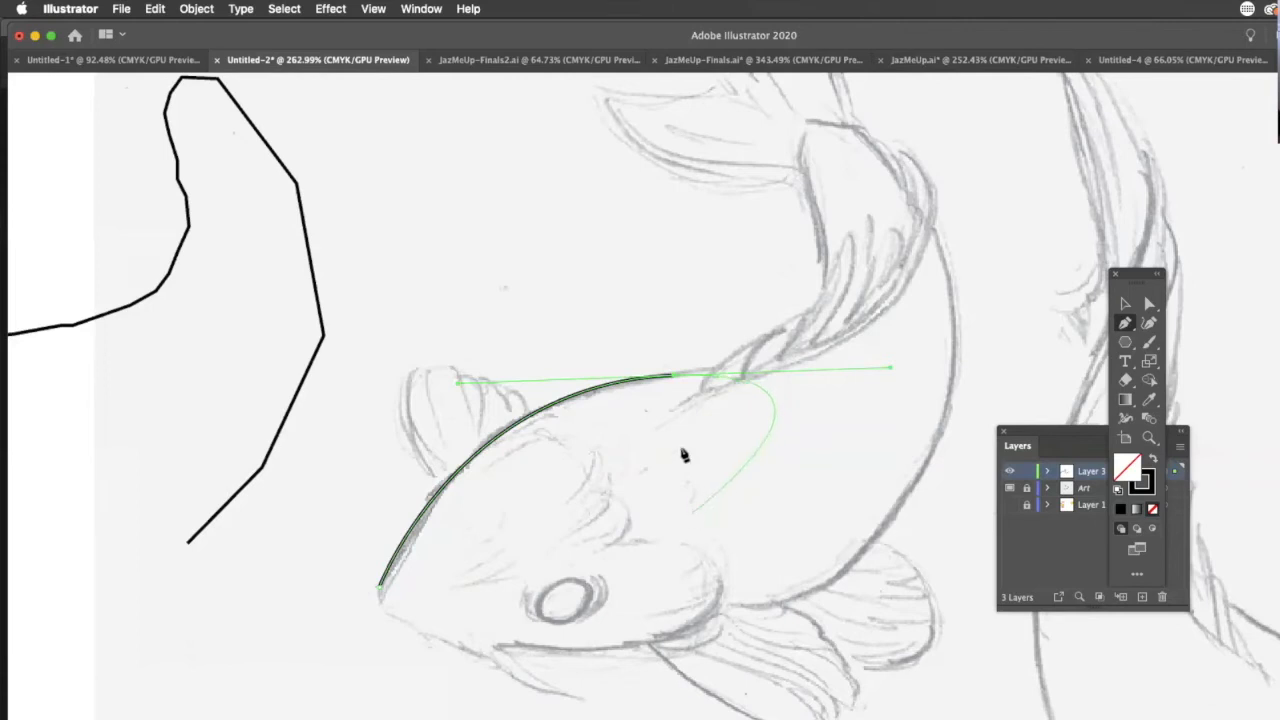
click(714, 374)
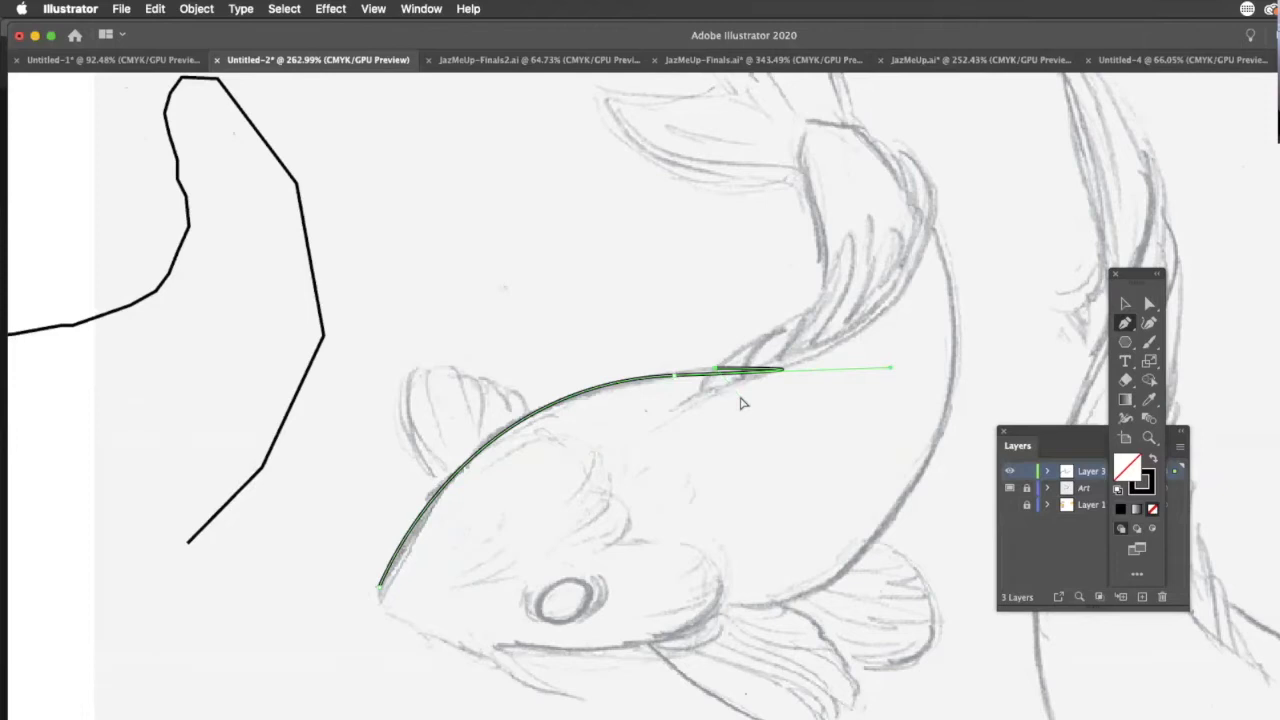
key(ctrl+z)
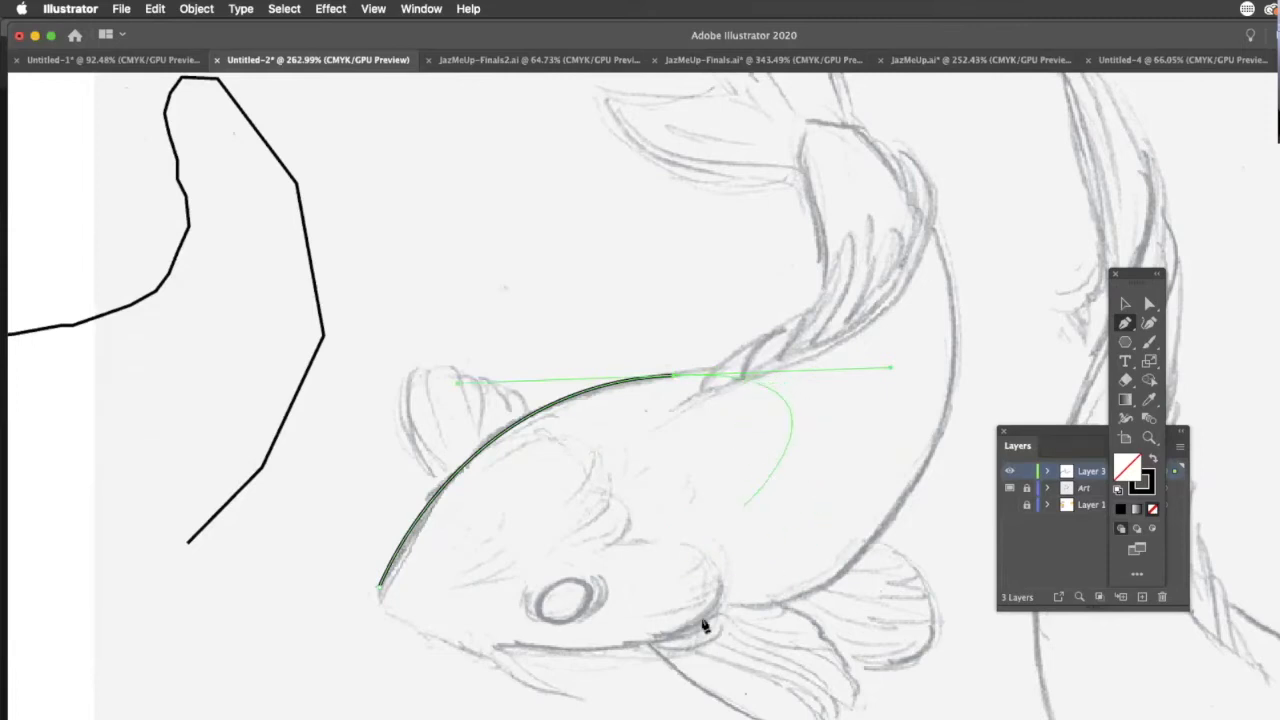
drag(713, 614, 574, 719)
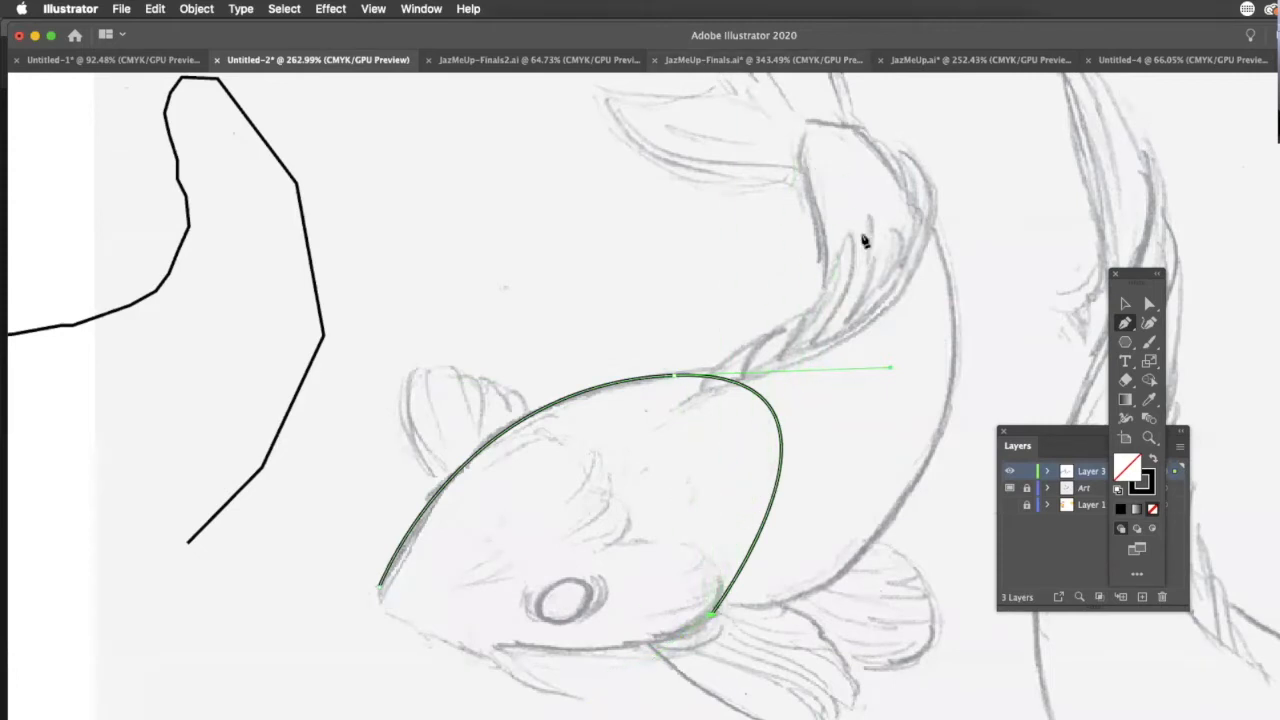
key(super+z)
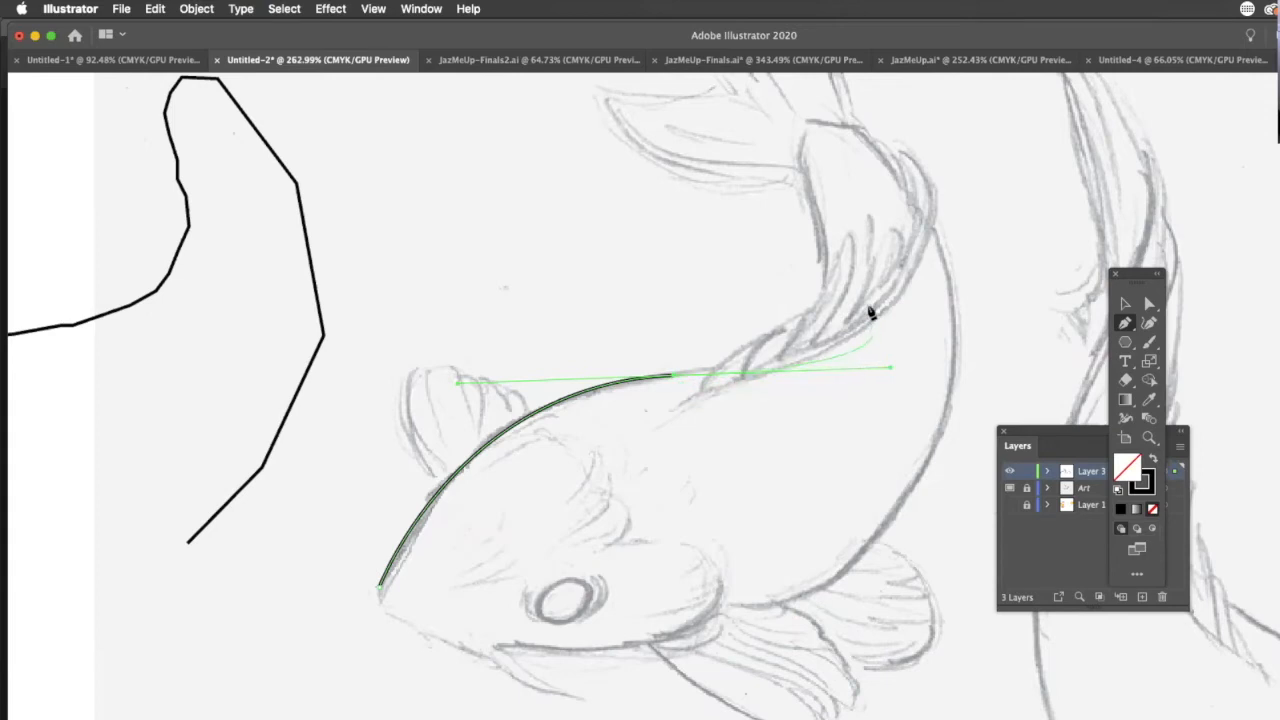
- Continue the curved trace from mid-back up to the tail and around the rounded tail base to its other side
click(802, 177)
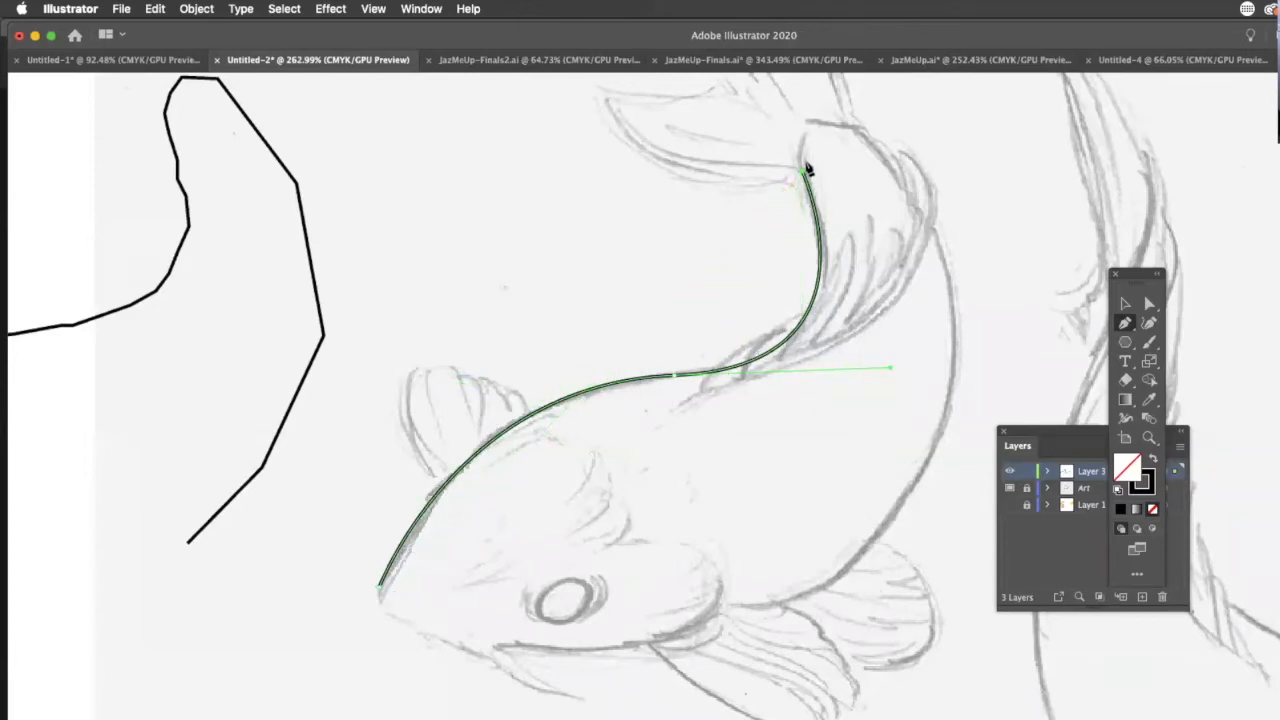
drag(806, 178, 807, 120)
drag(806, 178, 652, 402)
click(805, 174)
drag(809, 122, 830, 102)
click(865, 137)
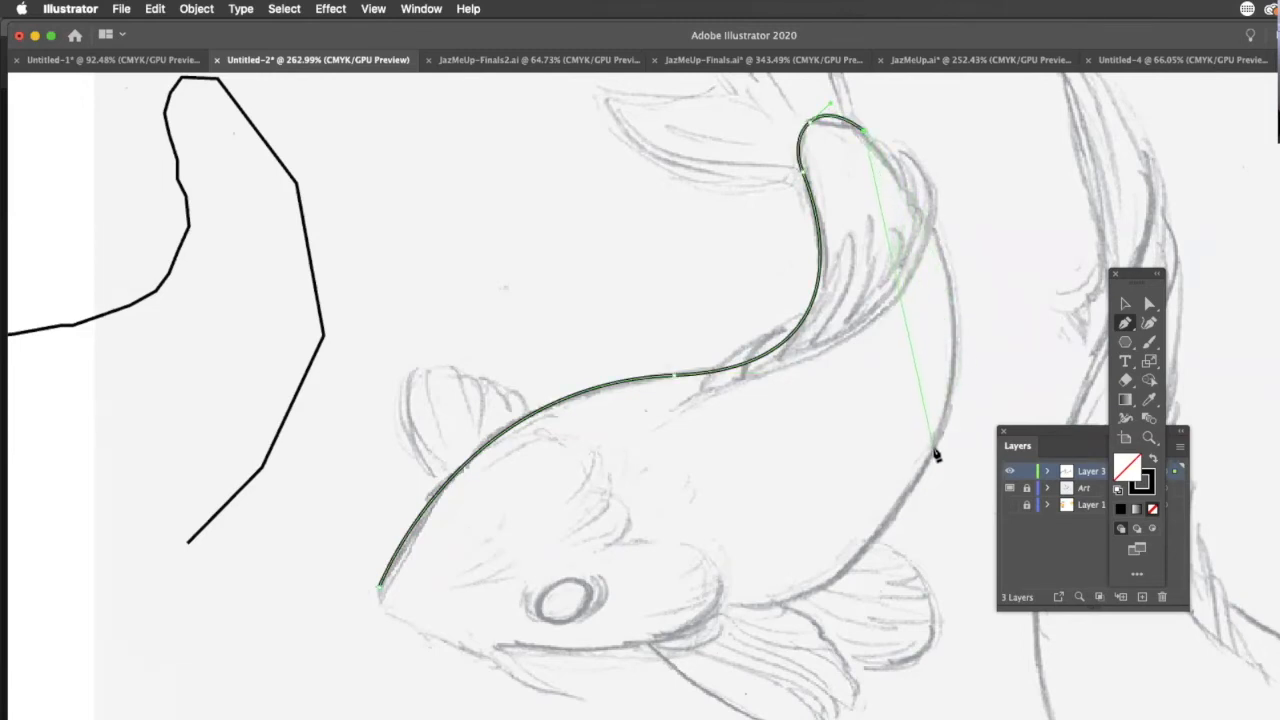
- Trace the left fish's belly with smooth curves from the tail base down to the gill, and deselect the path
drag(939, 442, 873, 648)
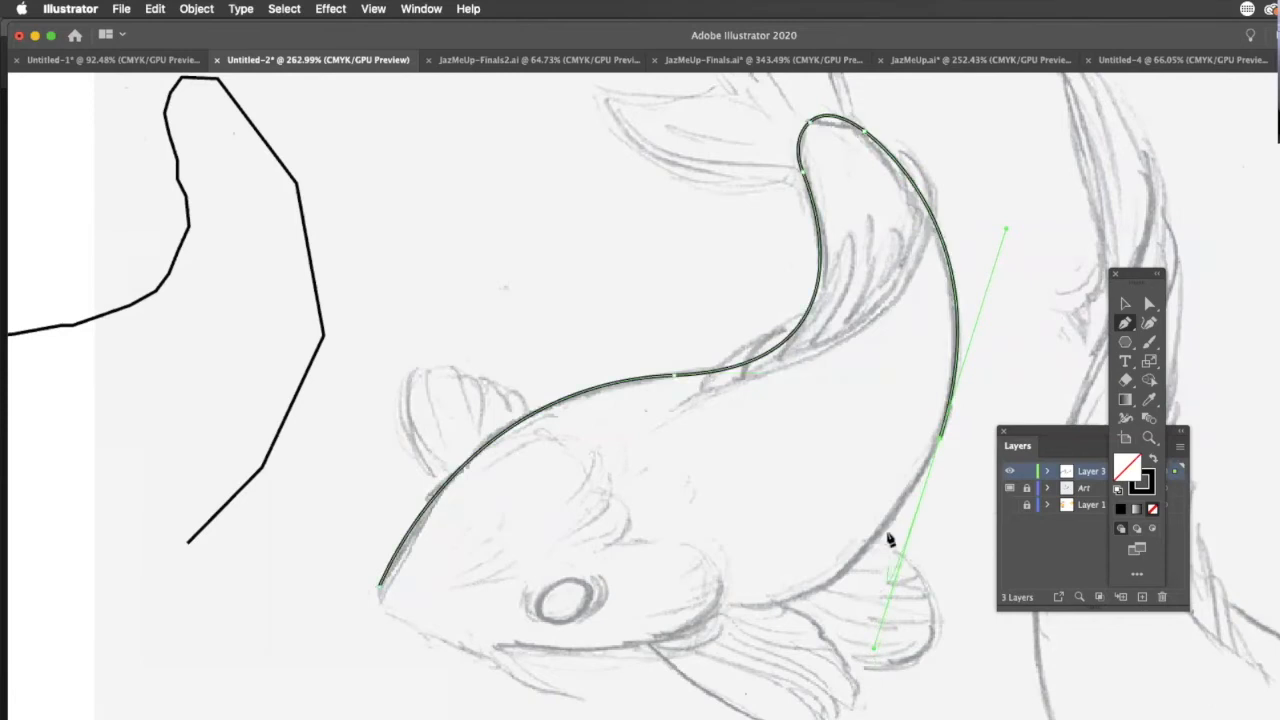
click(914, 481)
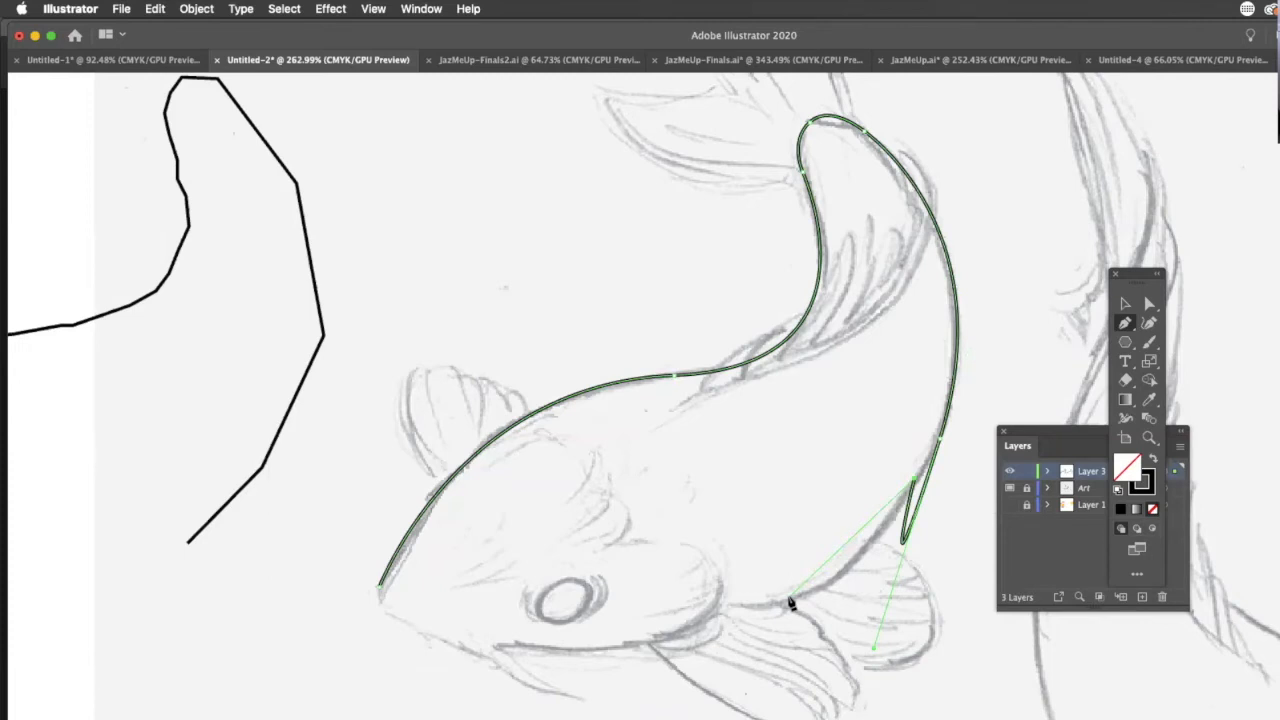
key(super+z)
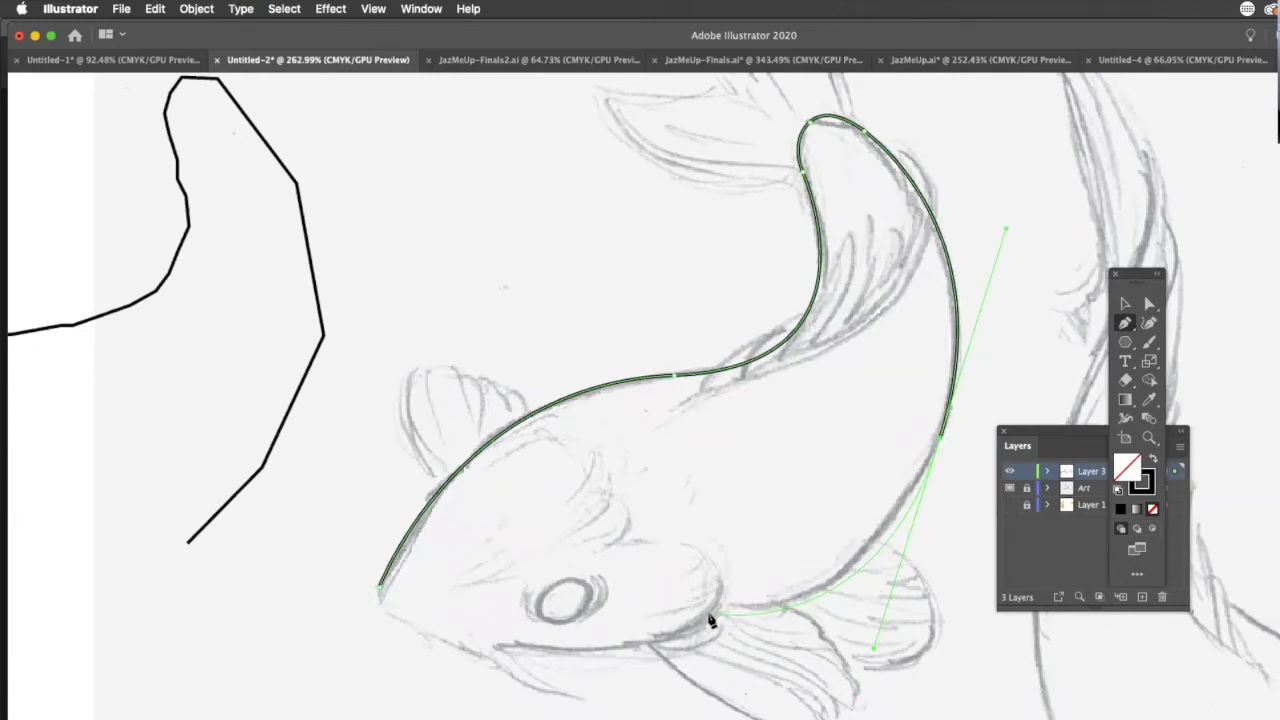
drag(711, 620, 676, 697)
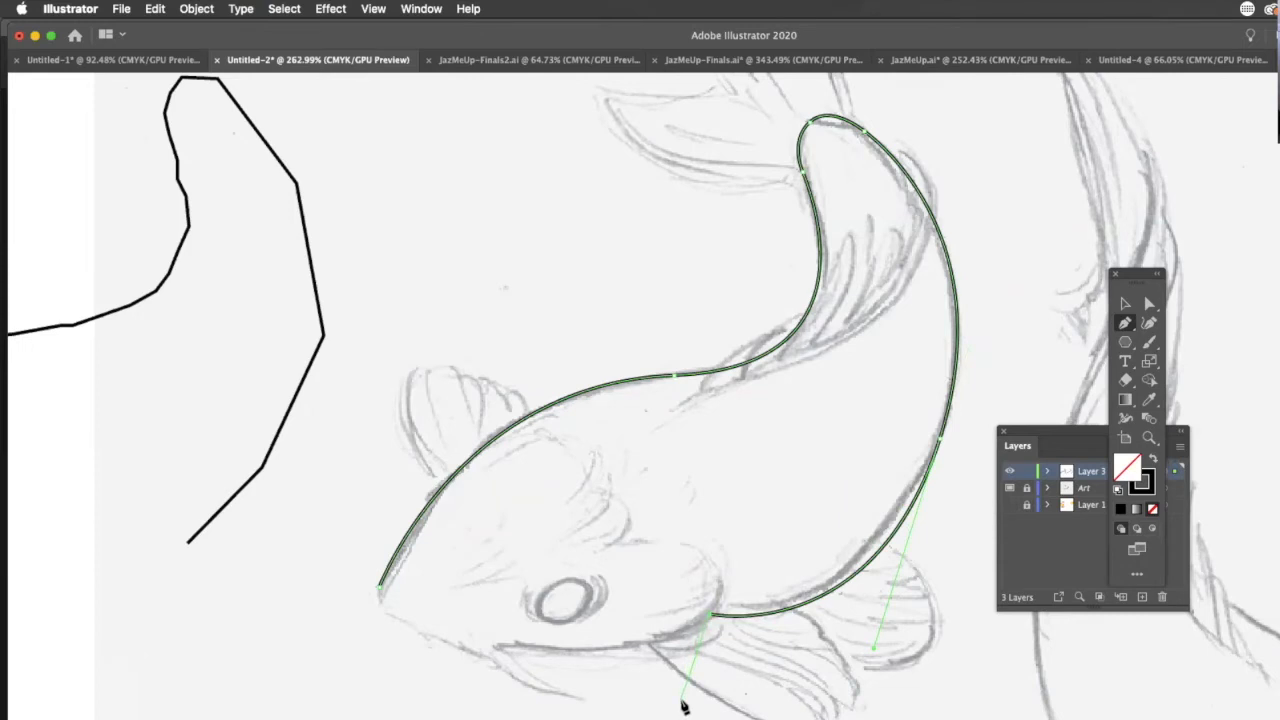
drag(686, 704, 300, 86)
click(284, 8)
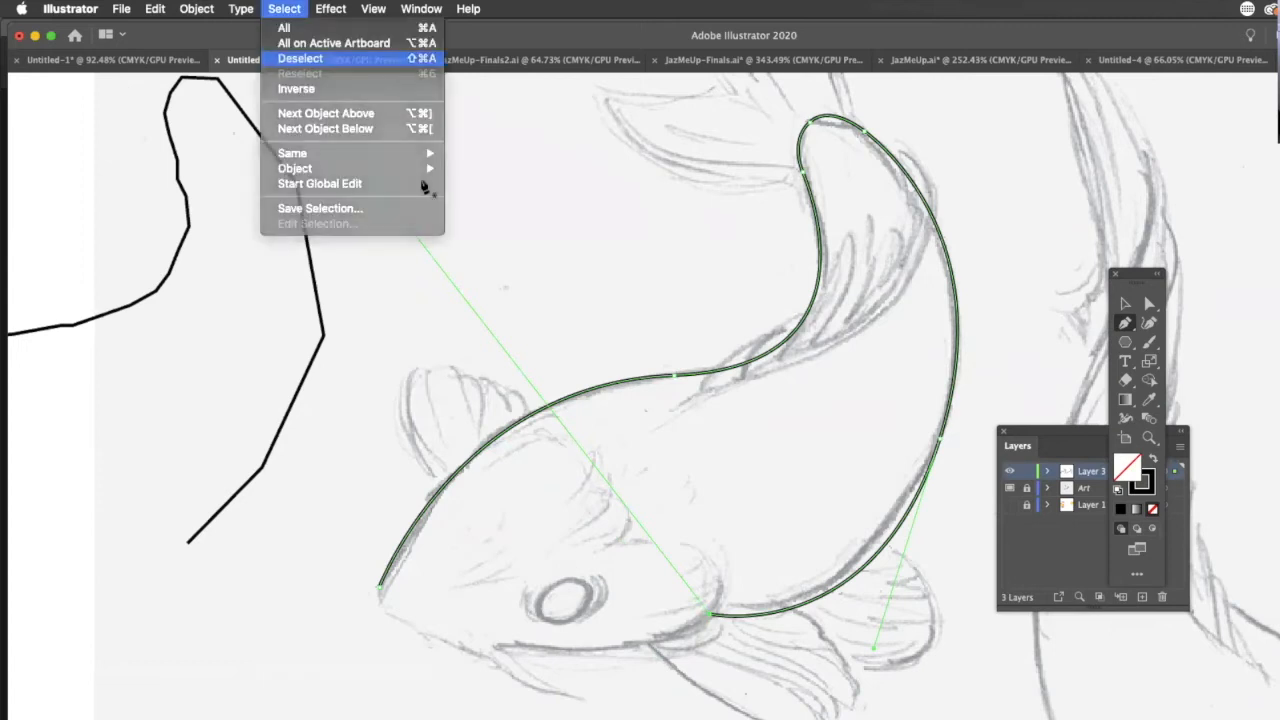
click(320, 59)
- Select the curved fish outline and extend its nose end with a smooth Pen tool curve around the nose tip
click(1125, 303)
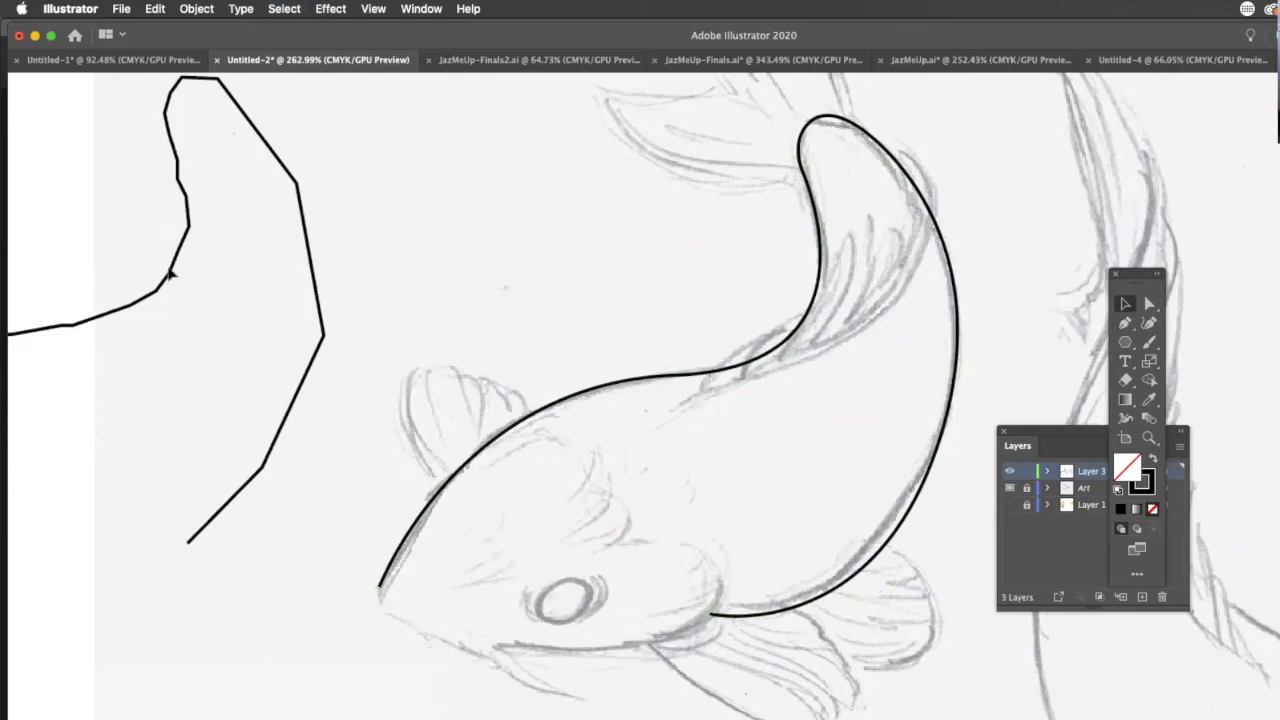
click(955, 398)
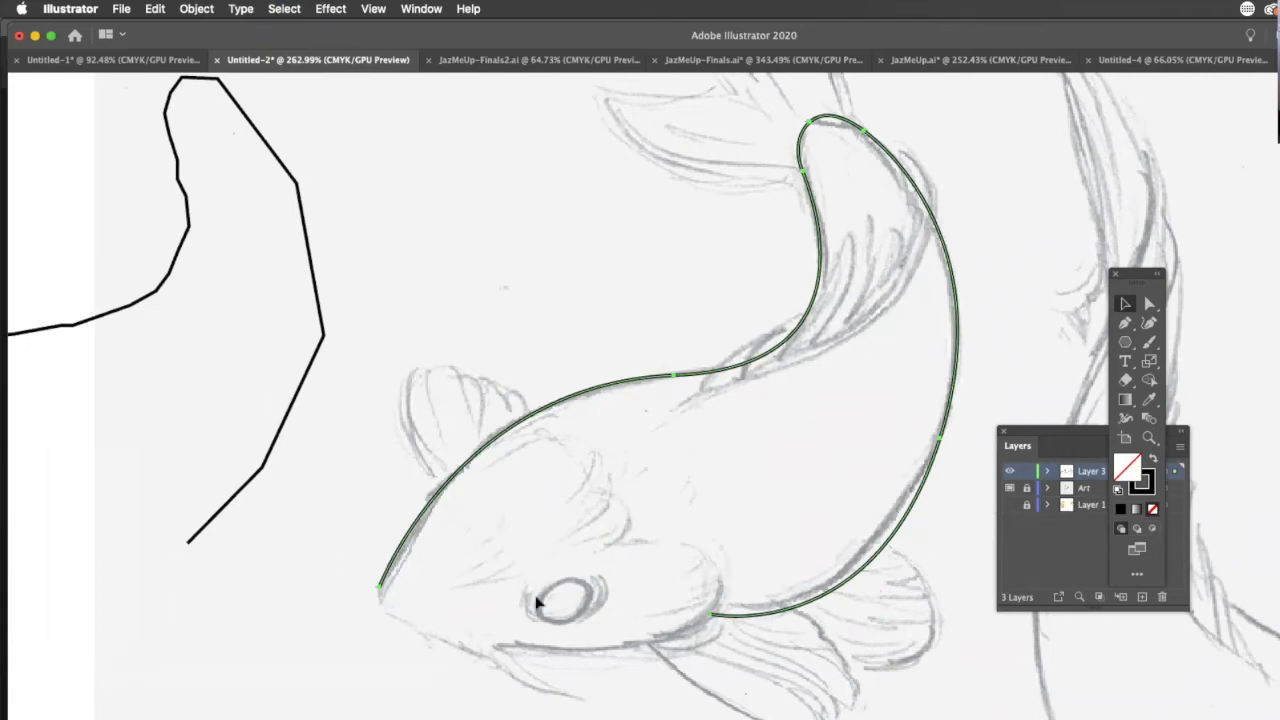
drag(594, 570, 796, 557)
drag(853, 411, 880, 406)
drag(603, 624, 785, 542)
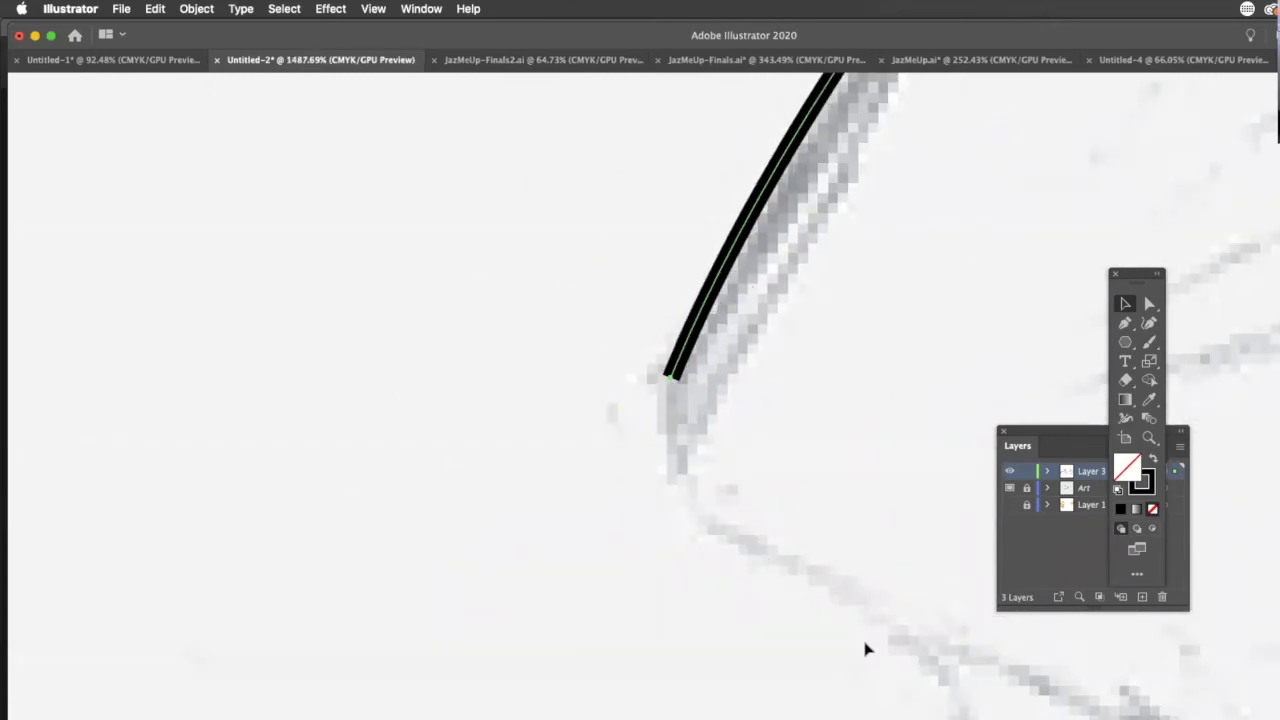
click(1126, 325)
drag(682, 510, 728, 566)
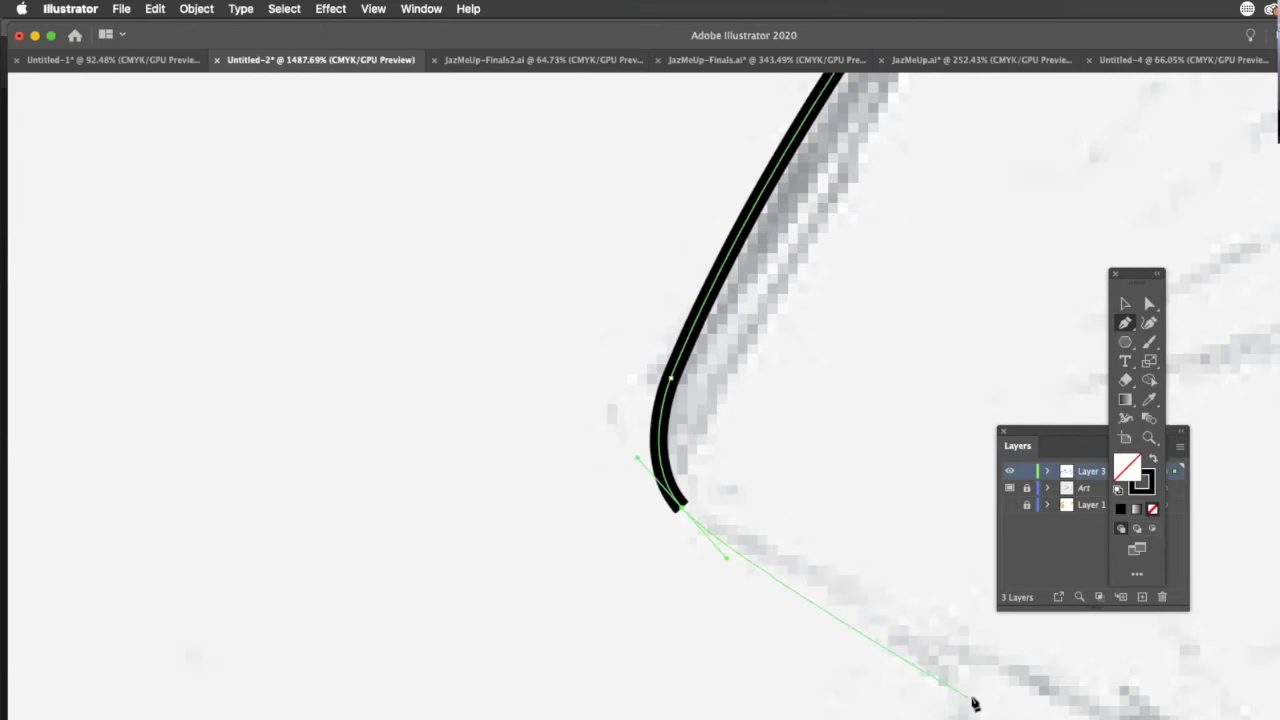
- Trace the fish's lower snout from the nose tip to the base of the barbel below the mouth
click(1030, 707)
drag(1000, 689, 915, 698)
drag(1000, 710, 357, 503)
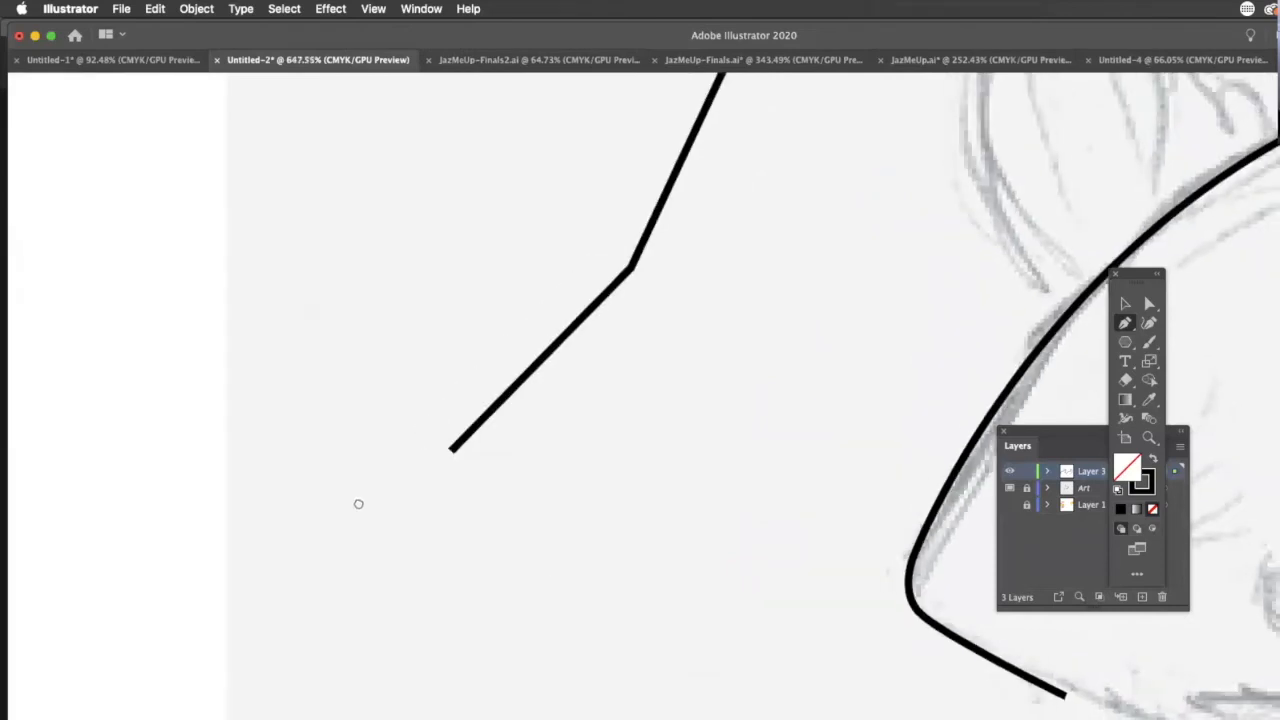
scroll(520, 515, right, 10)
scroll(520, 515, down, 3)
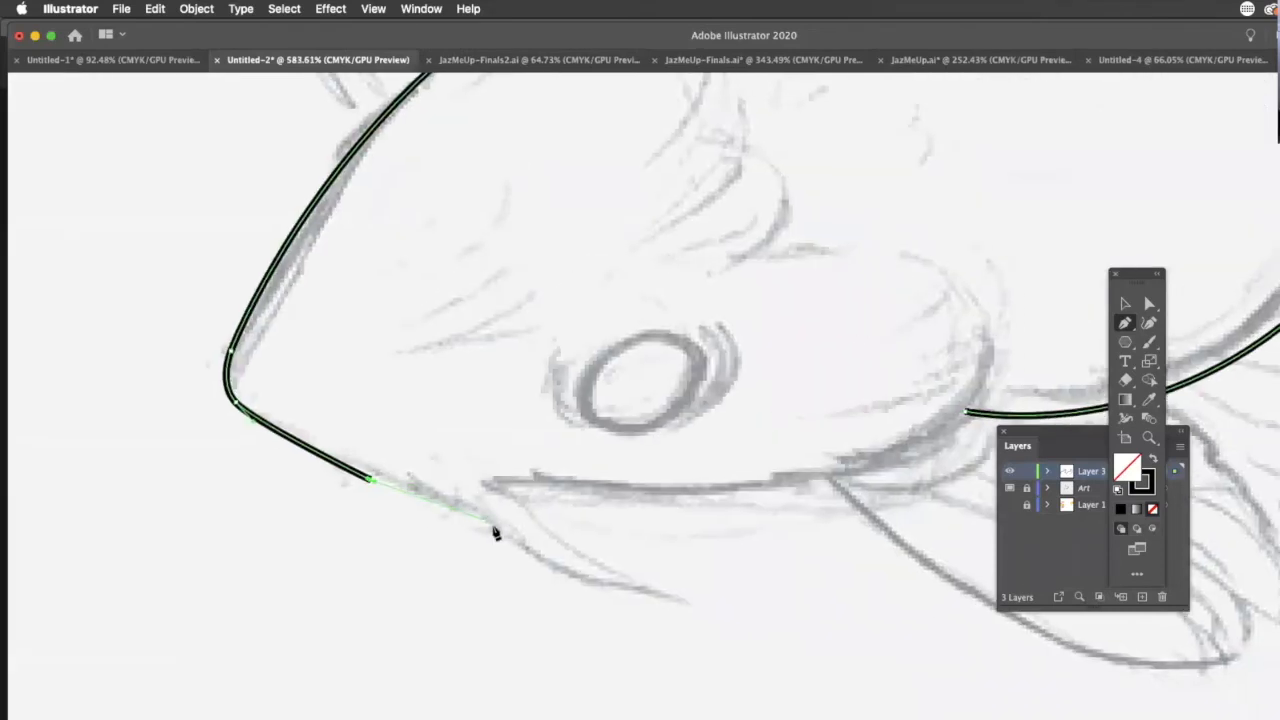
key(super+z)
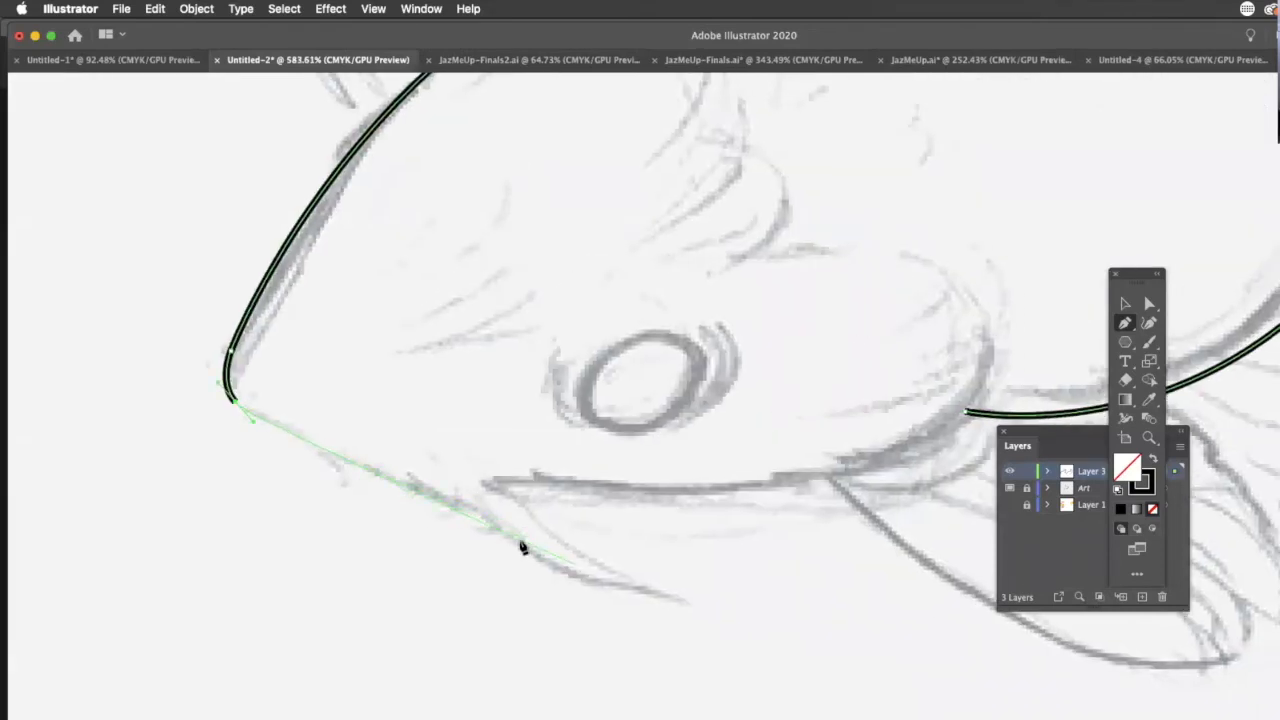
click(476, 509)
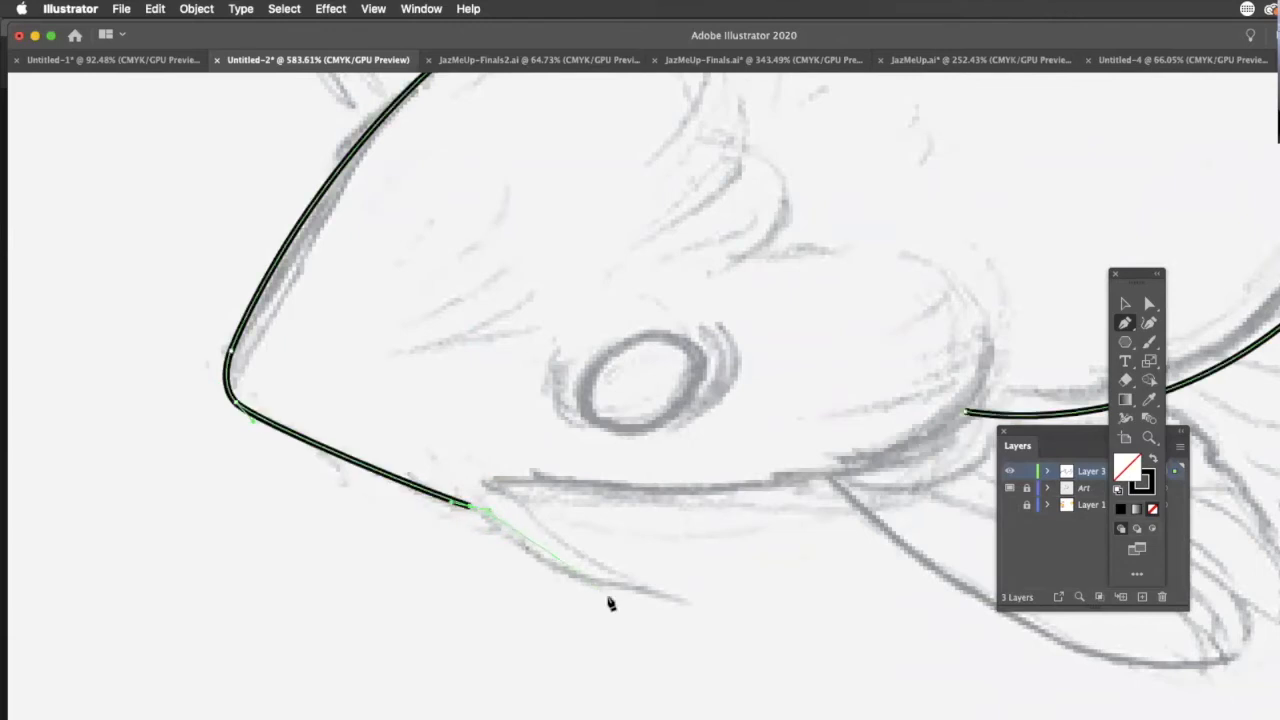
- Trace the barbel as a curve out to a sharp tip and back up to the front corner of the mouth
drag(648, 603, 770, 621)
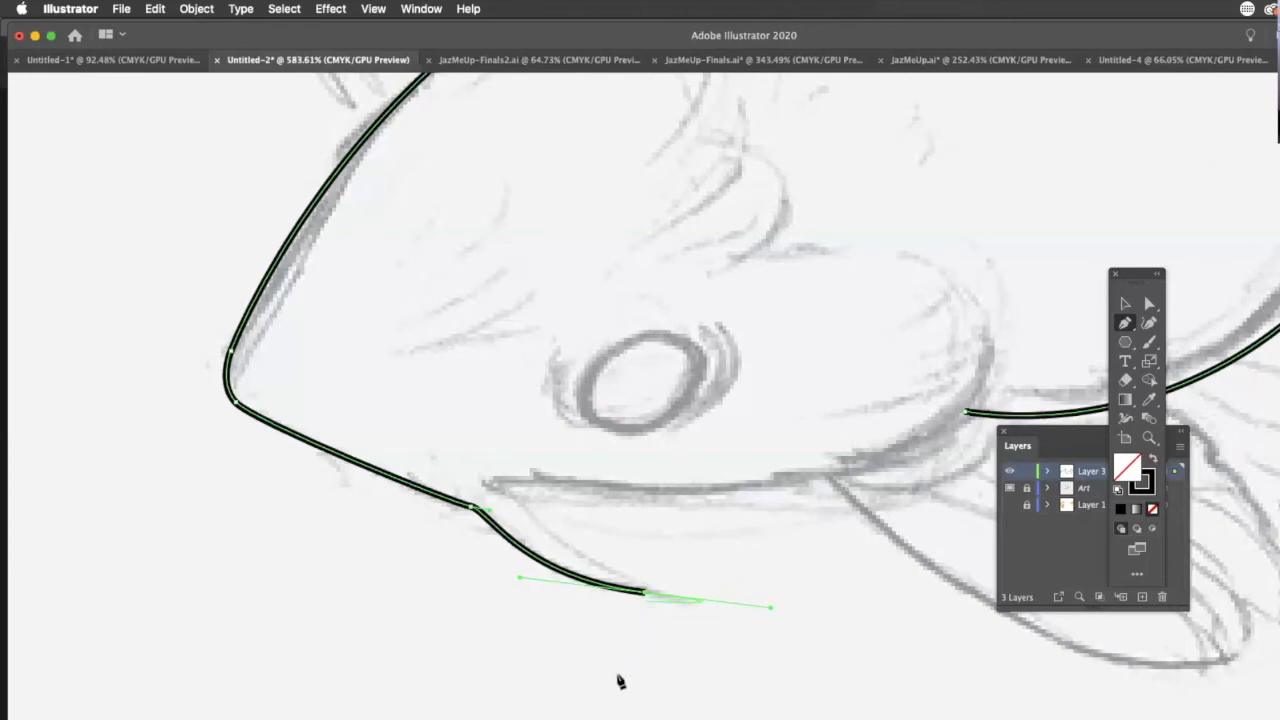
click(646, 593)
super+click(507, 467)
drag(507, 461, 484, 484)
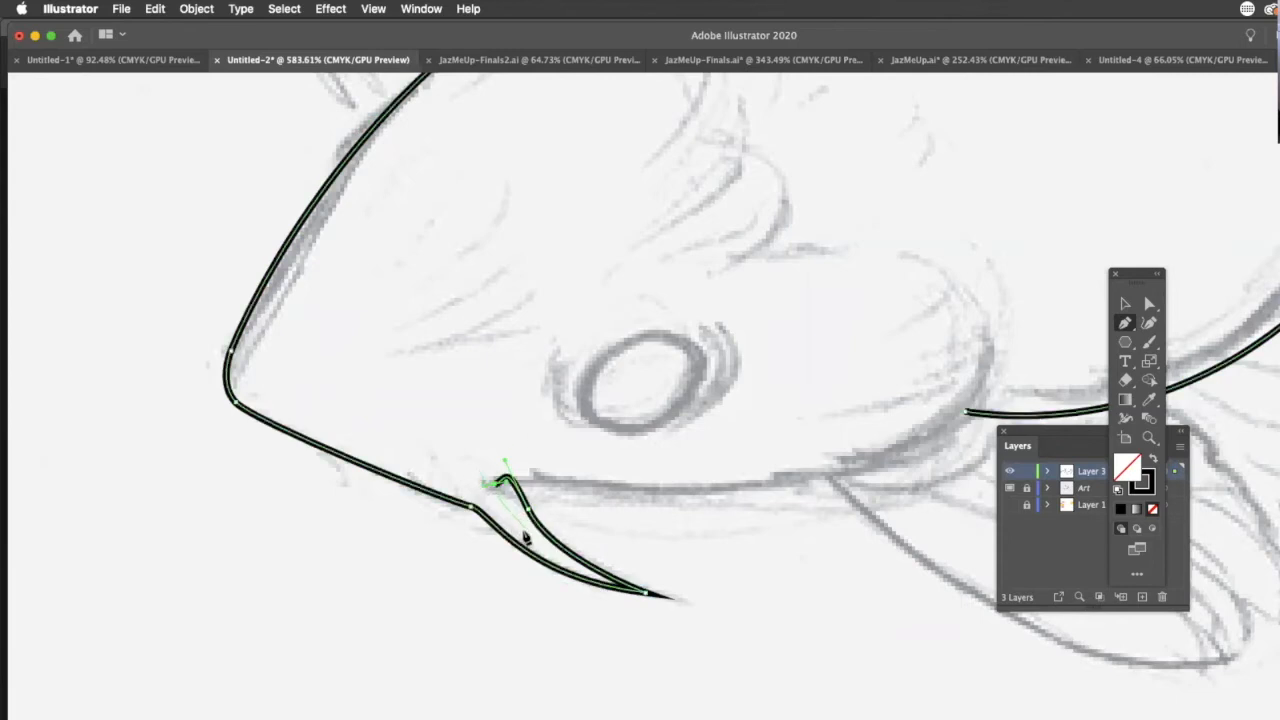
key(super+z)
drag(494, 485, 530, 492)
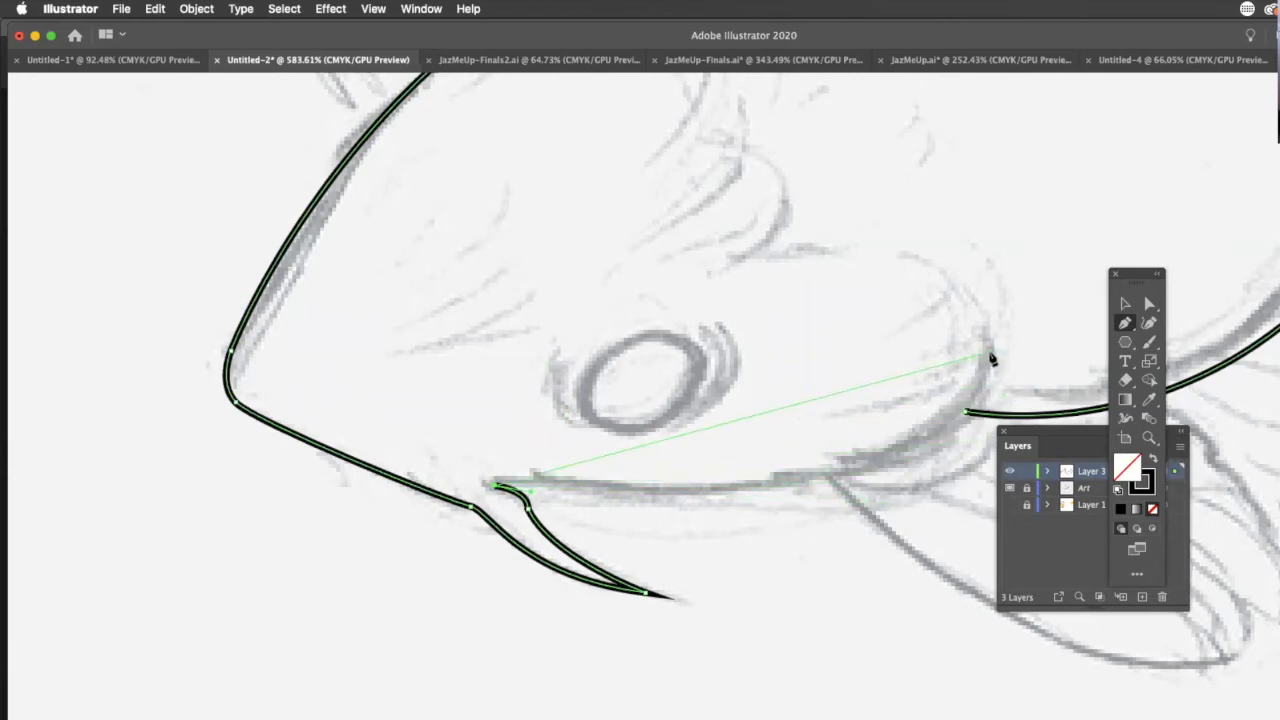
- Trace the fish's jaw with one smooth Pen tool curve from the mouth corner up along the gill, and deselect the path
mouse_move(992, 356)
mouse_down()
mouse_move(1046, 294)
mouse_move(1046, 206)
mouse_move(1000, 180)
mouse_move(1005, 190)
mouse_move(1003, 174)
mouse_up()
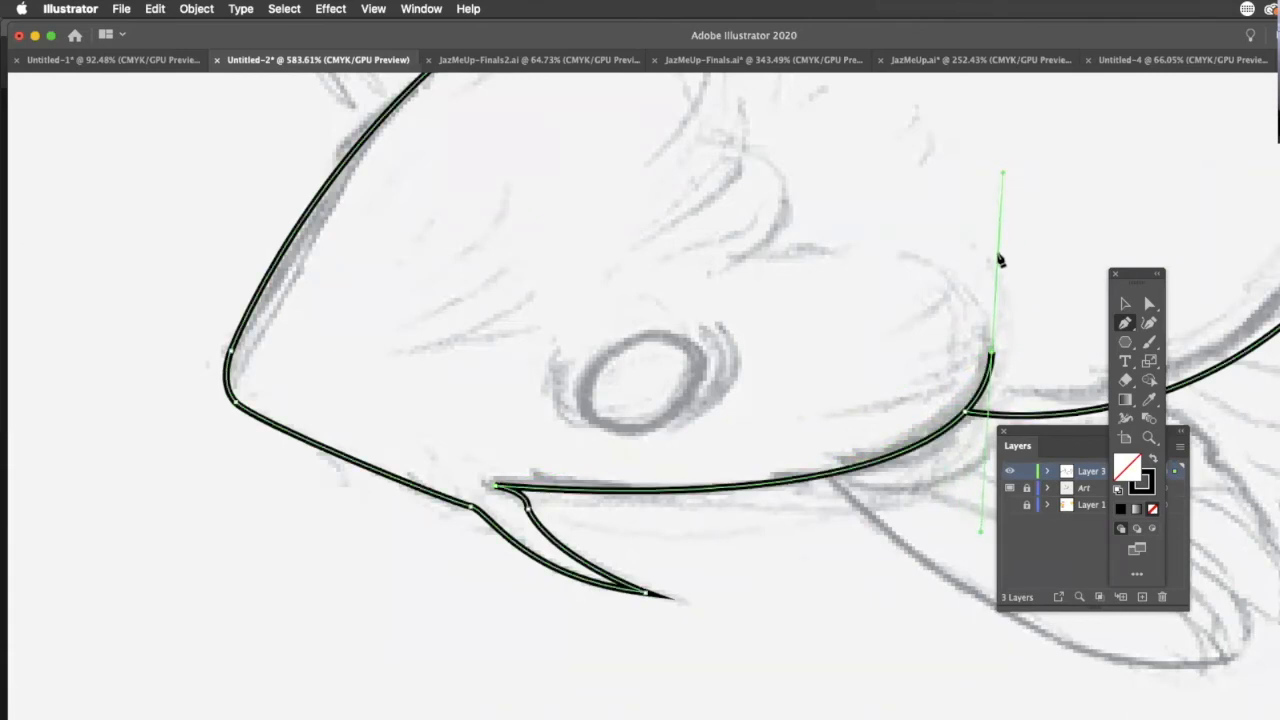
super+click(878, 700)
drag(898, 590, 808, 715)
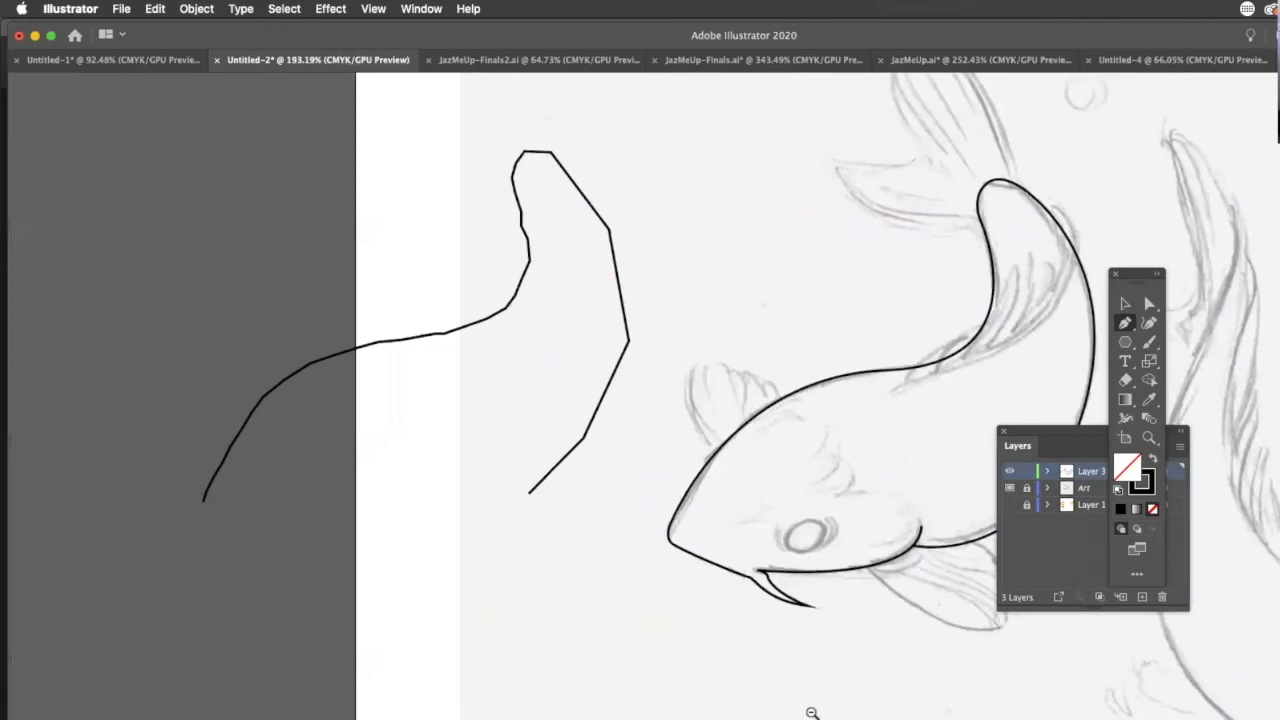
drag(818, 708, 766, 719)
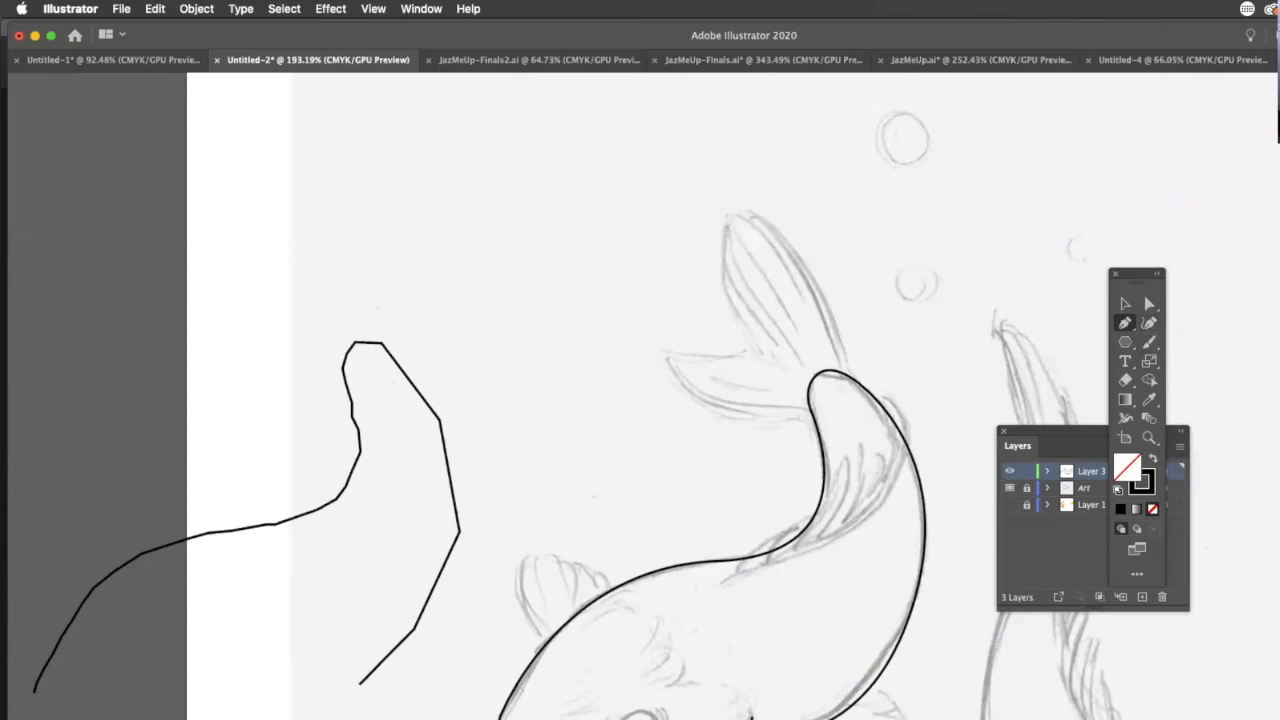
- Try to reposition the end anchor point of the gill curve with Direct Selection and reshape the curve by its direction handles
key(super+a)
click(1149, 304)
key(super+shift+a)
drag(753, 699, 1041, 712)
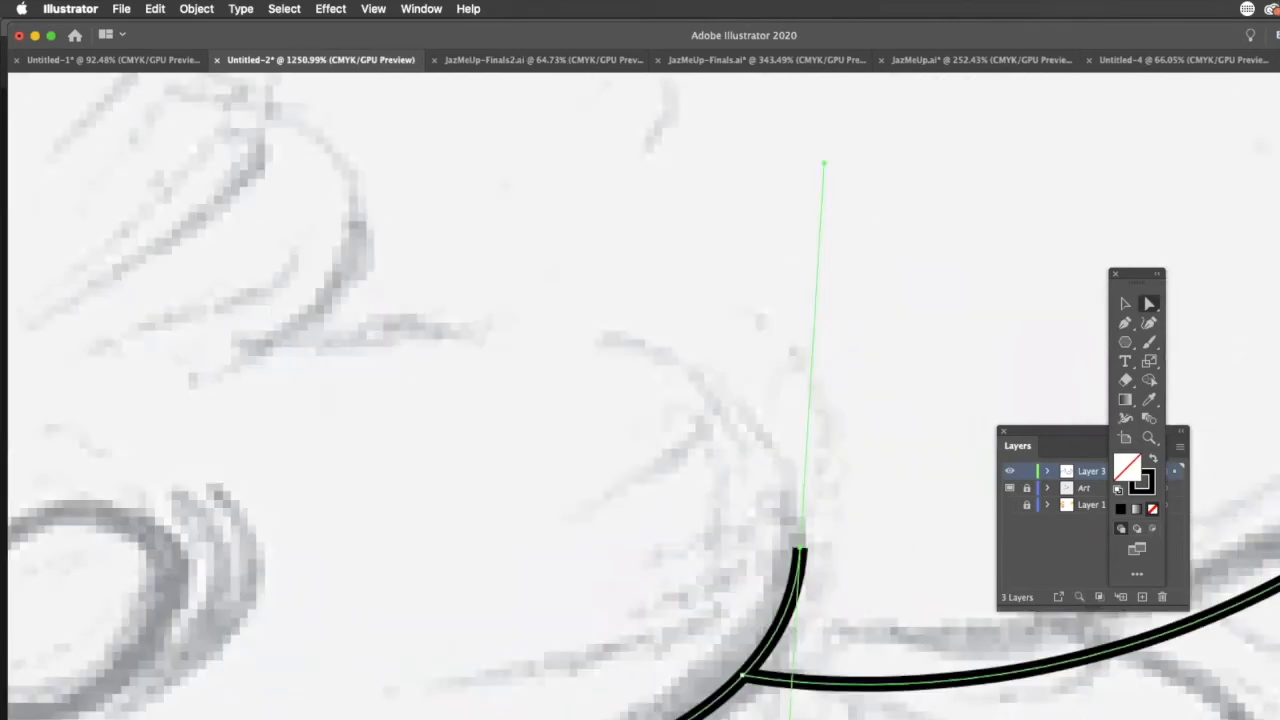
drag(800, 552, 891, 313)
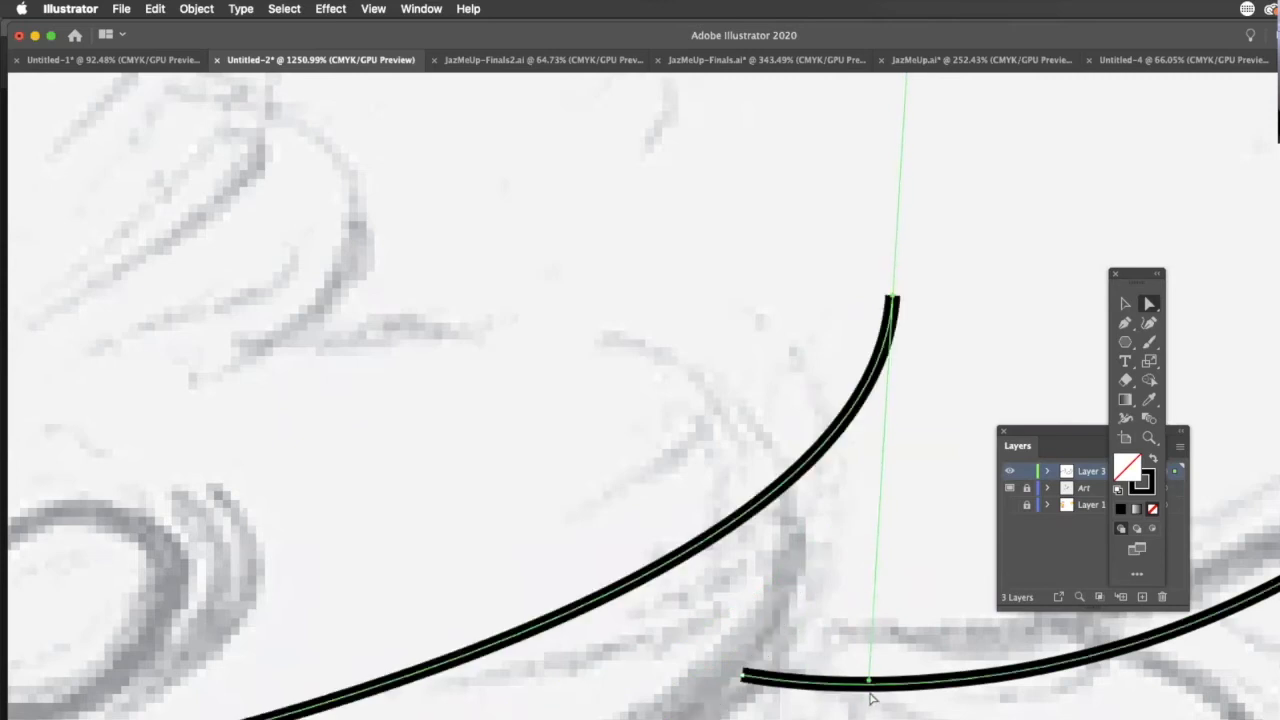
alt+super+click(871, 608)
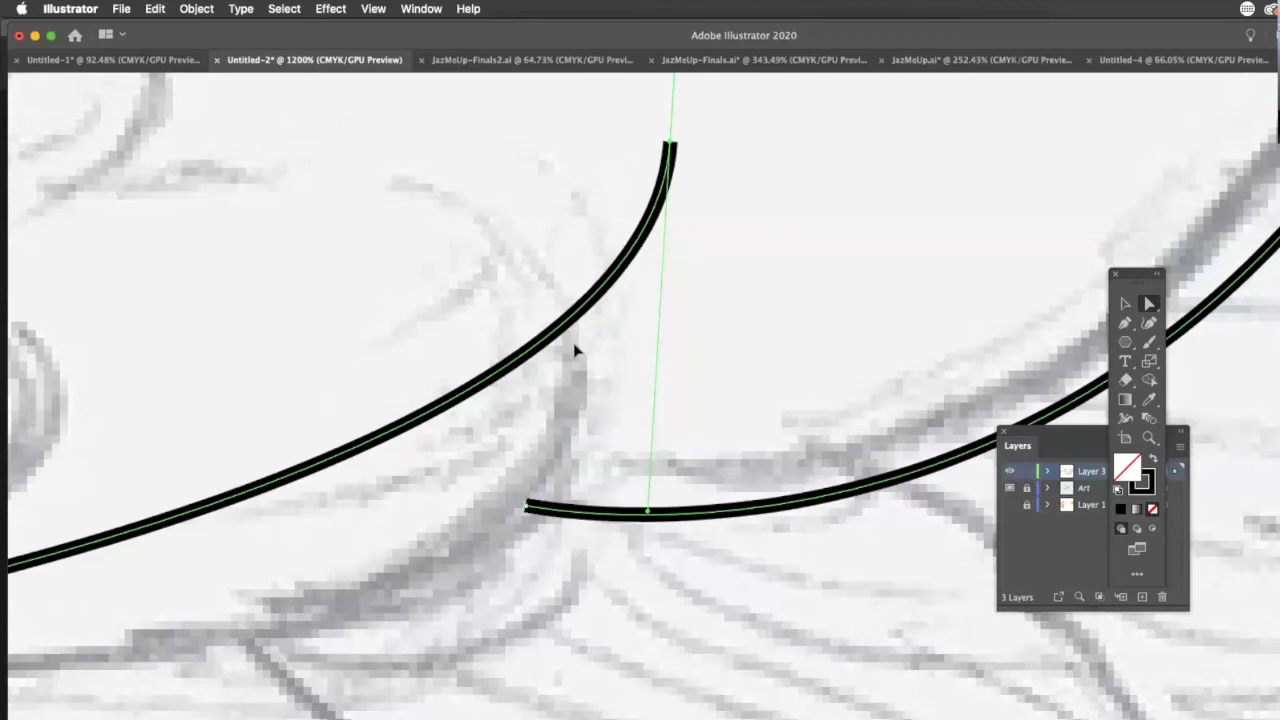
key(super+minus)
key(super+minus)
key(super+minus)
drag(575, 350, 562, 492)
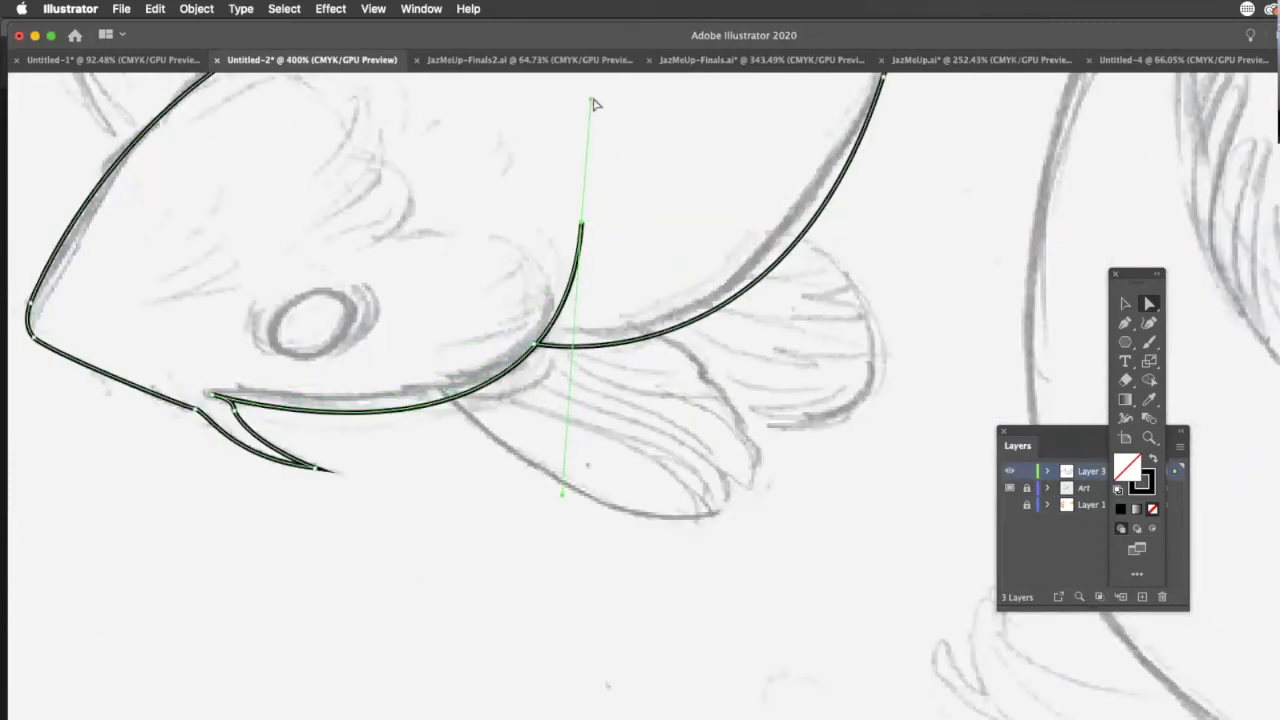
click(568, 166)
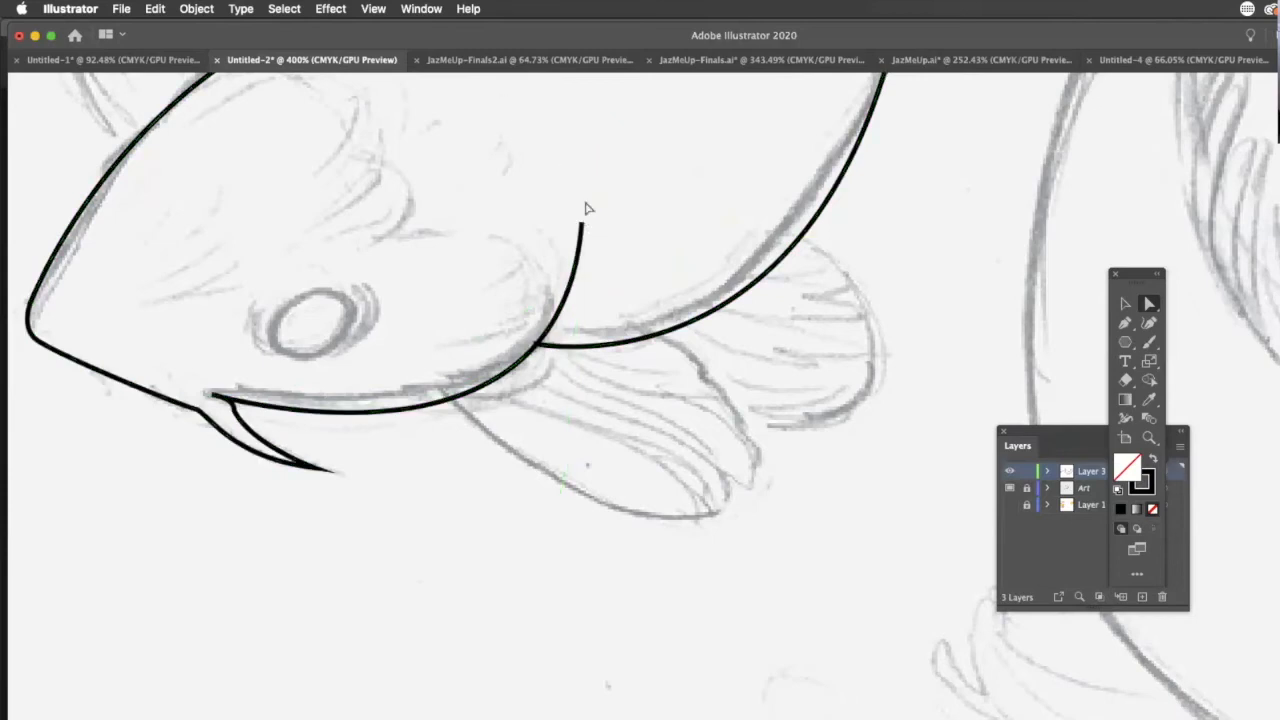
- Undo the anchor point and handle edits on the gill curve, and deselect the path
key(super+z)
key(super+z)
key(super+z)
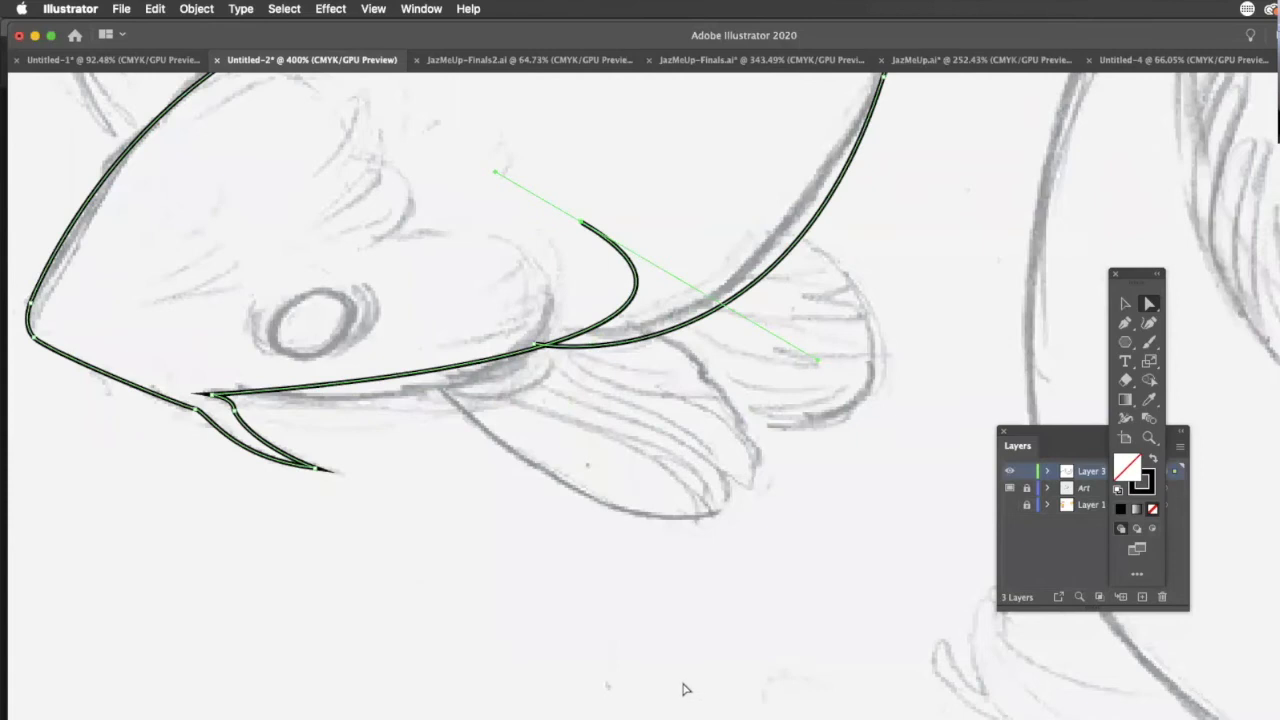
key(super+z)
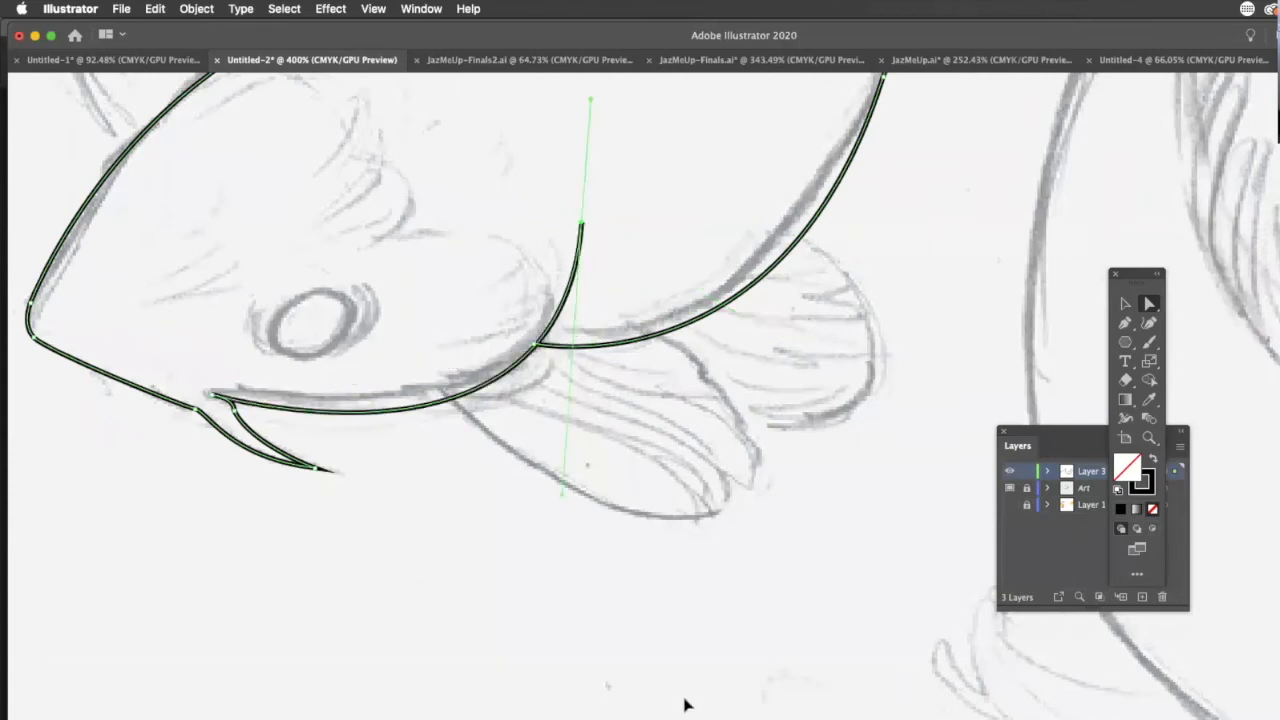
key(super+z)
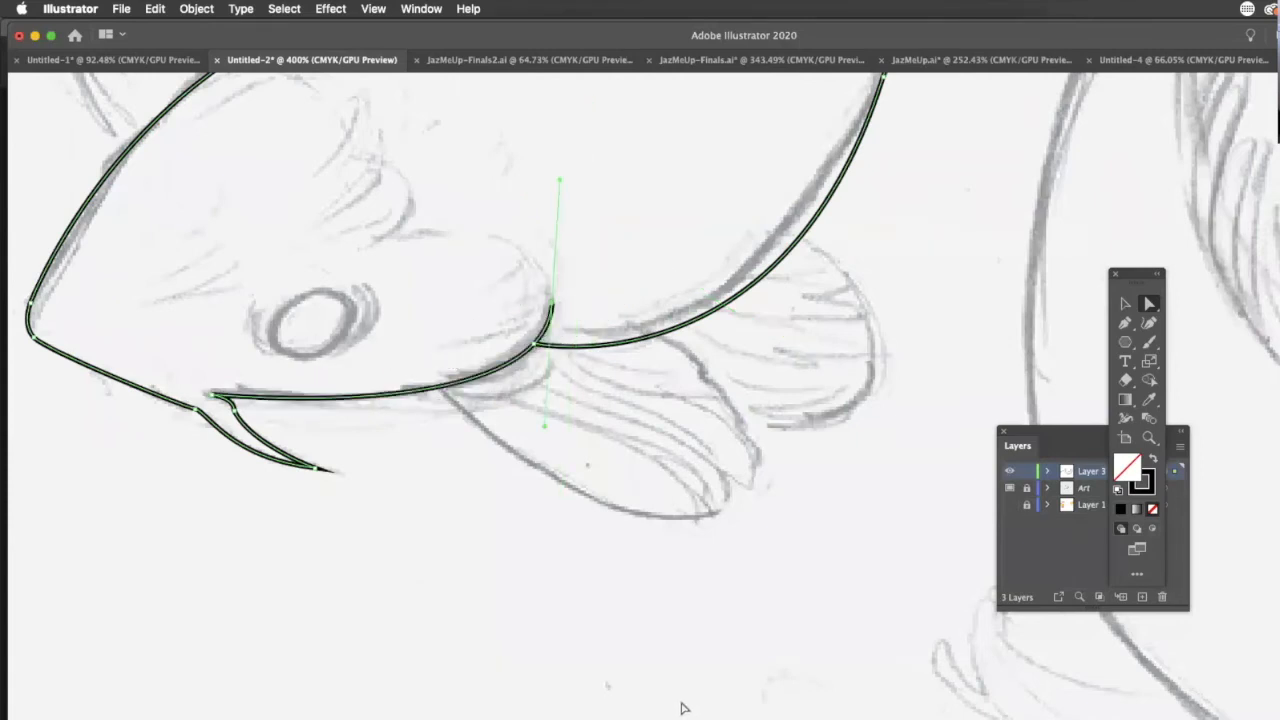
click(1125, 305)
click(790, 557)
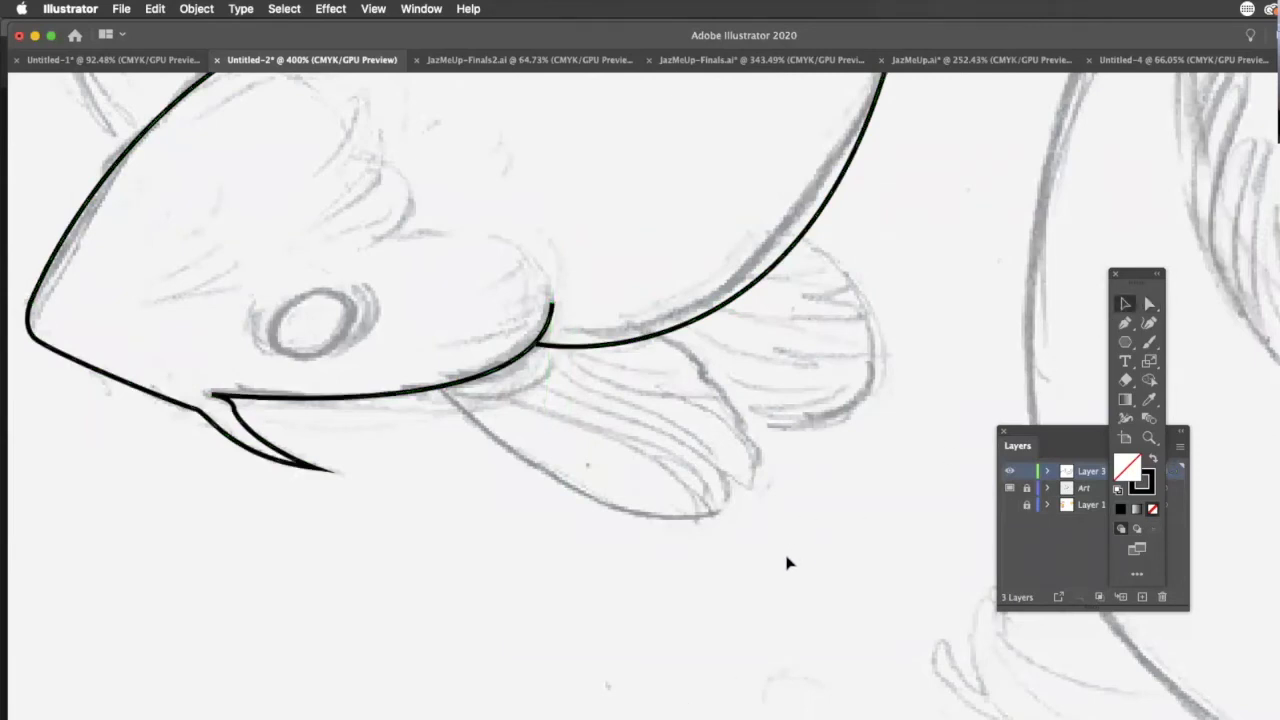
- Zoom in on the gill junction and display the Stroke settings with all their options
drag(667, 352, 889, 479)
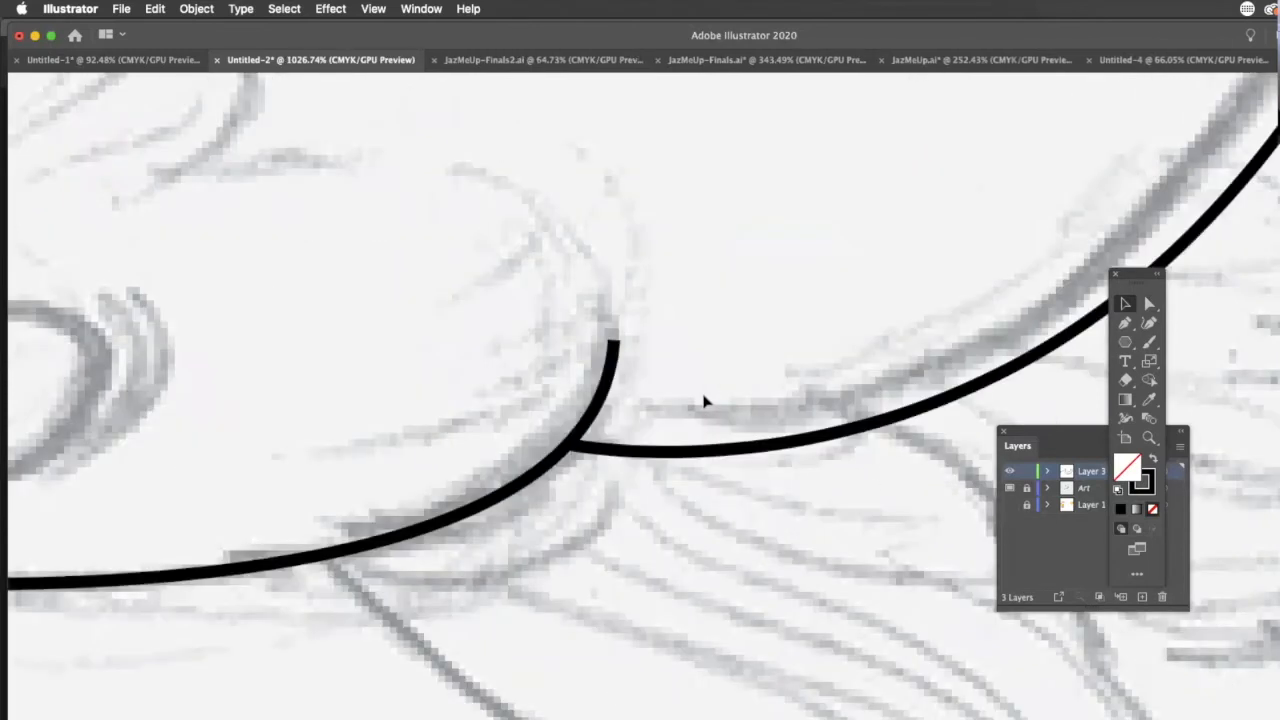
drag(704, 401, 785, 410)
drag(650, 401, 795, 404)
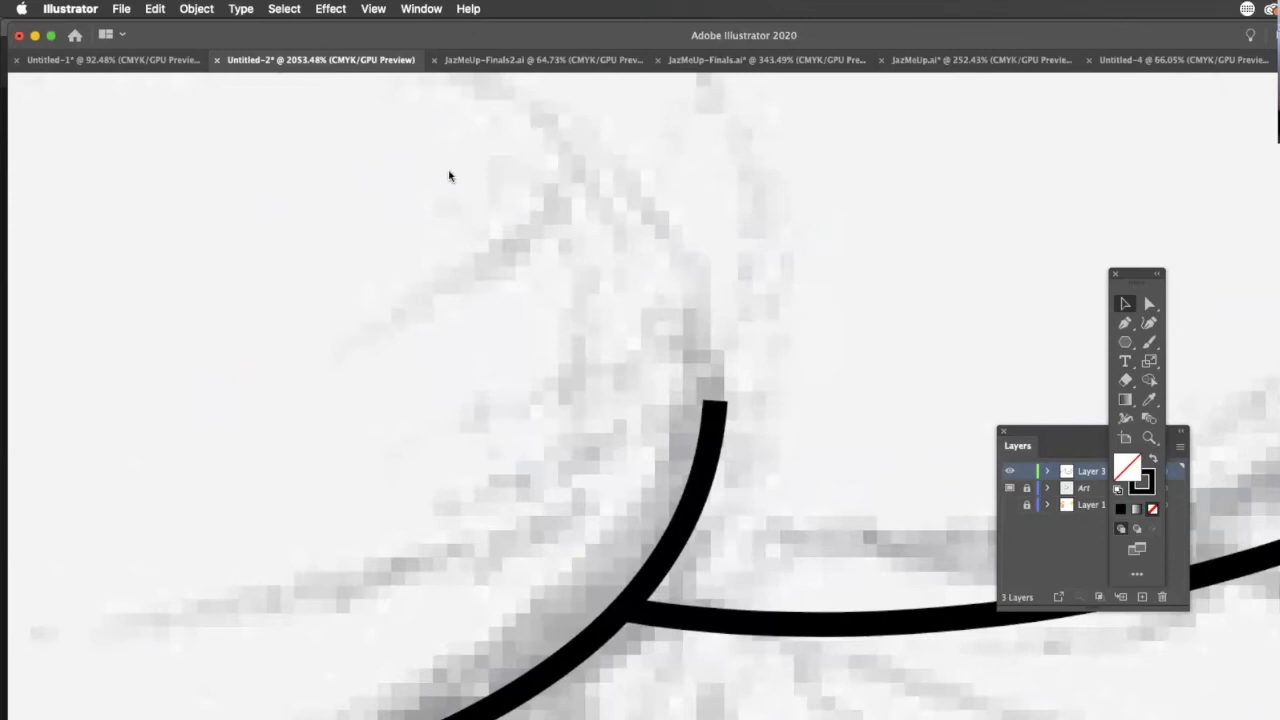
click(421, 8)
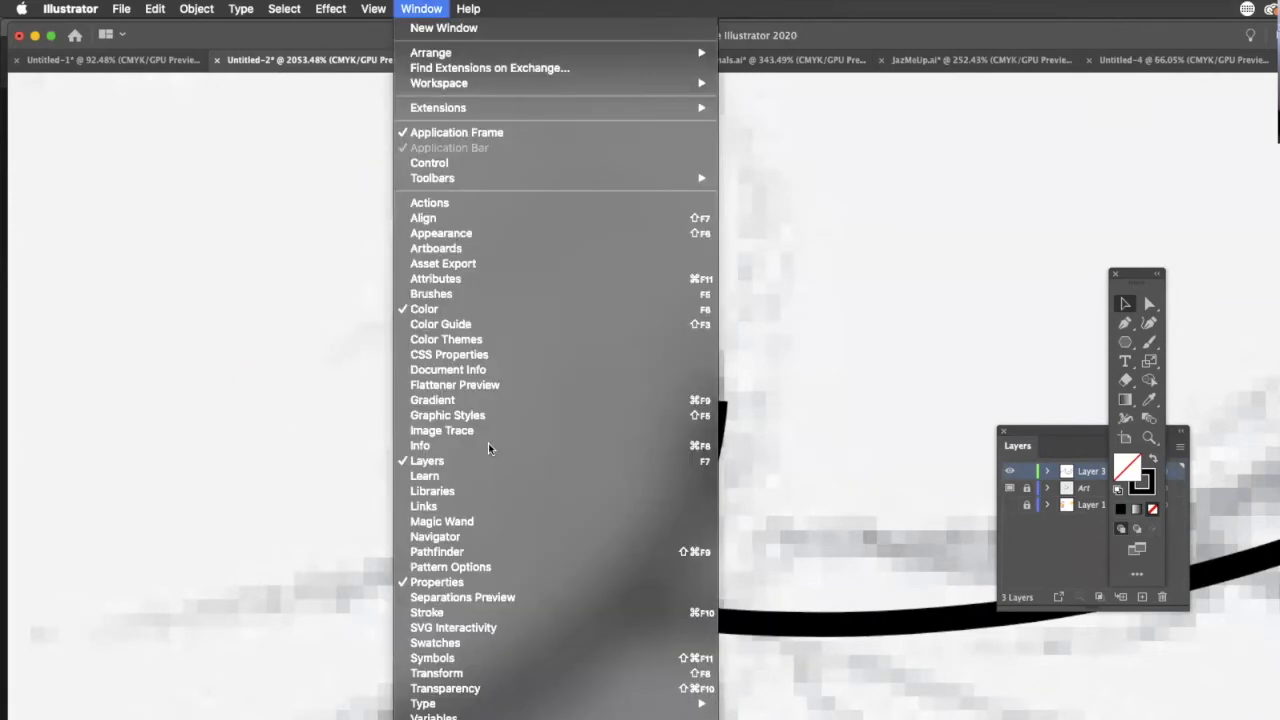
click(517, 612)
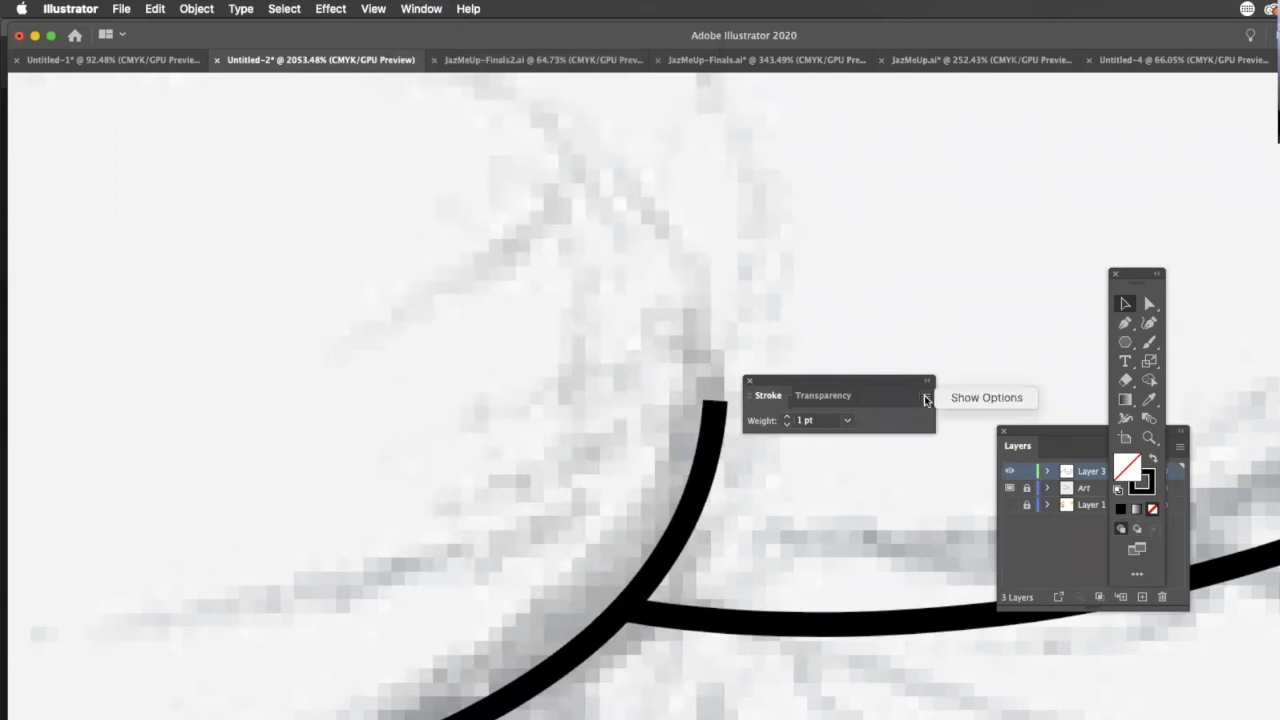
click(964, 397)
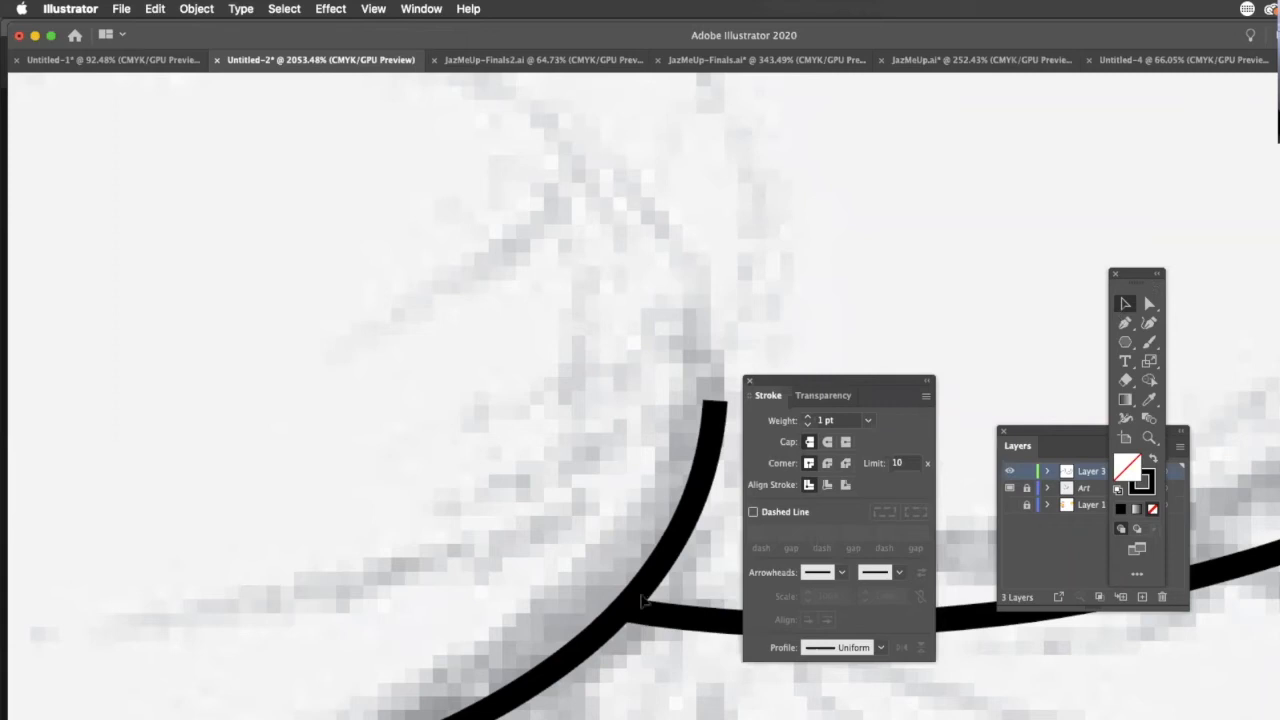
- Select the curved fish outline and set its stroke weight to 2 pt
drag(643, 600, 548, 680)
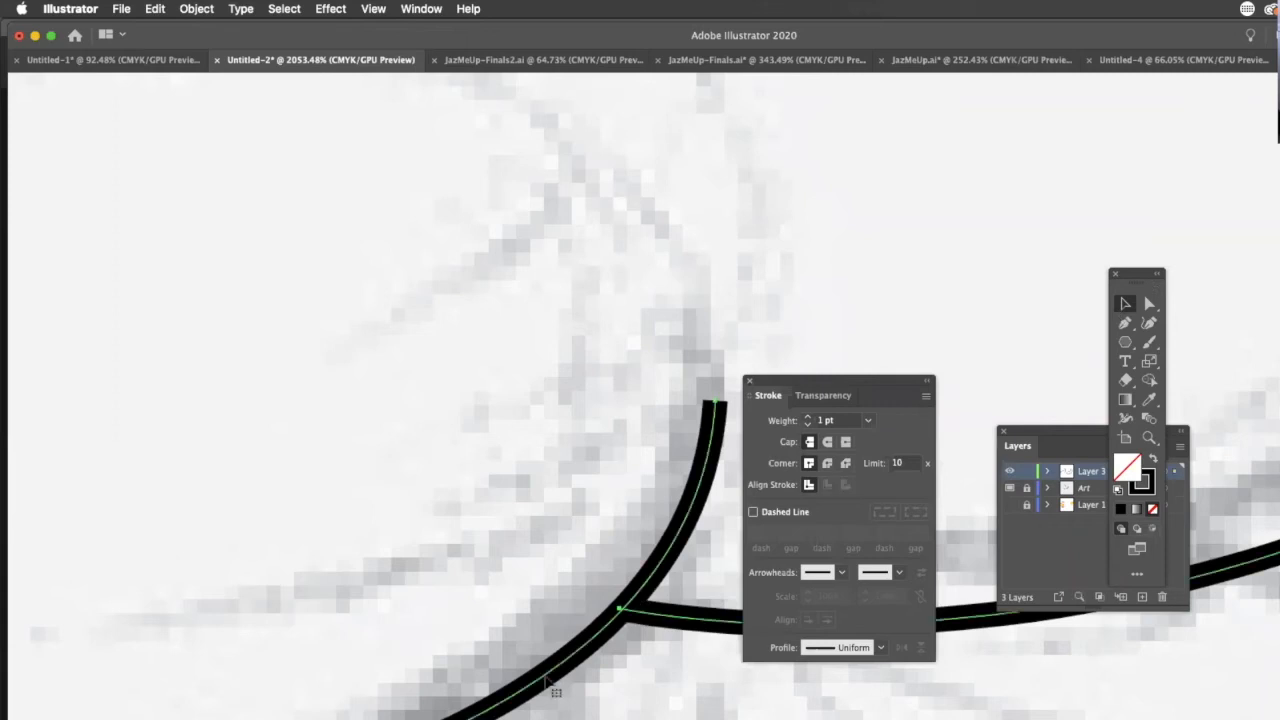
click(808, 418)
click(808, 418)
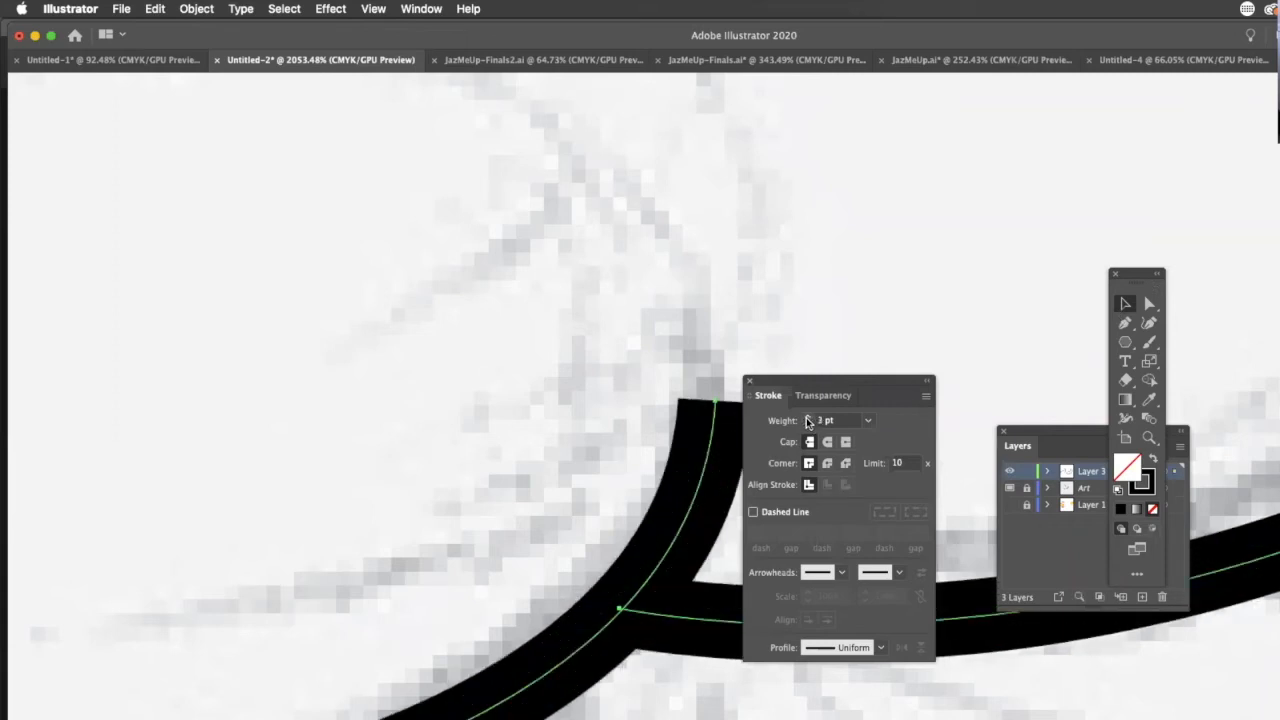
click(808, 418)
click(808, 424)
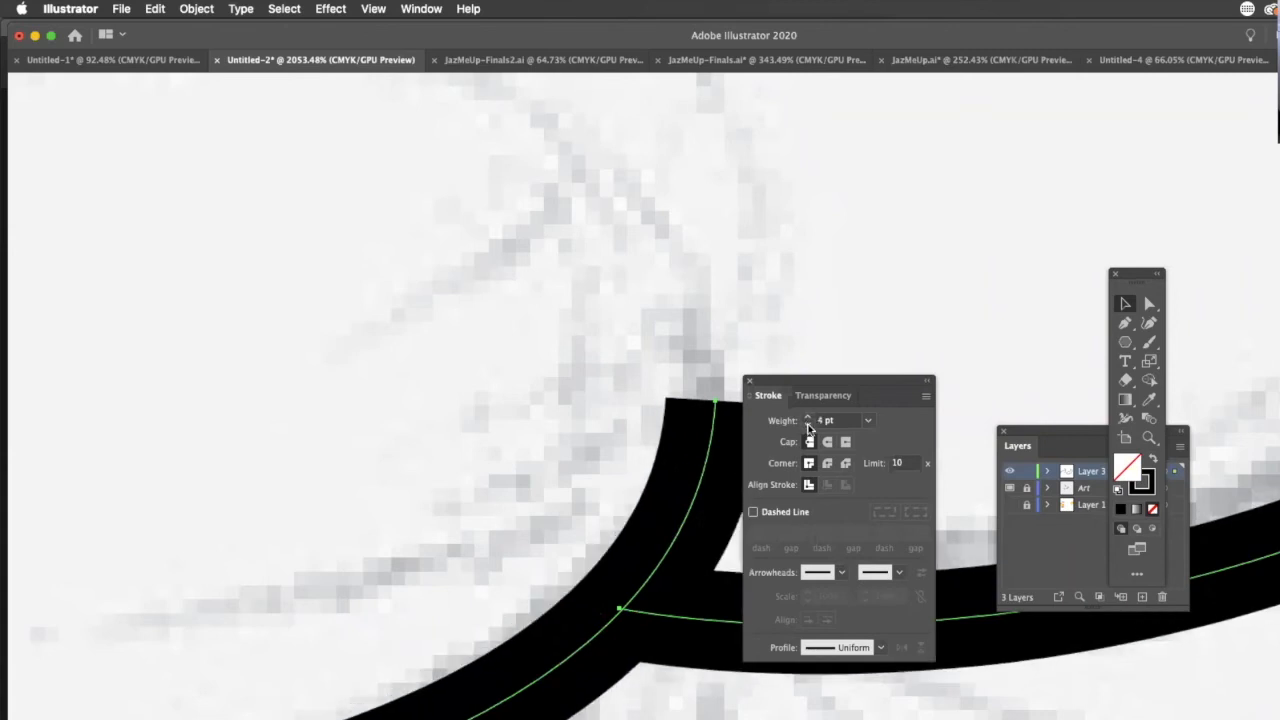
click(808, 424)
click(808, 424)
- Give the fish outline's stroke round corner joins and round caps, keeping the Stroke settings clear of the line end
drag(864, 375, 924, 354)
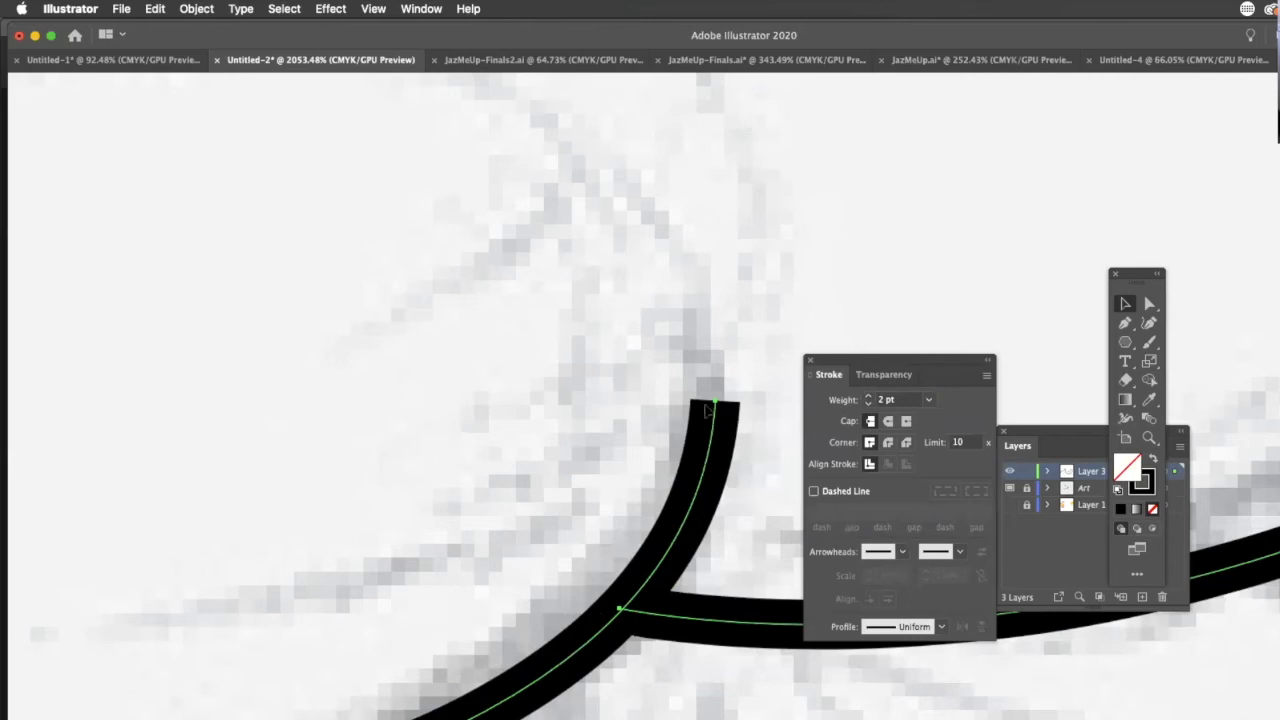
click(888, 443)
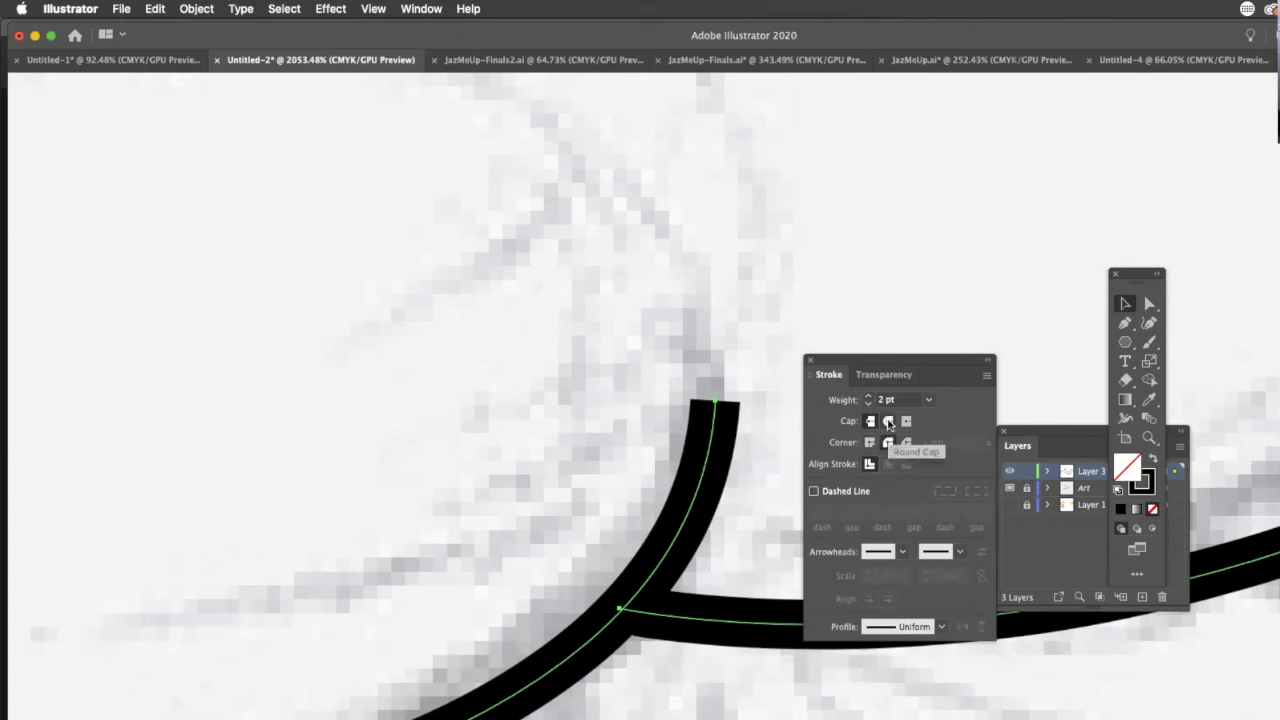
click(888, 422)
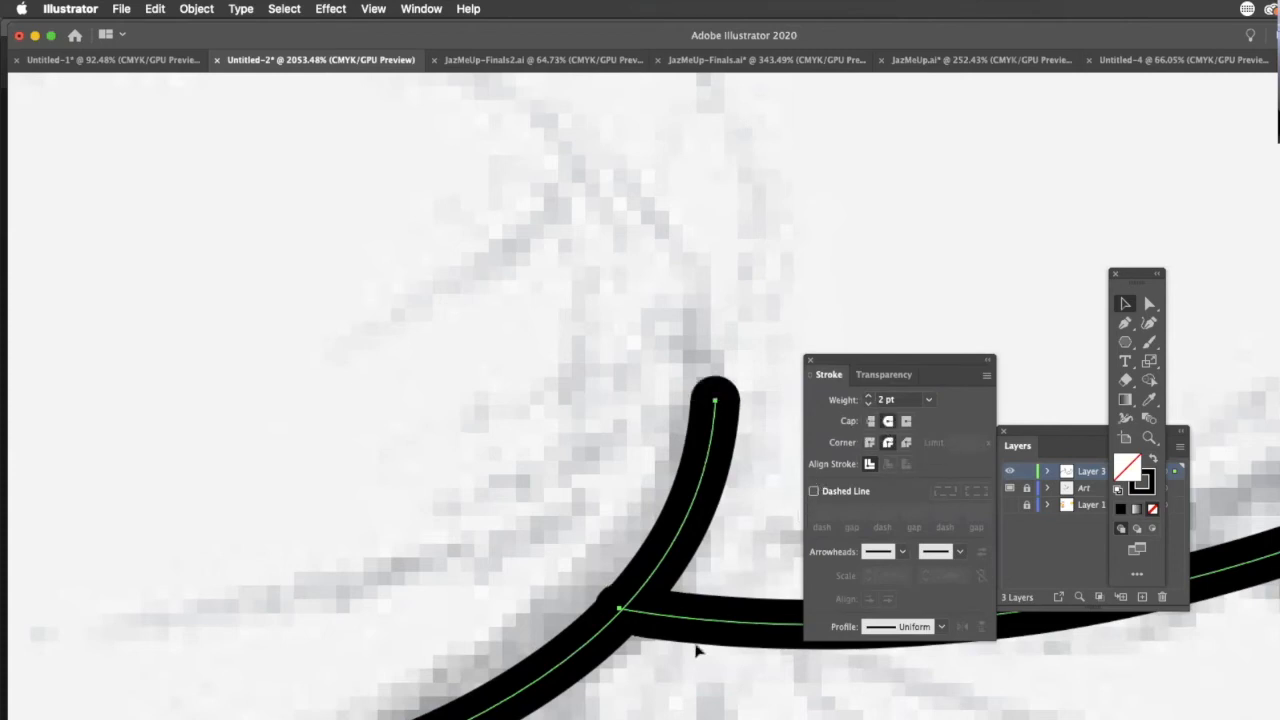
- Set the fish outline's stroke weight to 3 pt and deselect it
alt+super+click(710, 586)
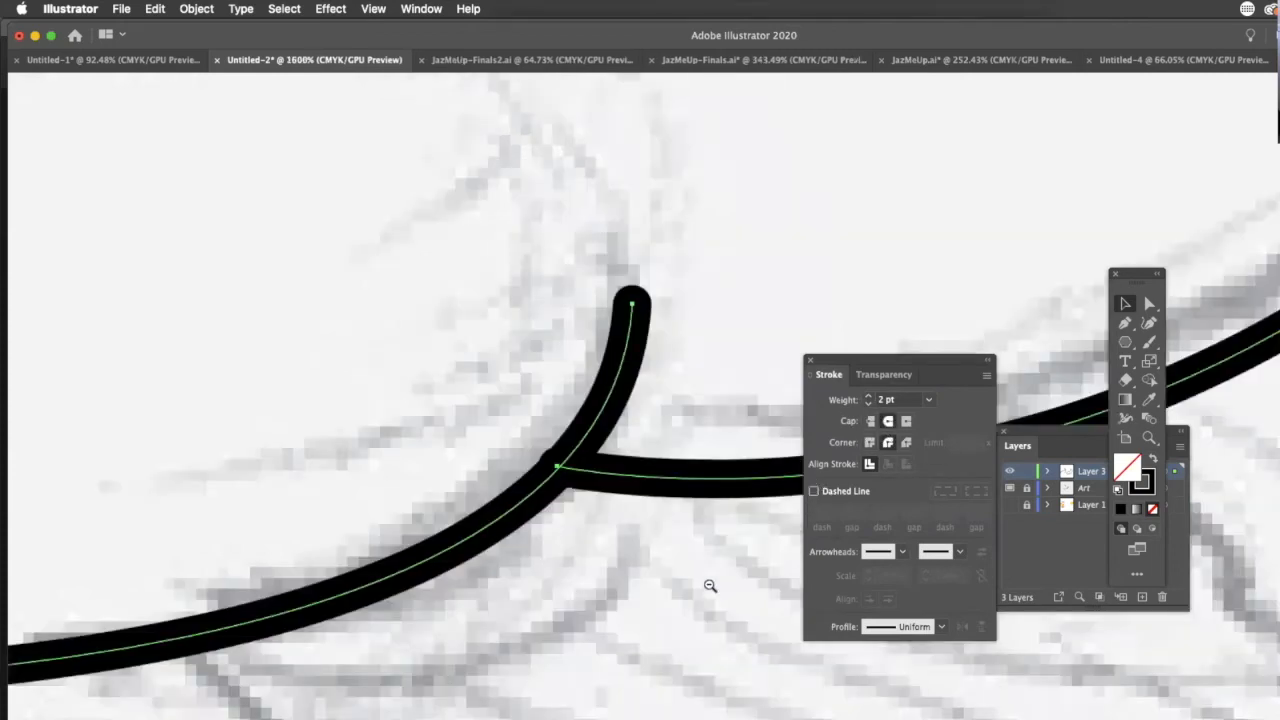
alt+super+click(687, 578)
alt+super+click(624, 388)
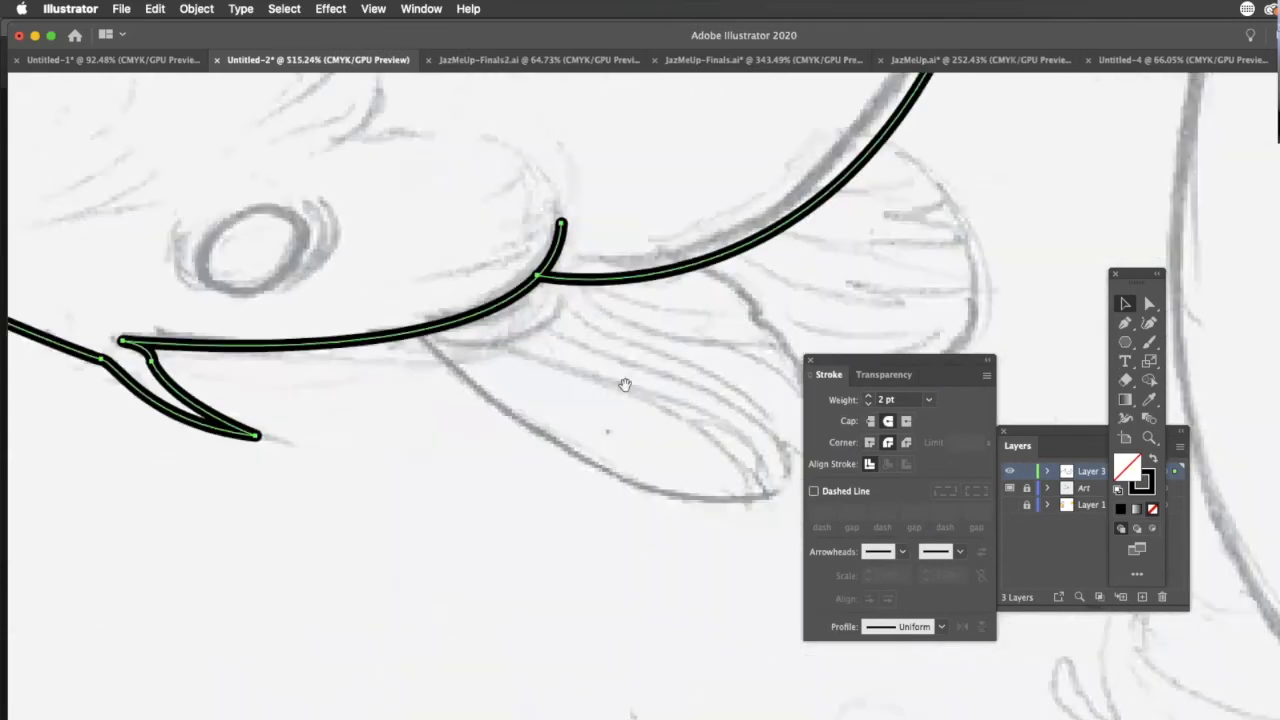
alt+super+click(638, 714)
scroll(880, 400, up, 3)
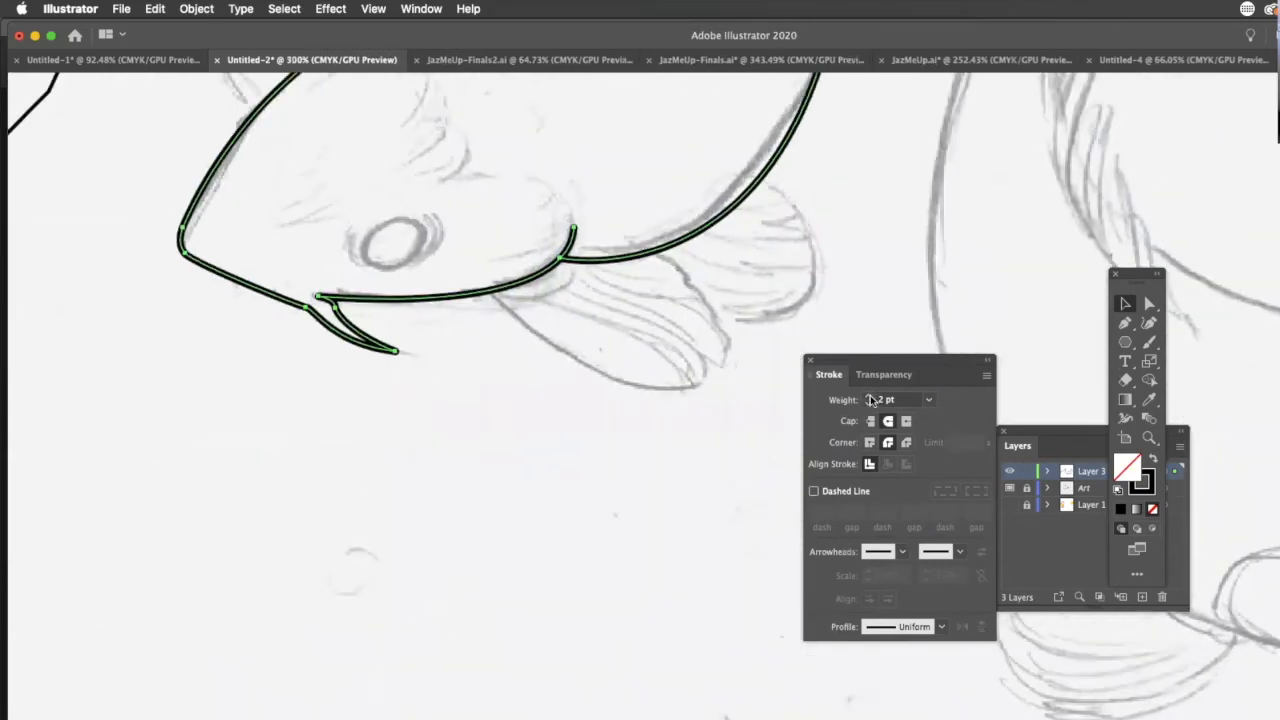
scroll(870, 398, up, 10)
click(869, 396)
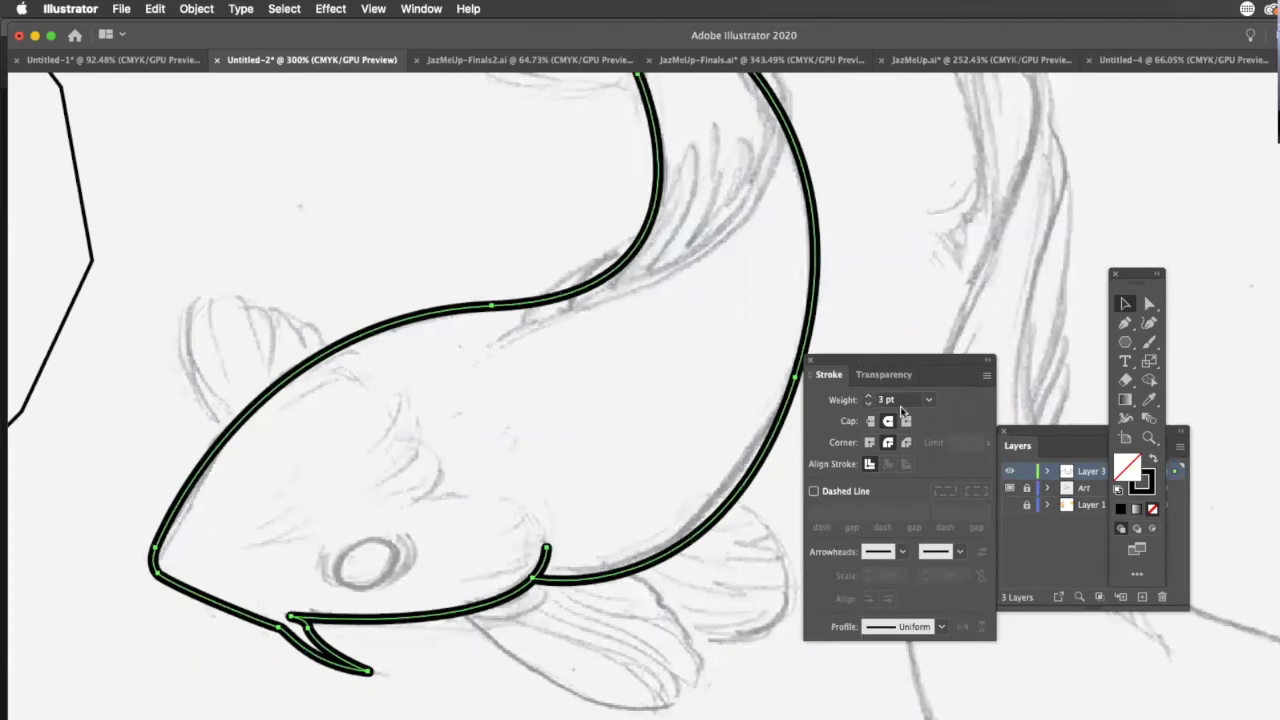
click(752, 697)
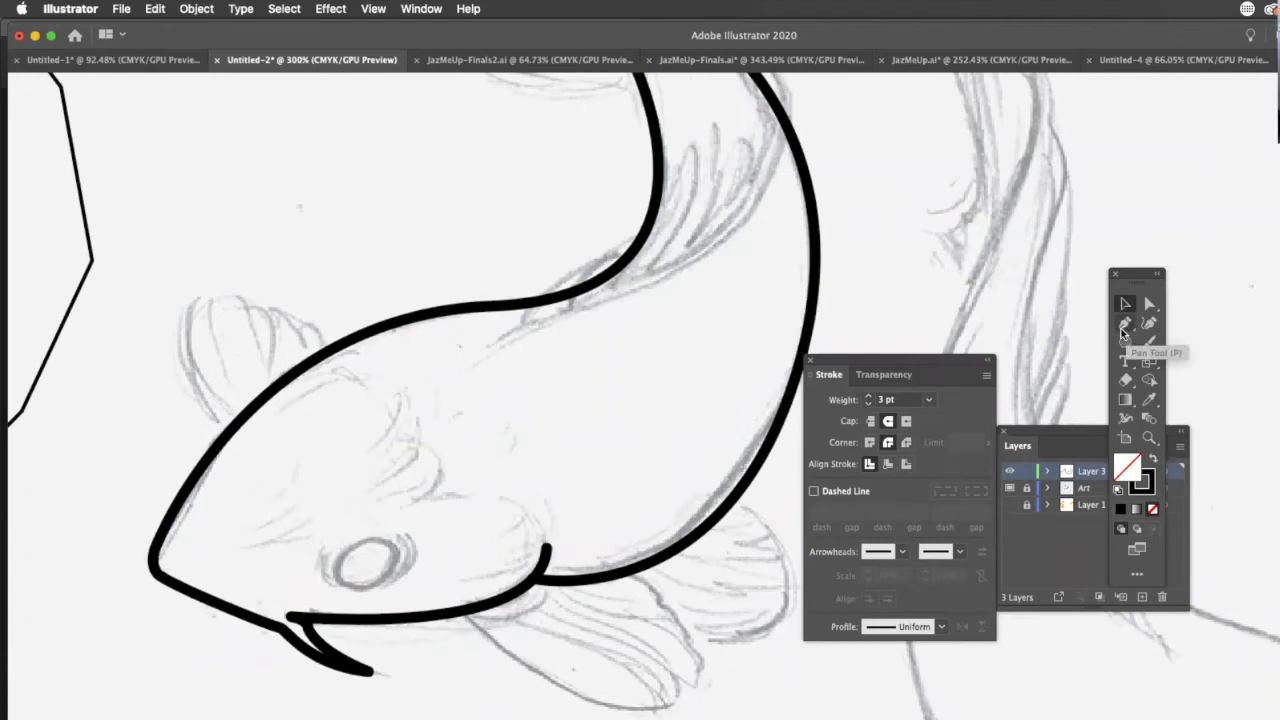
- Select the fish outline and narrow its stroke on the back above the head with the Width tool
click(1126, 421)
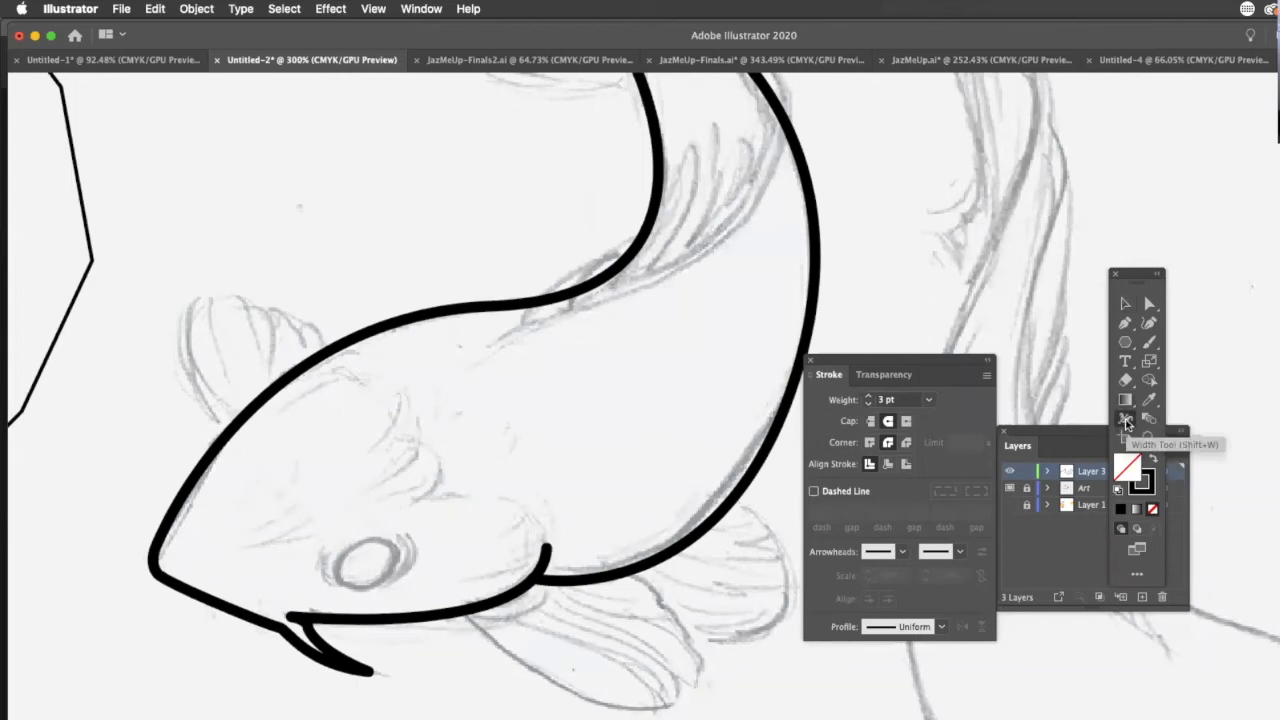
click(1125, 421)
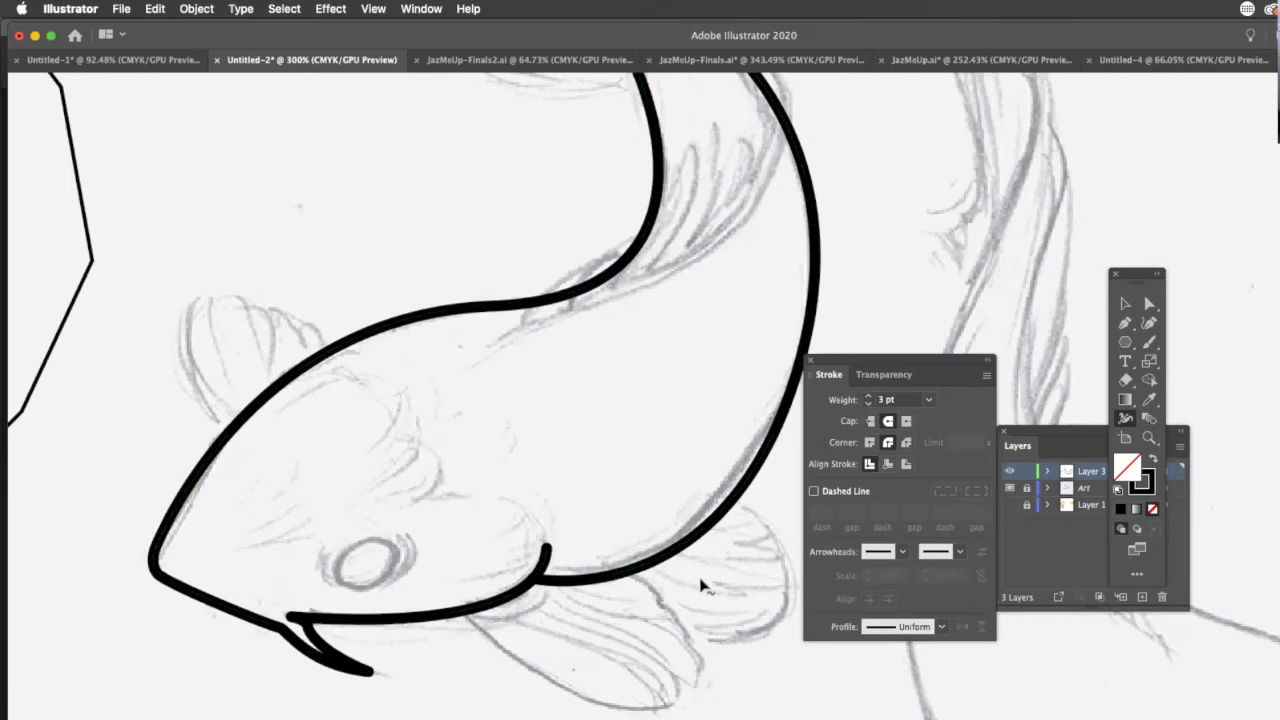
click(1124, 304)
click(717, 527)
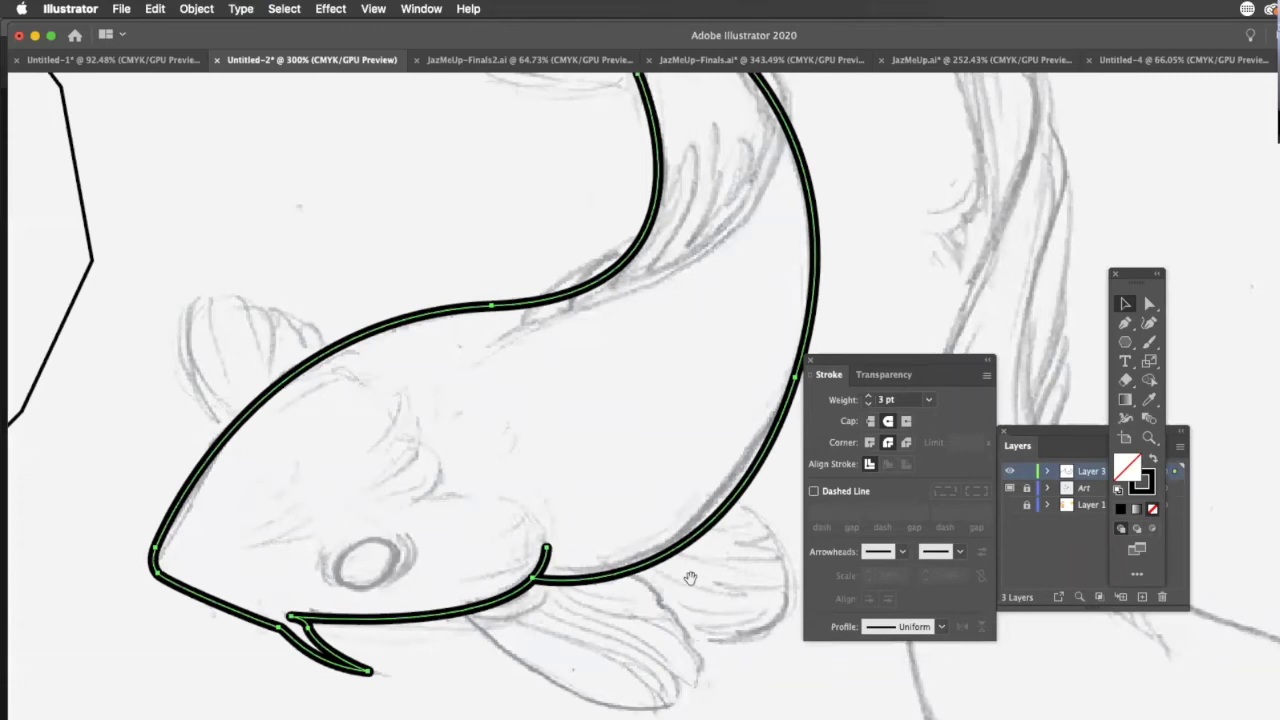
drag(738, 655, 740, 659)
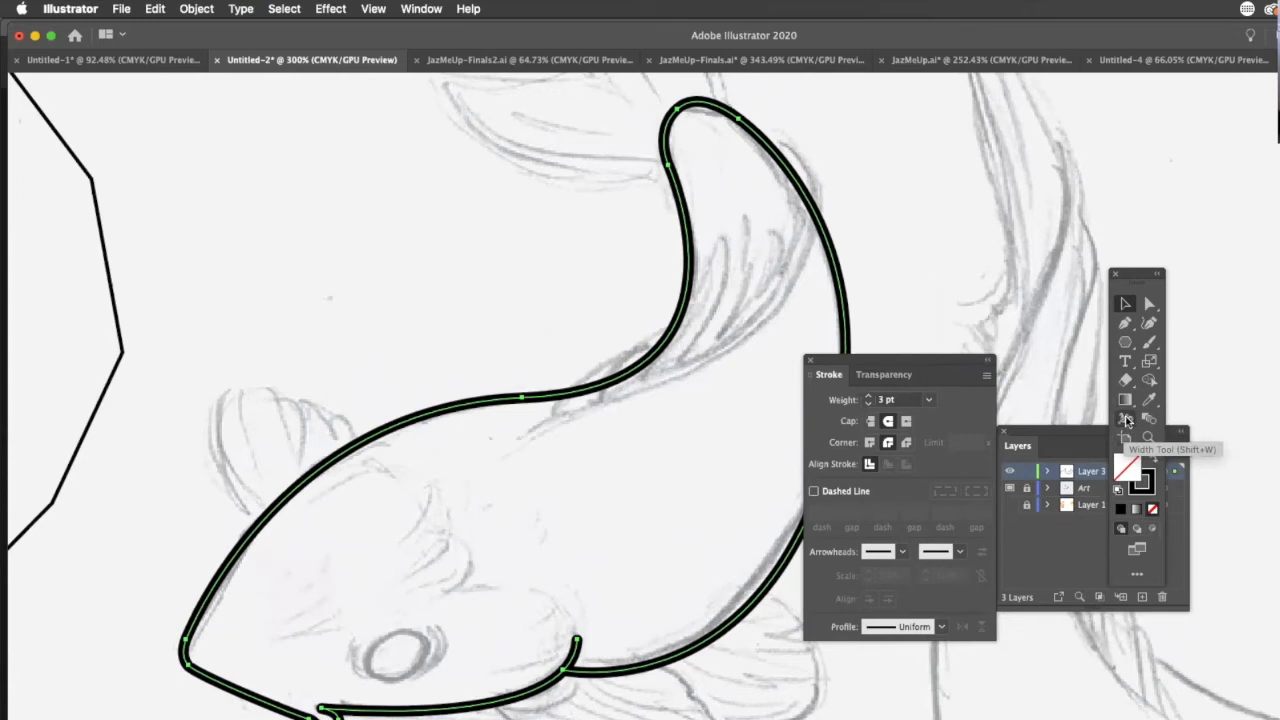
click(1125, 420)
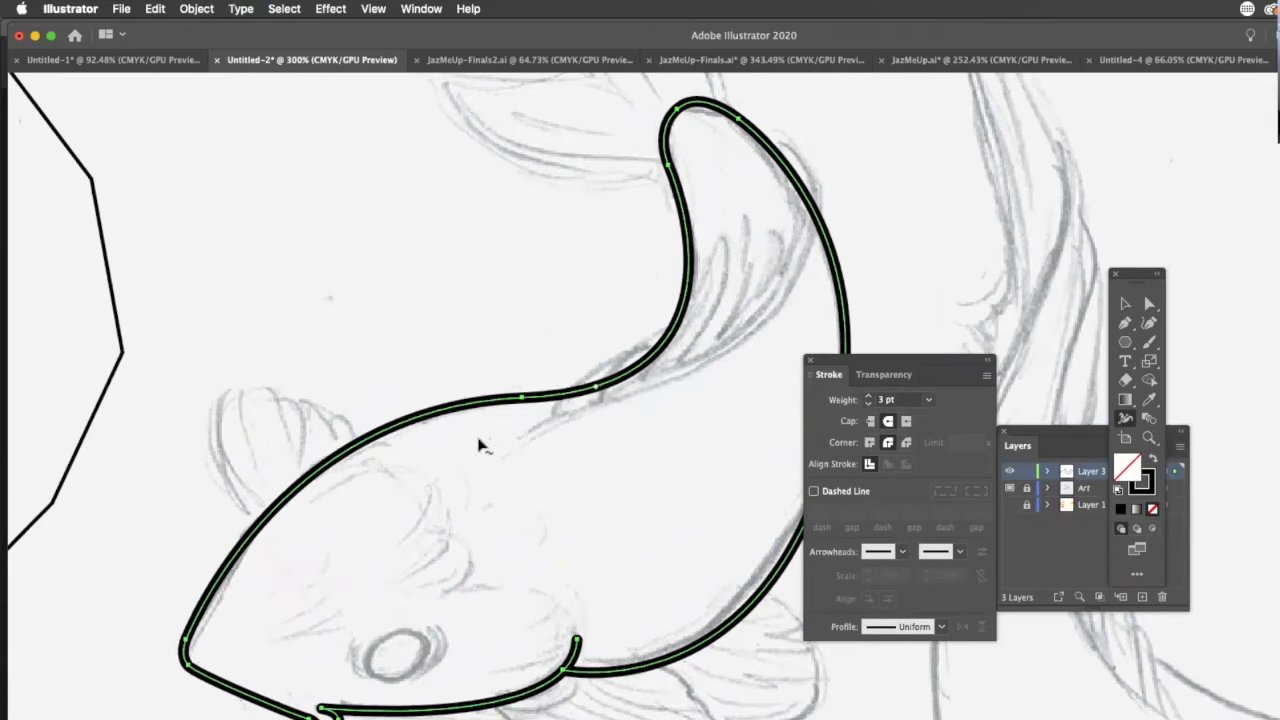
drag(366, 463, 646, 449)
scroll(475, 693, up, 2)
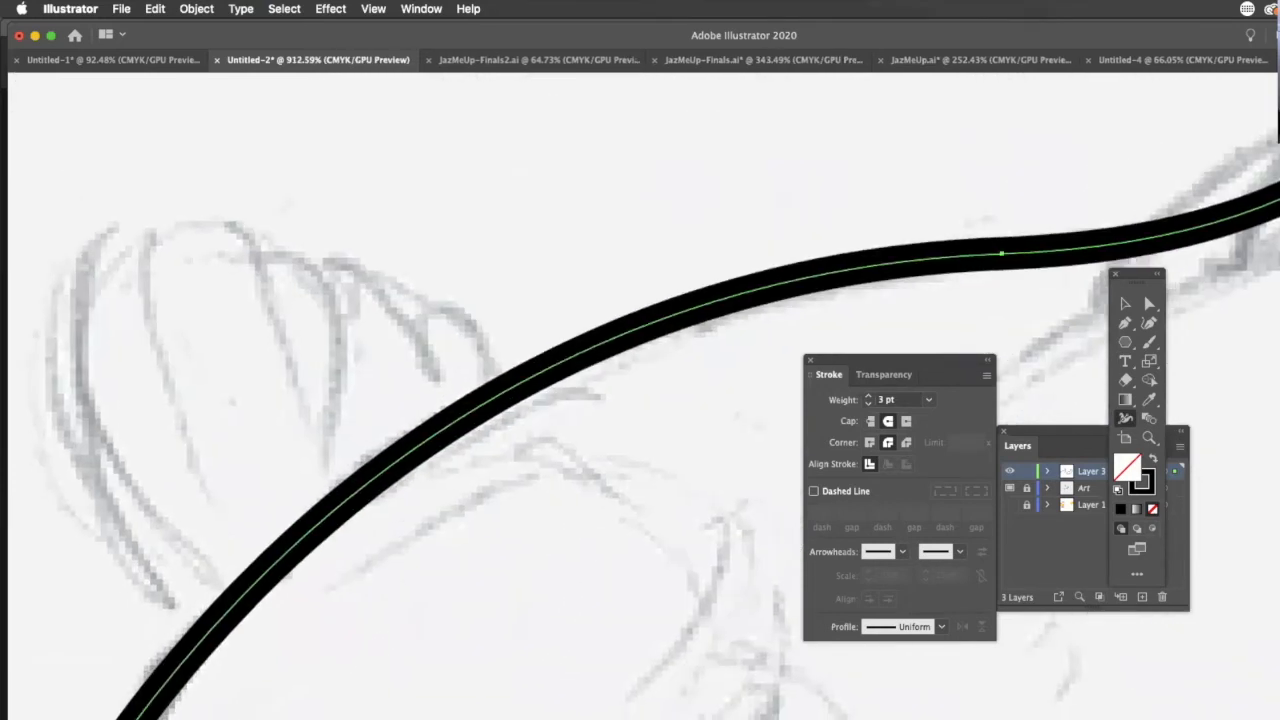
drag(475, 693, 580, 595)
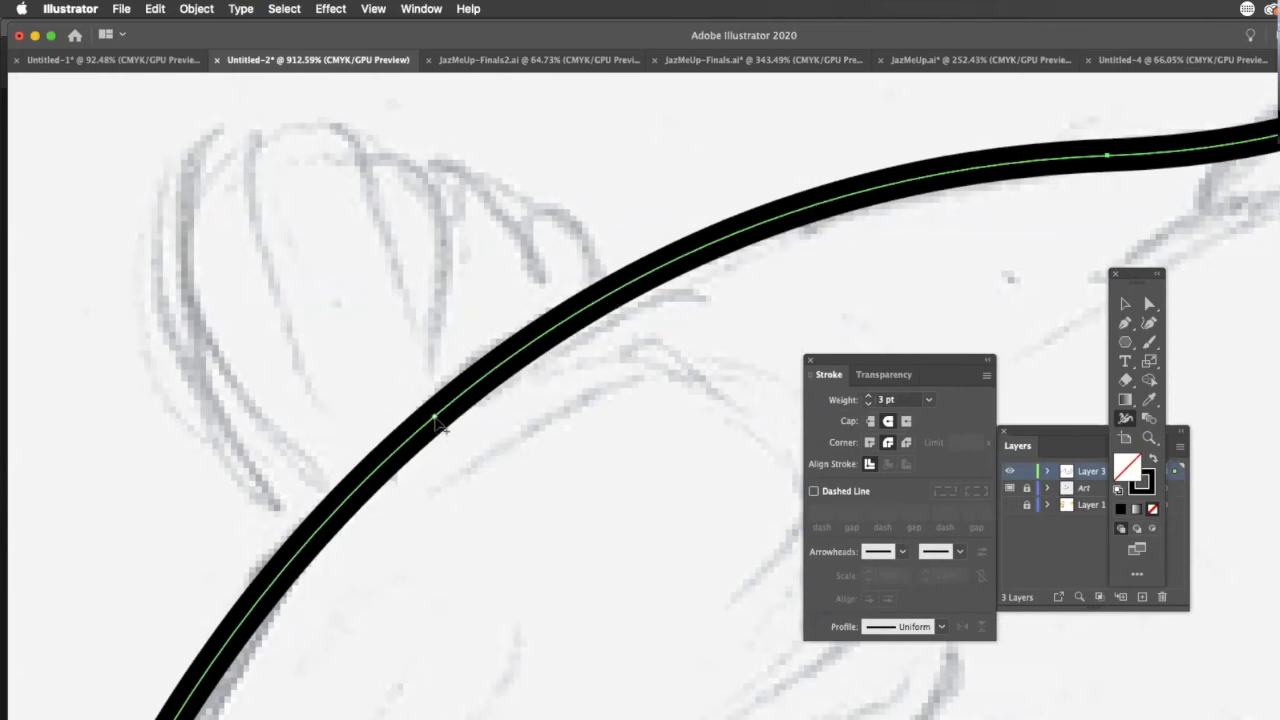
mouse_move(435, 417)
mouse_down()
mouse_move(463, 457)
mouse_move(434, 420)
mouse_up()
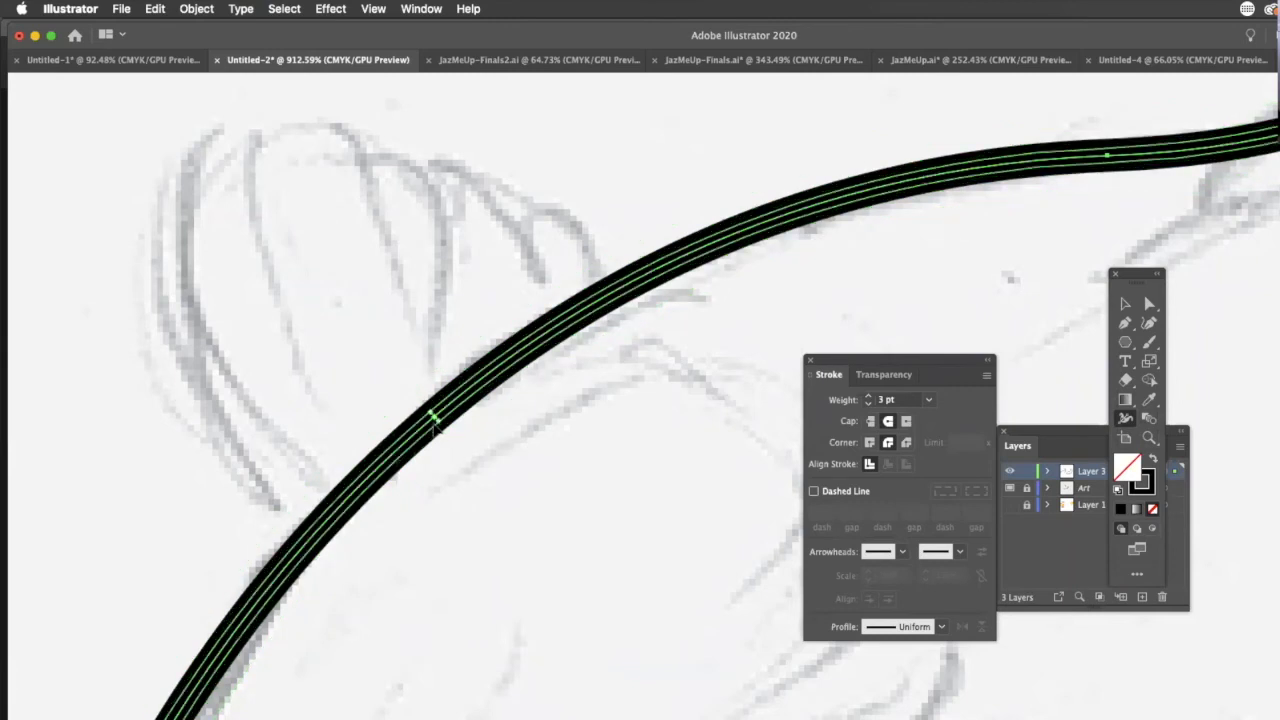
- Deselect the fish outline and examine how its line thickness varies from the head to the tail base
drag(631, 485, 459, 708)
drag(637, 552, 490, 688)
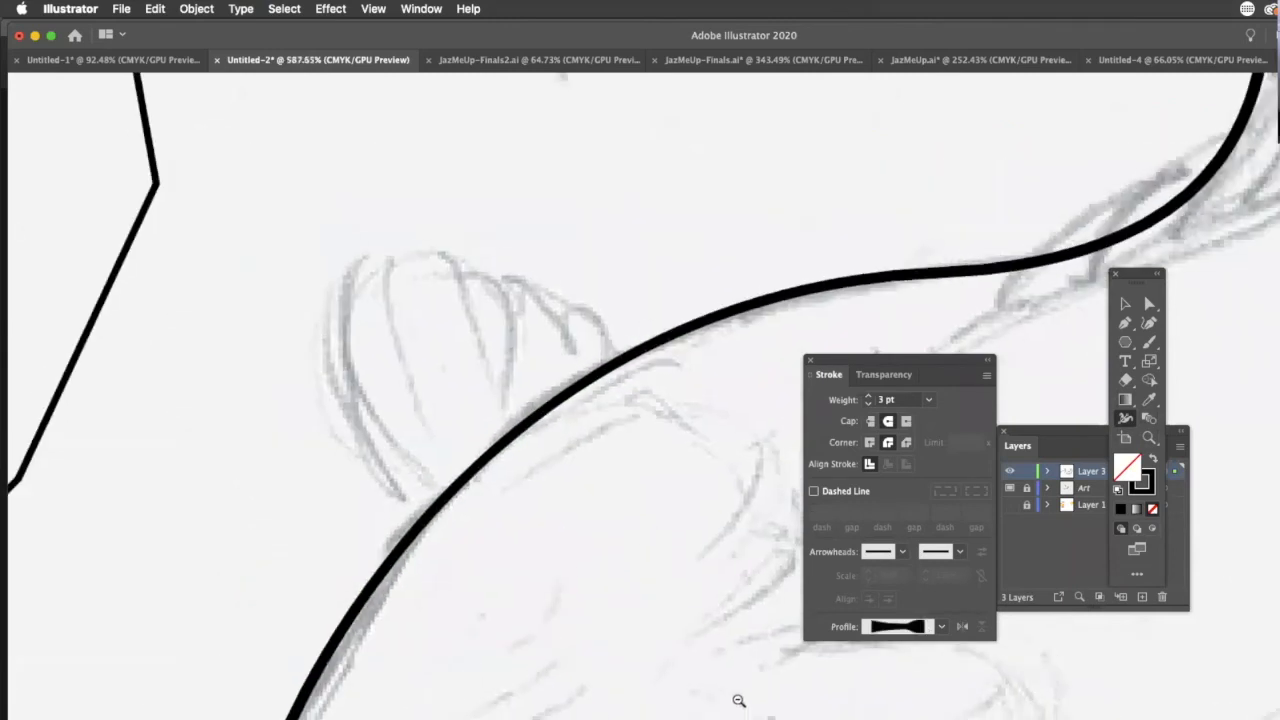
drag(641, 530, 480, 680)
drag(722, 600, 540, 636)
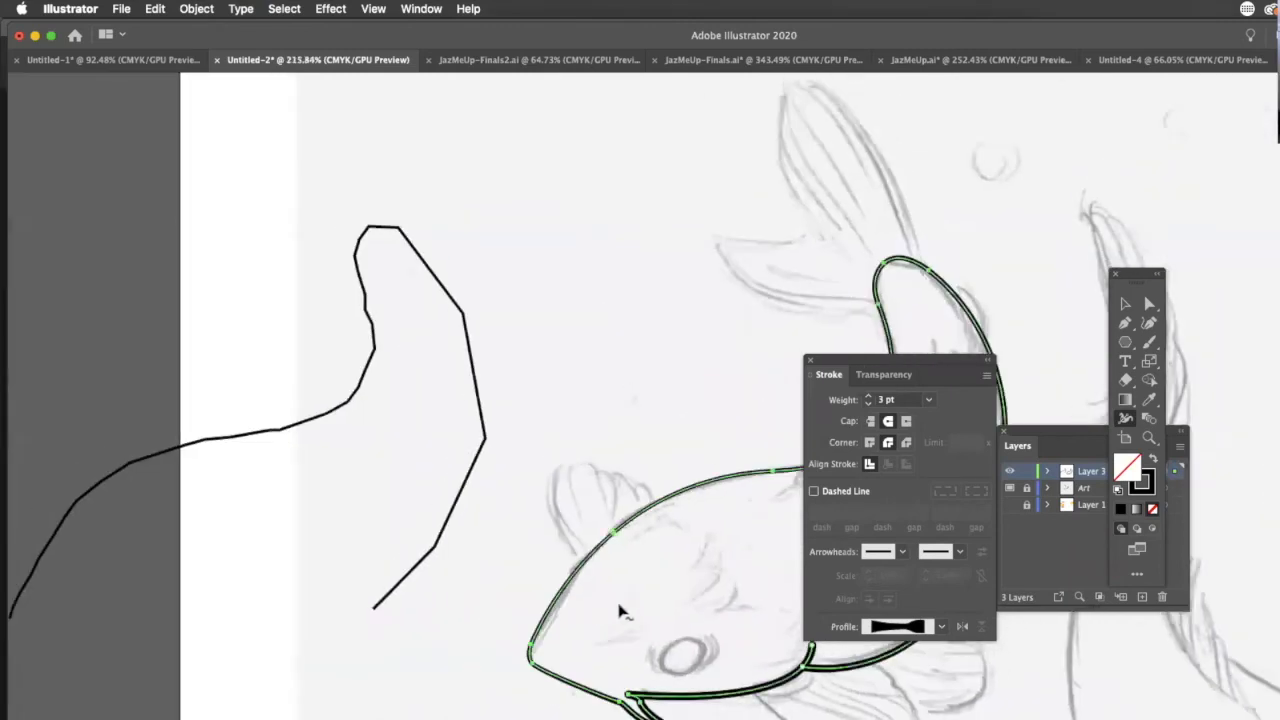
drag(1228, 257, 1068, 290)
click(1125, 304)
click(710, 538)
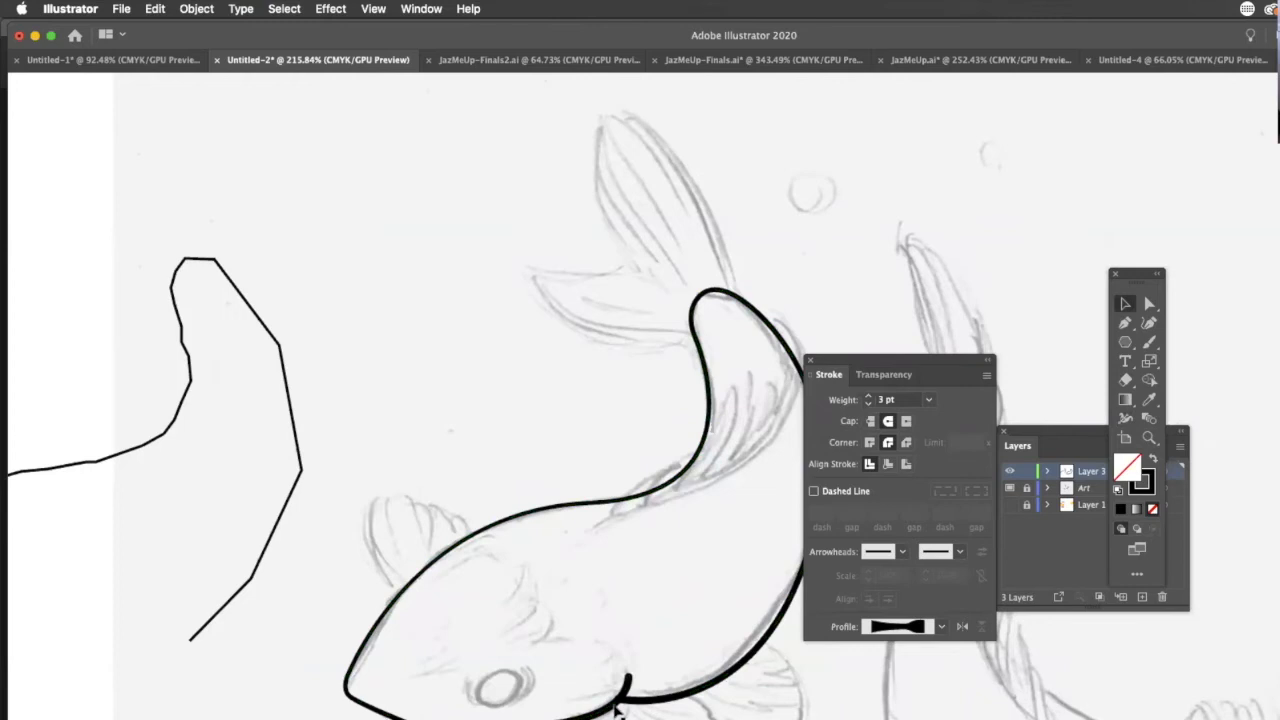
- Reselect the fish outline, widen its stroke on the belly curve to about 6 pt with the Width tool, and deselect it
click(736, 668)
drag(726, 646, 880, 697)
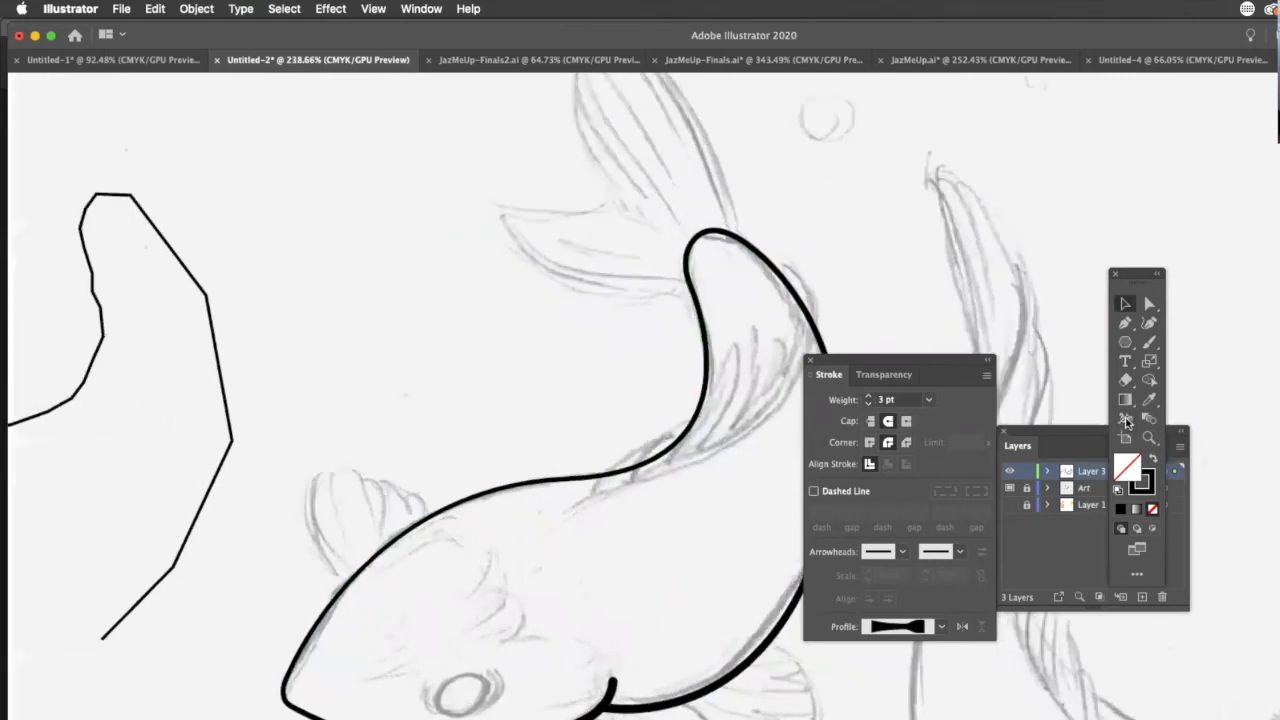
click(1126, 419)
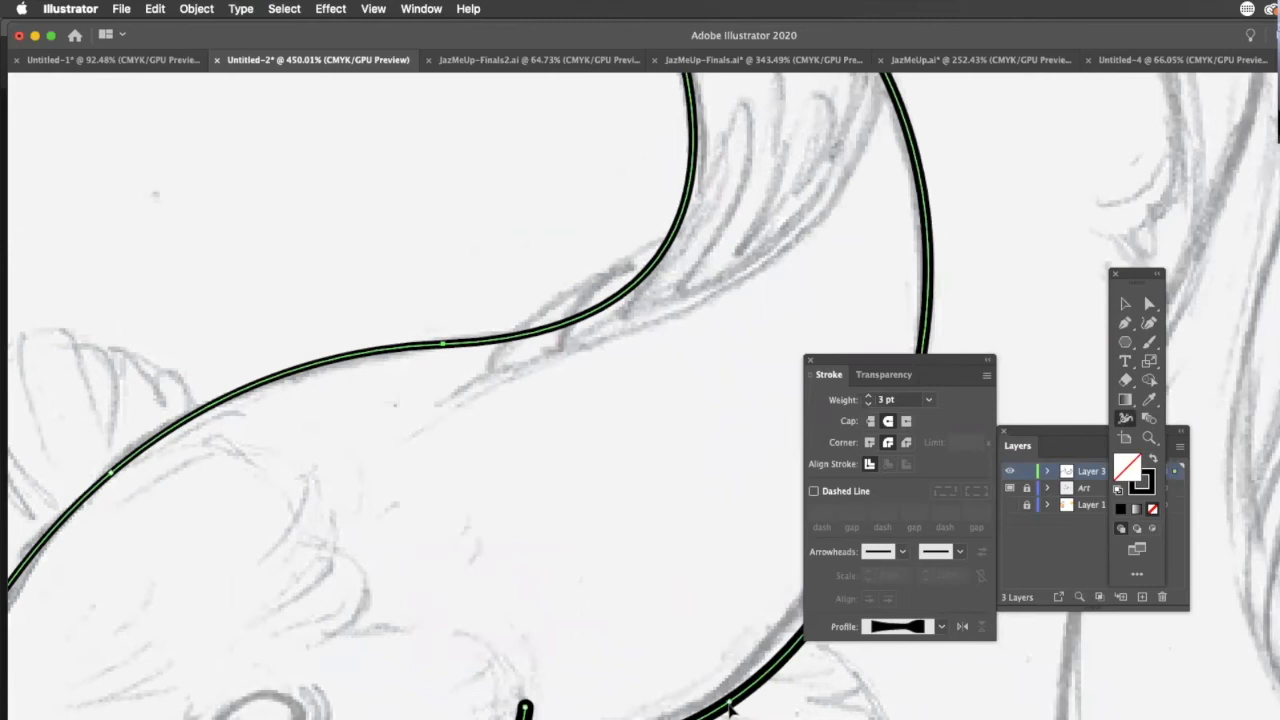
drag(720, 687, 720, 688)
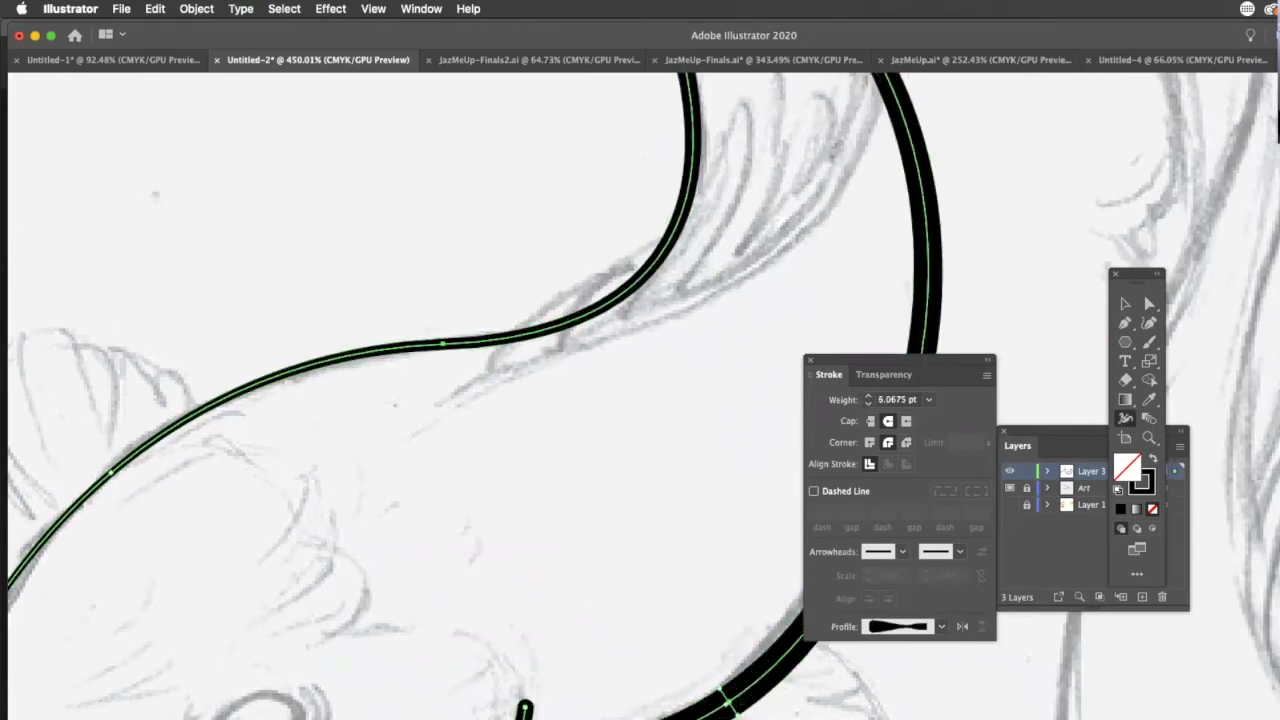
alt+click(670, 606)
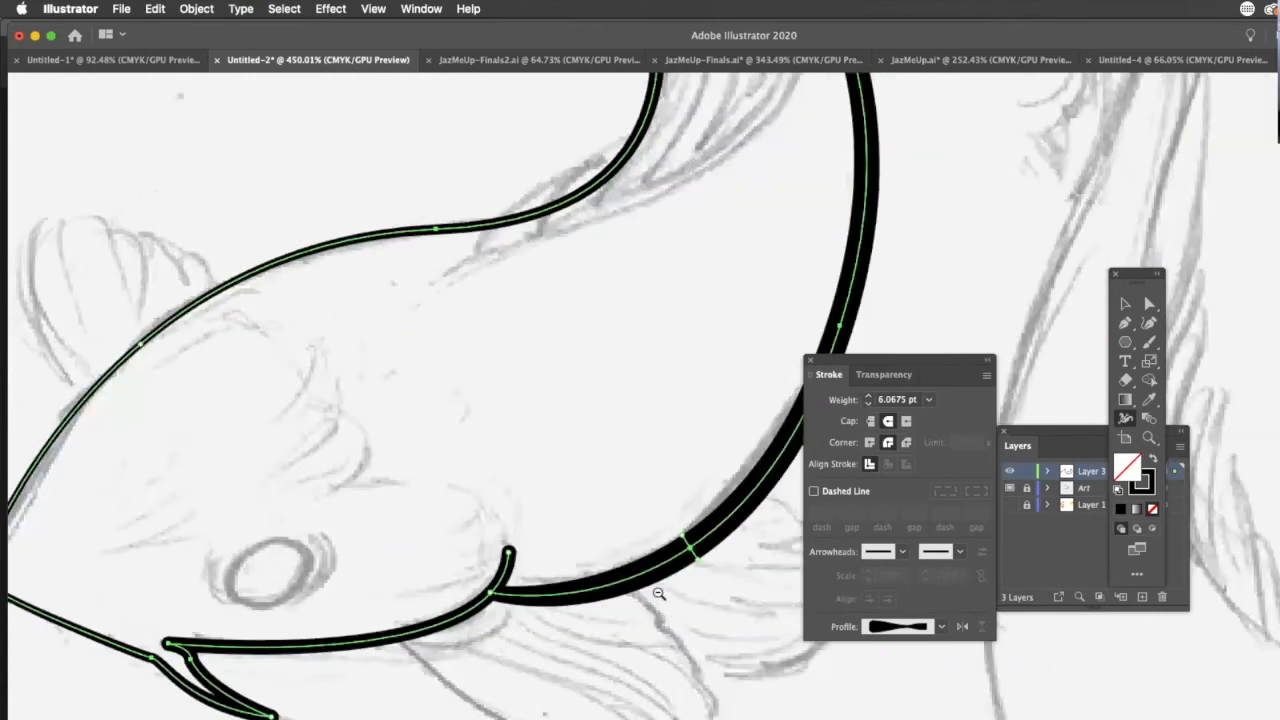
alt+click(676, 609)
alt+click(676, 609)
scroll(950, 440, up, 5)
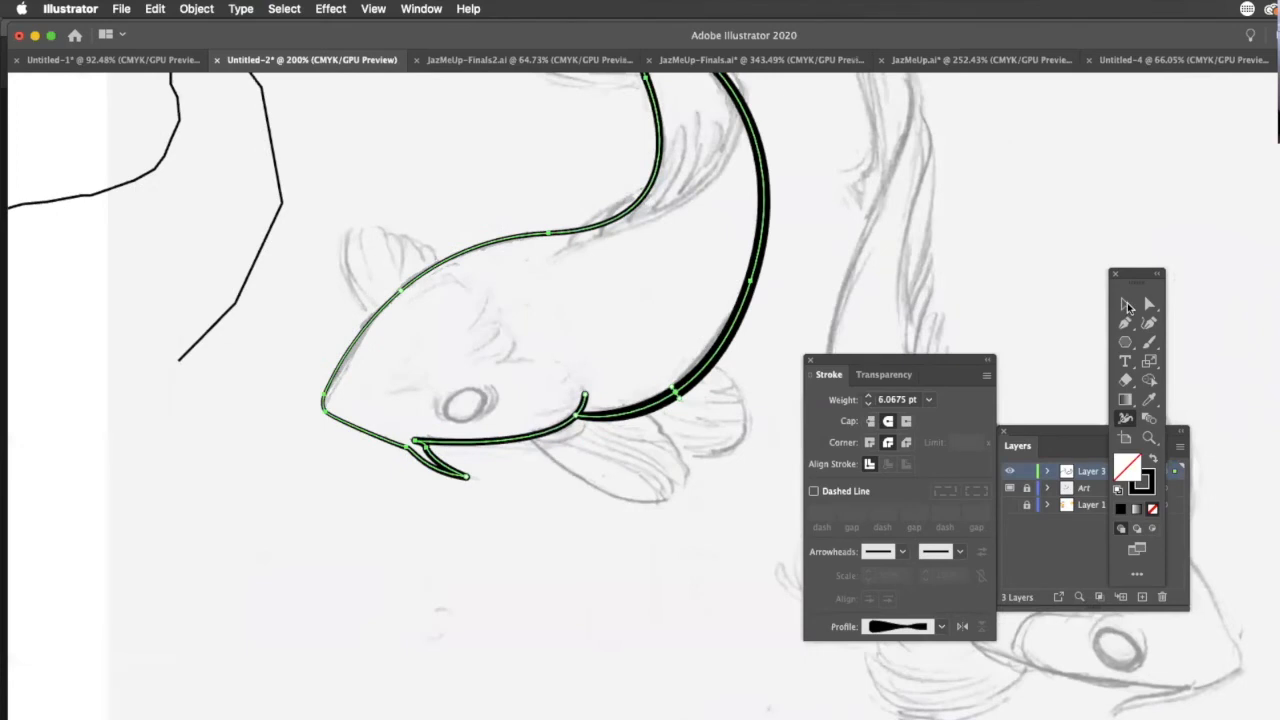
key(v)
click(985, 680)
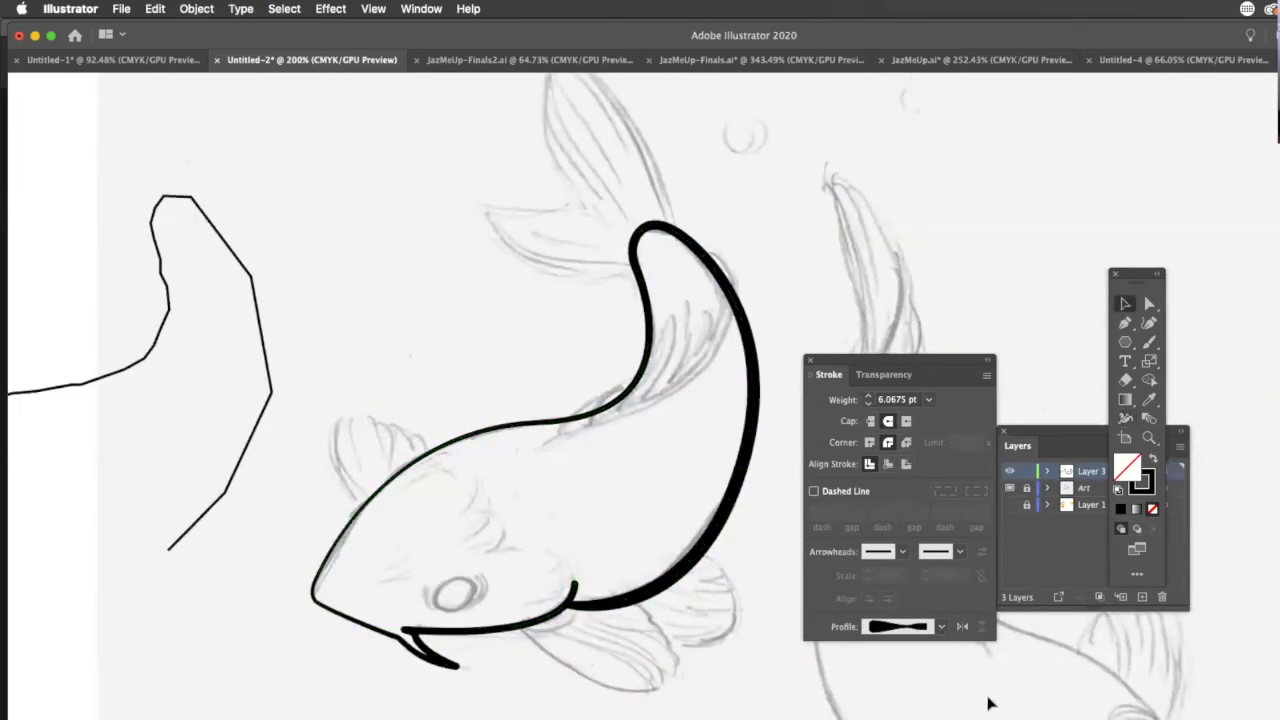
- Paint four short, slightly curved test strokes in the empty area beside the tail fin with the Paintbrush
drag(466, 573, 1130, 326)
drag(1124, 380, 1125, 395)
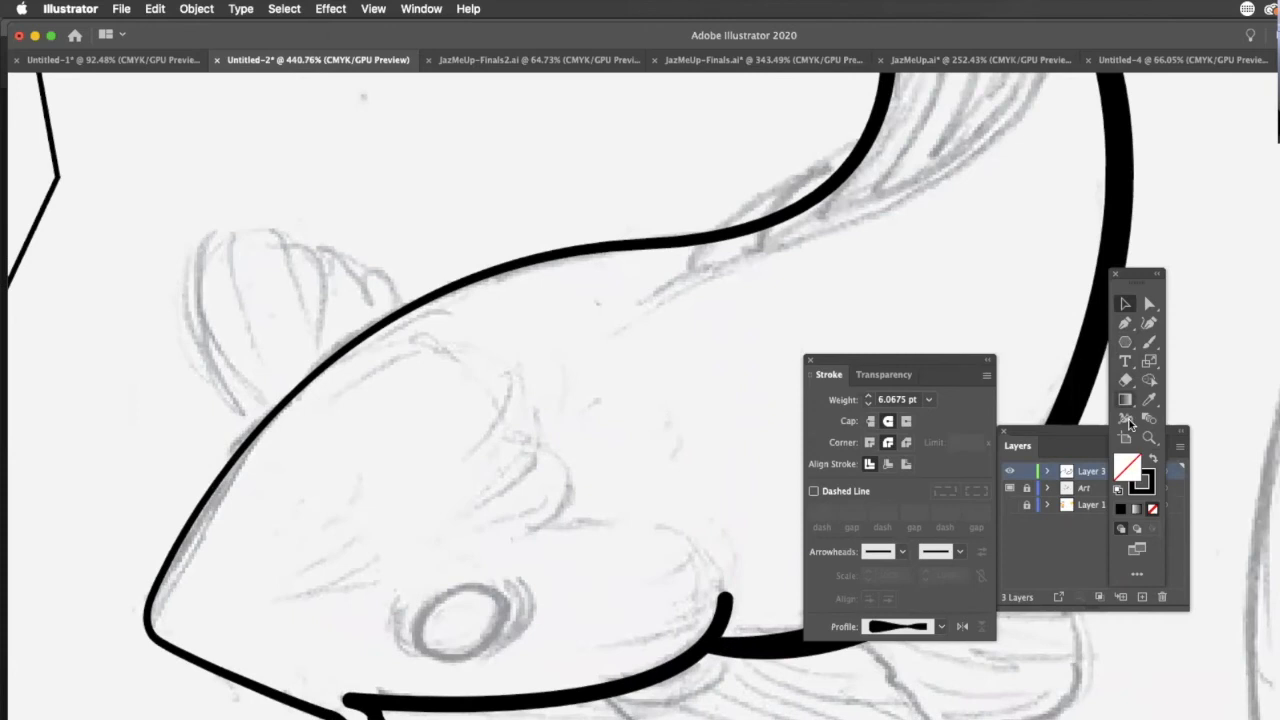
drag(741, 448, 735, 456)
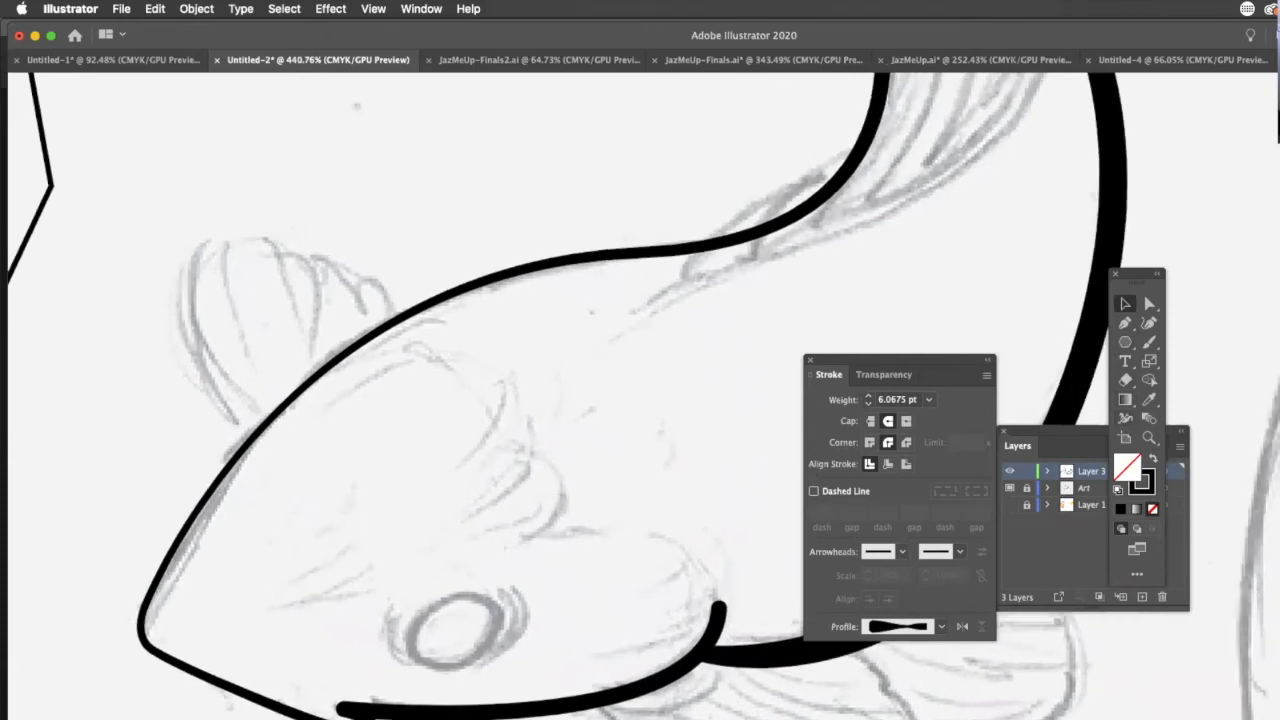
drag(725, 572, 703, 598)
drag(671, 691, 655, 718)
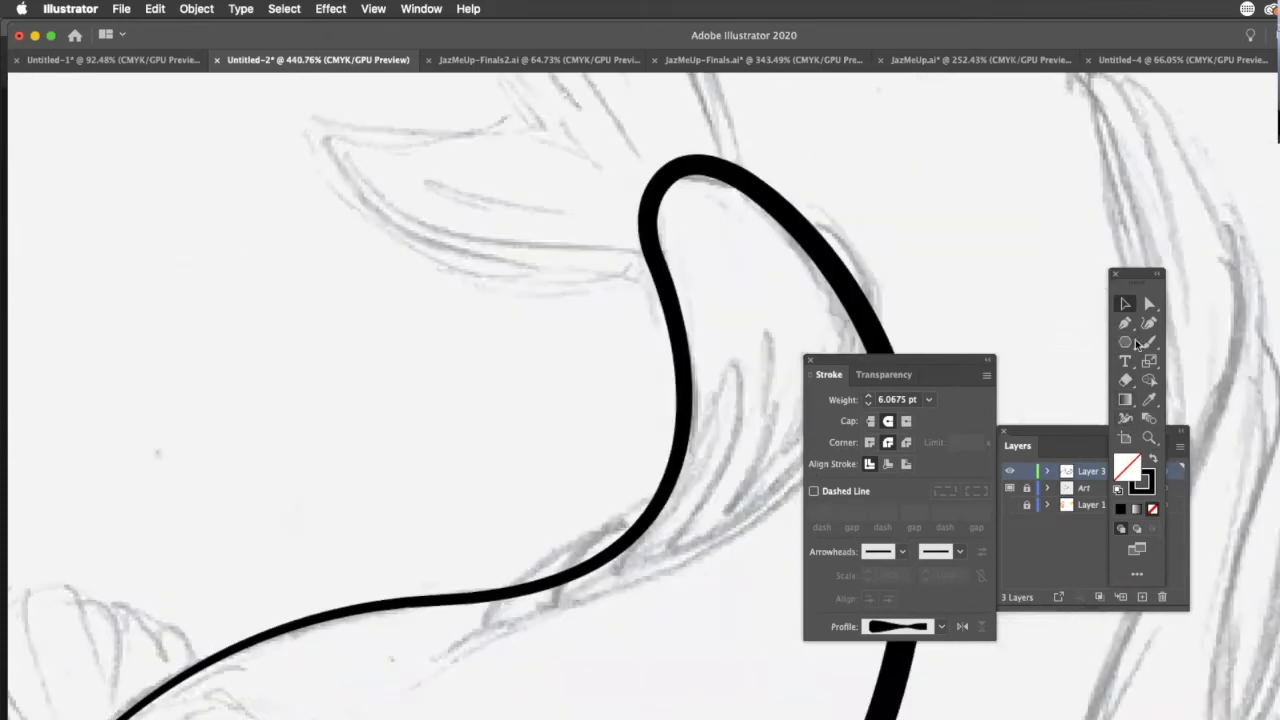
scroll(1130, 315, up, 5)
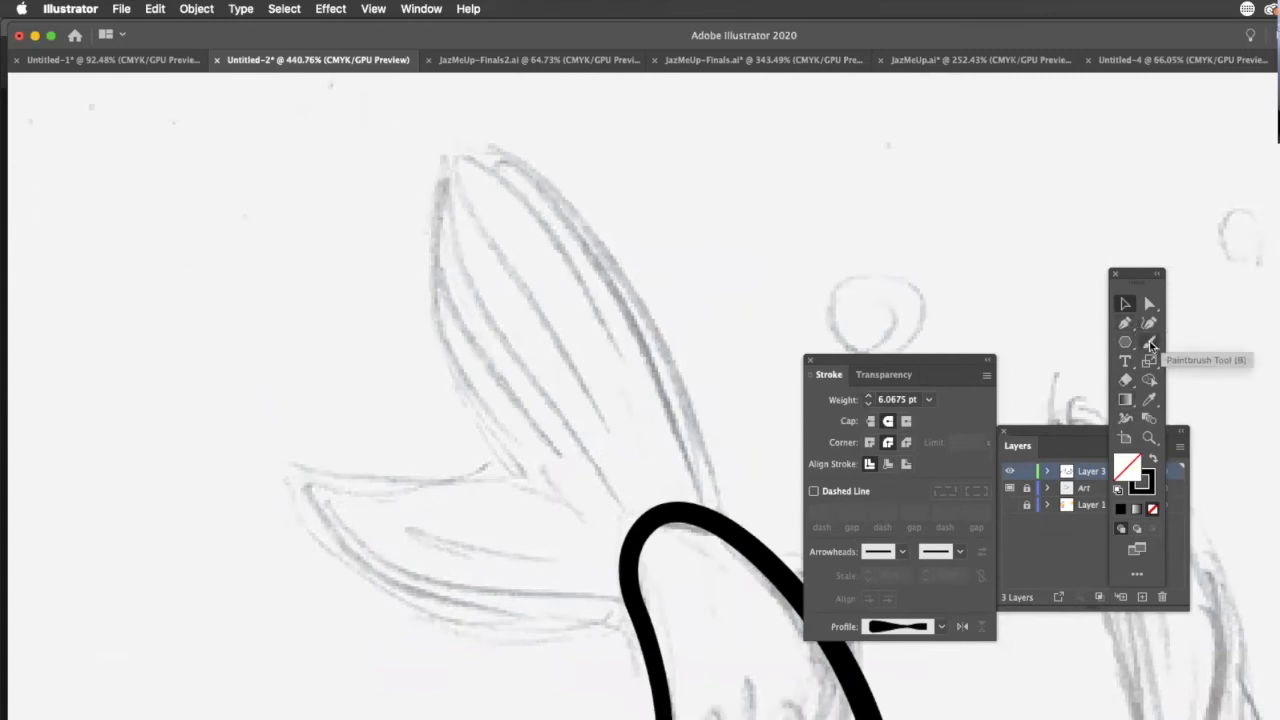
click(1151, 344)
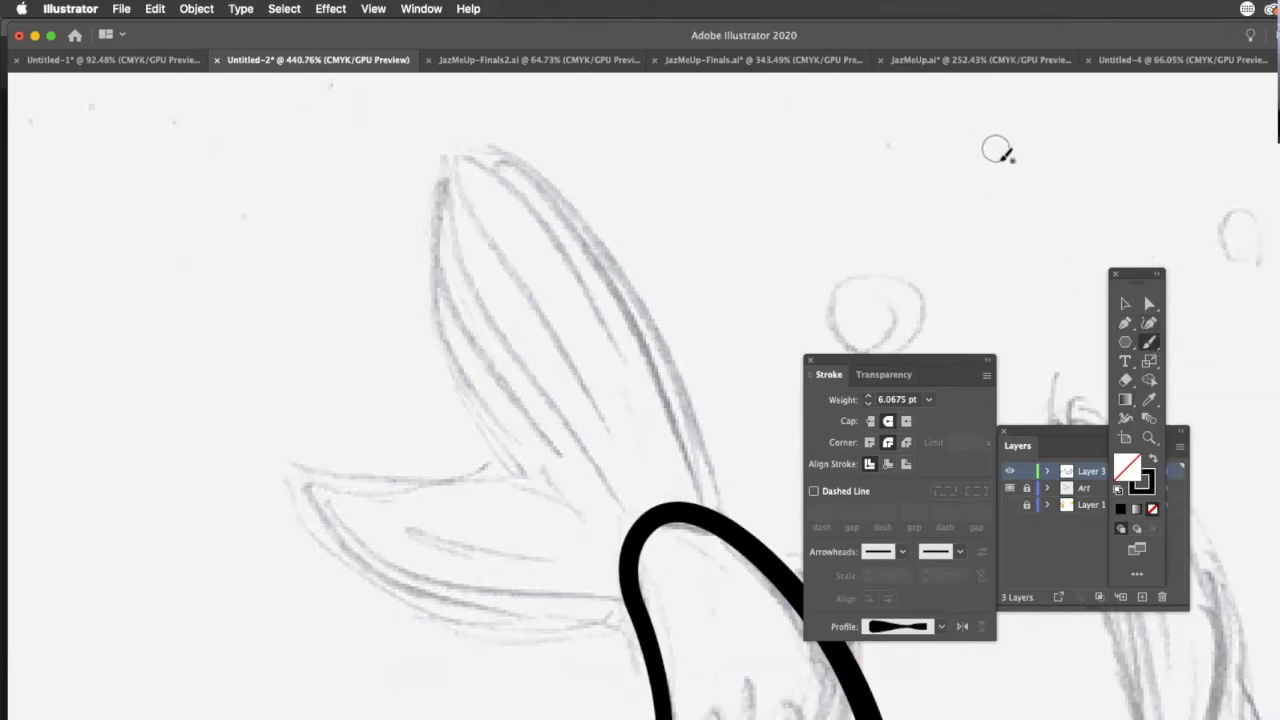
drag(970, 118, 952, 226)
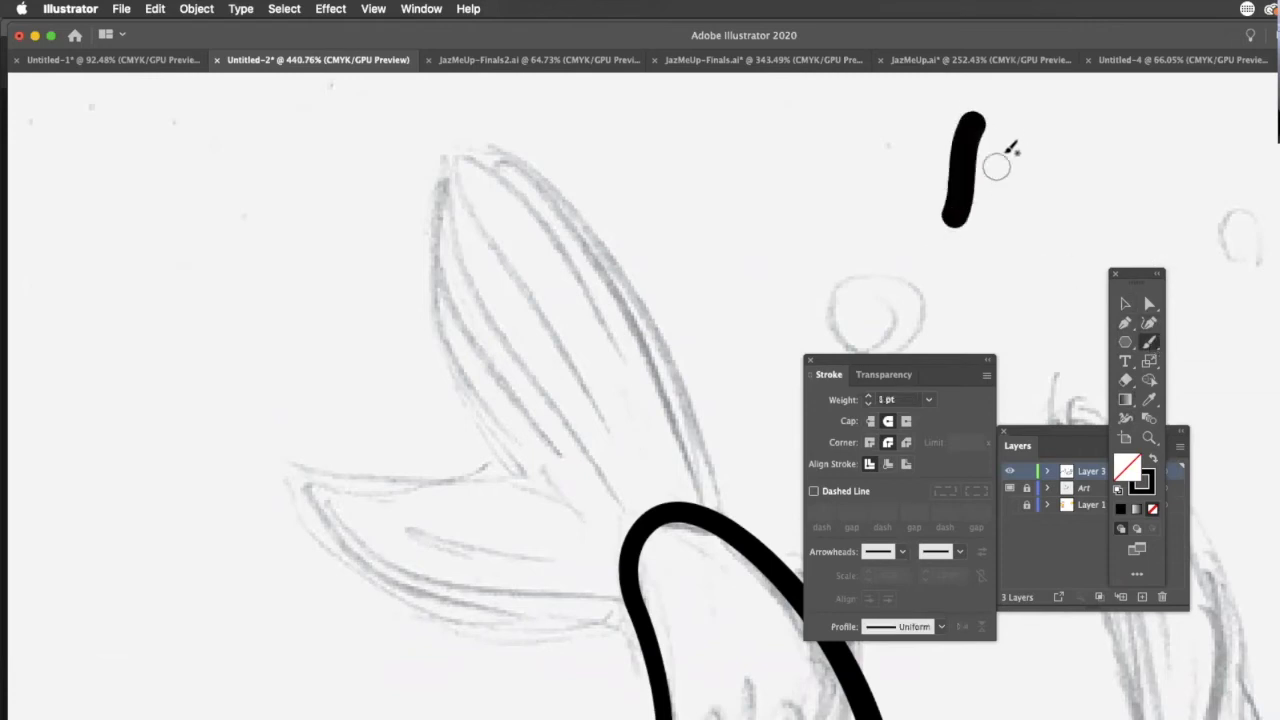
drag(1008, 142, 984, 234)
drag(1042, 160, 1020, 262)
drag(1095, 183, 1050, 268)
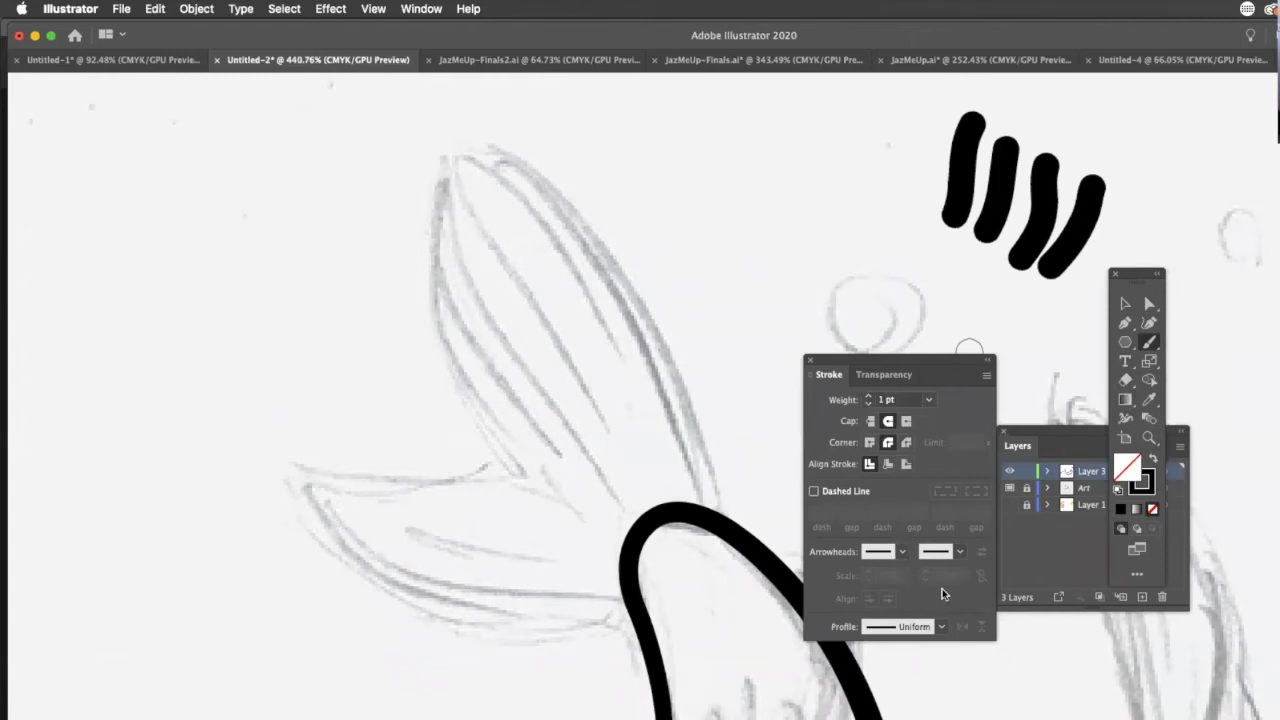
- Set the brush stroke weight to 0.25 pt and paint three thin test strokes around the bubble beside the tail fin
click(1143, 343)
click(868, 403)
click(869, 404)
drag(926, 358, 926, 420)
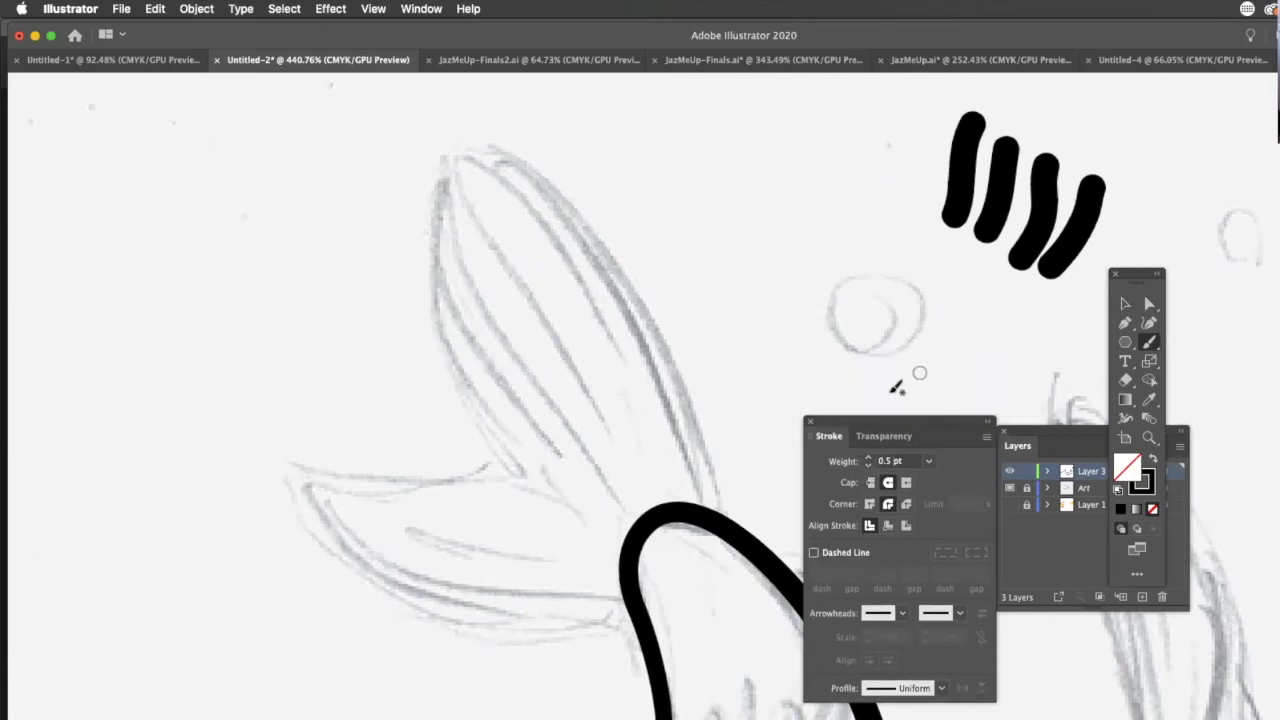
click(869, 466)
click(870, 463)
click(869, 457)
click(869, 457)
click(867, 467)
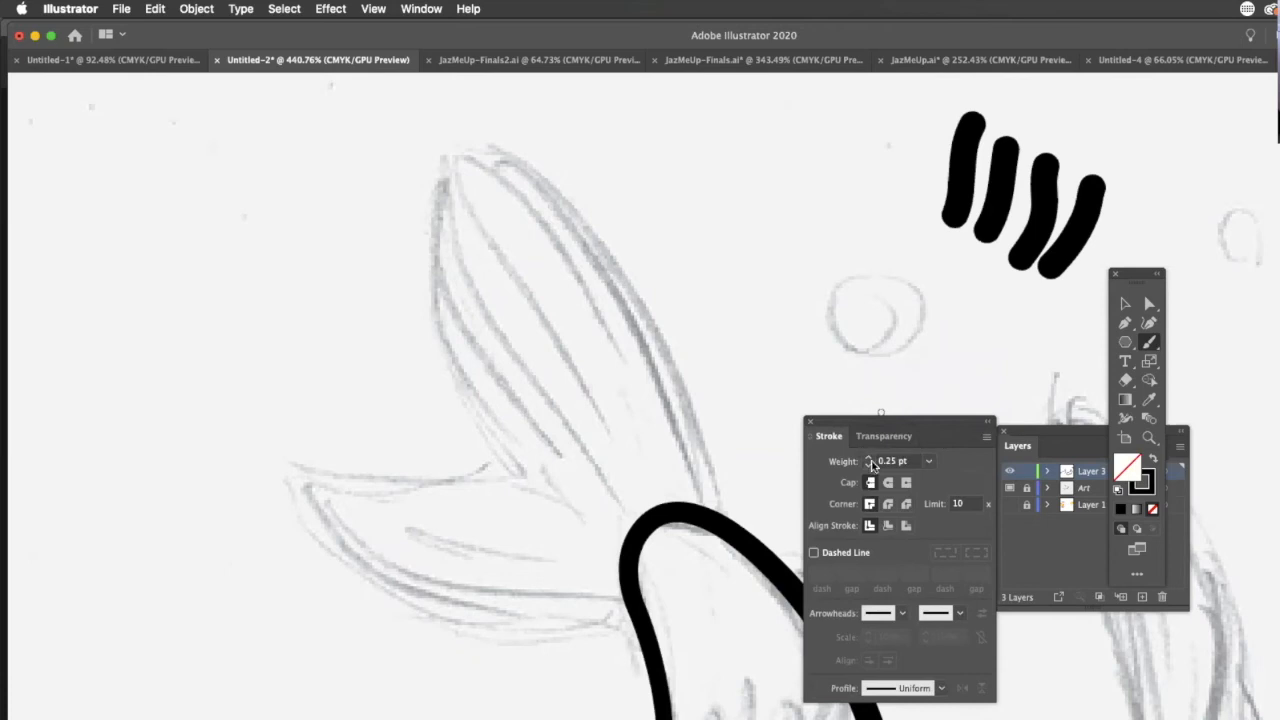
mouse_move(866, 194)
mouse_down()
mouse_move(862, 284)
mouse_move(839, 278)
mouse_up()
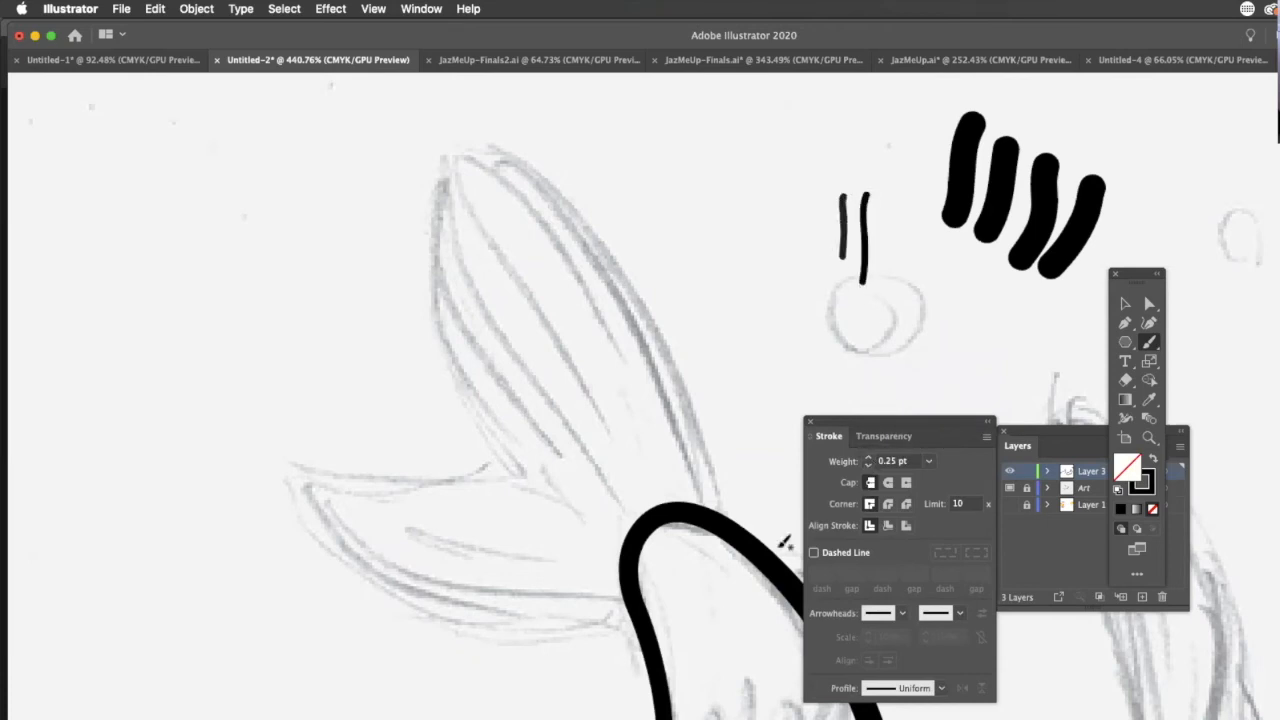
drag(899, 313, 894, 329)
- Set the brush stroke weight to 0.15 pt and paint three short test marks across the bubble
click(869, 467)
click(928, 461)
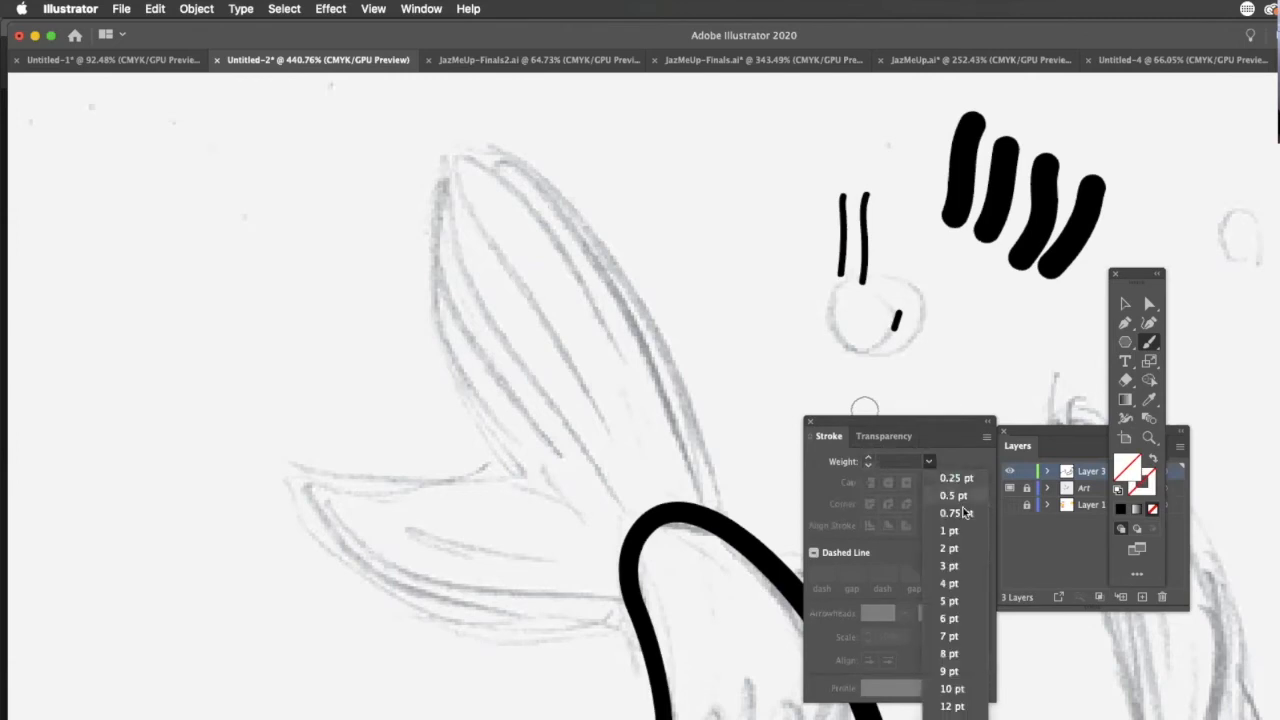
click(958, 478)
click(890, 461)
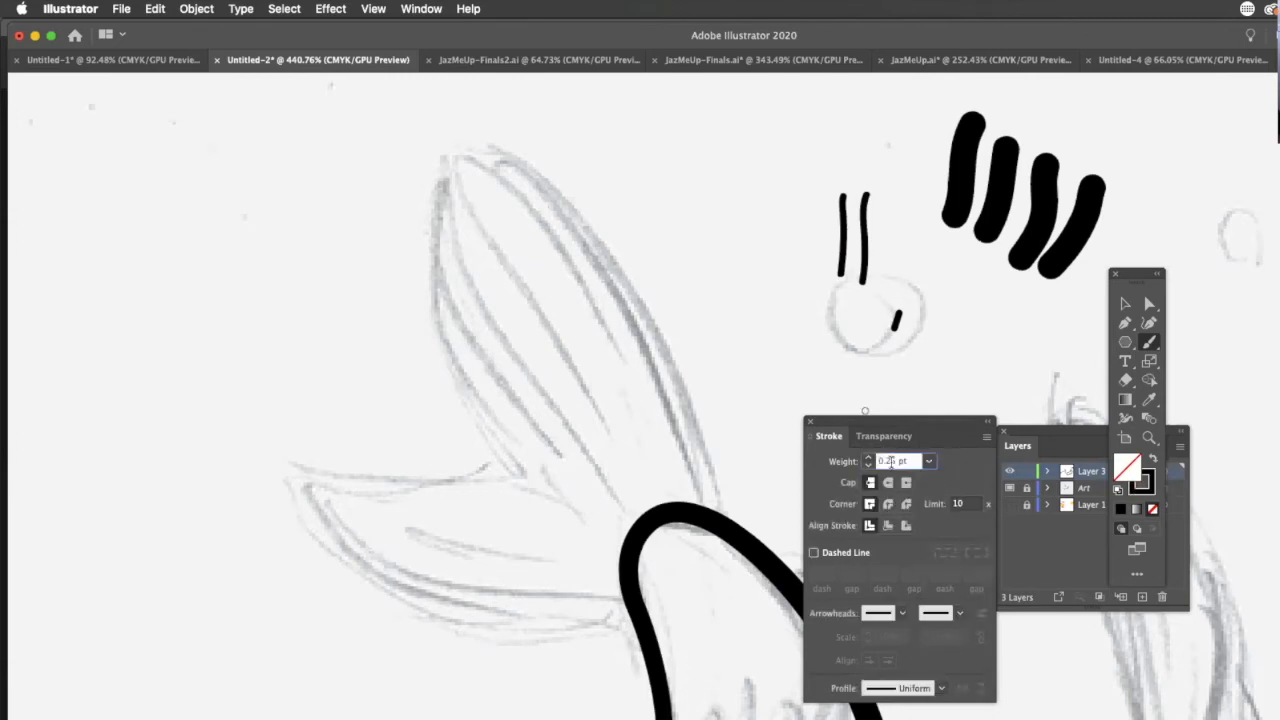
mouse_move(920, 453)
mouse_down()
mouse_move(905, 482)
mouse_move(892, 470)
mouse_up()
key(Return)
mouse_move(918, 308)
mouse_down()
mouse_move(921, 325)
mouse_move(949, 330)
mouse_up()
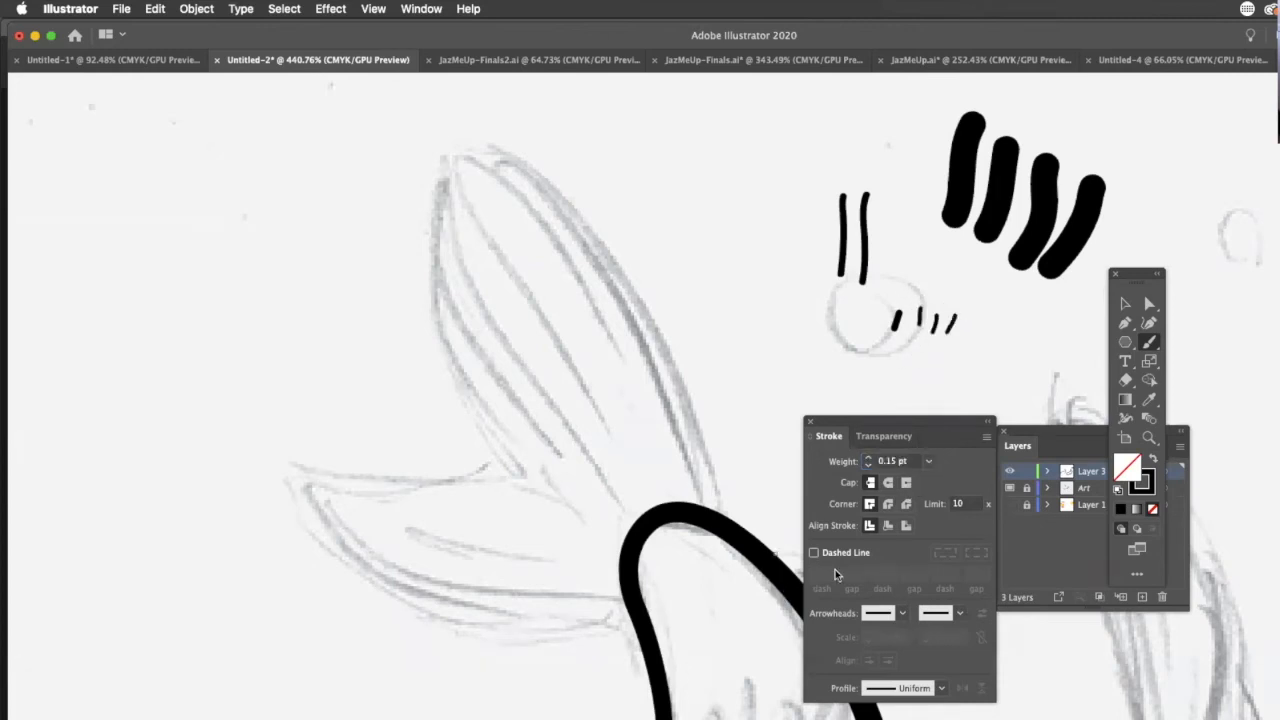
- Select the four thick test strokes and give them a 0.25 pt weight, miter joins and butt caps
click(1126, 305)
drag(912, 116, 1110, 247)
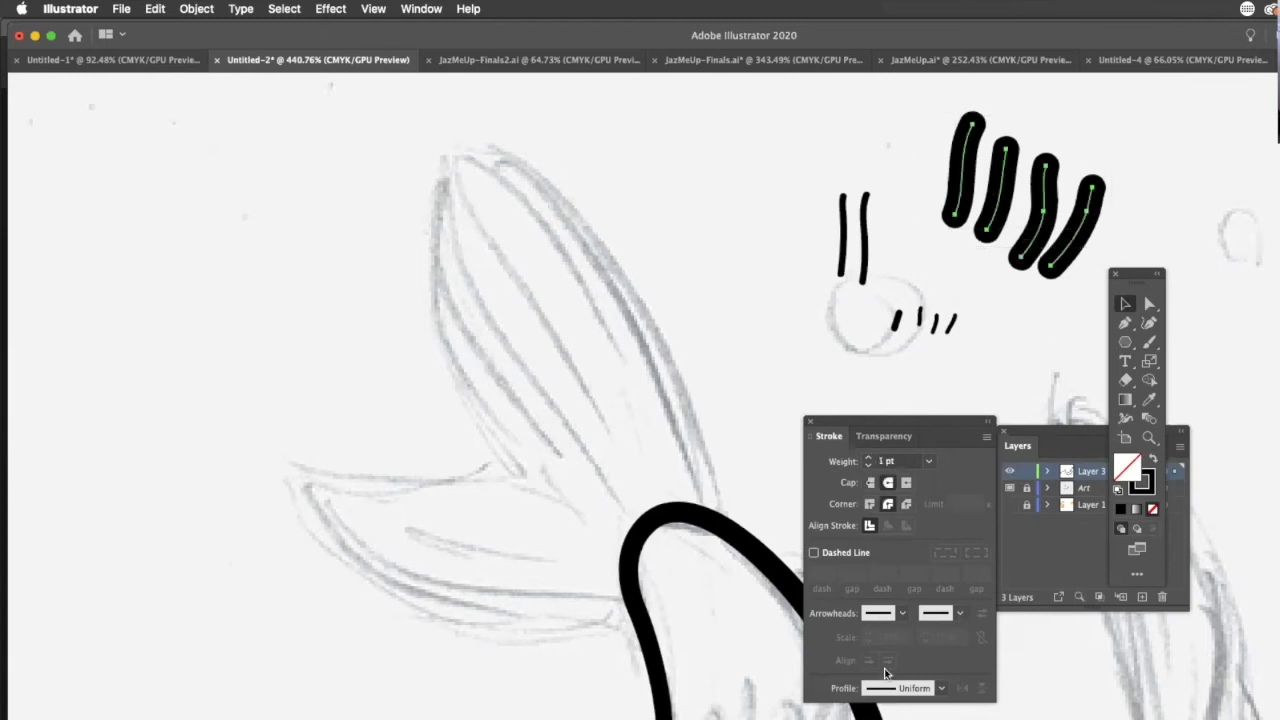
click(927, 464)
click(950, 476)
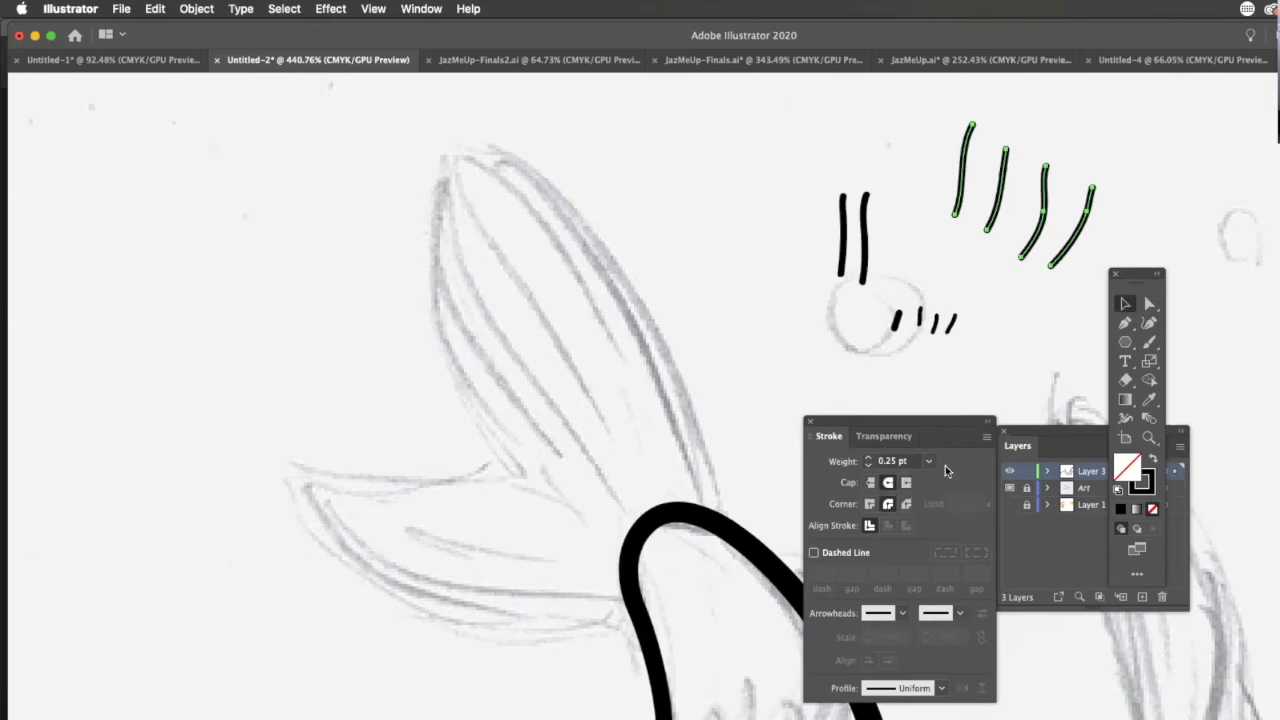
click(869, 504)
click(871, 484)
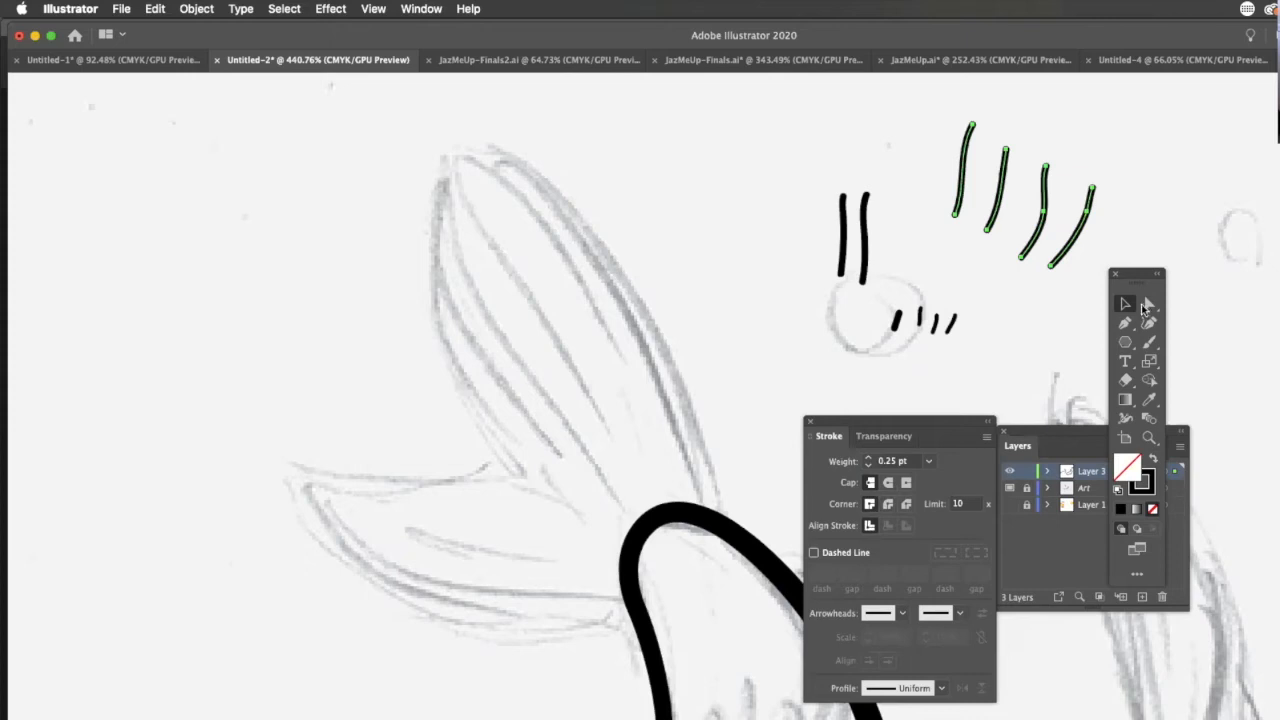
click(1124, 304)
- Trace the upper tail fin's edges and inner rays from its tip toward the body with the Paintbrush at 0.15 pt
click(1149, 342)
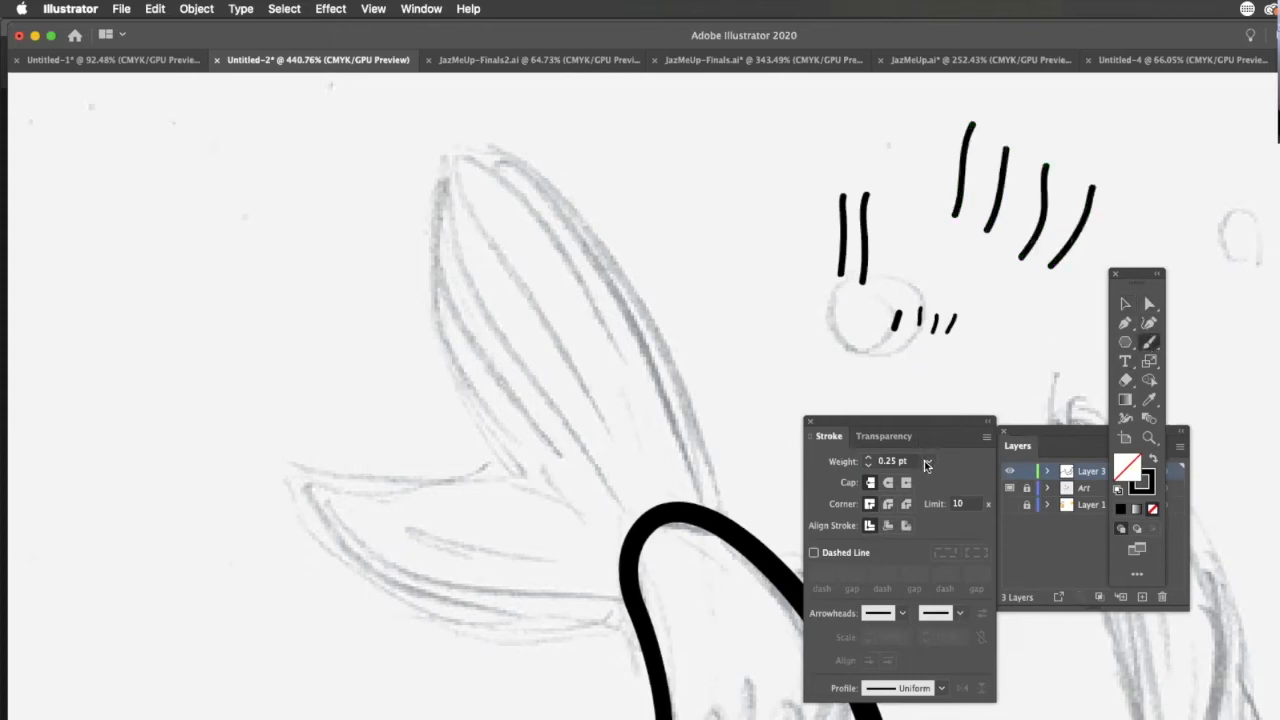
click(889, 461)
text(0.15)
key(Return)
mouse_move(451, 155)
mouse_down()
mouse_move(466, 396)
mouse_move(516, 470)
mouse_up()
mouse_move(455, 155)
mouse_down()
mouse_move(475, 340)
mouse_move(550, 450)
mouse_move(490, 238)
mouse_move(618, 506)
mouse_move(606, 320)
mouse_move(618, 378)
mouse_up()
mouse_move(458, 152)
mouse_down()
mouse_move(655, 360)
mouse_move(680, 455)
mouse_up()
mouse_move(457, 145)
mouse_down()
mouse_move(617, 255)
mouse_move(674, 345)
mouse_move(708, 492)
mouse_up()
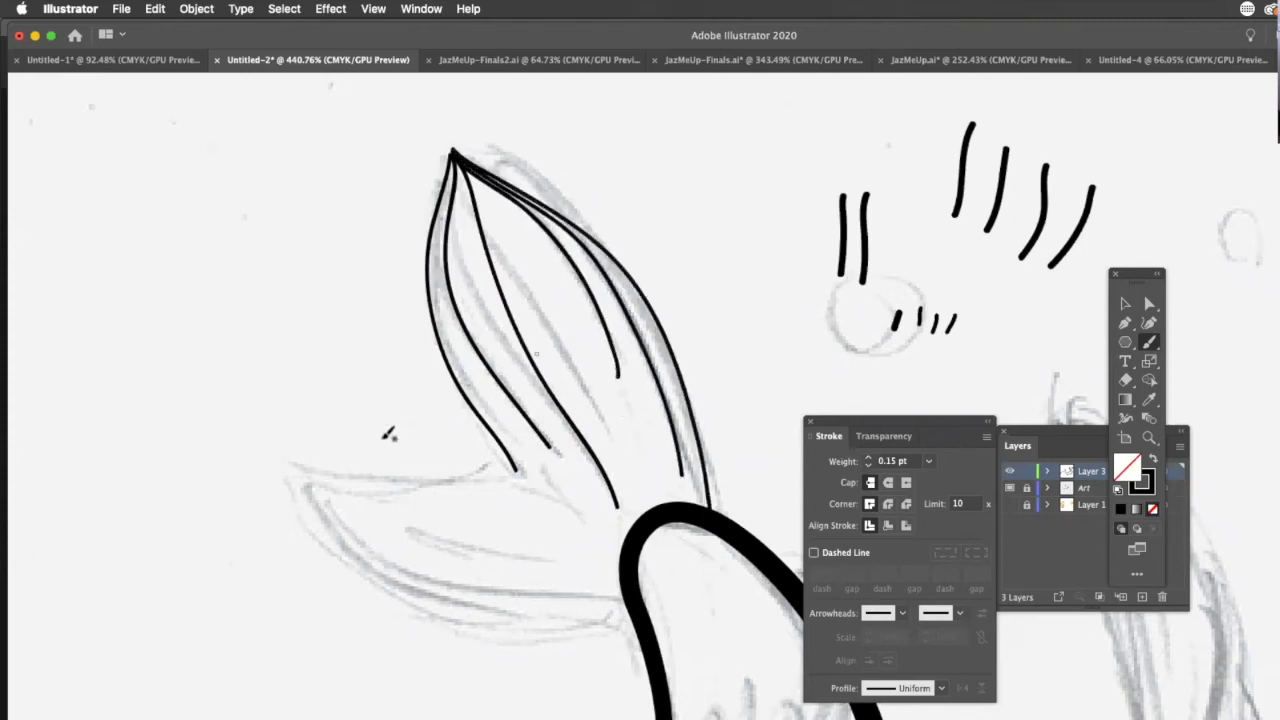
- Trace the lower tail fin's edges and inner rays from its tip toward the body with the Paintbrush at 0.15 pt
drag(283, 455, 356, 481)
mouse_move(515, 464)
mouse_down()
mouse_move(285, 451)
mouse_move(446, 622)
mouse_move(491, 630)
mouse_up()
mouse_move(288, 455)
mouse_down()
mouse_move(434, 594)
mouse_move(474, 608)
mouse_up()
drag(610, 598, 630, 602)
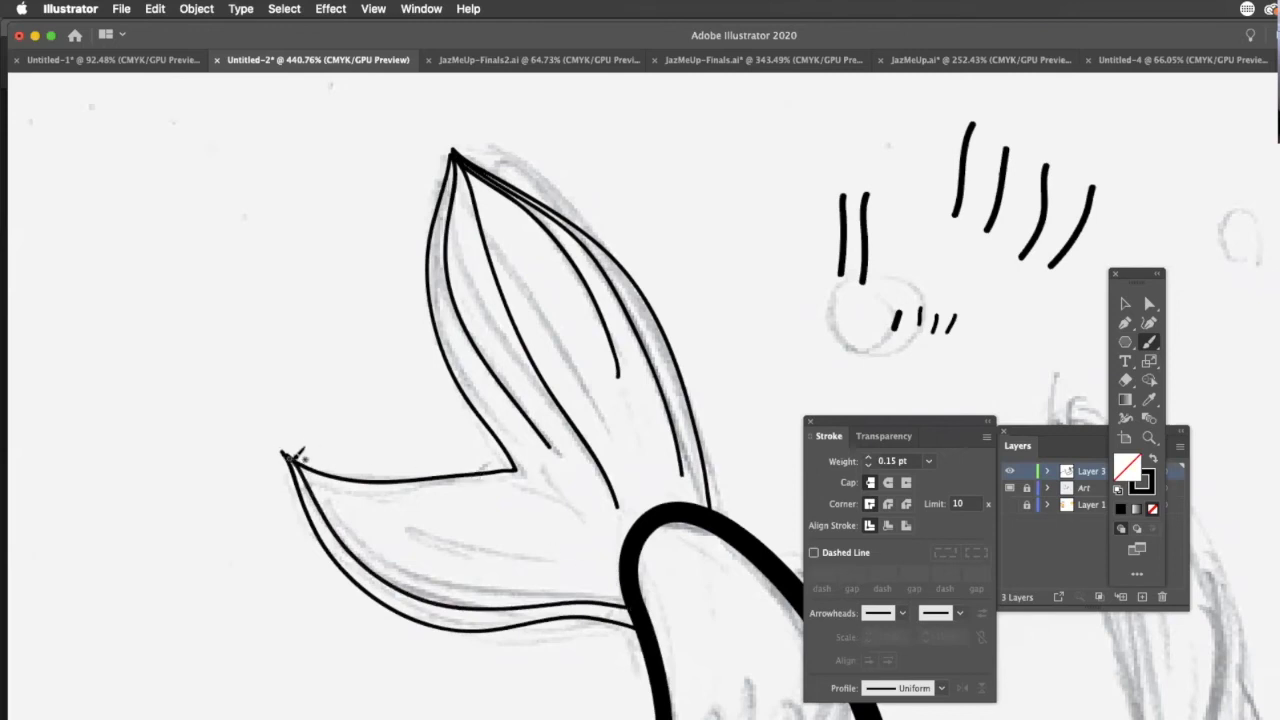
drag(289, 454, 442, 566)
drag(628, 573, 630, 577)
mouse_move(303, 462)
mouse_down()
mouse_move(482, 532)
mouse_move(622, 542)
mouse_up()
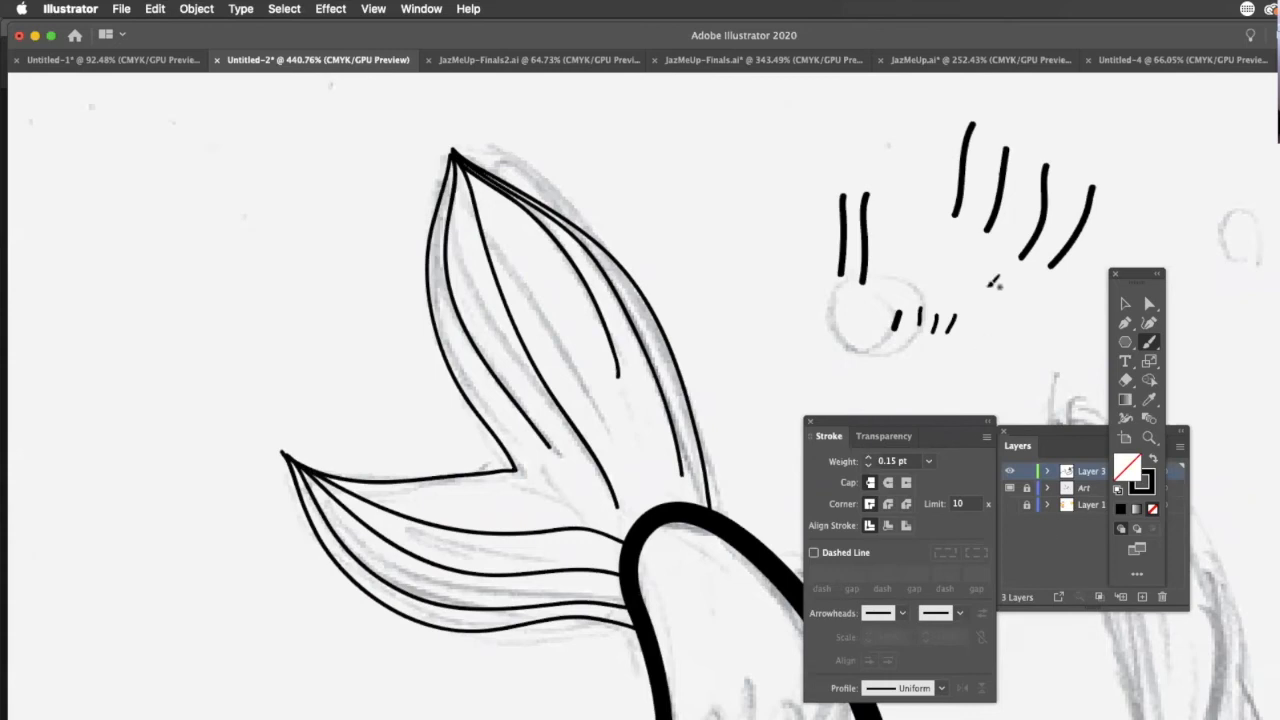
- Set the stroke weight of the upper tail fin's outer edge to 0.5 pt
click(1125, 303)
click(706, 490)
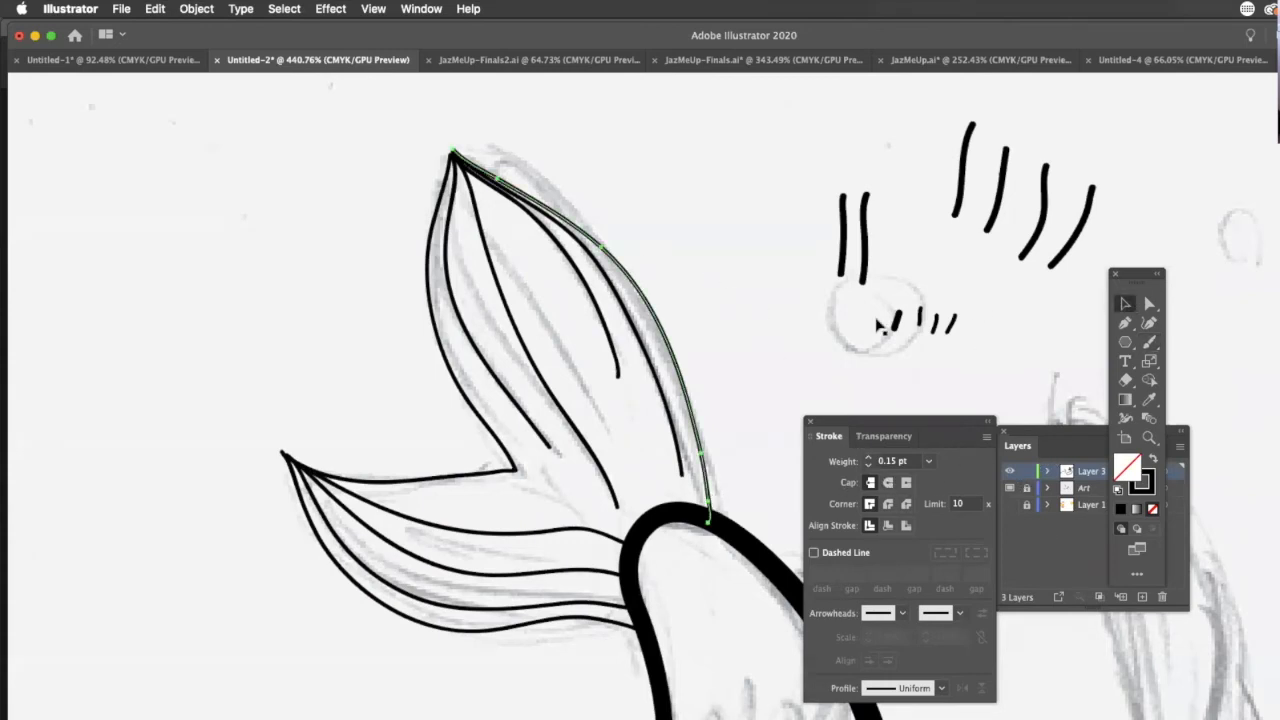
click(869, 458)
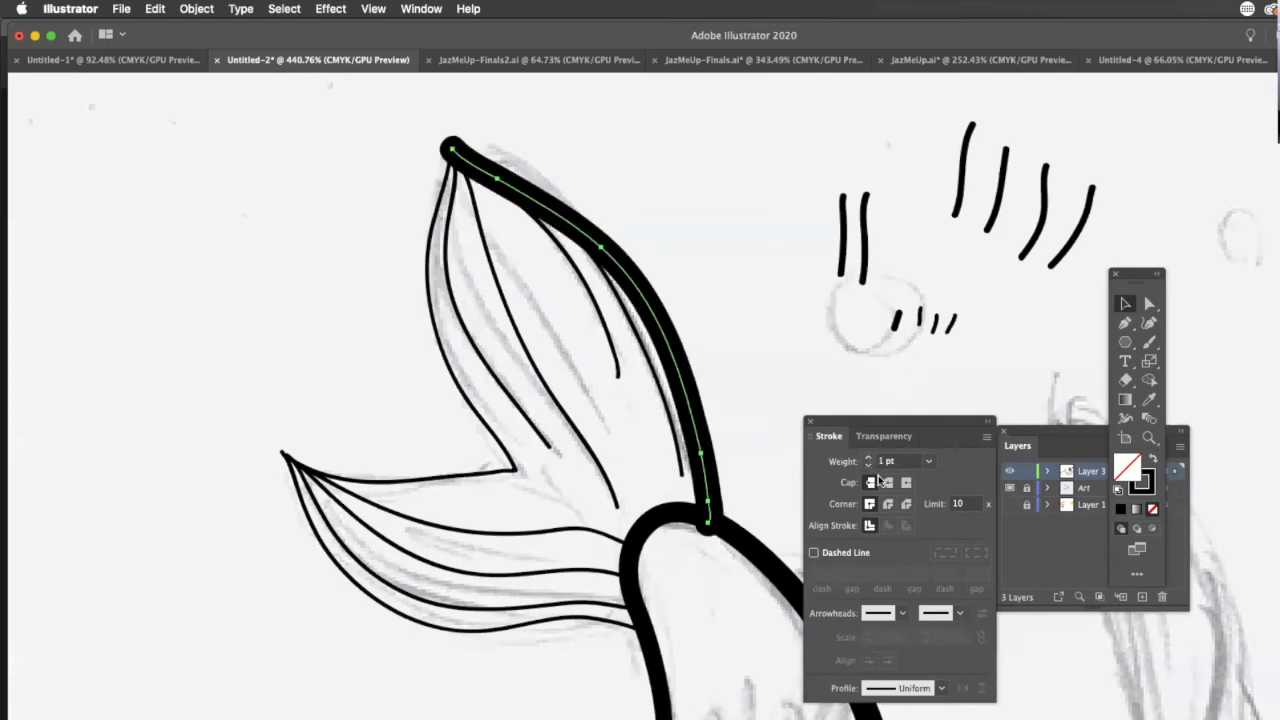
click(928, 461)
click(959, 496)
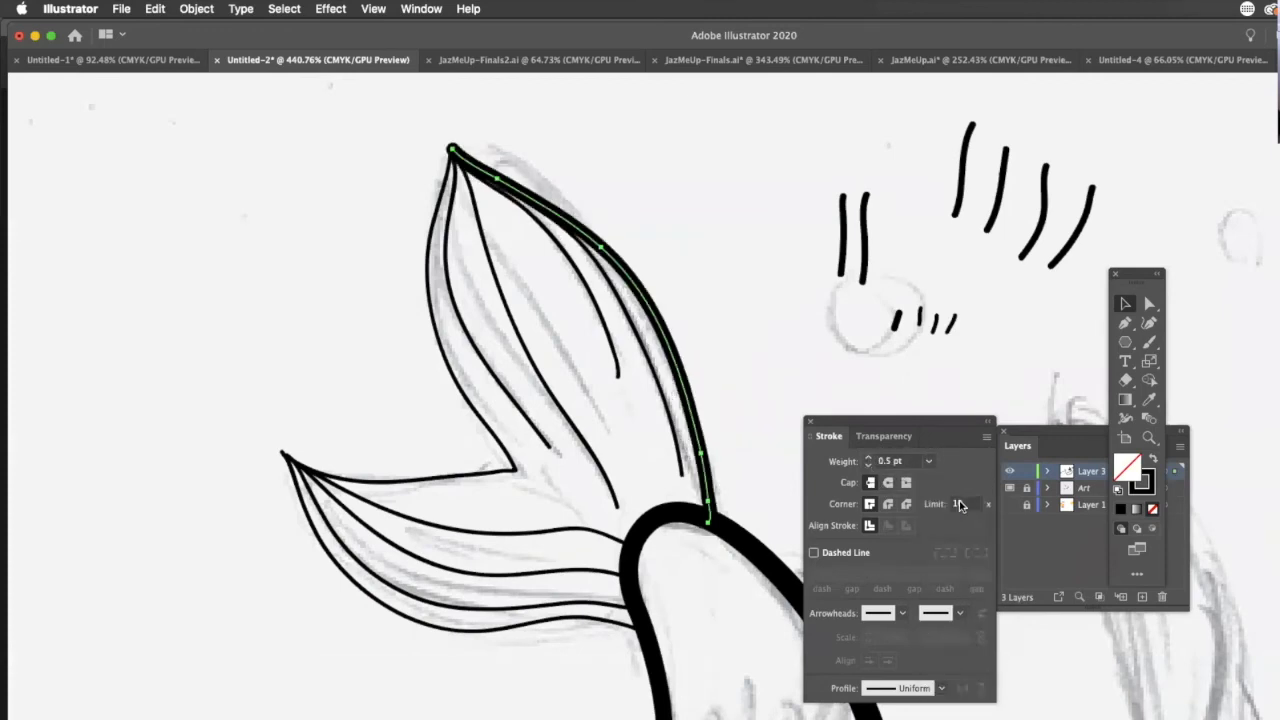
- Set the two fin edges that meet in the tail's notch to a 0.25 pt stroke weight
click(456, 380)
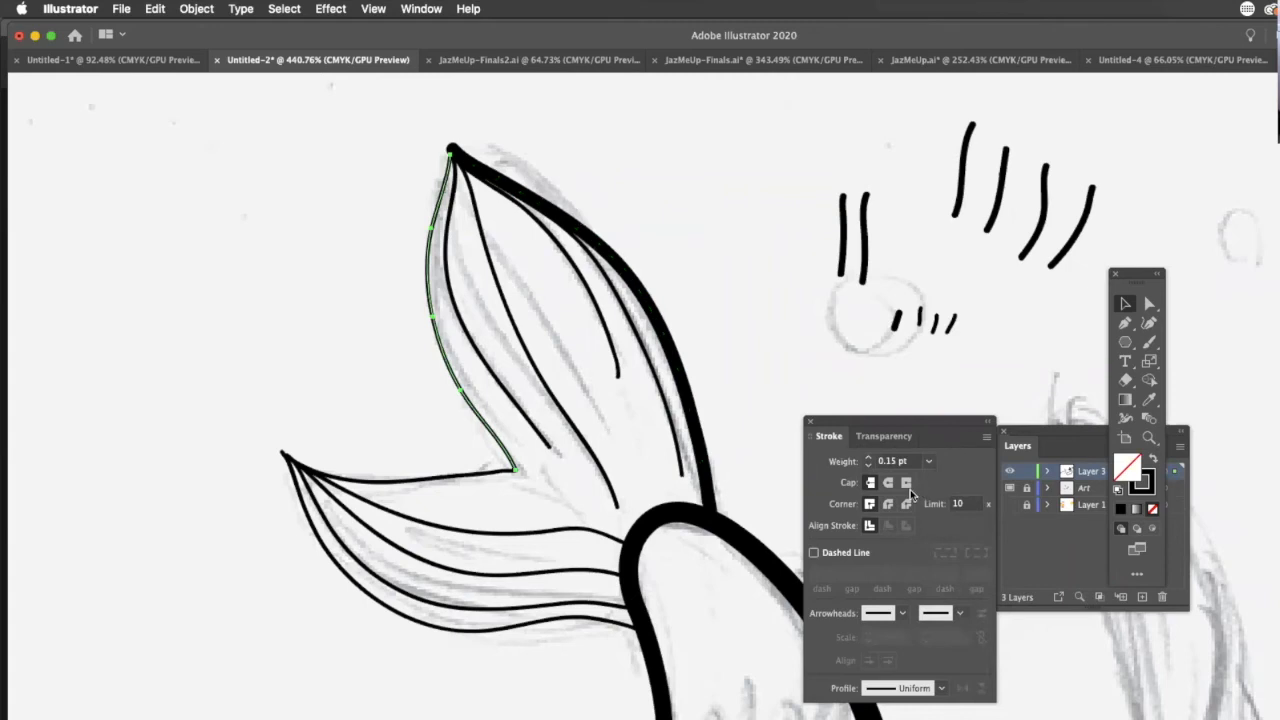
click(928, 461)
click(959, 496)
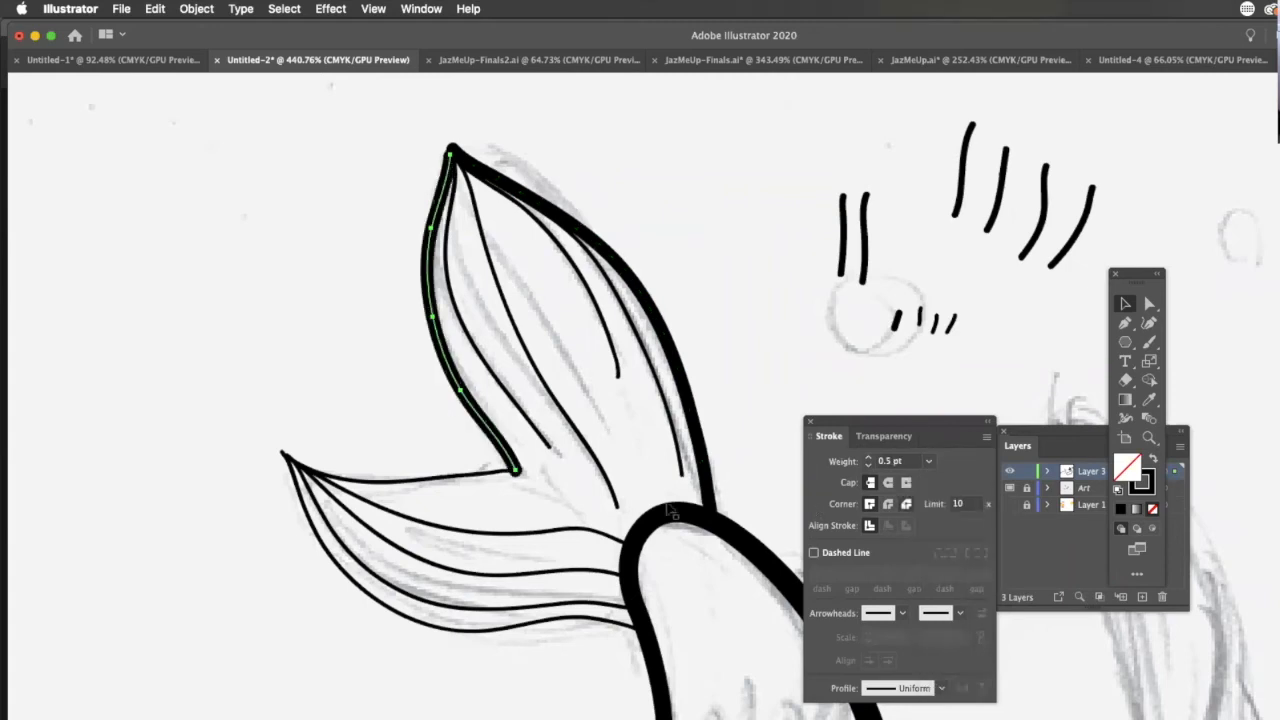
click(868, 465)
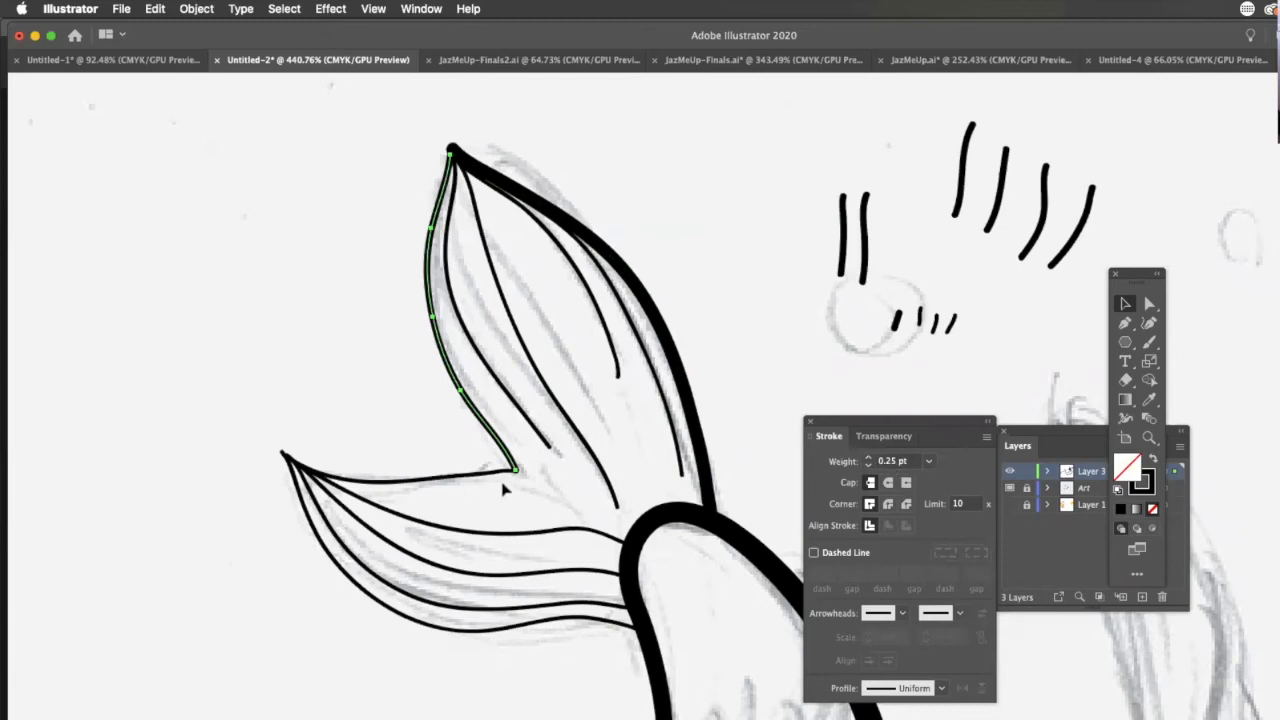
click(489, 476)
click(868, 457)
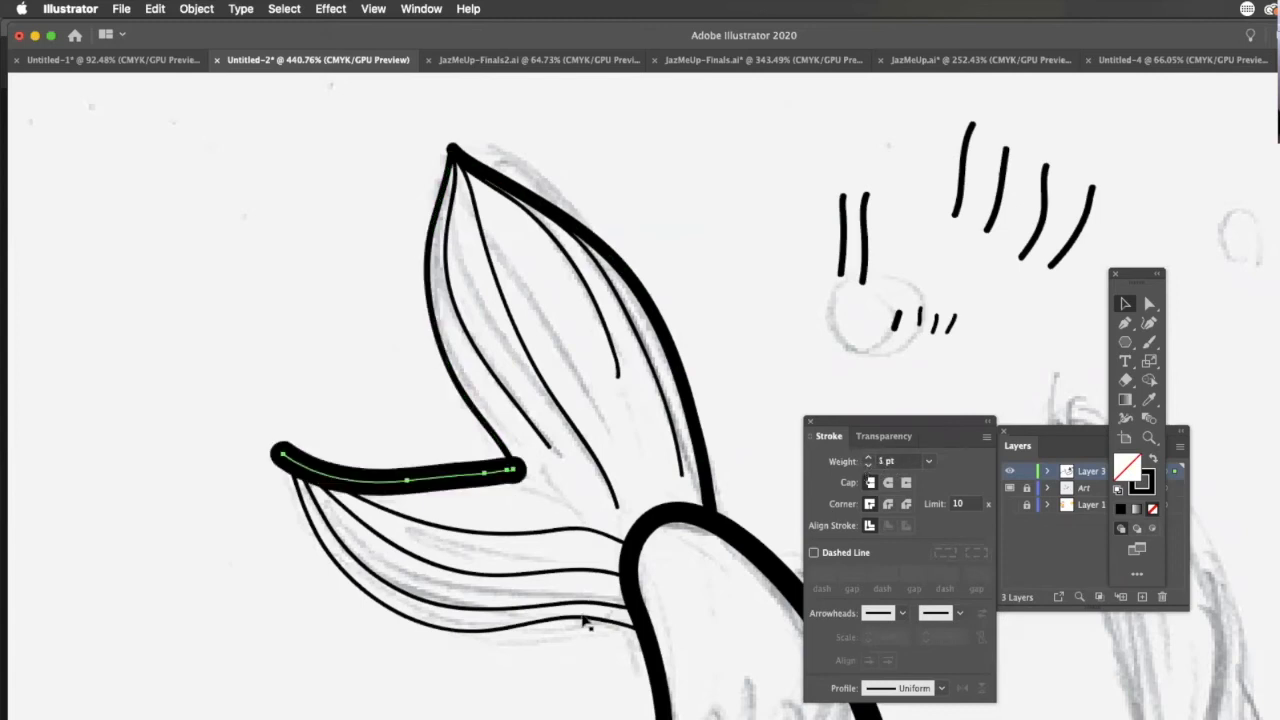
click(868, 466)
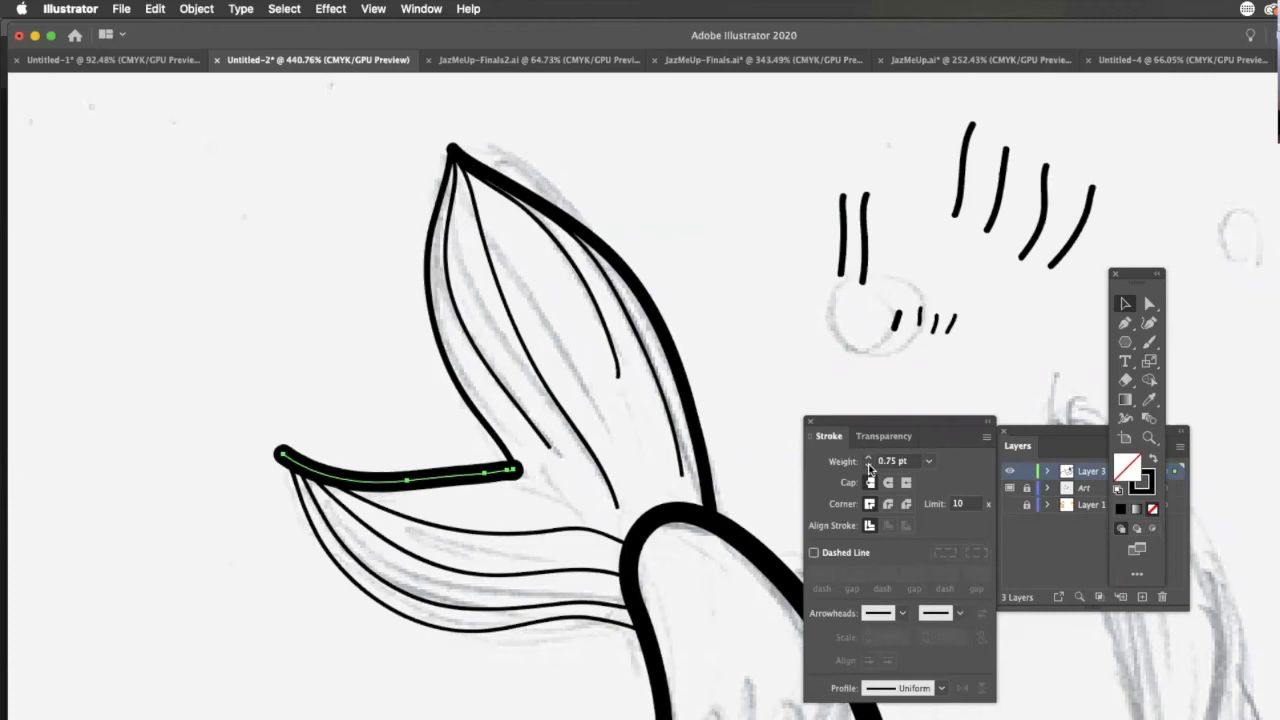
click(868, 466)
click(868, 466)
- Set the stroke weight of the lower tail fin's outer edge to 0.5 pt
click(626, 627)
click(868, 458)
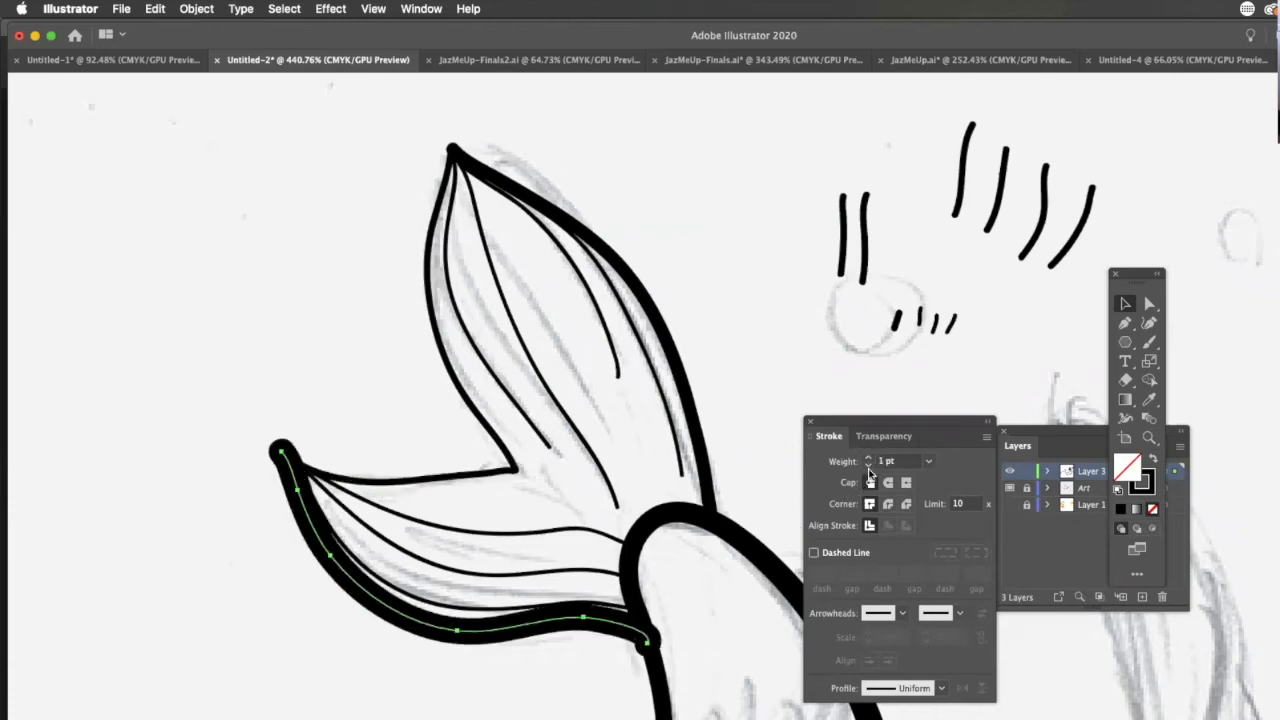
click(868, 466)
click(868, 466)
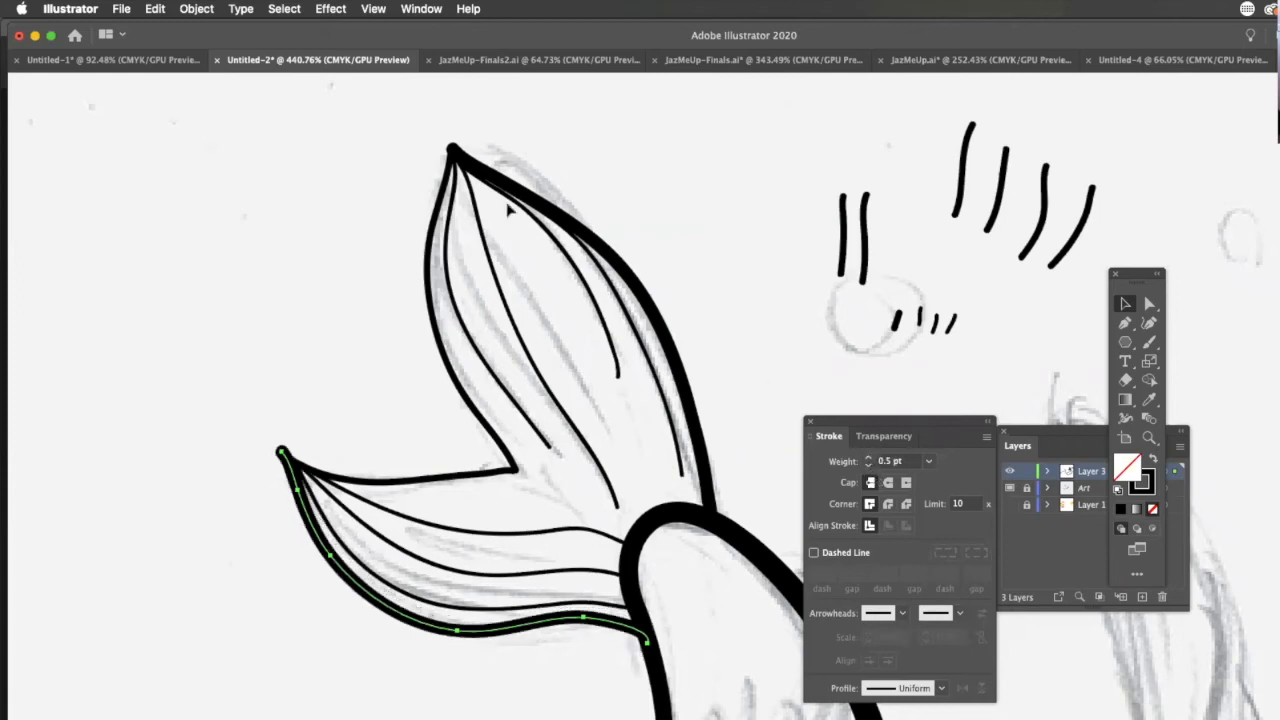
- Thicken both fin edges meeting in the tail's notch to 0.5 pt to match the outer edges
click(450, 178)
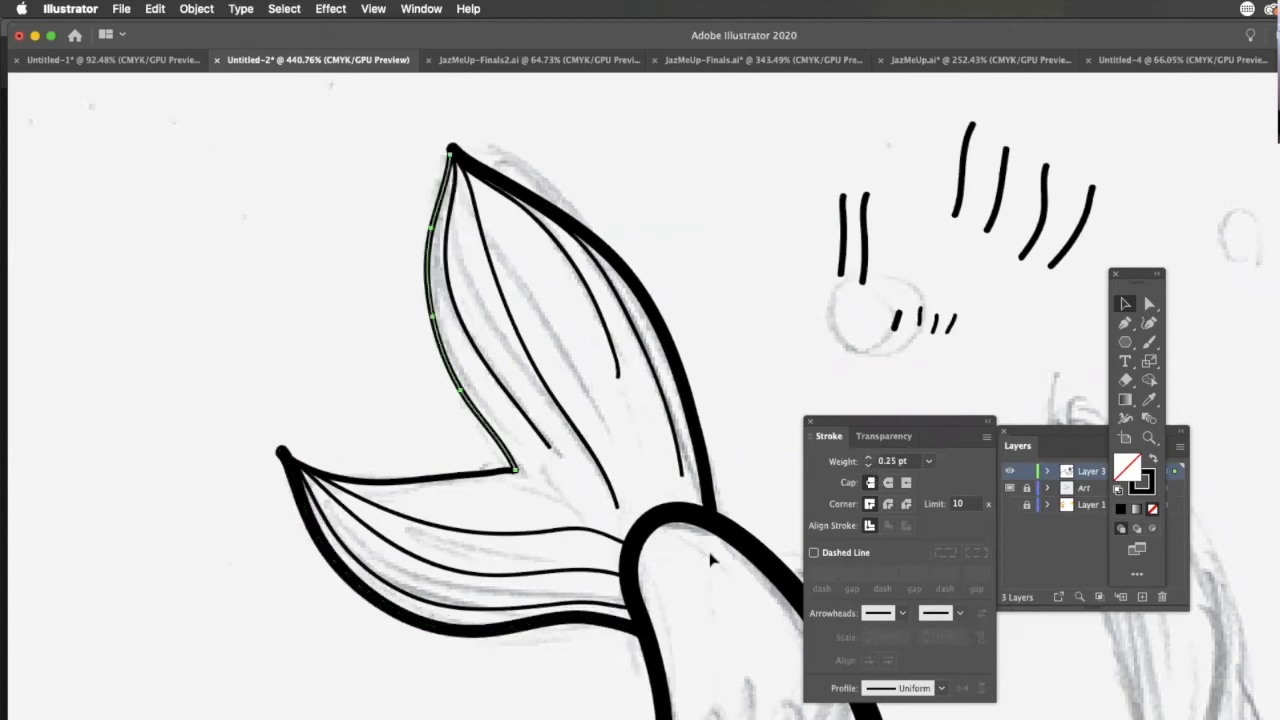
click(709, 579)
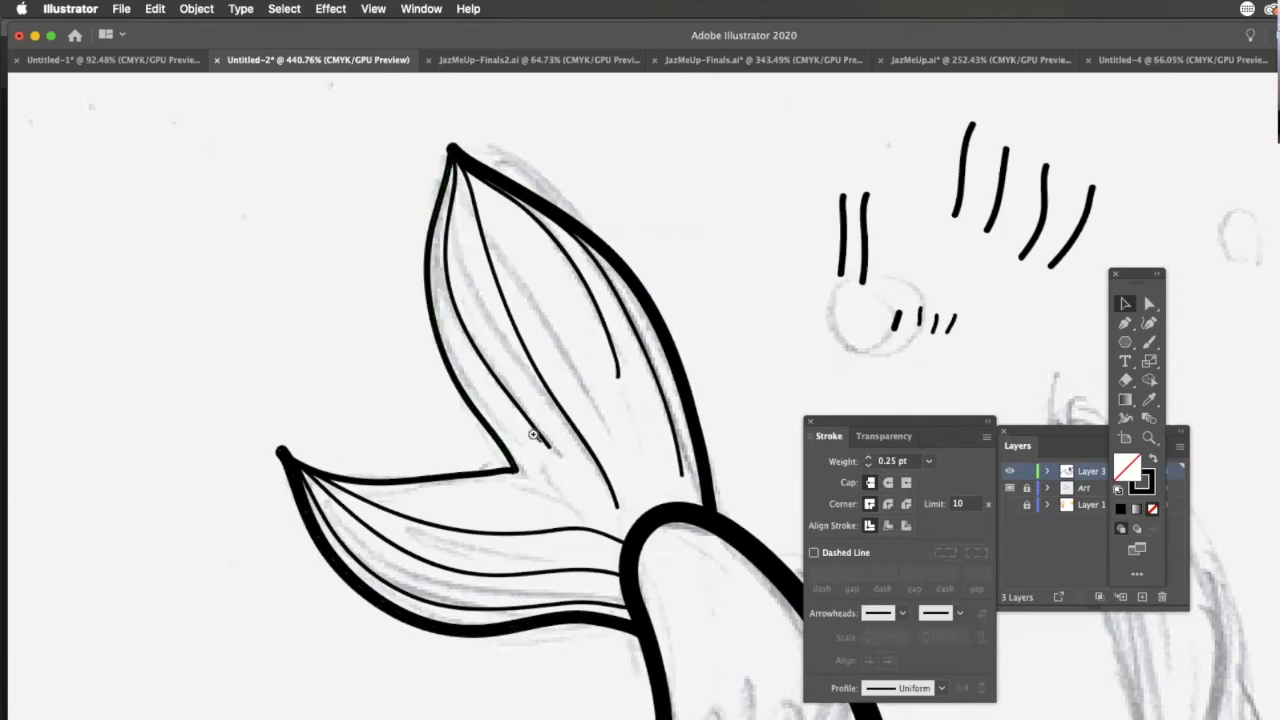
click(508, 458)
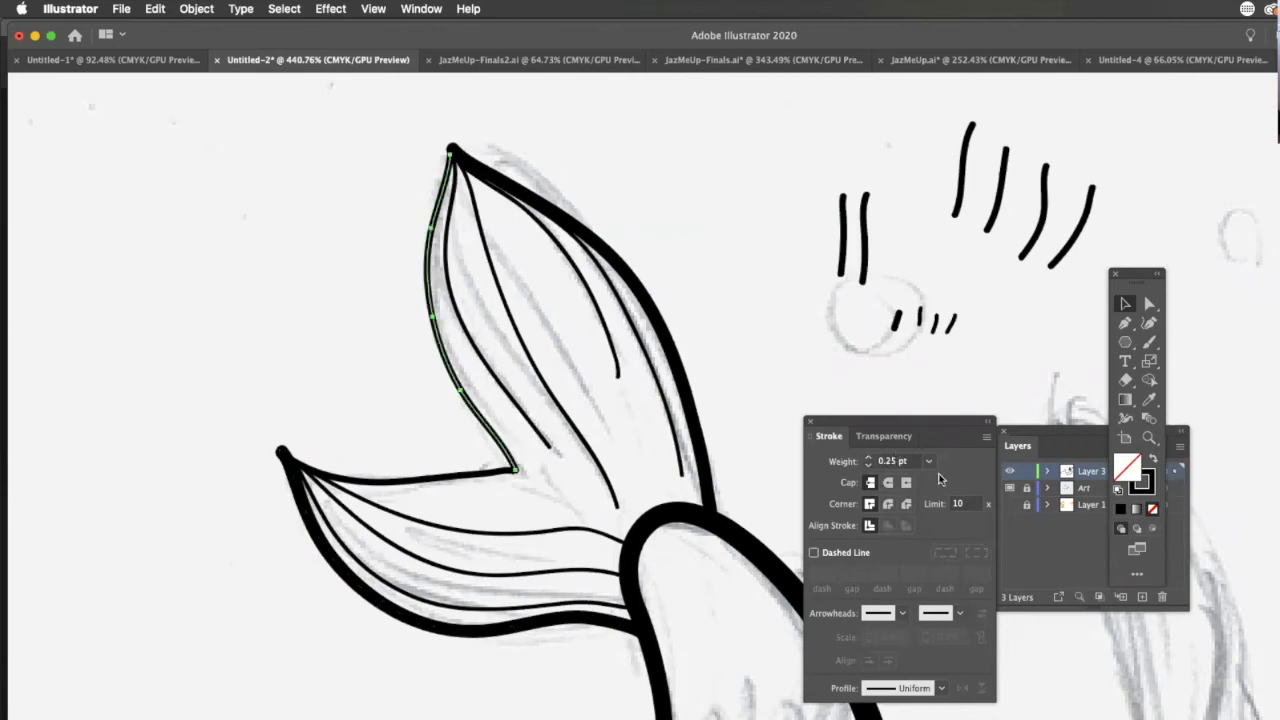
click(869, 457)
click(497, 474)
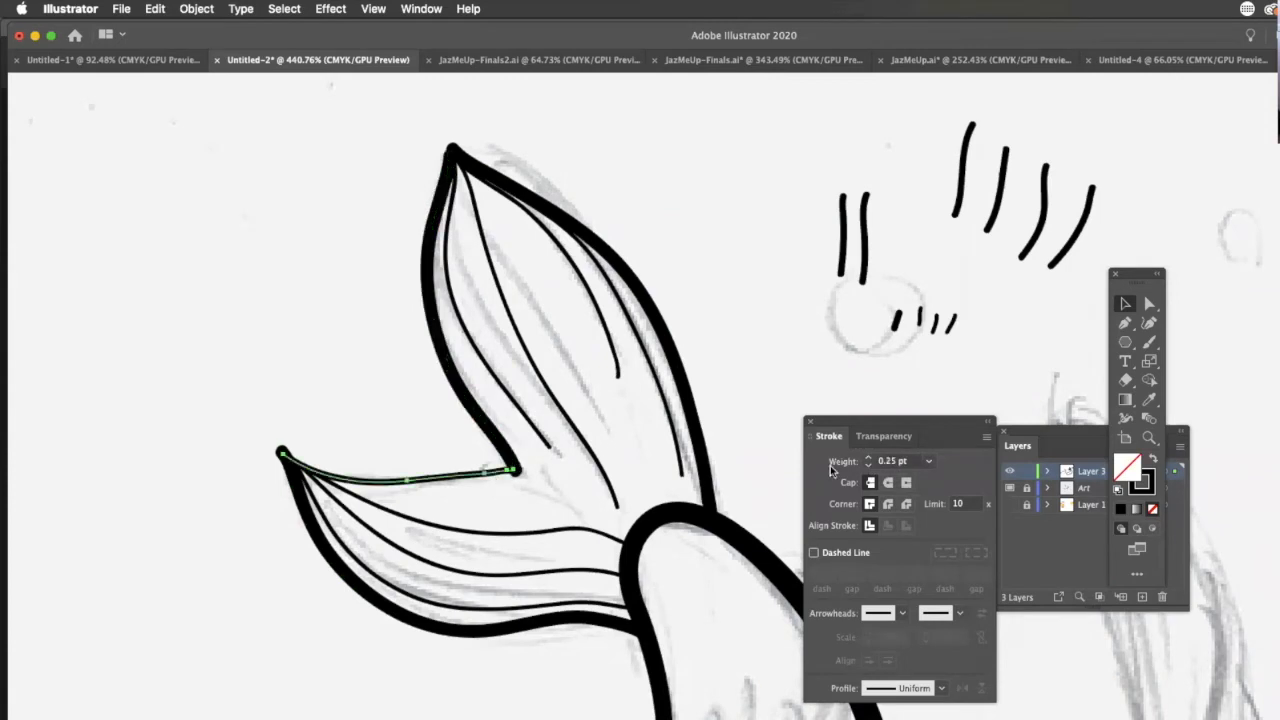
click(867, 458)
click(646, 252)
- Move the end anchor of the upper fin's inner edge onto the outer edge's endpoint at the fin tip
drag(440, 153, 806, 357)
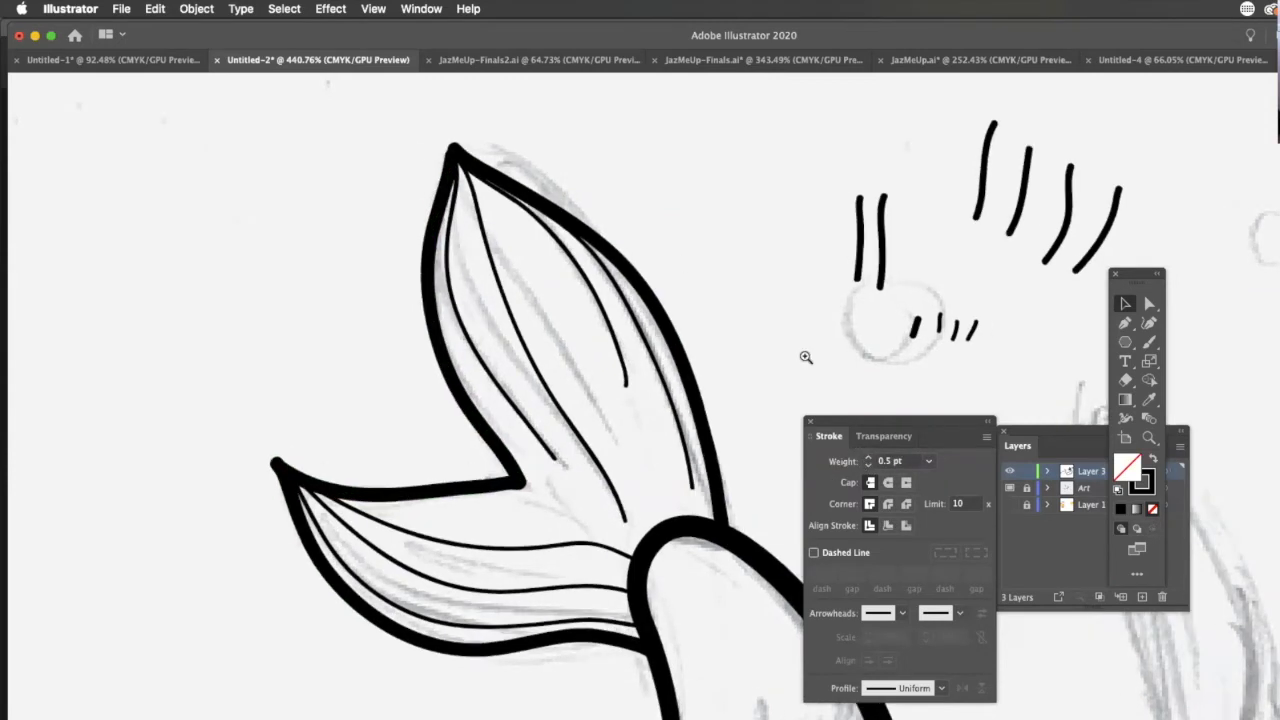
click(680, 265)
click(1149, 303)
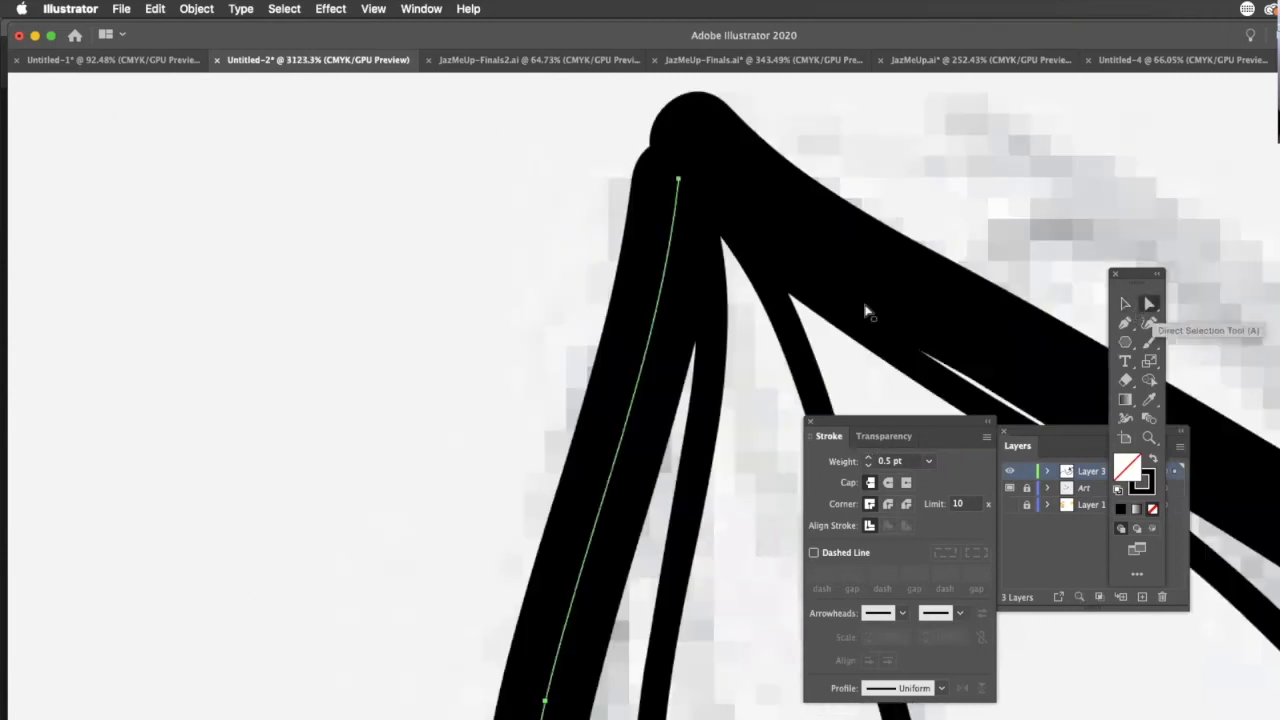
click(680, 182)
click(663, 240)
drag(679, 183, 698, 143)
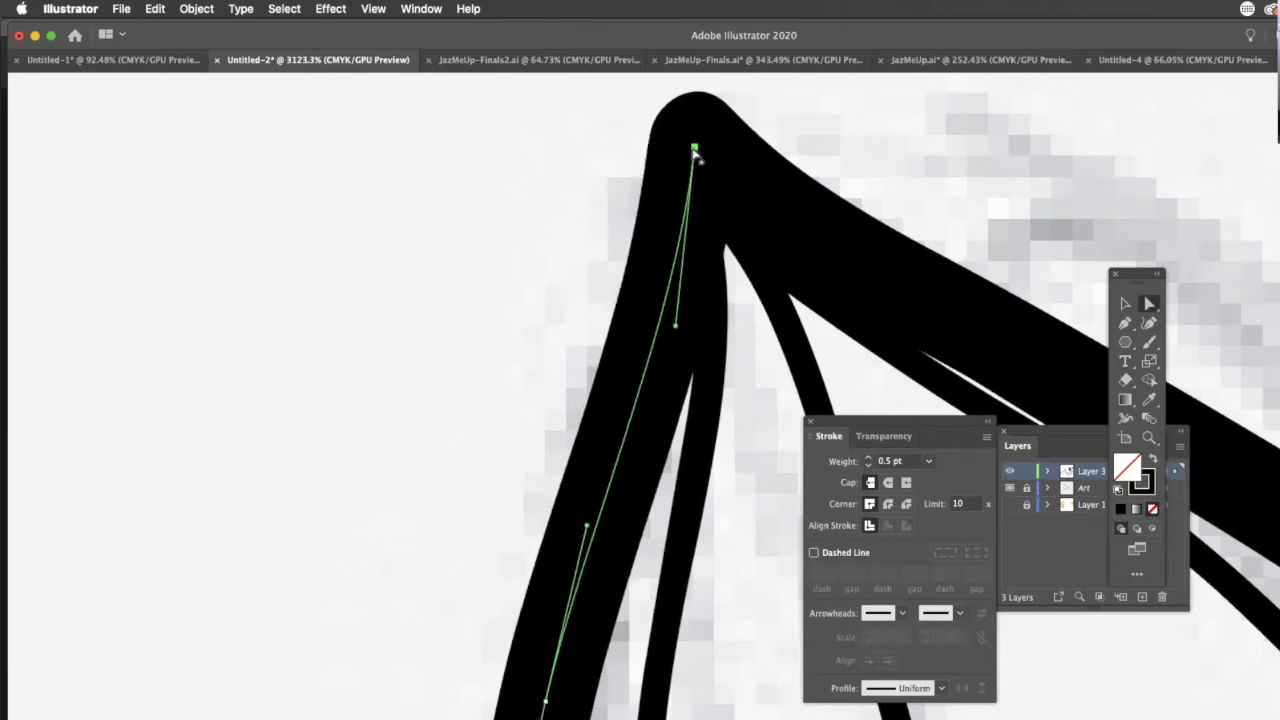
- Nudge the anchor point on the lower fin's middle ray near the fin tip
drag(625, 632, 929, 220)
drag(668, 257, 765, 100)
drag(583, 503, 740, 170)
drag(614, 420, 692, 290)
scroll(370, 410, down, 3)
click(371, 414)
click(702, 298)
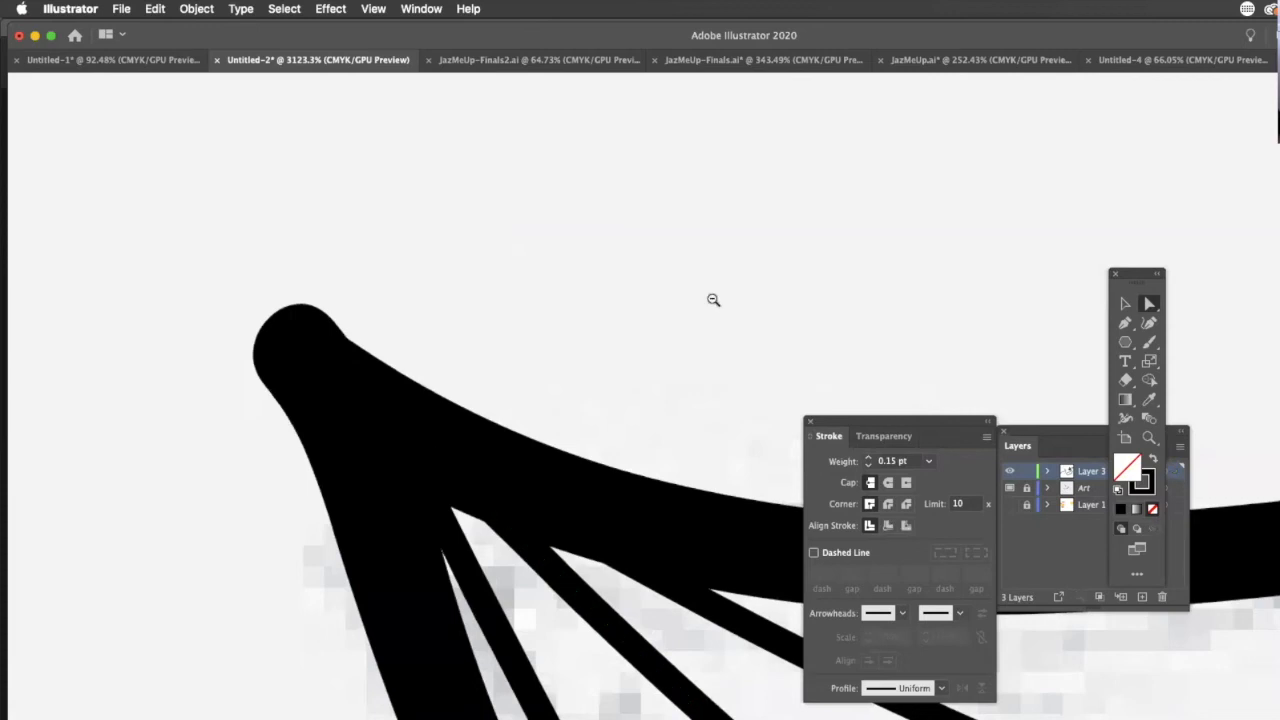
alt+super+click(732, 309)
alt+super+click(634, 456)
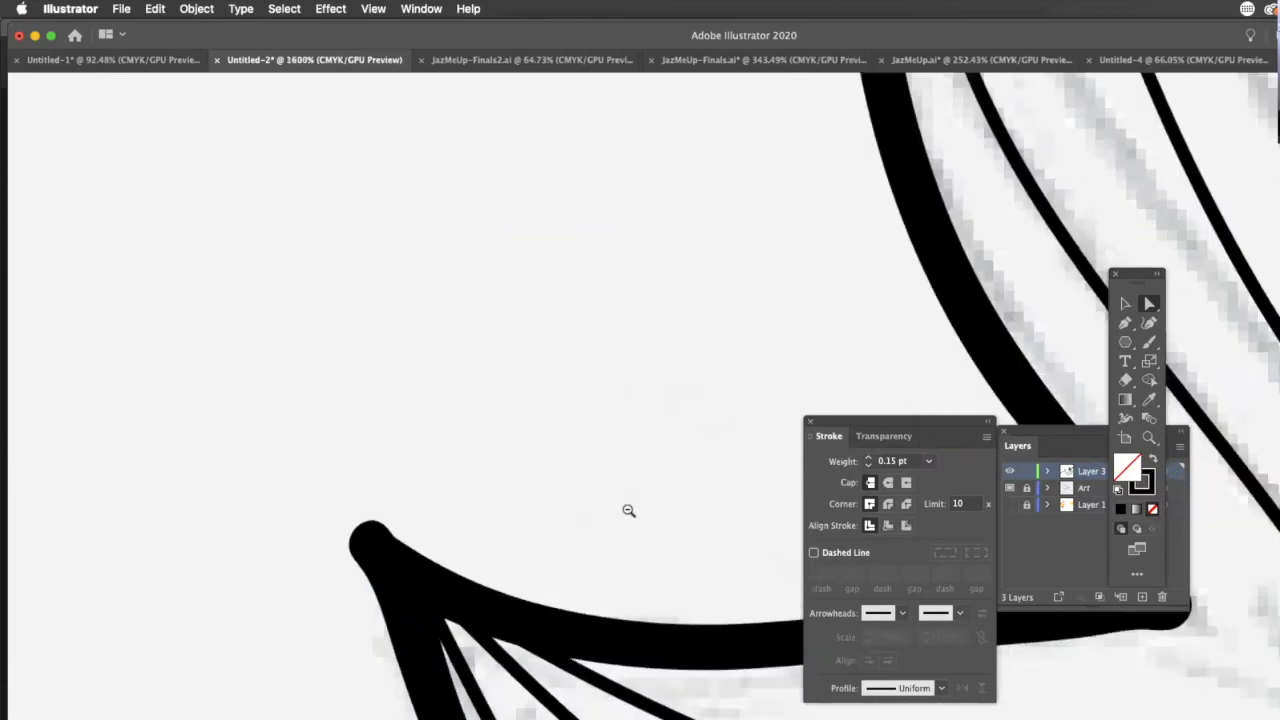
click(577, 601)
drag(561, 583, 555, 591)
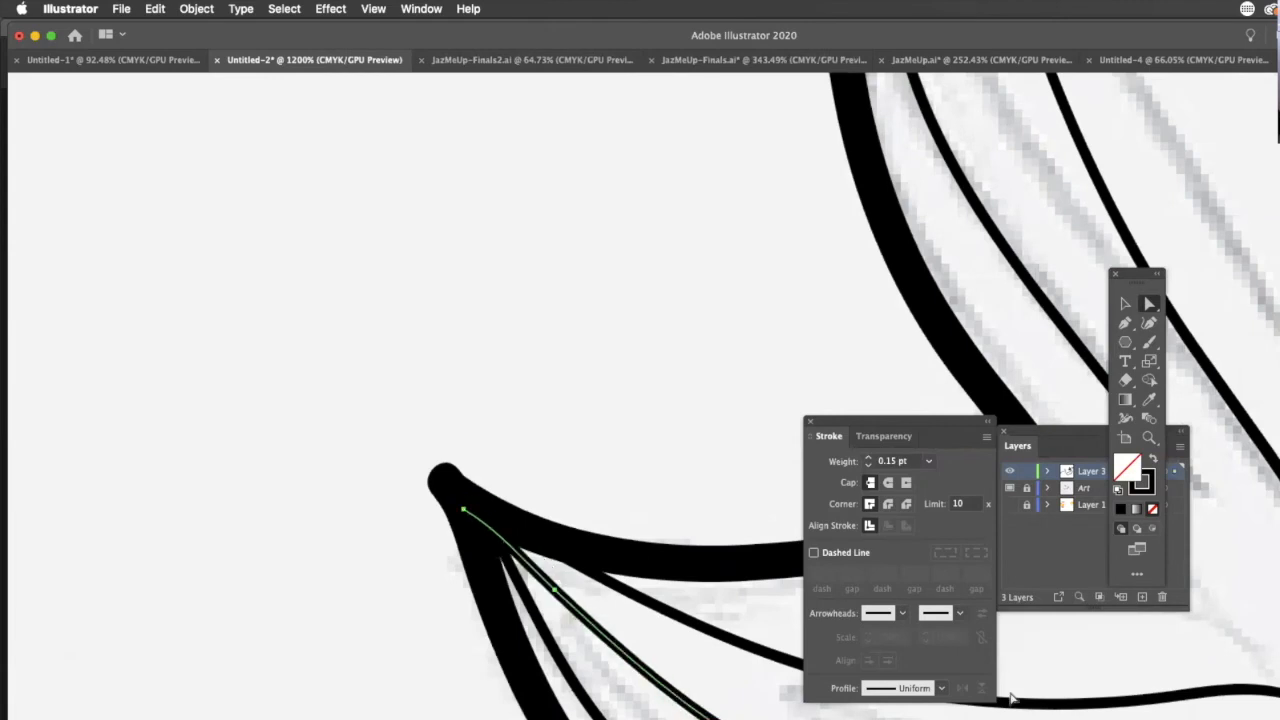
- Draw an ellipse over the fish's sketched eye and set its stroke weight to 2 pt
alt+click(772, 648)
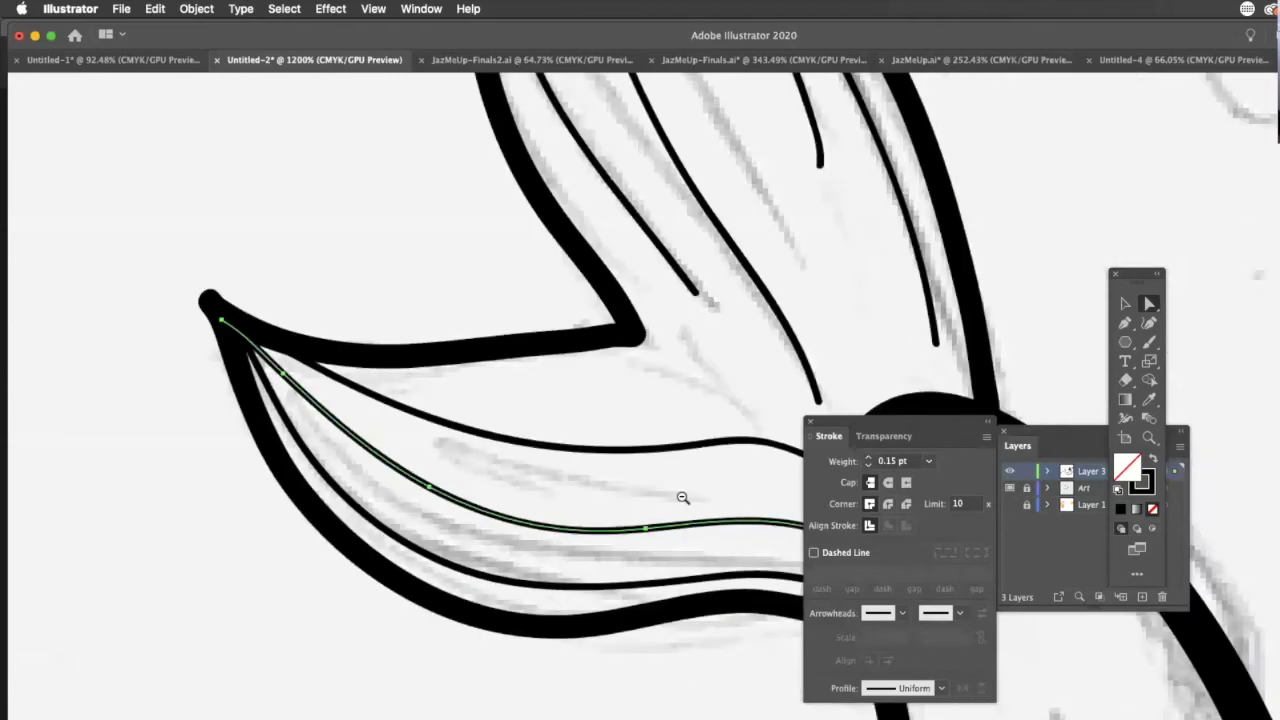
alt+click(638, 418)
alt+click(695, 440)
alt+click(783, 532)
alt+click(738, 568)
drag(613, 719, 722, 692)
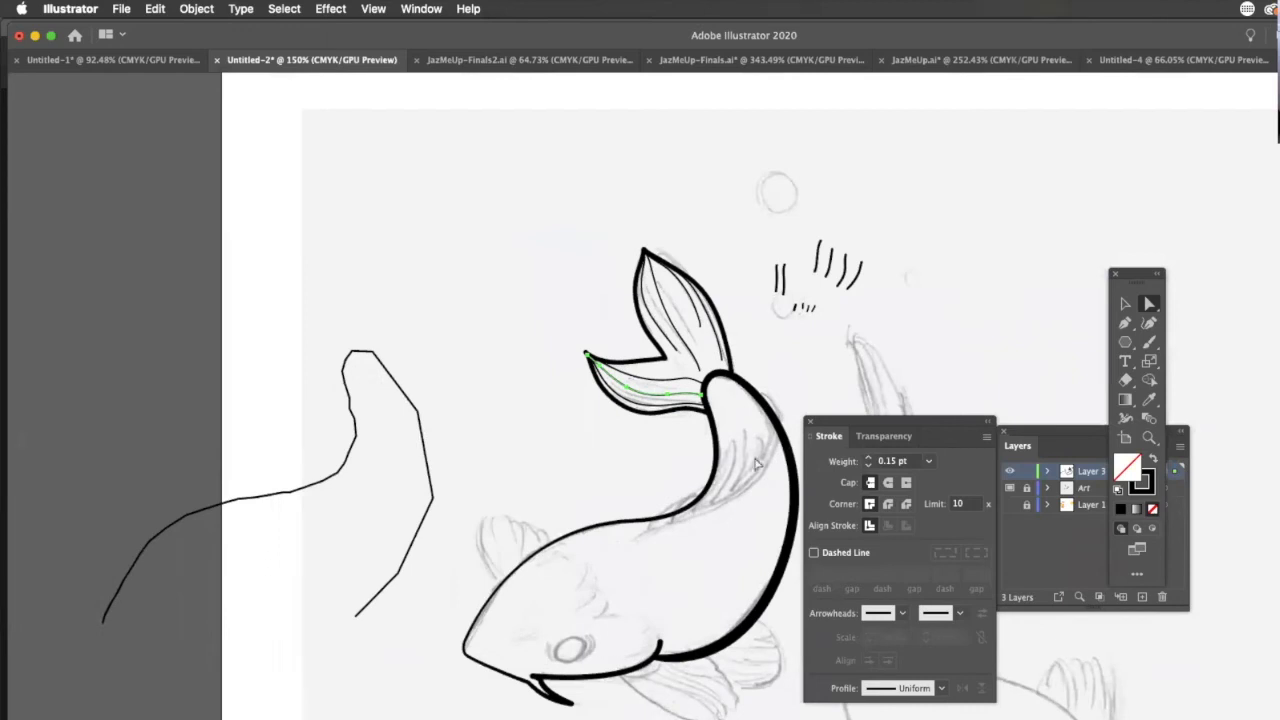
drag(594, 643, 712, 709)
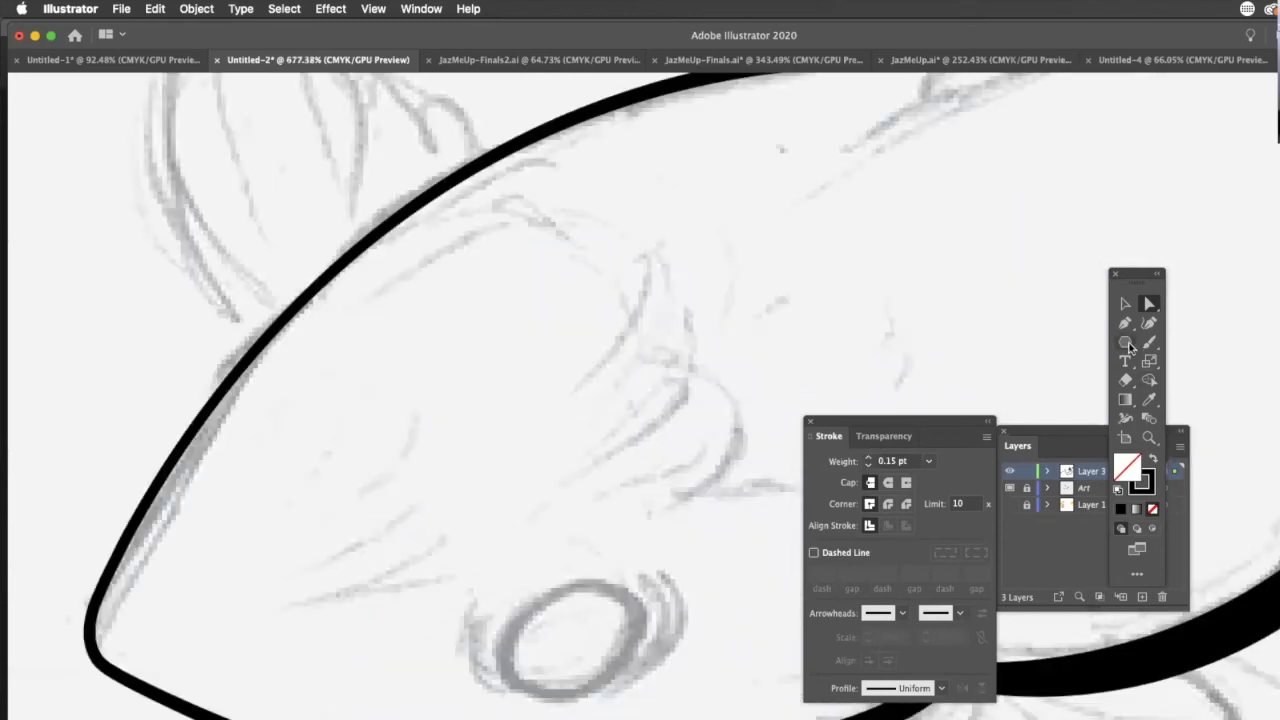
drag(1127, 343, 1199, 363)
mouse_move(604, 640)
mouse_down()
mouse_move(658, 692)
mouse_move(656, 708)
mouse_up()
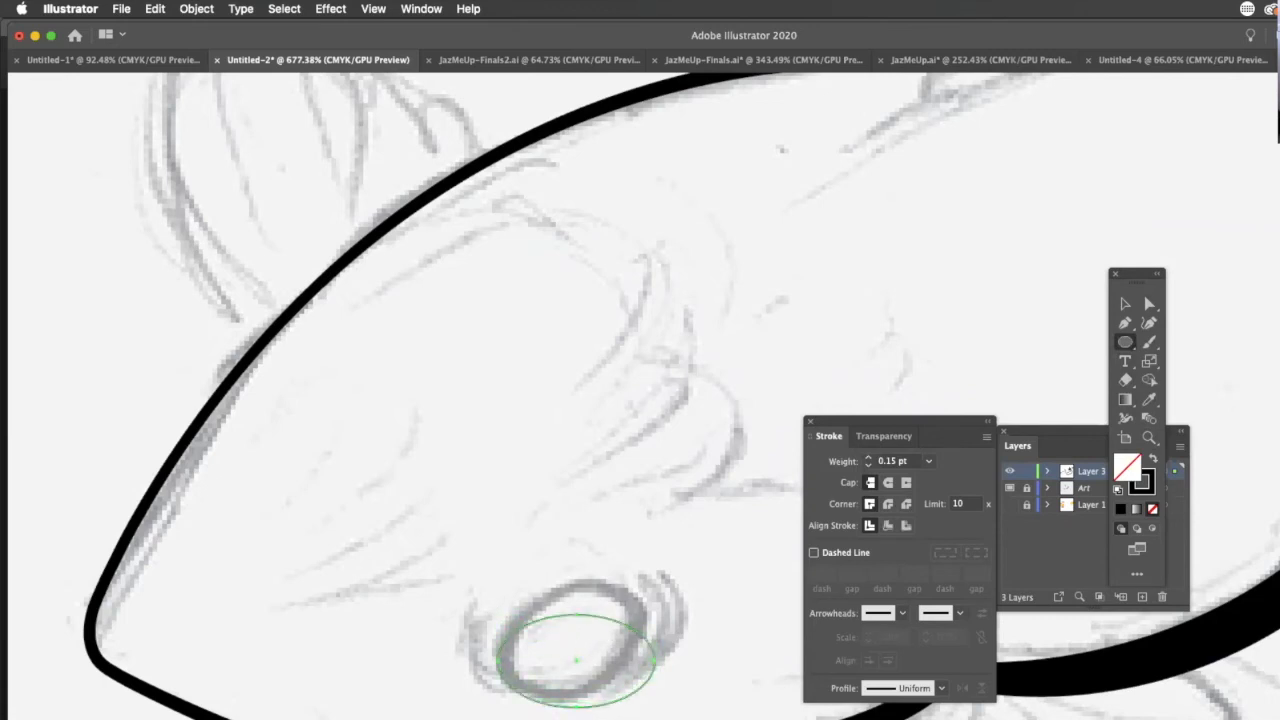
click(868, 457)
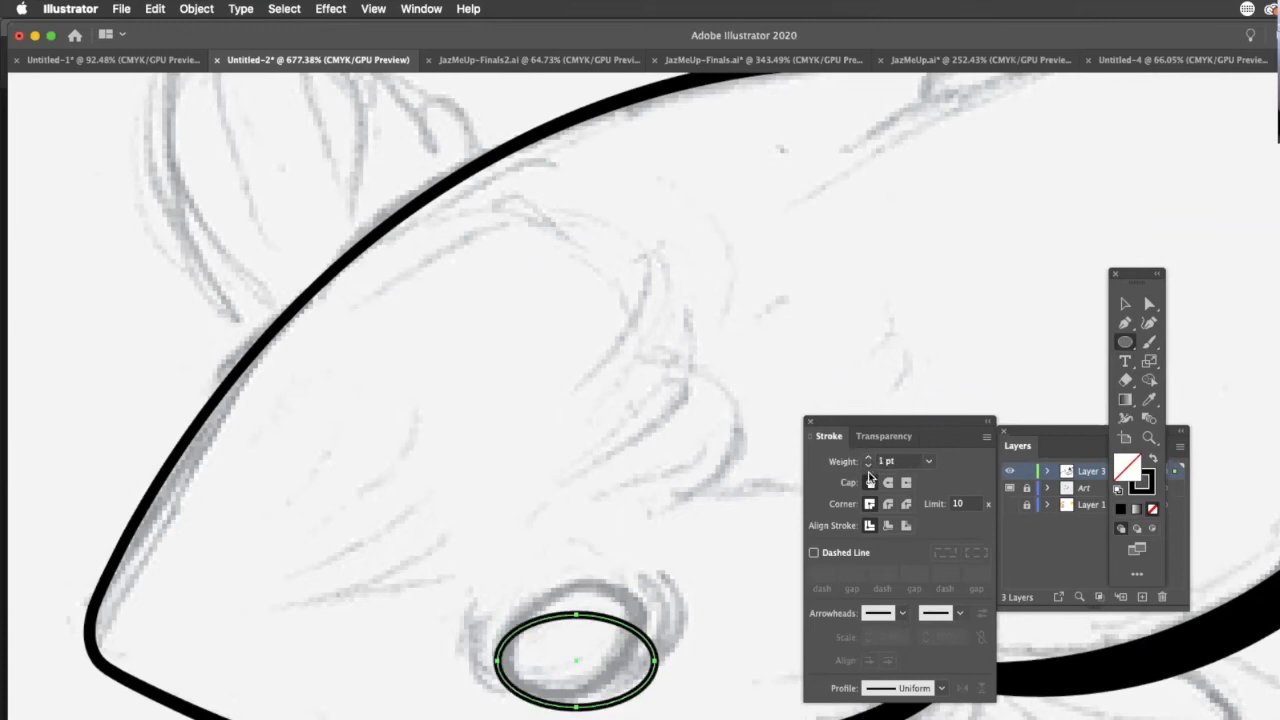
click(868, 457)
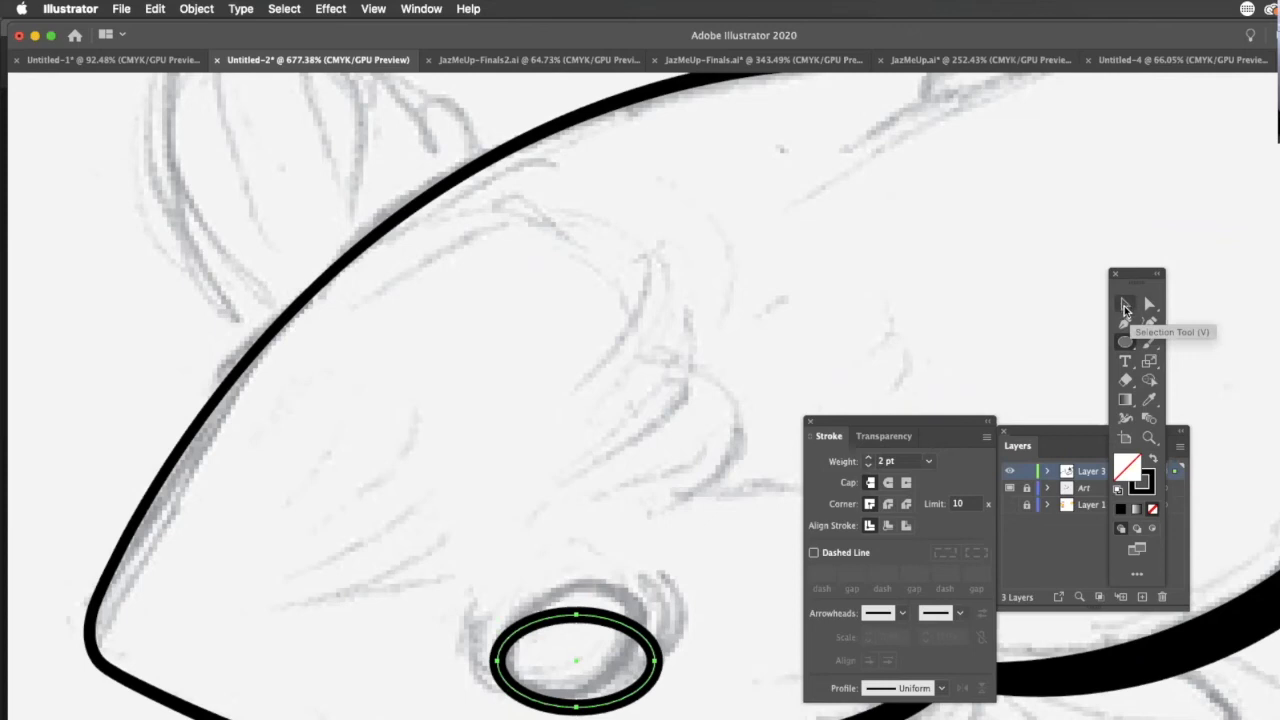
- Rotate the eye ellipse counterclockwise to match the sketch's tilt and shift it up onto the sketched eye
click(1124, 305)
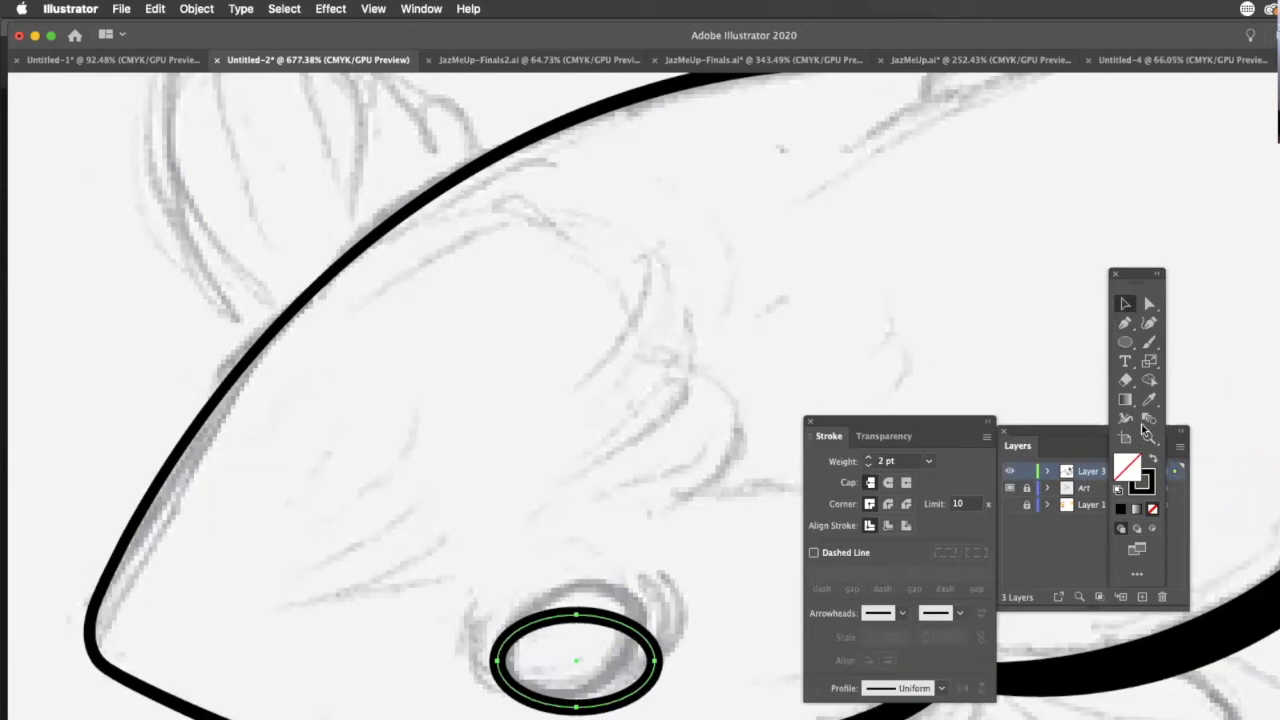
click(1151, 363)
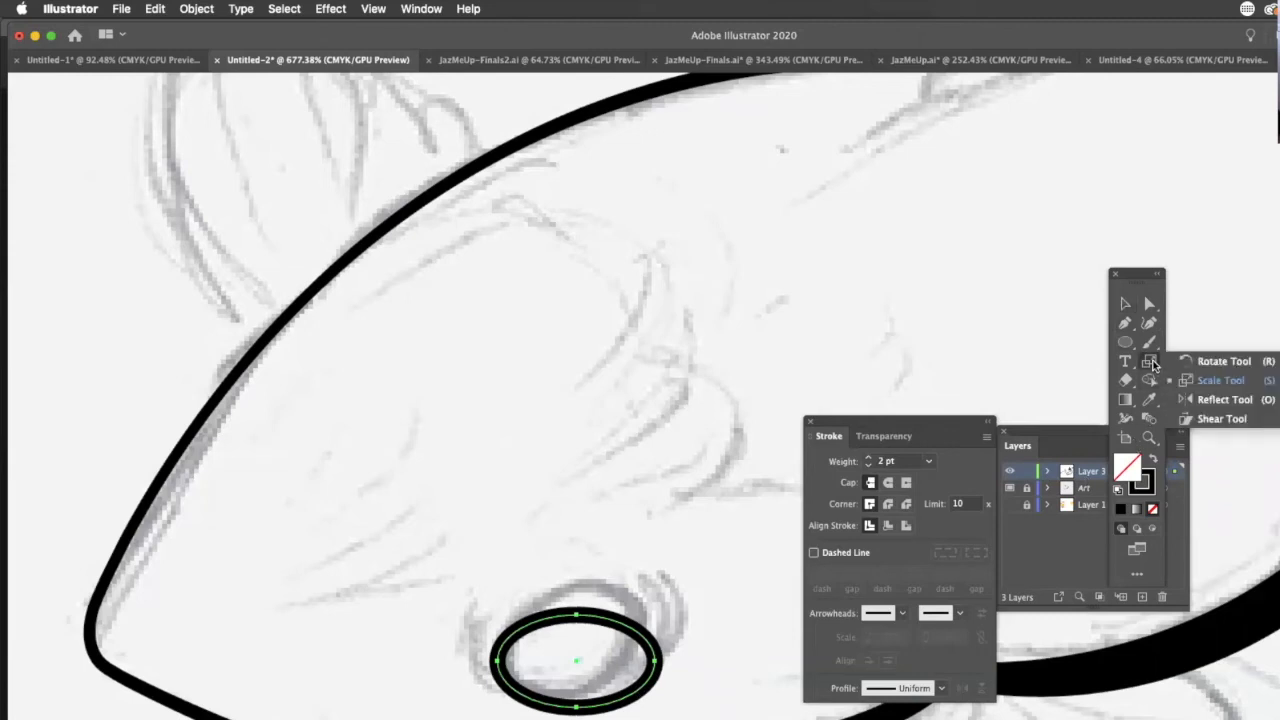
click(1220, 361)
drag(666, 693, 740, 652)
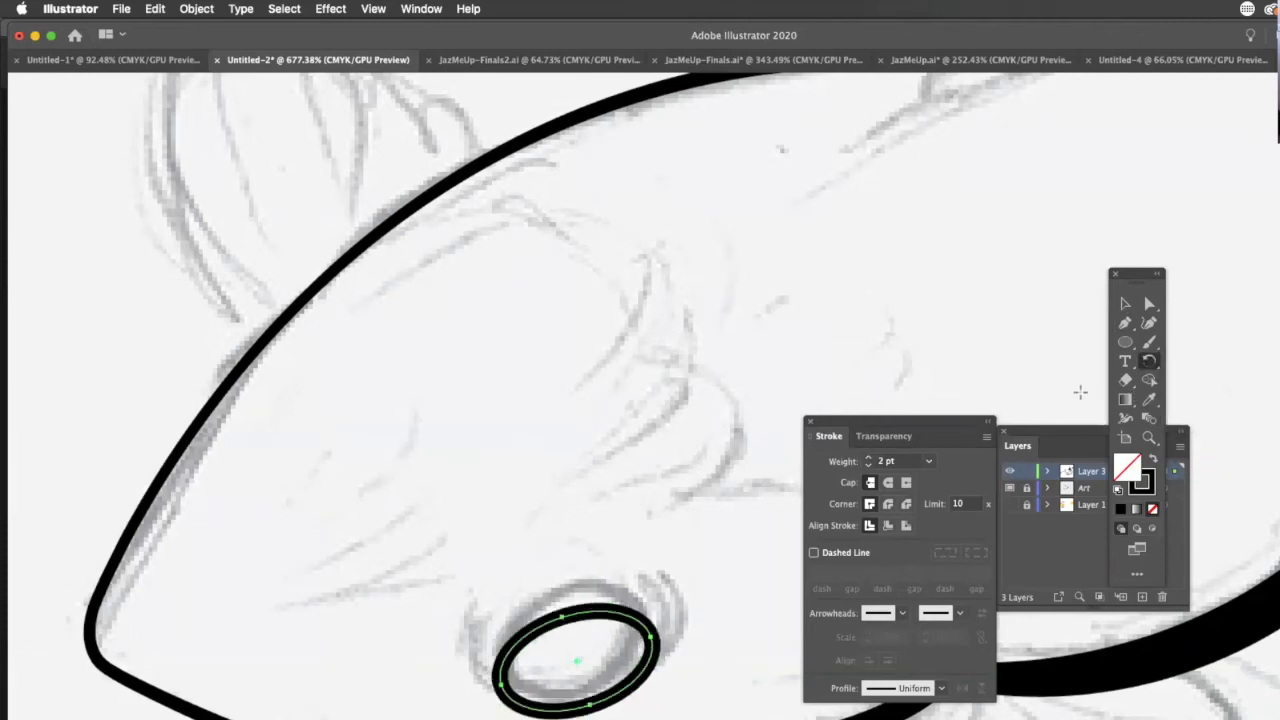
key(v)
mouse_move(628, 612)
mouse_down()
mouse_move(622, 624)
mouse_move(614, 600)
mouse_move(642, 614)
mouse_up()
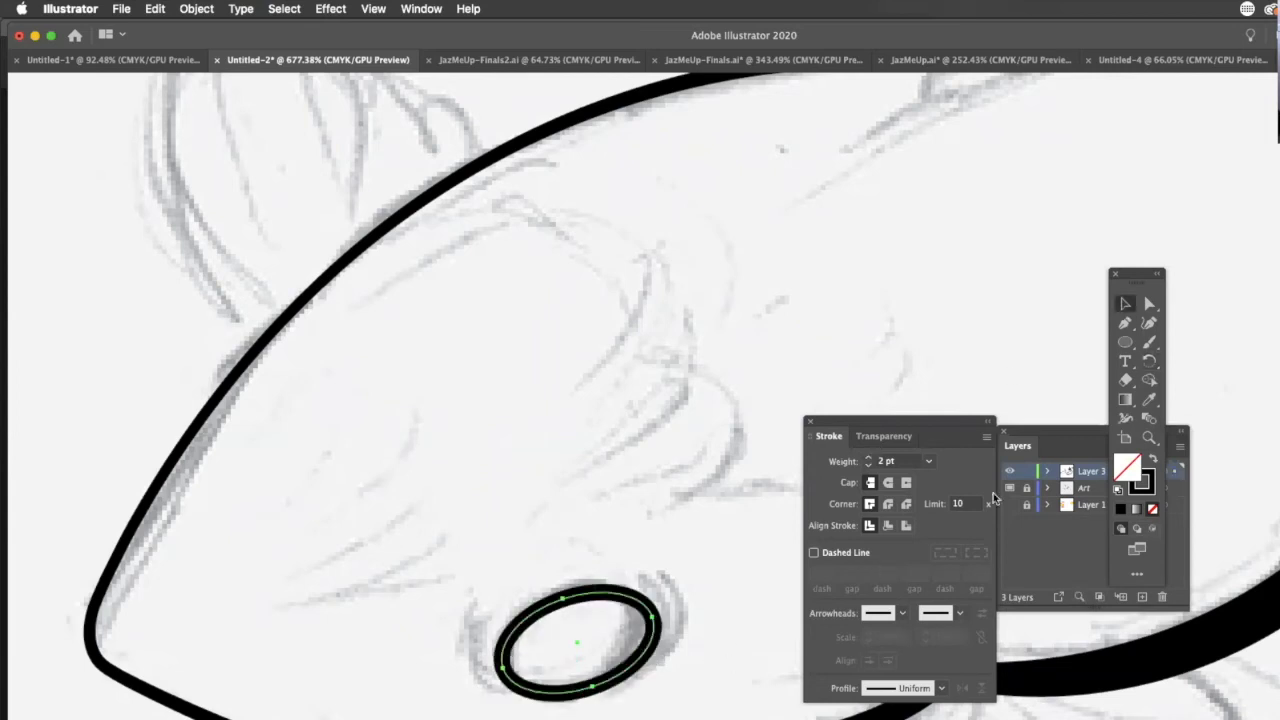
click(1149, 364)
drag(674, 648, 668, 660)
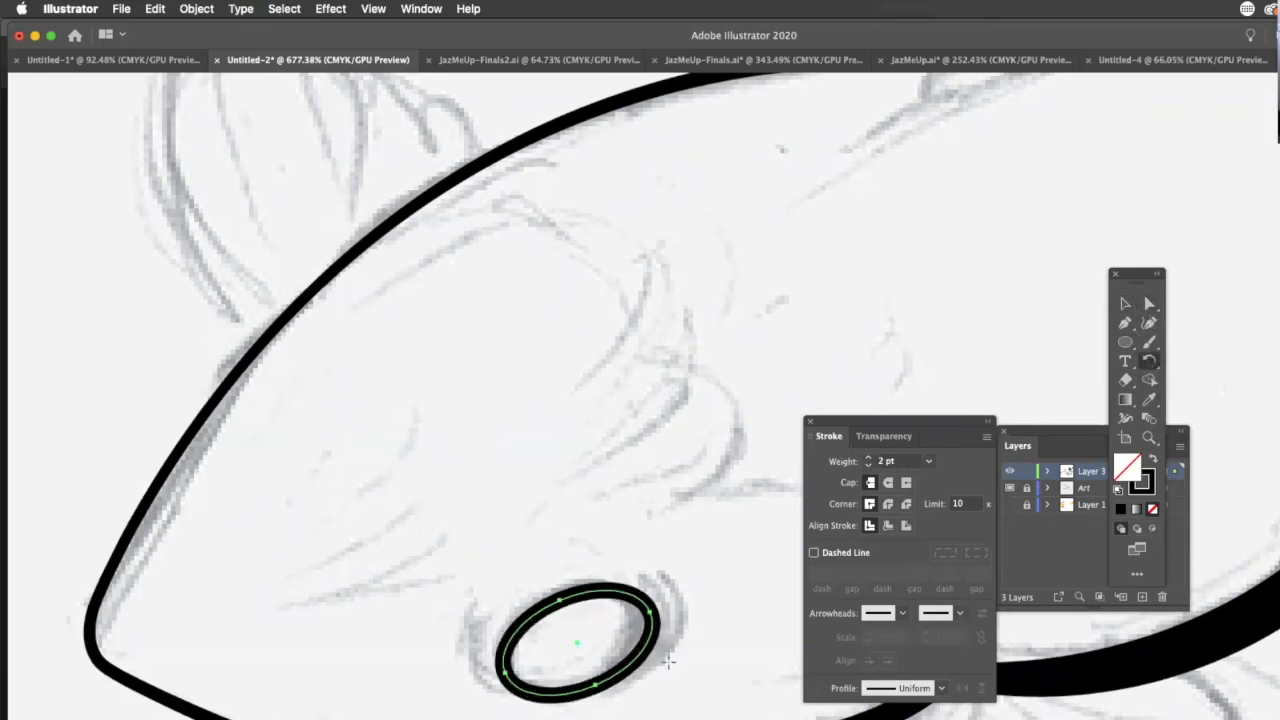
- Vary the eye ellipse's stroke with the Width tool, thinning its upper-left side while leaving the lower side heavier, and deselect it
click(1125, 303)
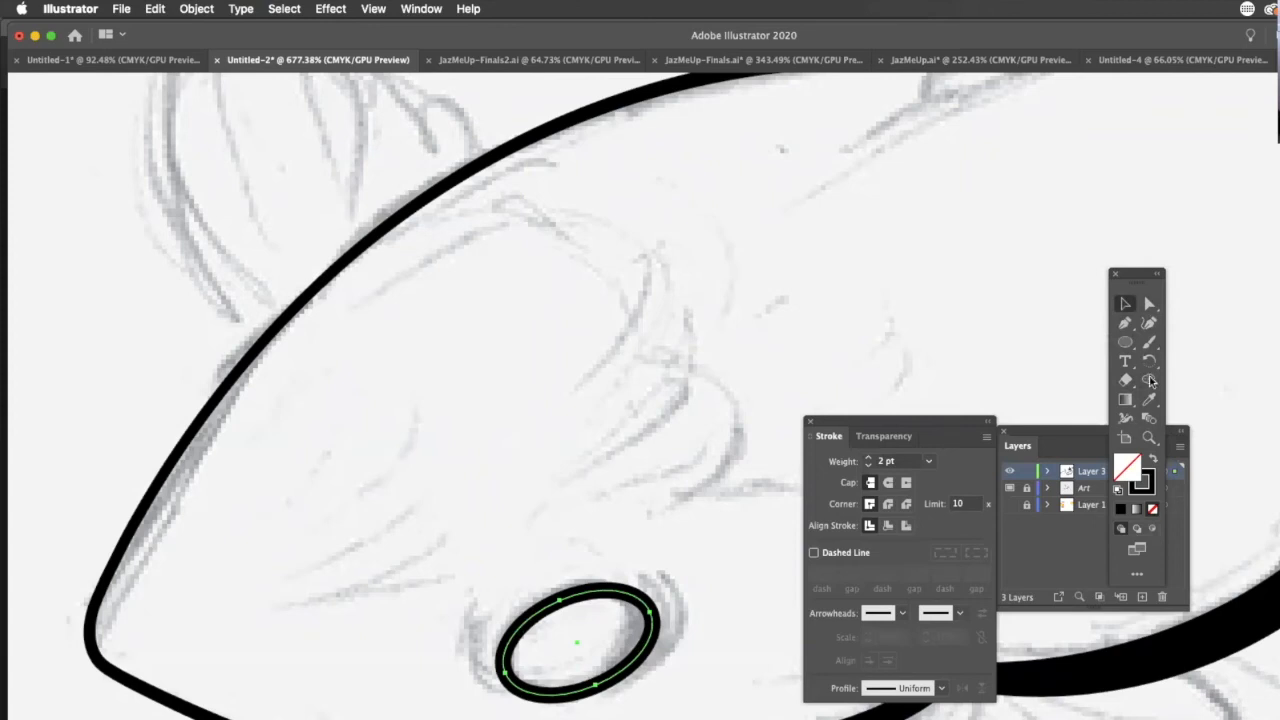
click(1125, 418)
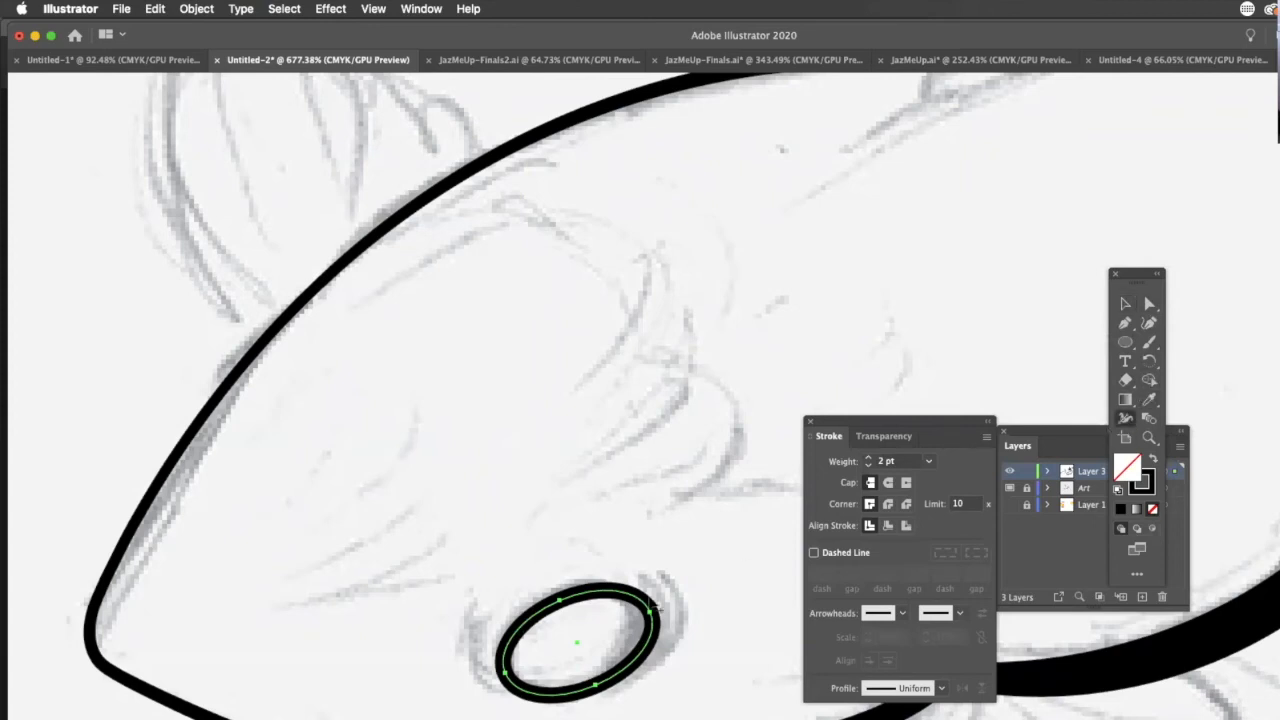
drag(566, 598, 537, 620)
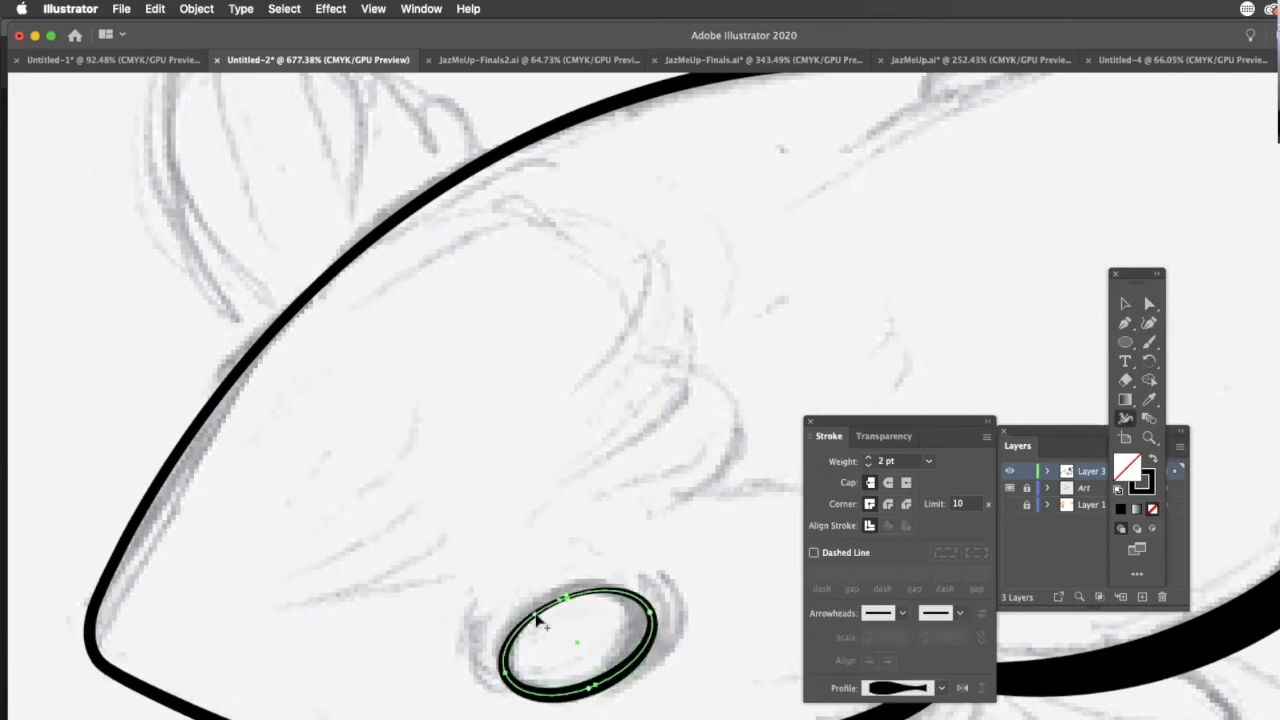
click(1121, 308)
click(692, 552)
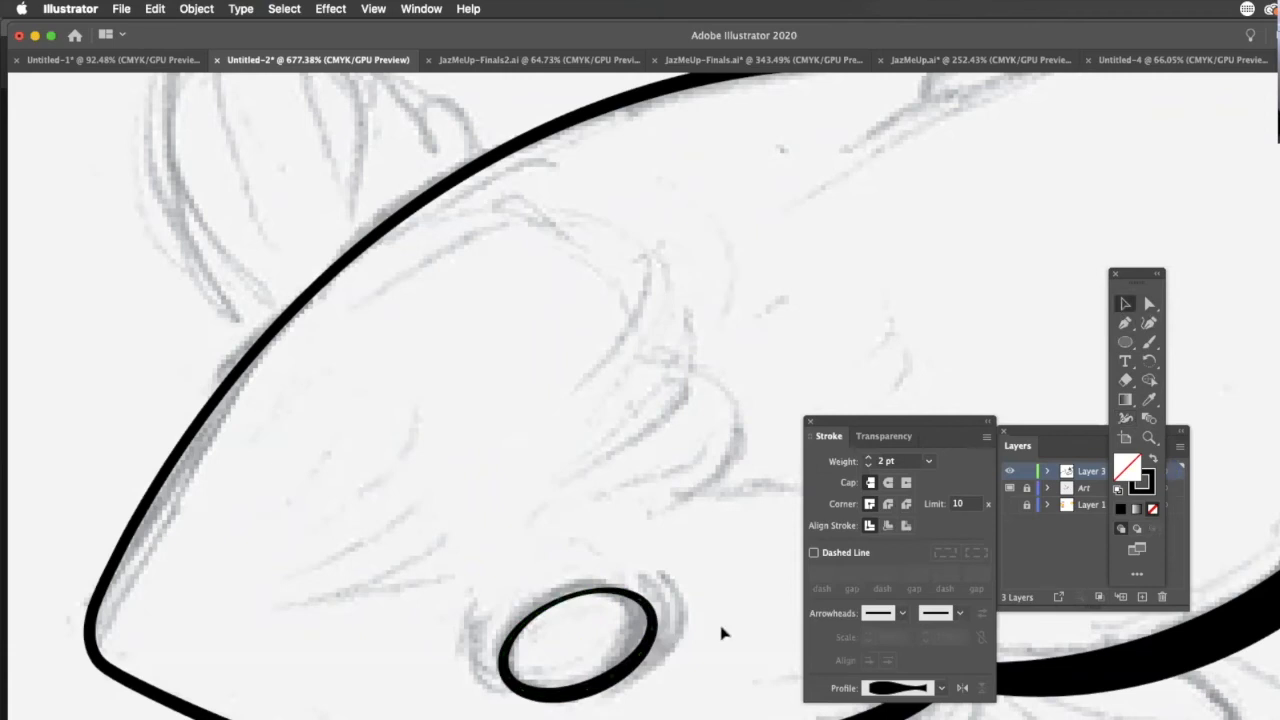
- Compare the inked fish with and without the sketch by toggling the visibility of the Art layer
drag(716, 687, 477, 463)
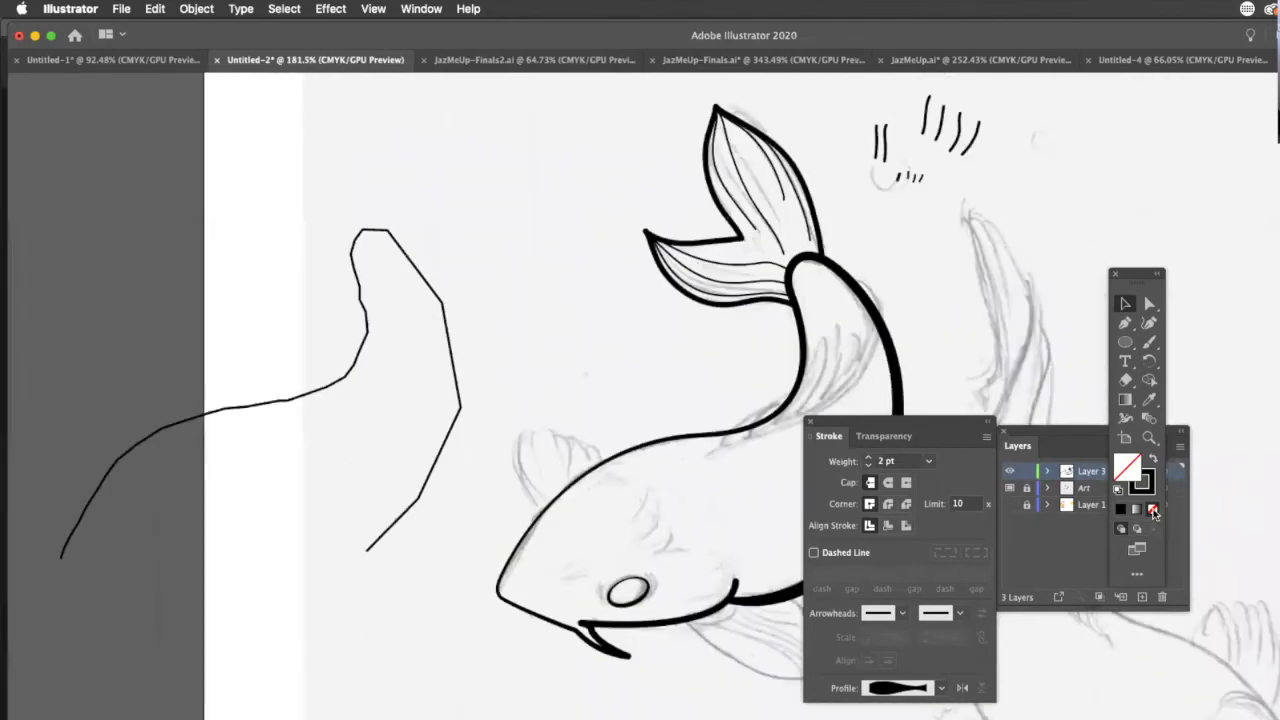
drag(1107, 405, 972, 326)
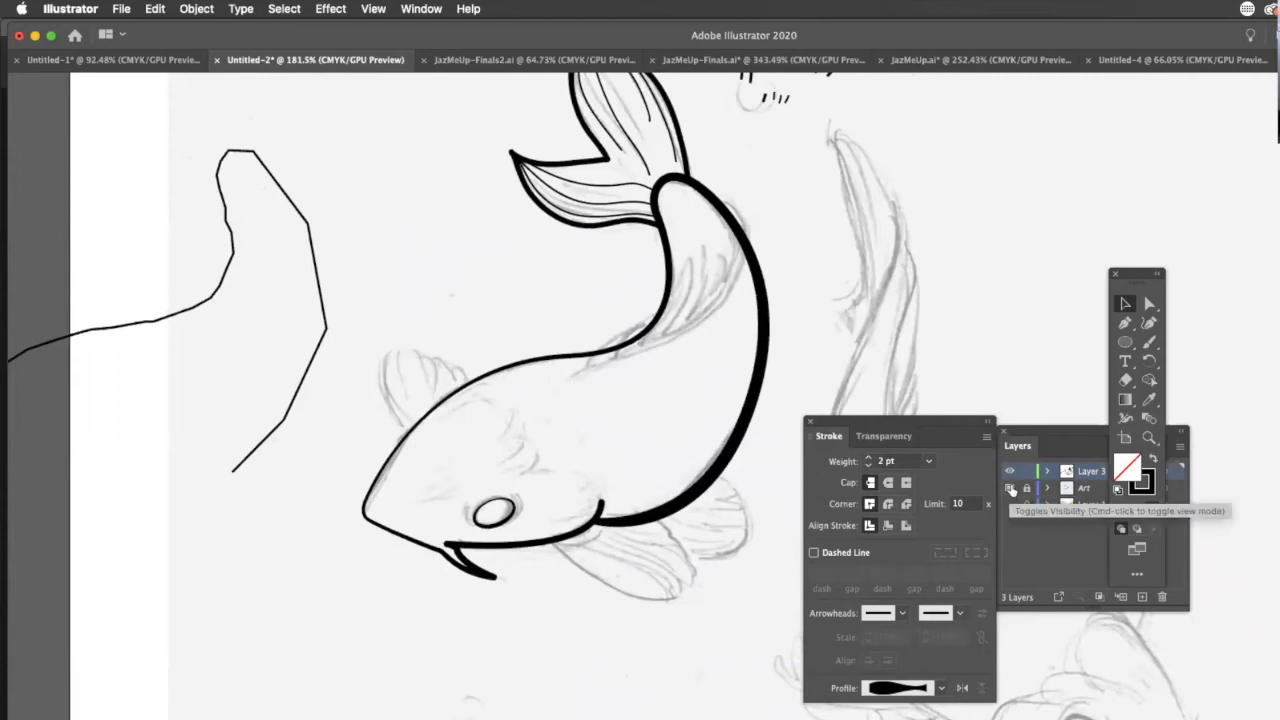
click(1009, 489)
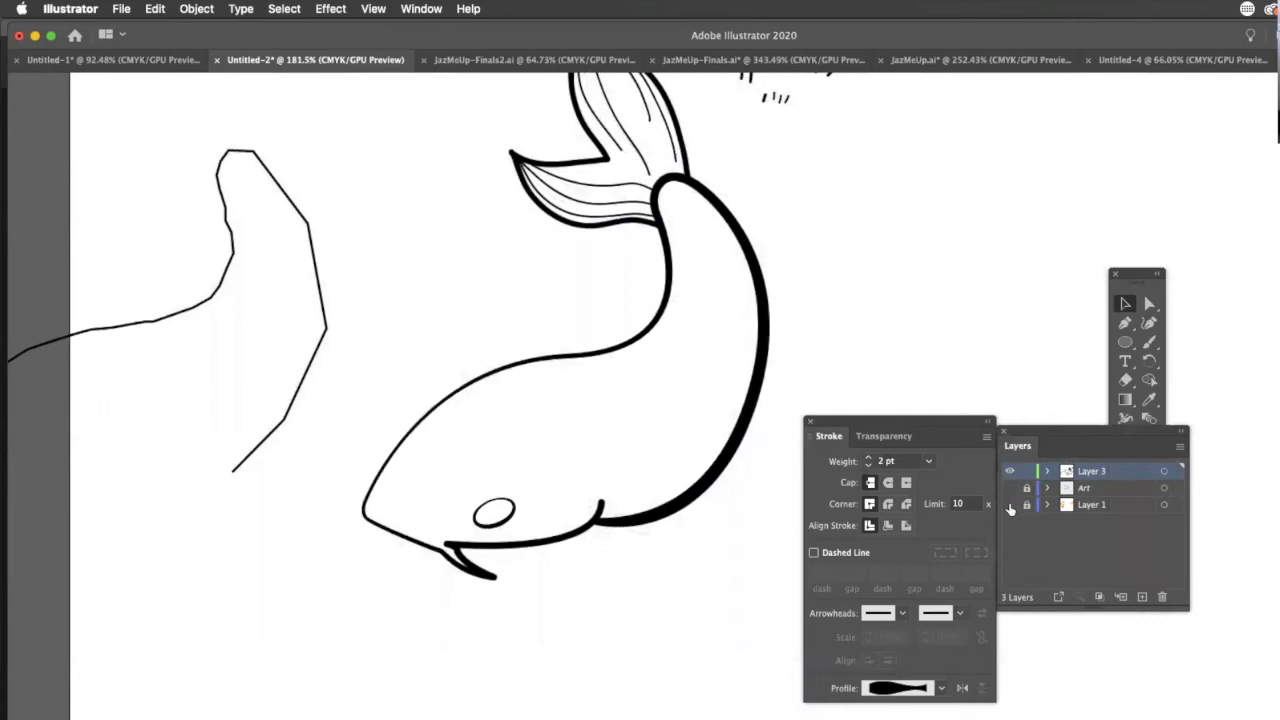
click(1009, 489)
click(1009, 489)
click(1009, 489)
click(1009, 489)
click(1007, 502)
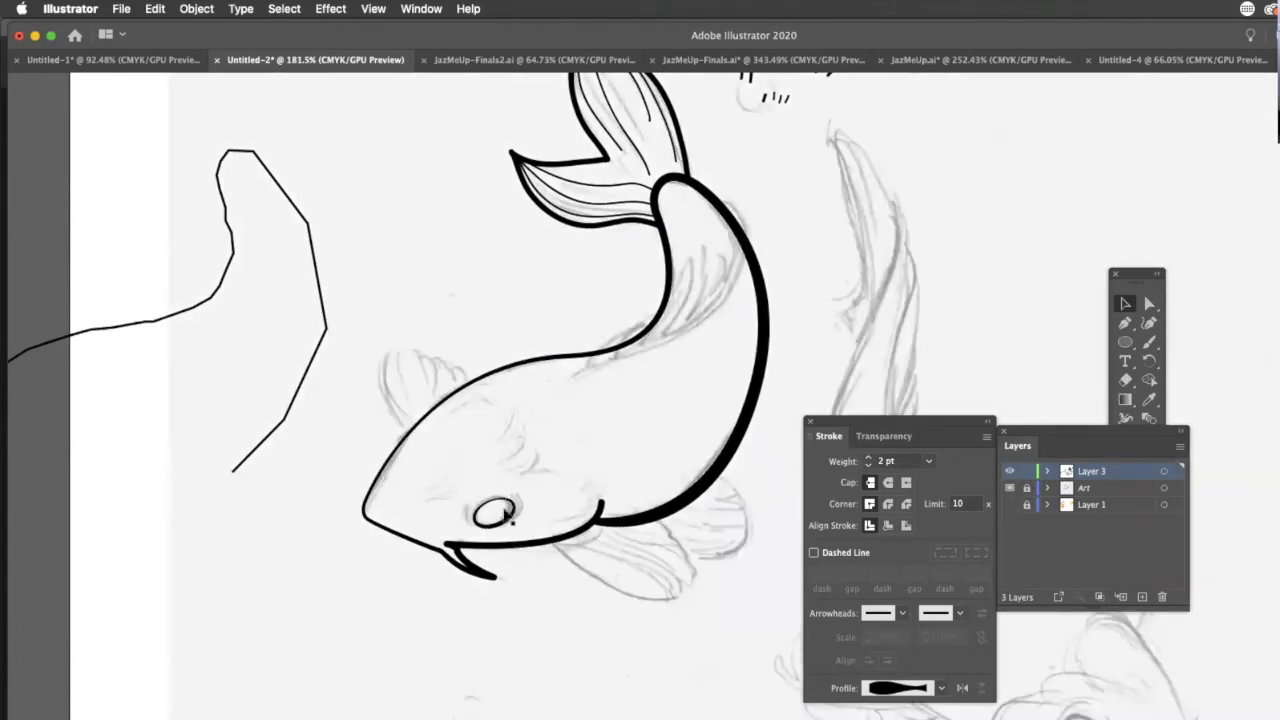
- Duplicate the eye ellipse and place the copy overlapping the original, offset up toward the fish's back
drag(501, 505, 798, 608)
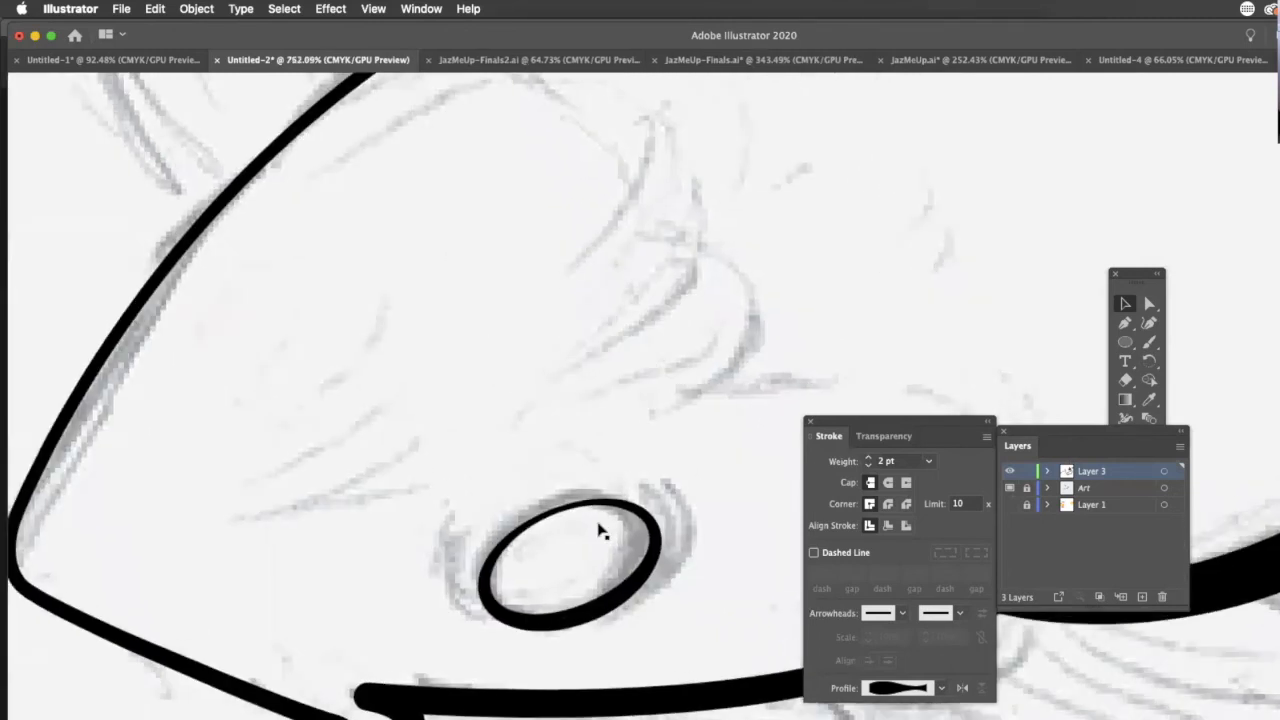
scroll(600, 531, down, 1)
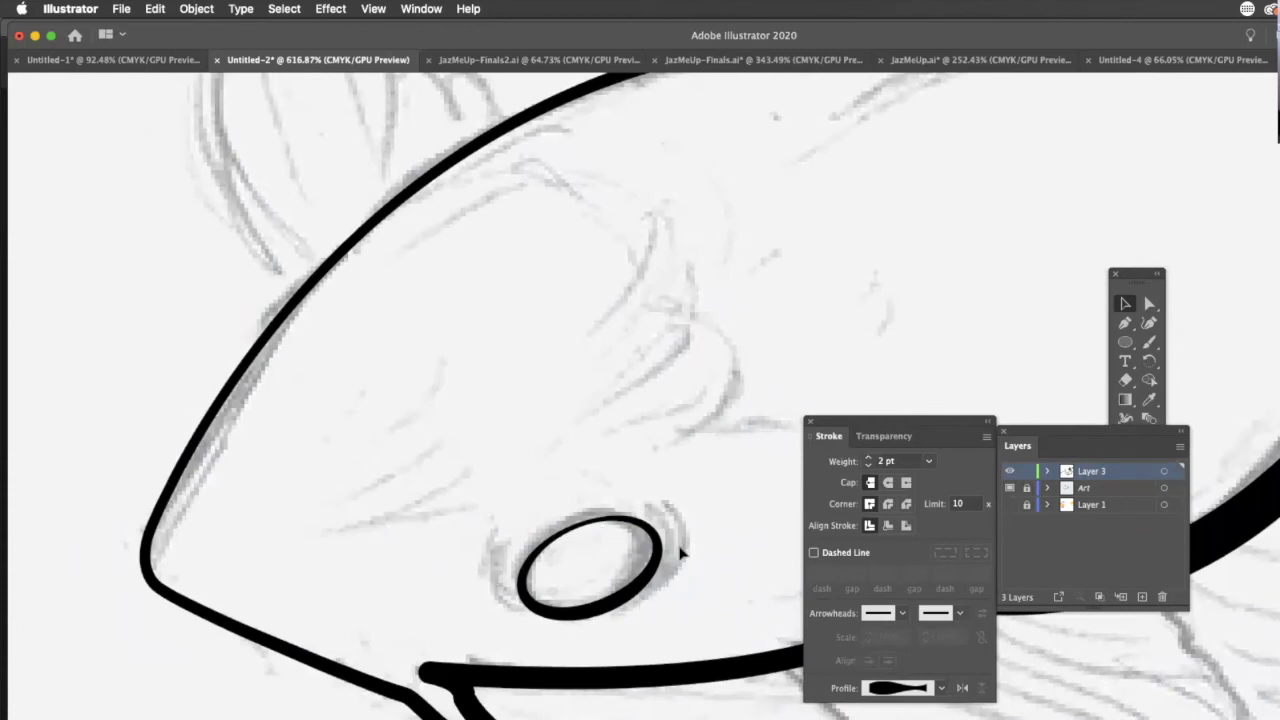
click(1127, 308)
click(615, 616)
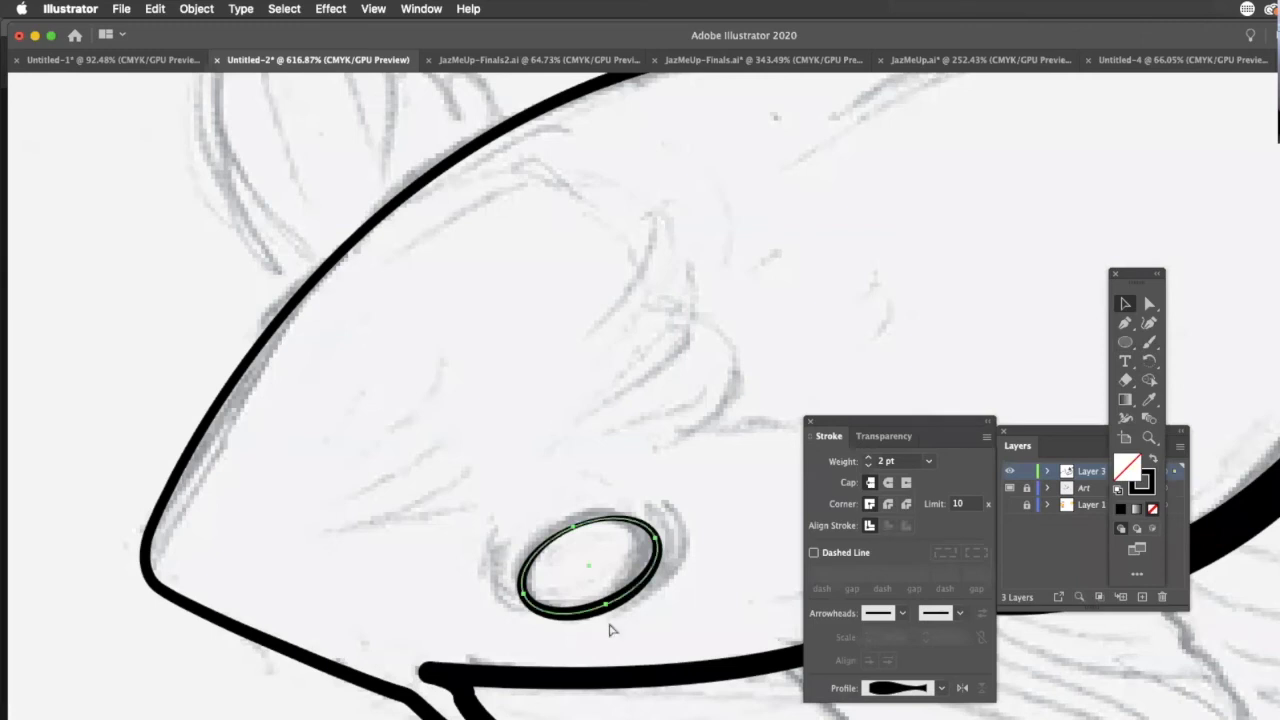
drag(612, 630, 648, 608)
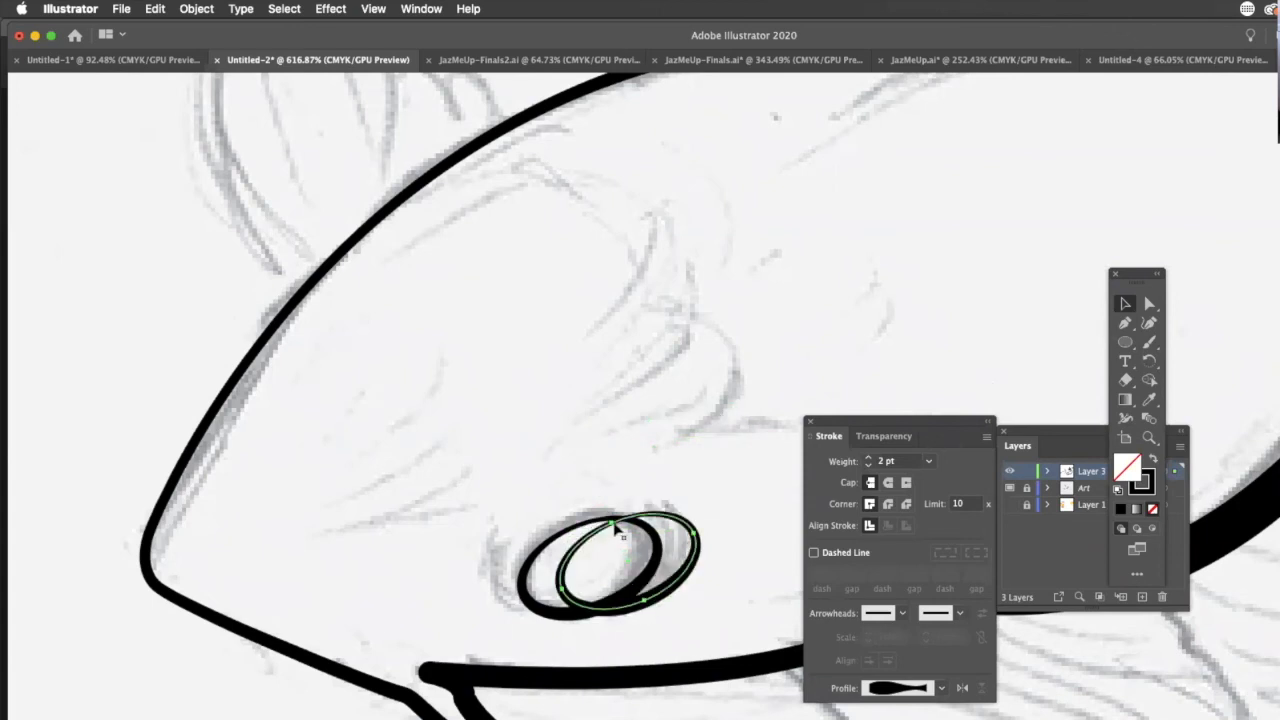
drag(612, 525, 606, 491)
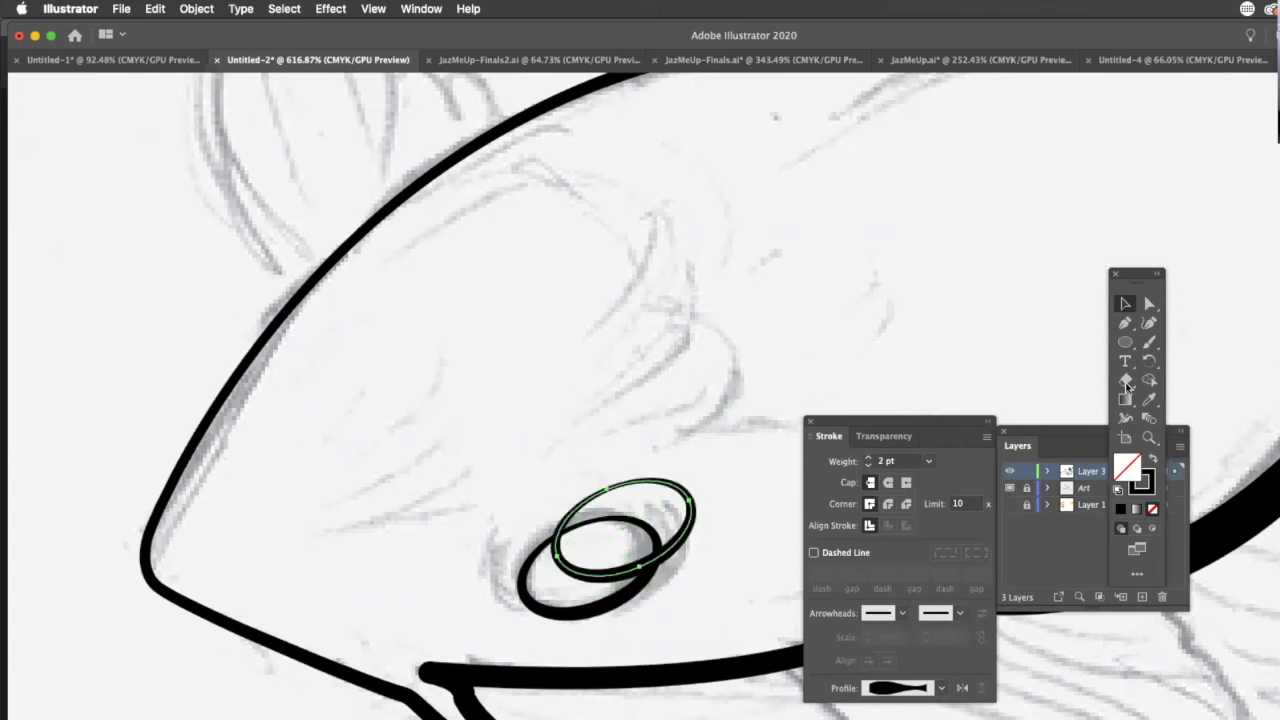
- Scale the copied eye ellipse up slightly with the Scale tool
drag(1152, 364, 1230, 360)
drag(604, 479, 674, 418)
click(1124, 304)
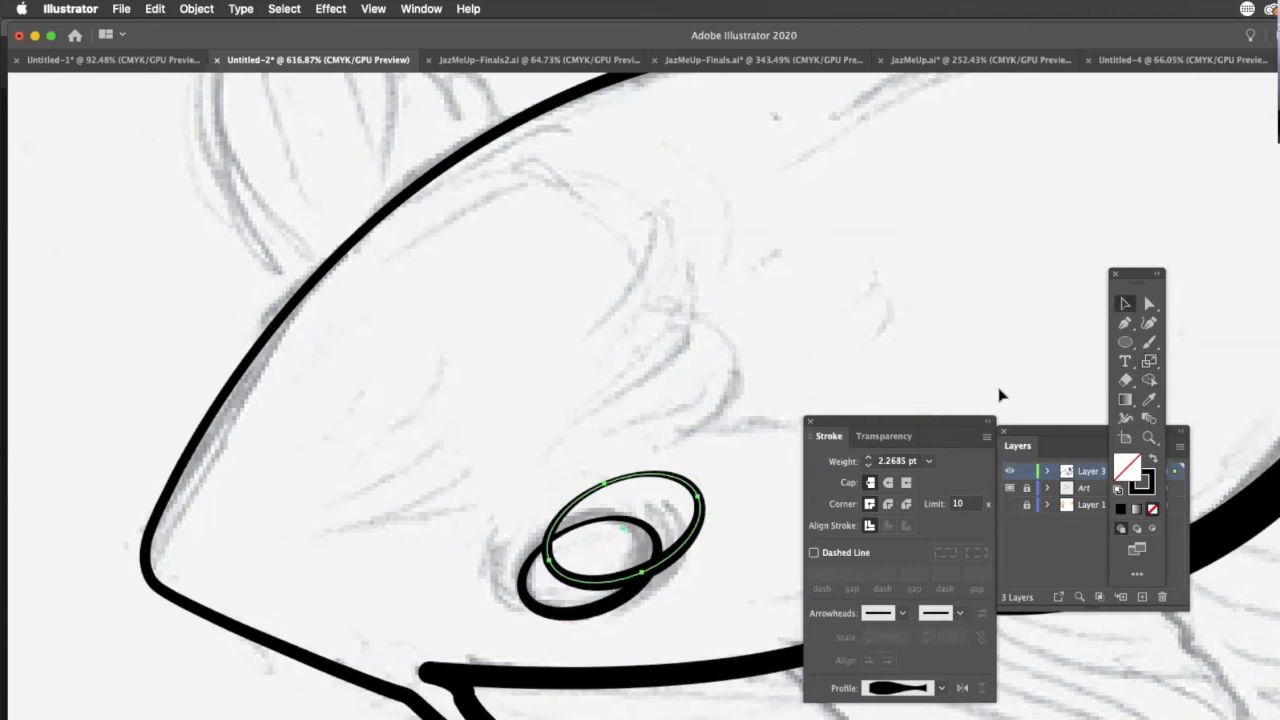
- Move the enlarged ellipse around the original eye and nudge it until the outlines overlap at the lower-left edge
click(687, 566)
drag(683, 570, 688, 573)
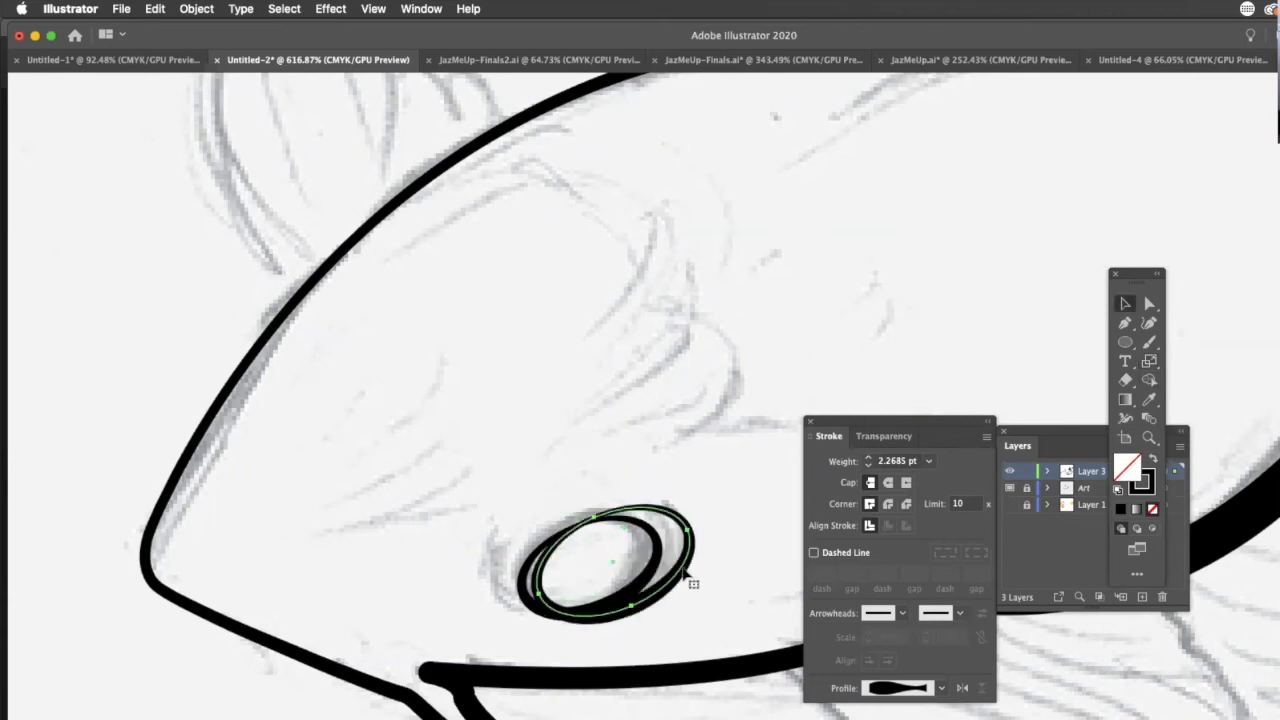
key(Left)
key(Left)
key(Down)
key(Down)
key(Left)
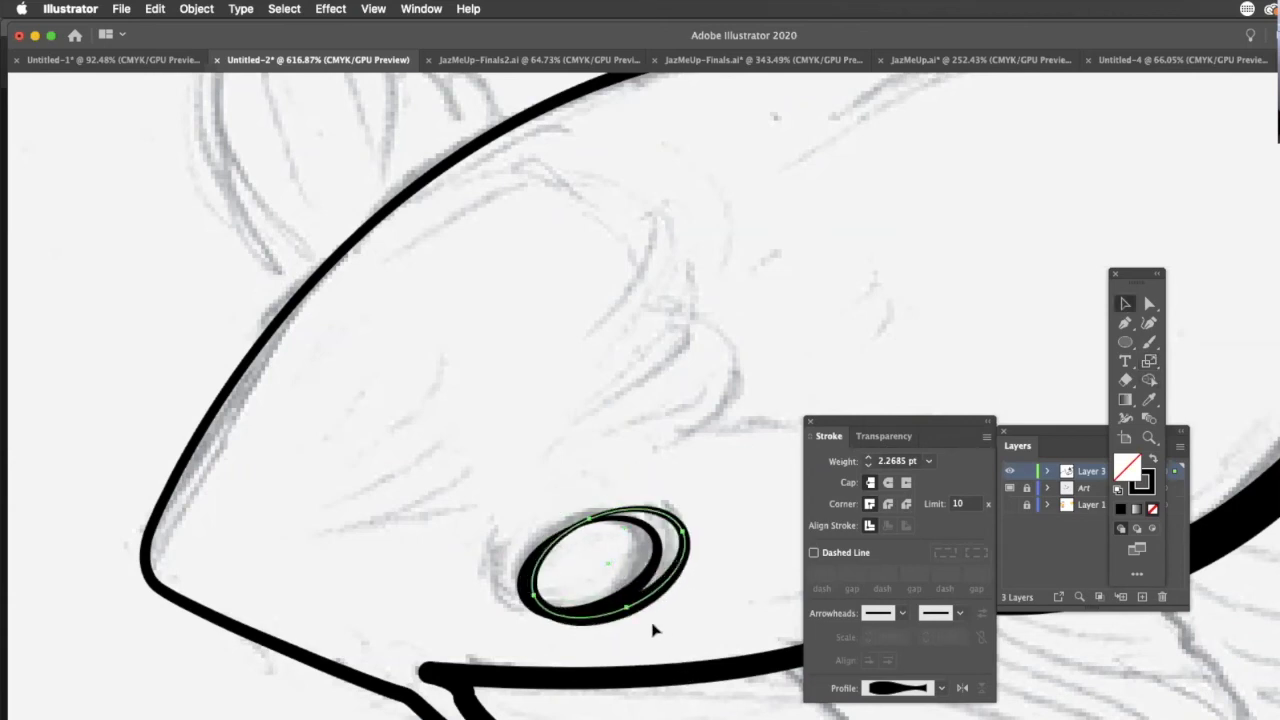
click(694, 622)
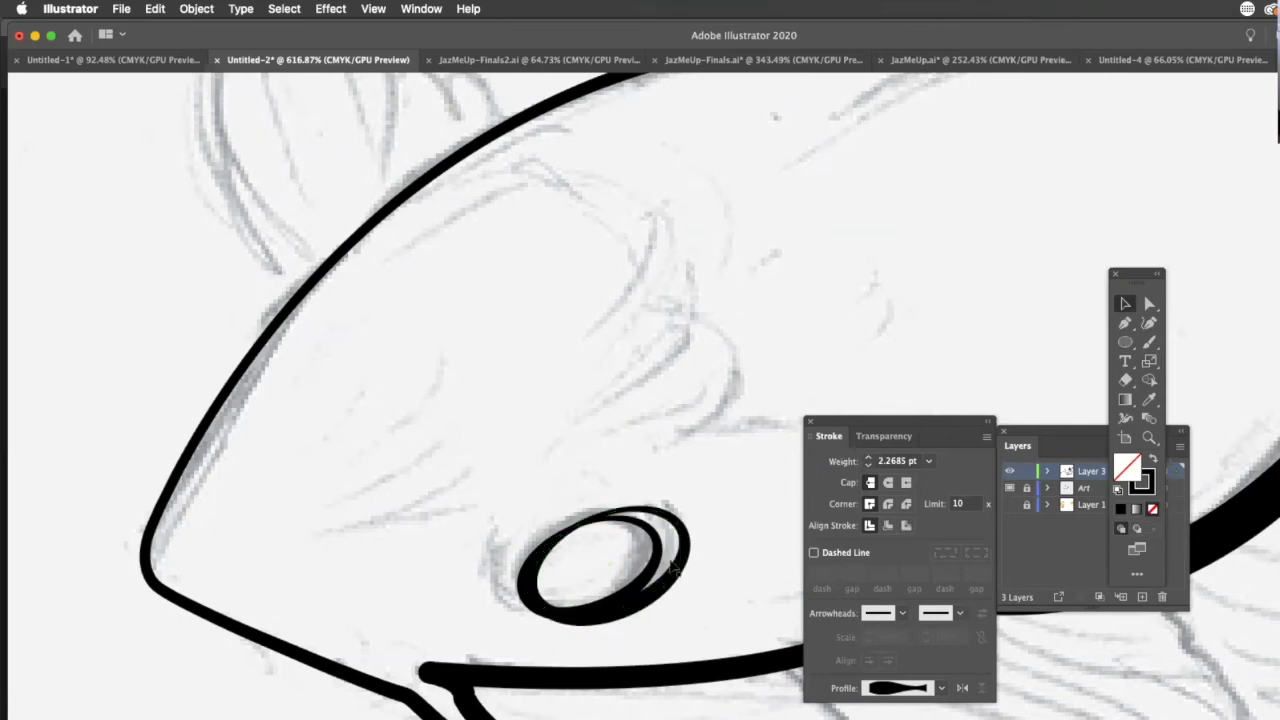
- Set one enlarged ellipse aside above the eye as a spare and place another copy around the original eye
click(648, 622)
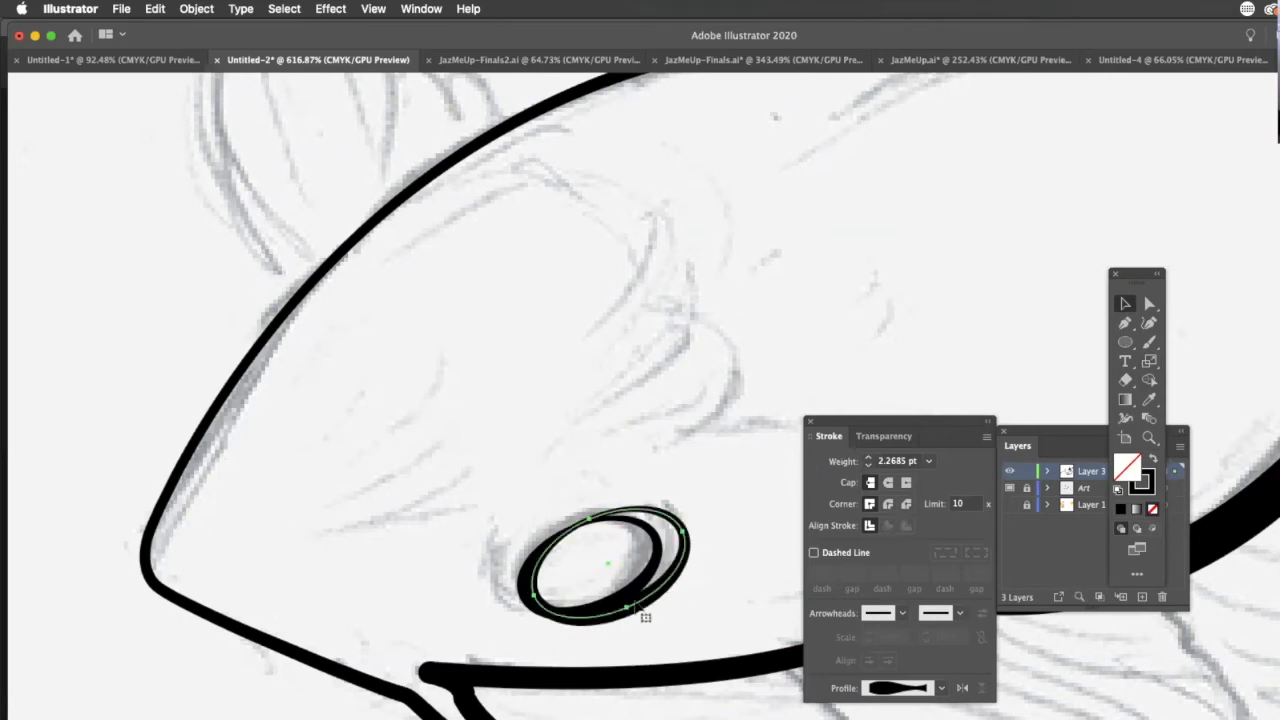
drag(668, 578, 675, 420)
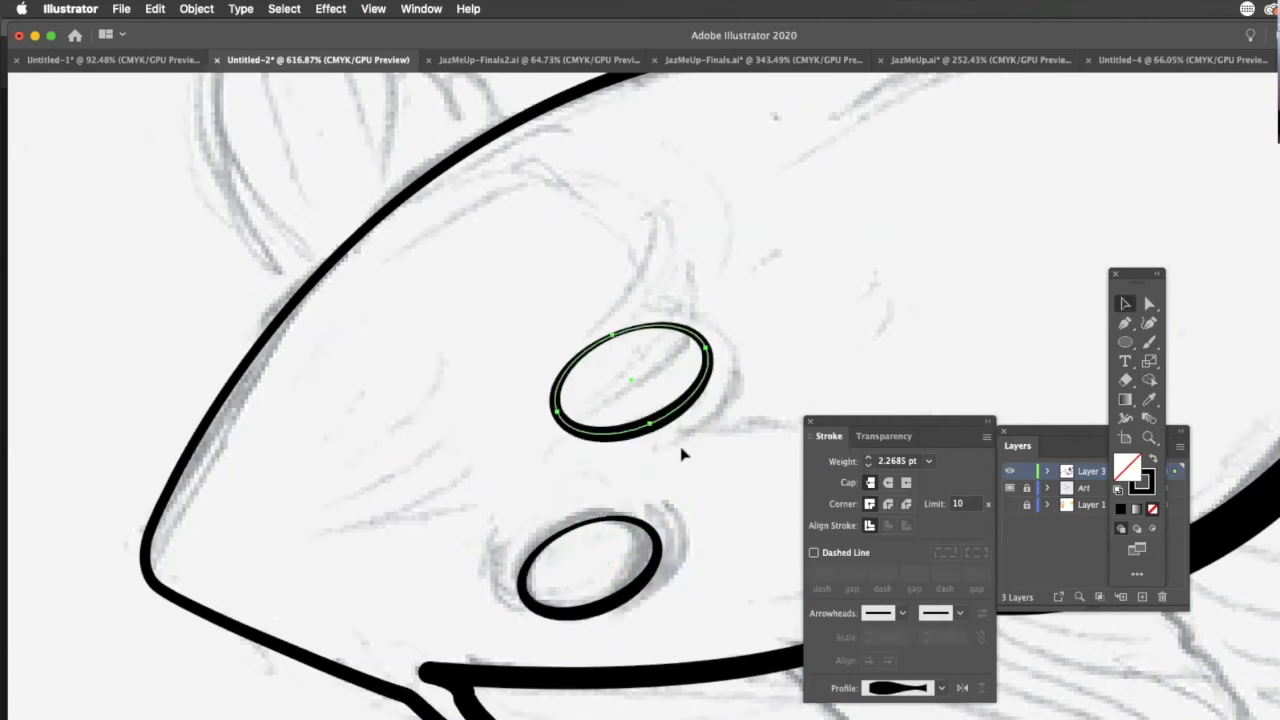
key(super+v)
drag(697, 479, 664, 585)
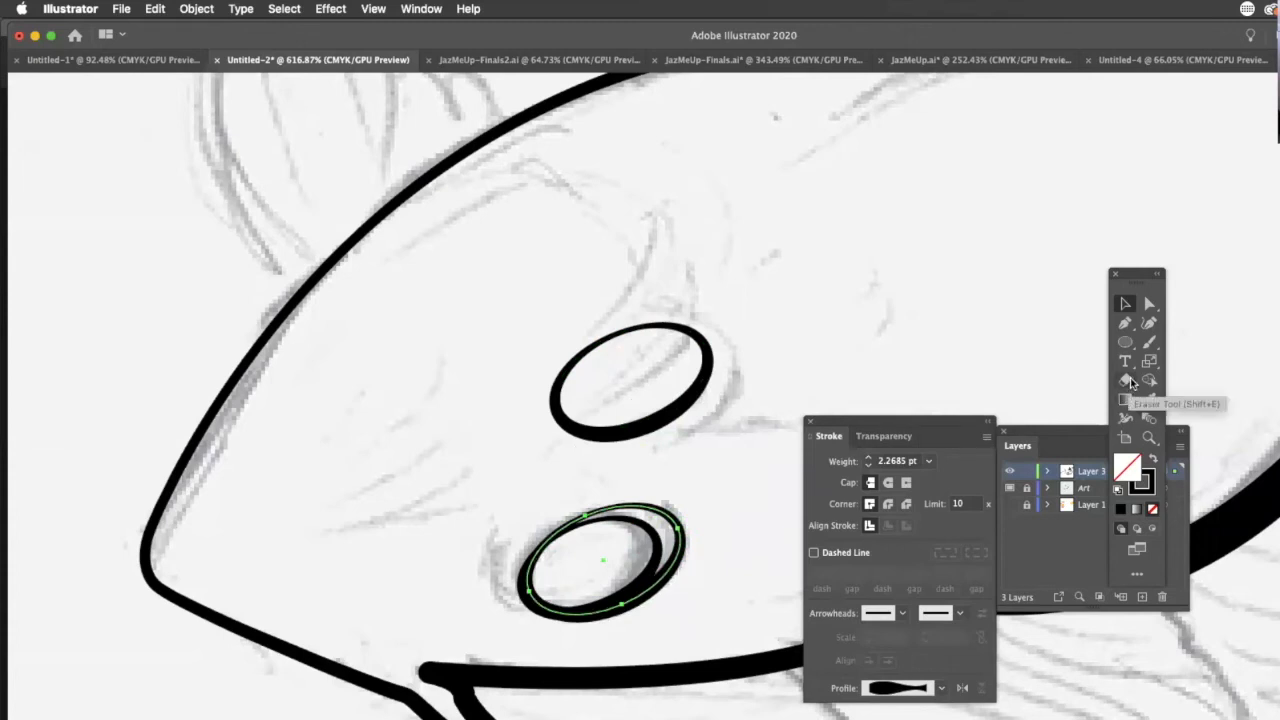
- Erase through the enlarged ellipse around the eye with freehand Eraser strokes across its top and down to its lower right
key(shift+e)
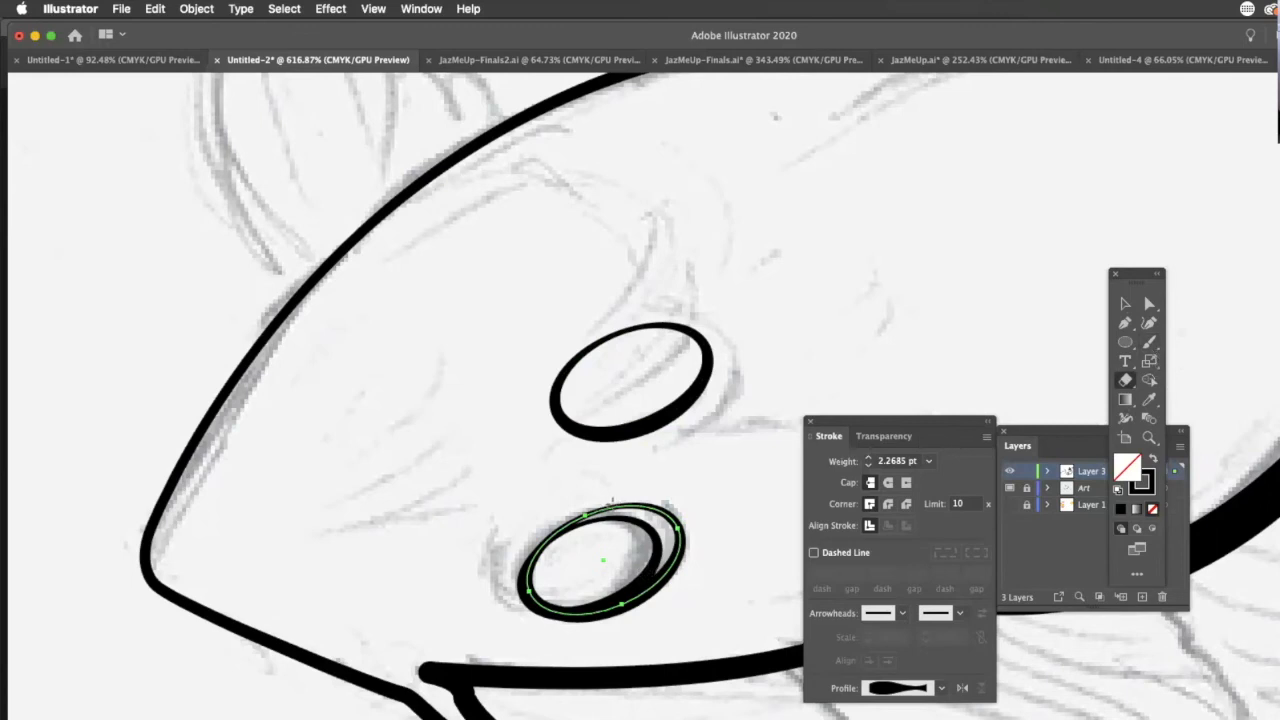
drag(605, 522, 598, 527)
mouse_move(622, 538)
mouse_down()
mouse_move(632, 612)
mouse_move(630, 575)
mouse_move(630, 608)
mouse_move(655, 562)
mouse_move(651, 606)
mouse_move(656, 570)
mouse_move(608, 622)
mouse_move(614, 612)
mouse_up()
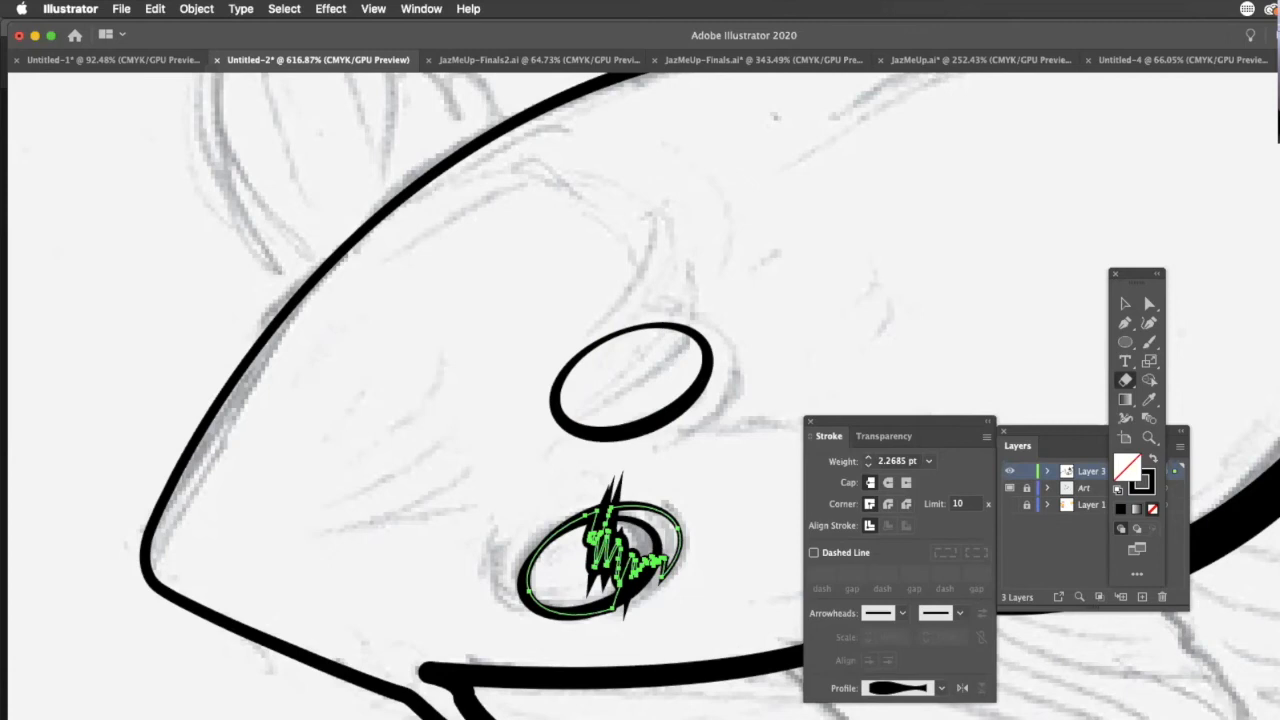
- Move the erased ellipse pieces away from the eye to the empty area up toward the fish's back
click(1123, 308)
drag(669, 513, 897, 231)
key(super+shift+a)
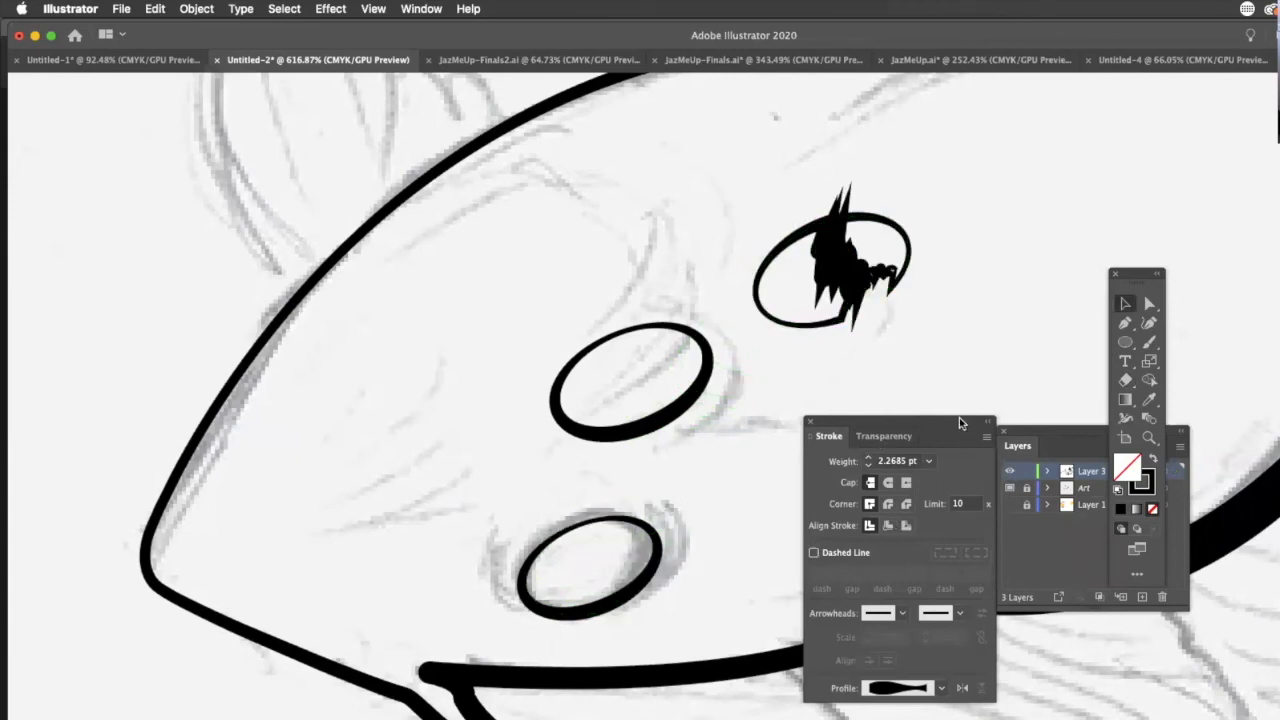
- Separate the two erased fragments by moving the left one toward the head's upper outline and the right one slightly up
drag(849, 276, 846, 279)
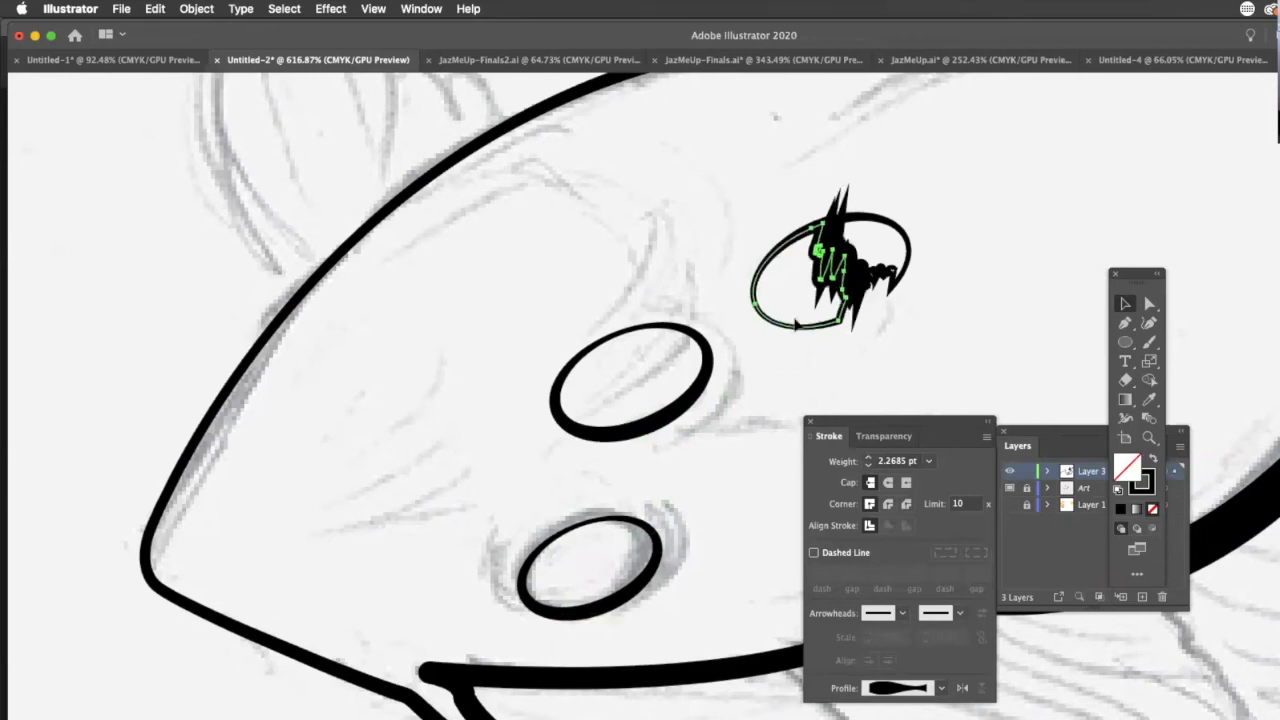
key(super+shift+a)
click(828, 283)
drag(760, 238, 551, 211)
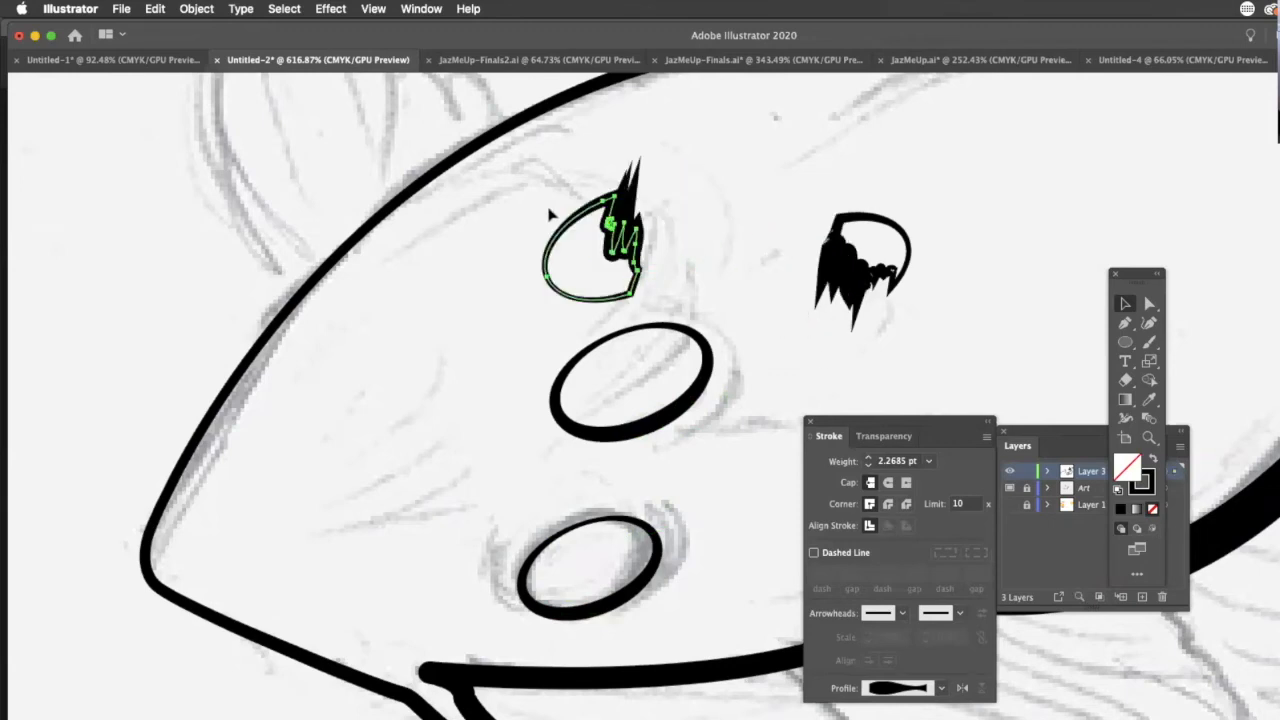
drag(849, 276, 844, 234)
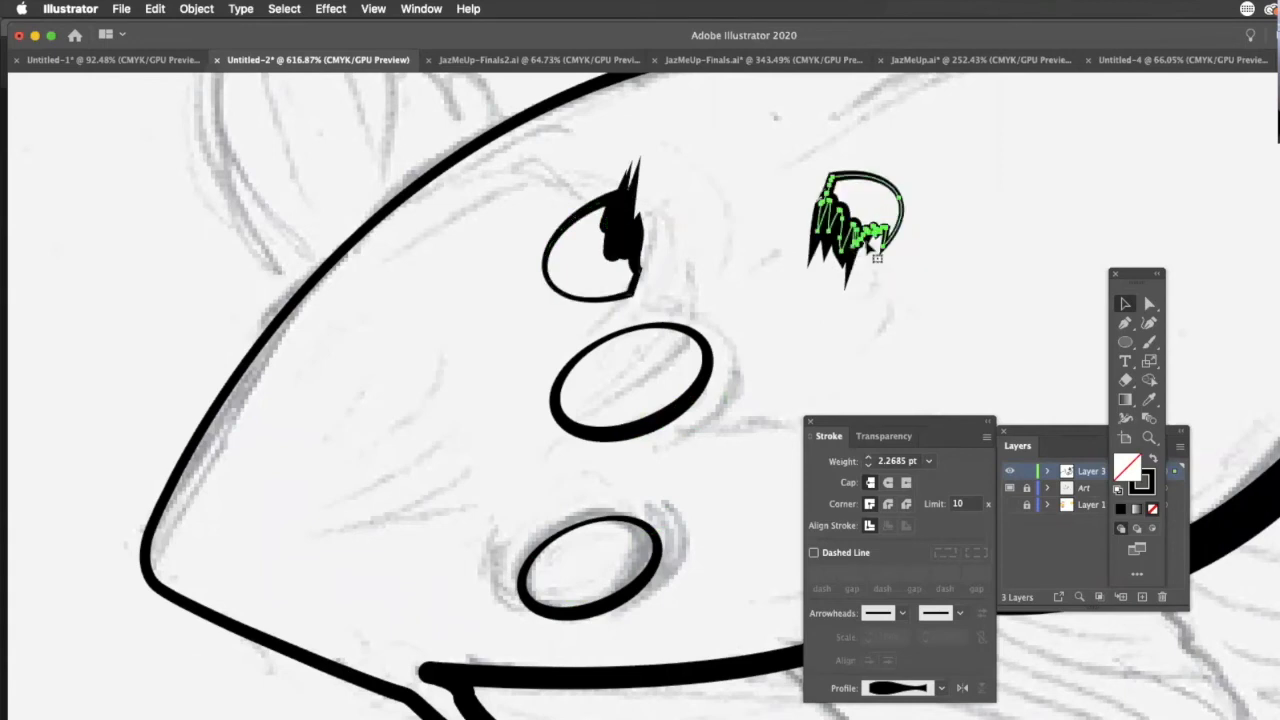
click(874, 274)
click(885, 240)
- Shift the spare ellipse down and right, and paste a copy of it beside it toward the fish's snout
click(673, 411)
drag(683, 420, 733, 444)
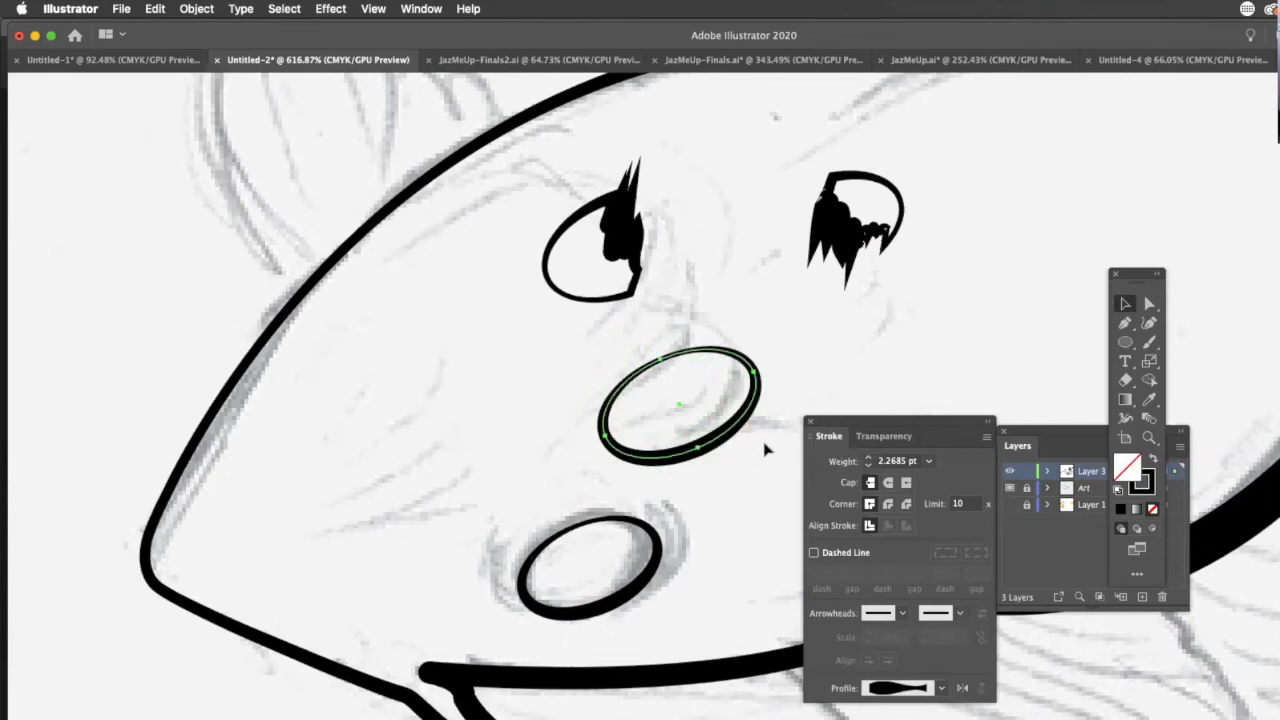
key(super+c)
key(super+v)
drag(571, 461, 372, 440)
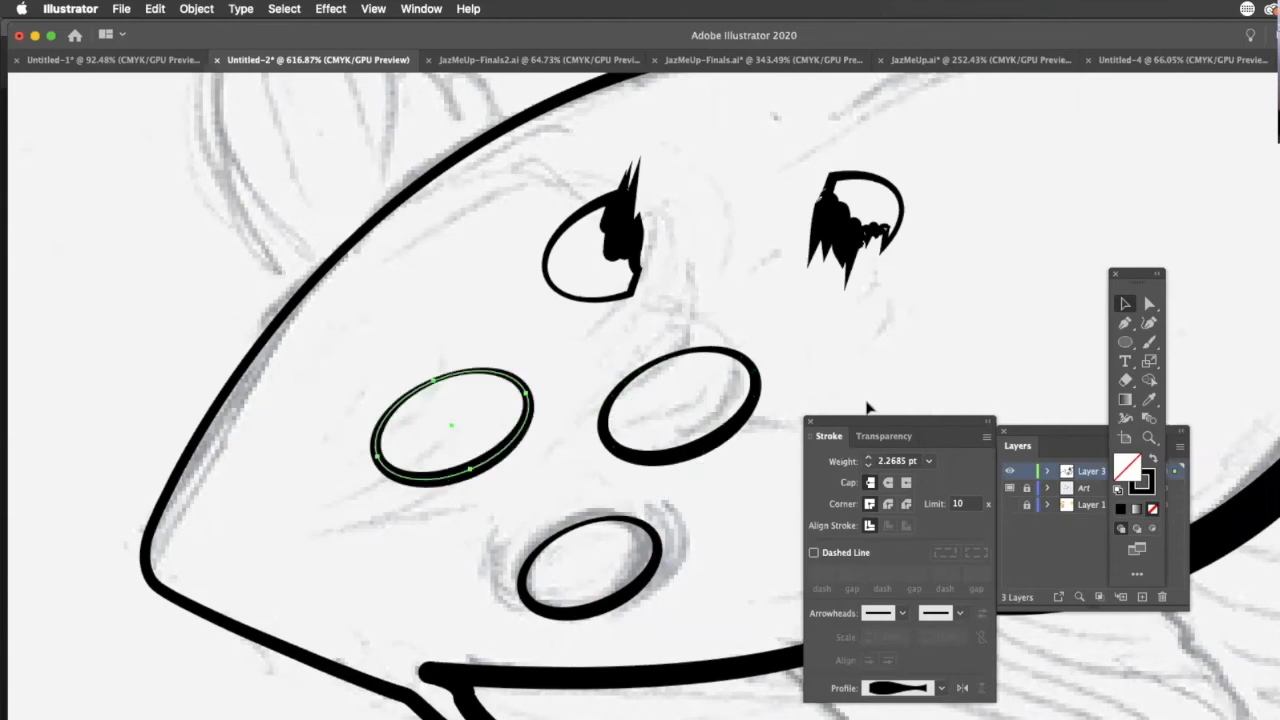
- Cut the right erased fragment's path with the Scissors tool at its right side and near its top-left corner
click(856, 240)
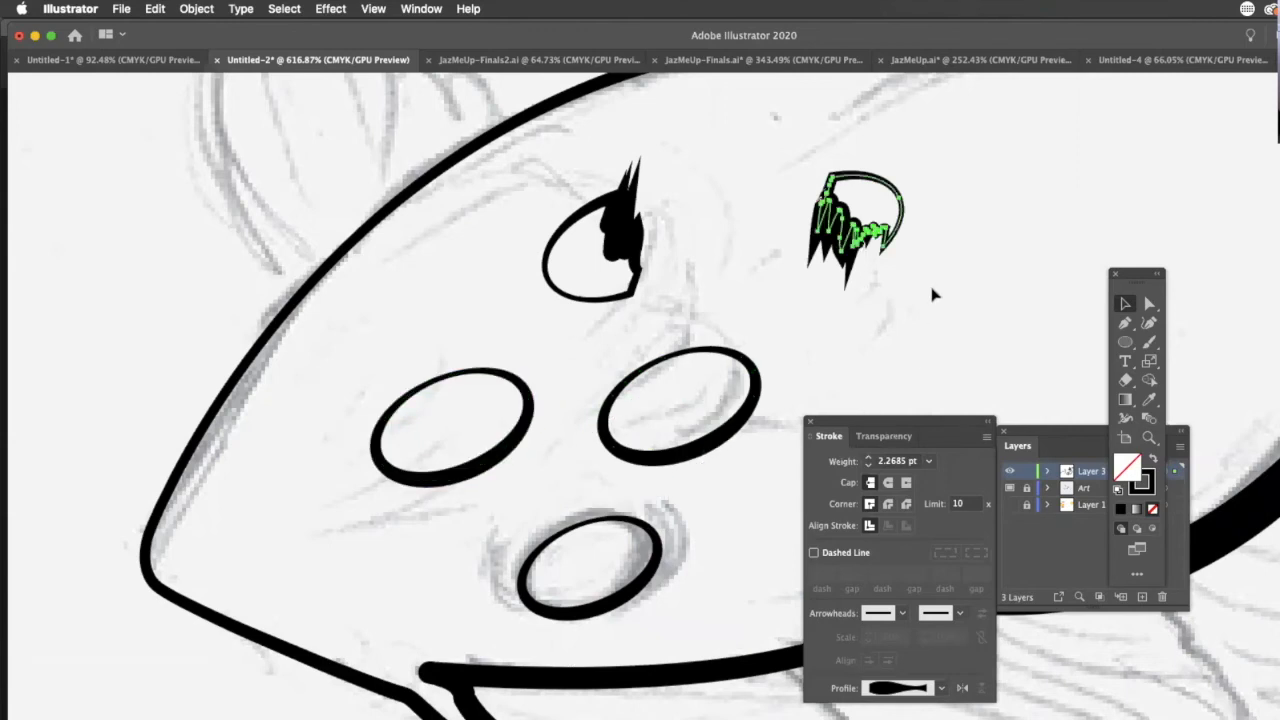
click(1127, 382)
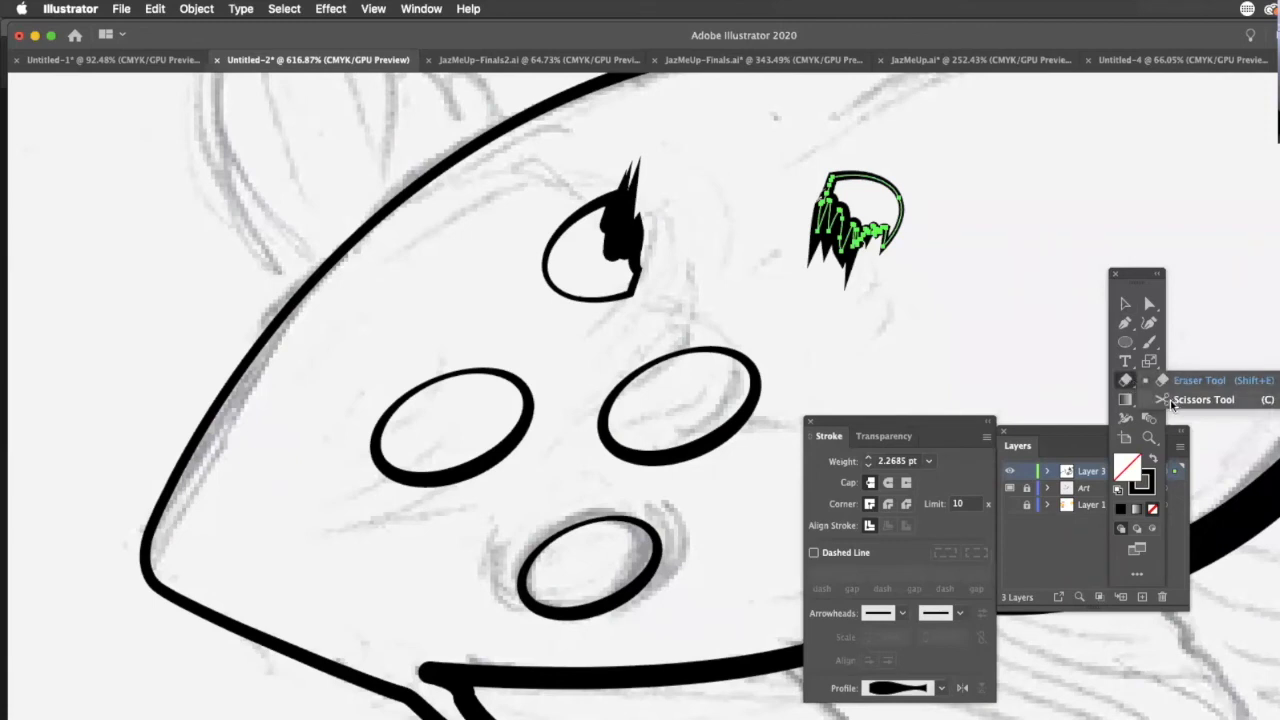
click(1160, 400)
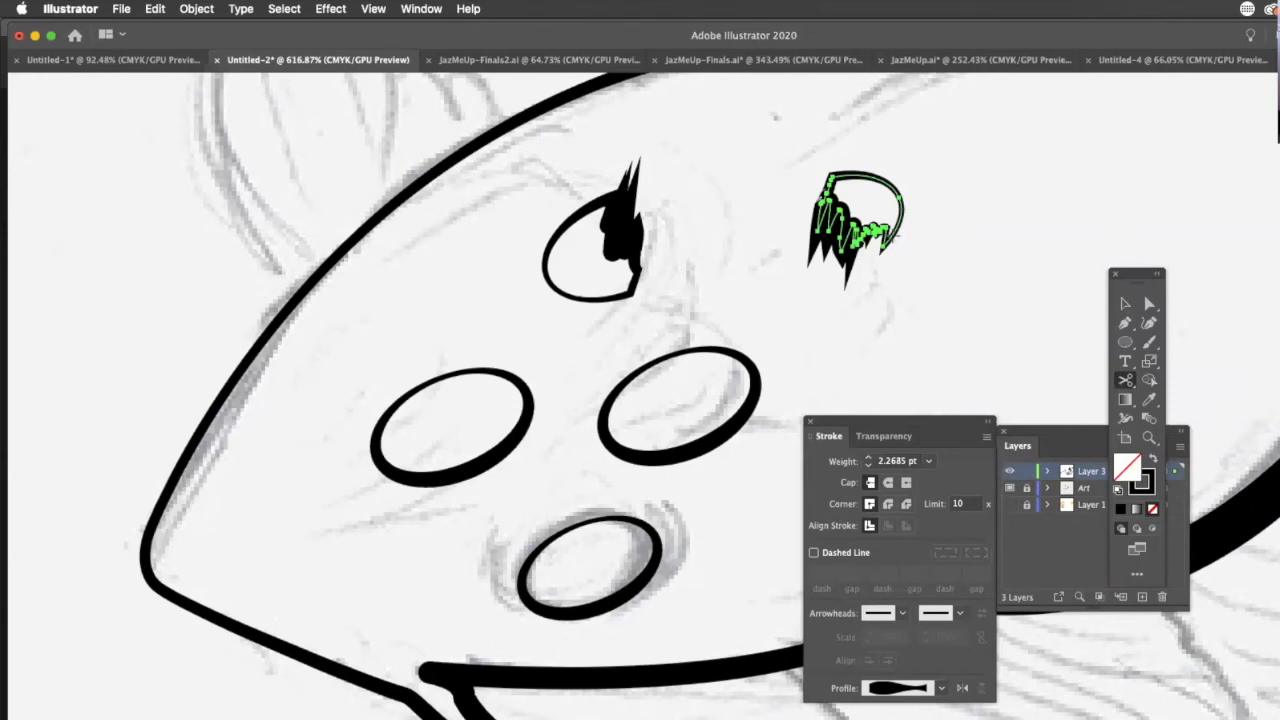
click(900, 232)
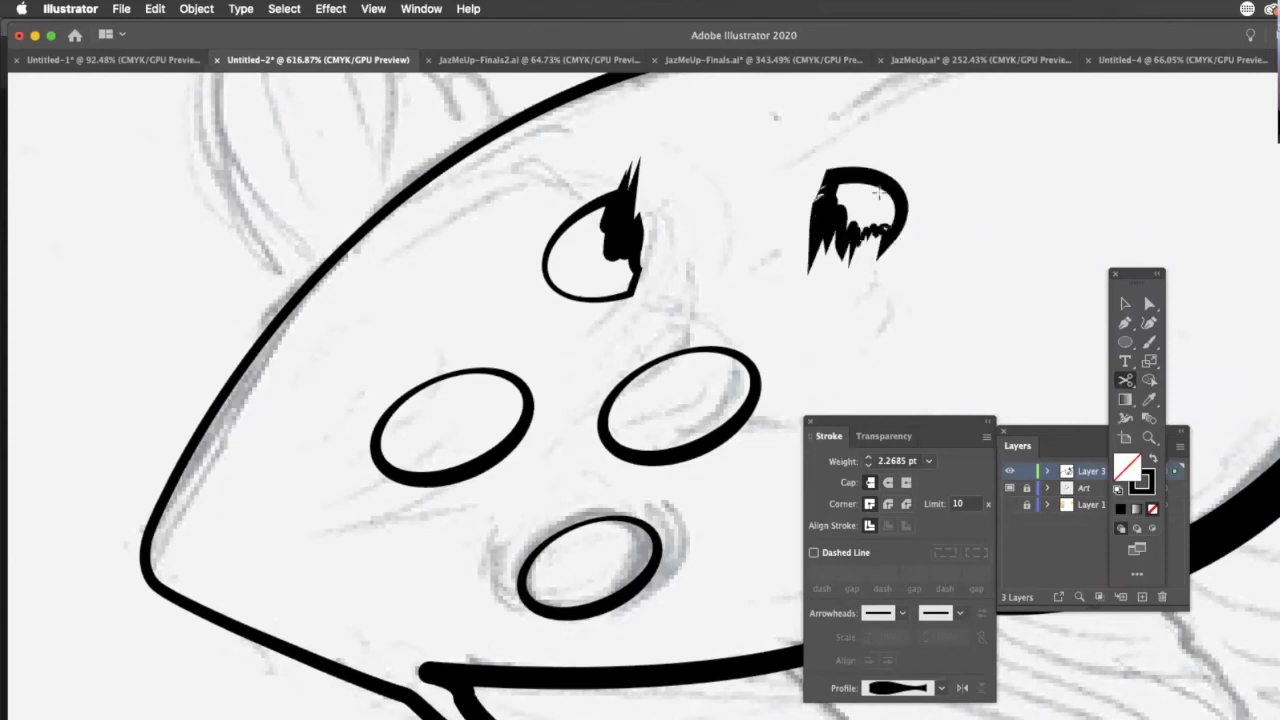
click(851, 176)
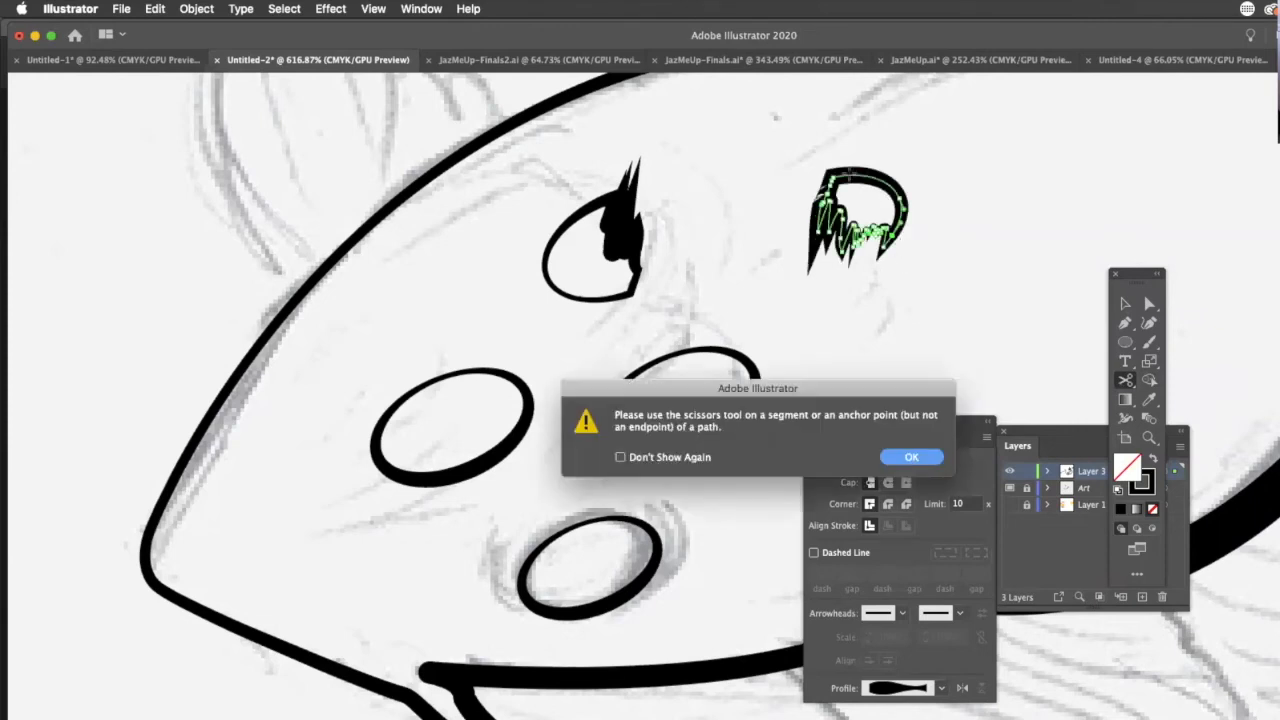
click(912, 457)
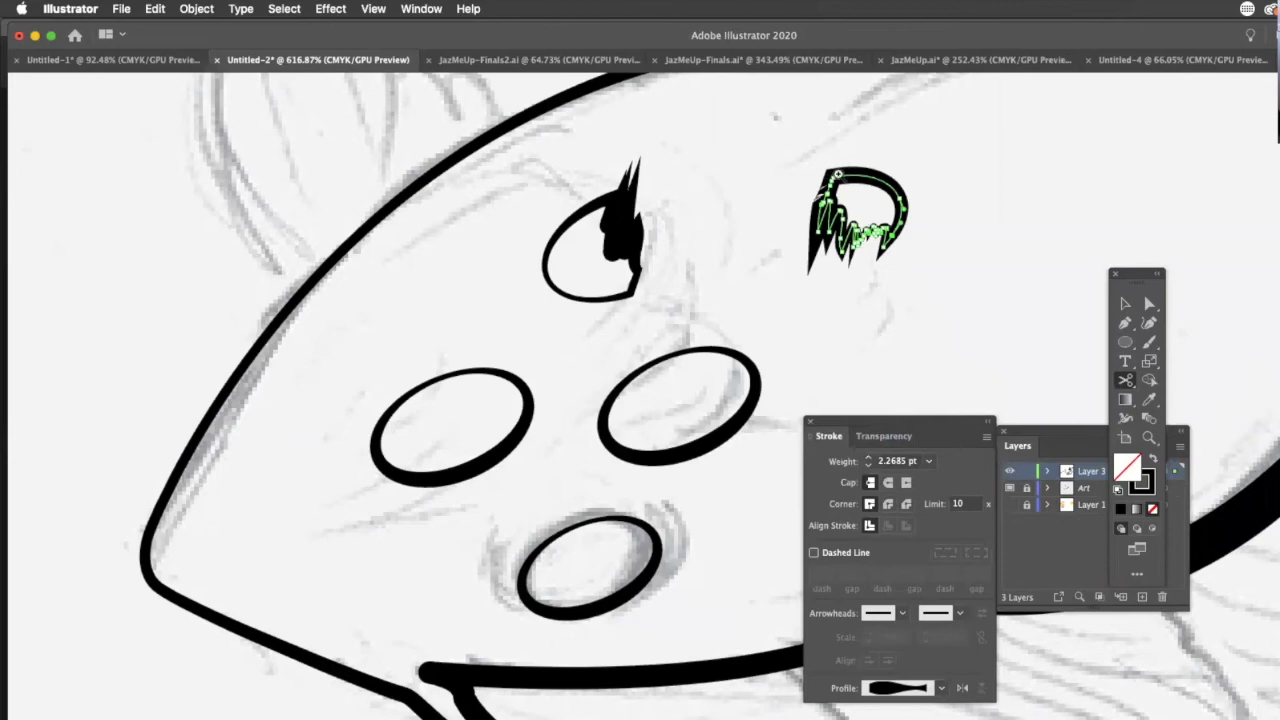
scroll(864, 183, up, 1)
scroll(846, 176, up, 3)
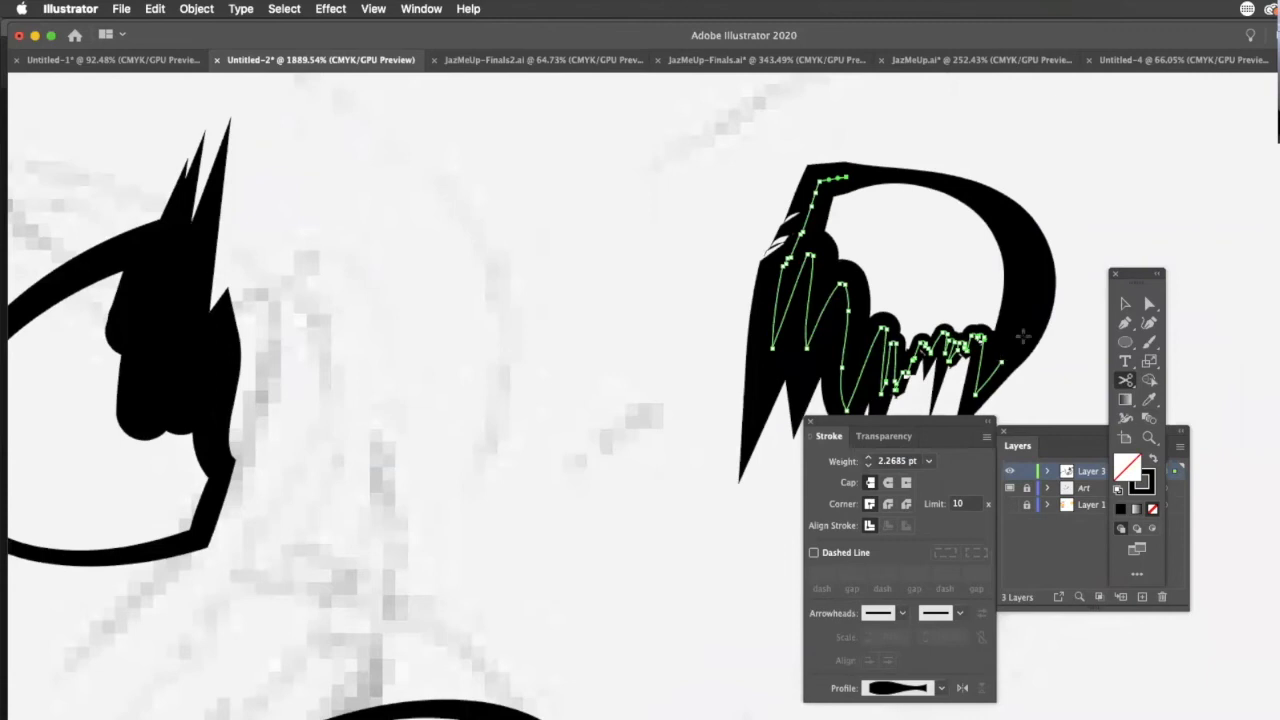
- Move the jagged piece cut from the erased fragment leftward, away from the smooth arc, and select the remaining arc
click(1123, 304)
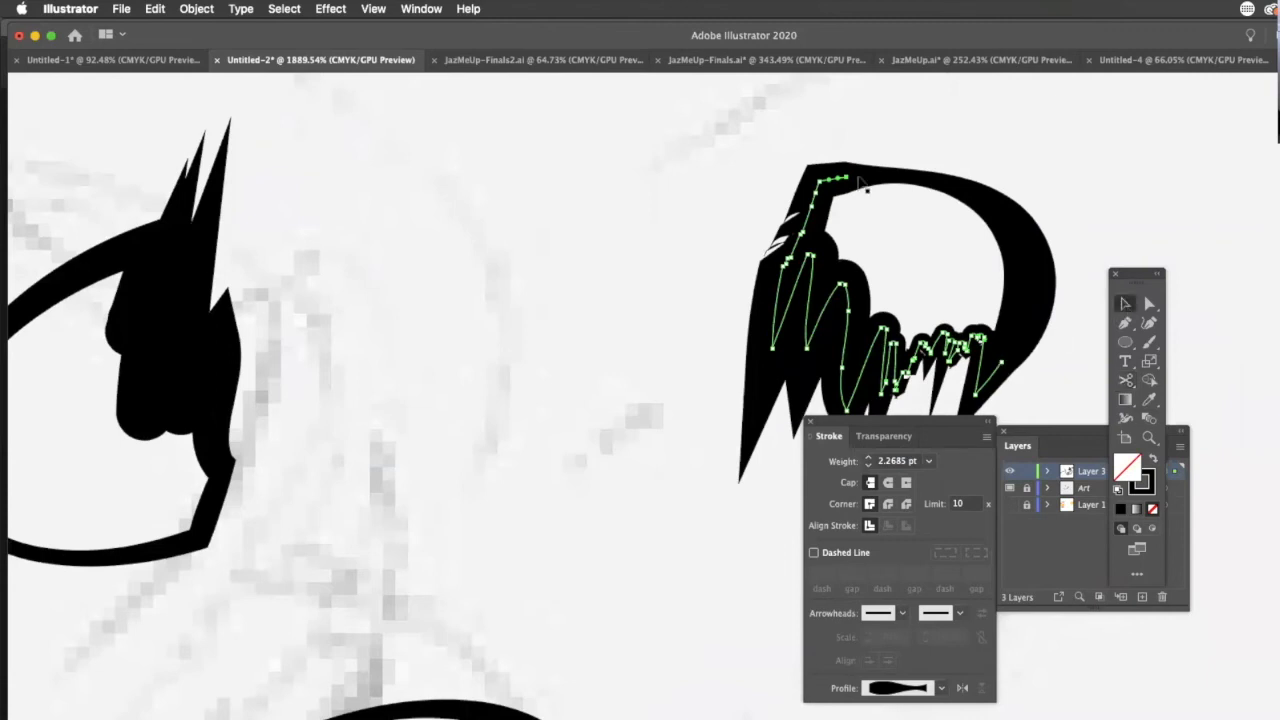
drag(831, 344, 599, 384)
click(1007, 341)
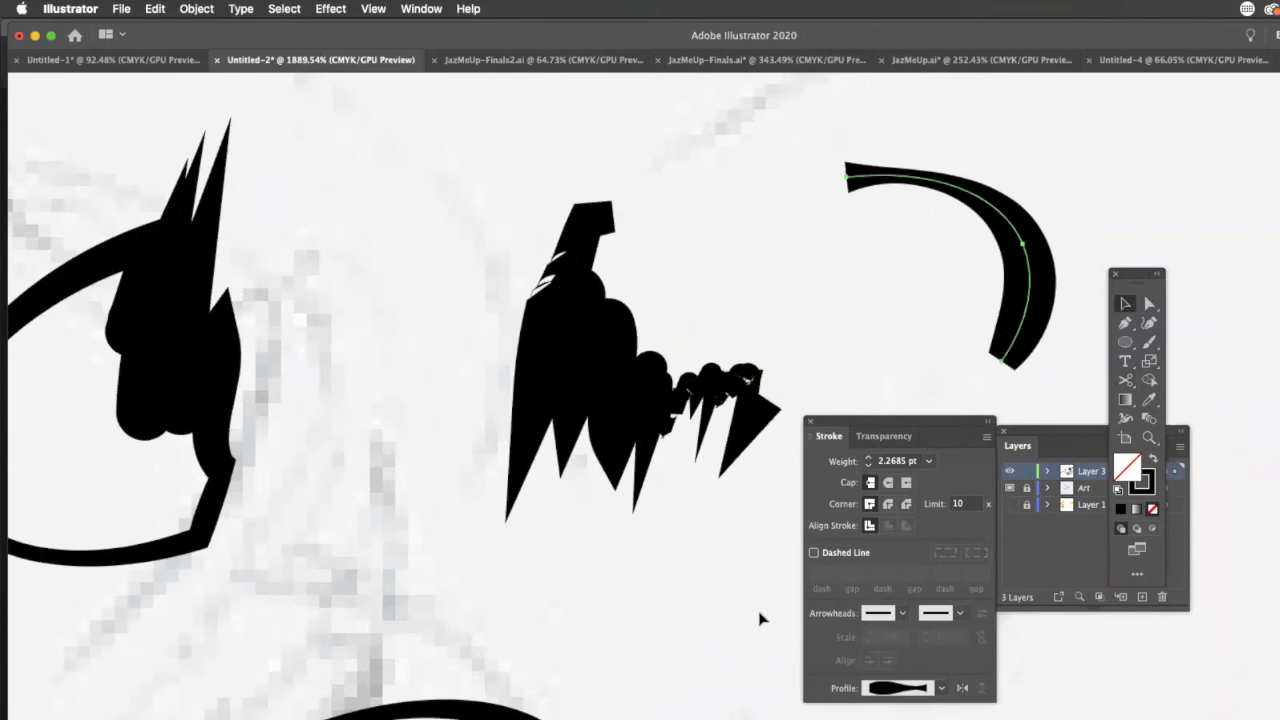
- Taper both ends of the cut arc to points with the Width tool
click(1127, 419)
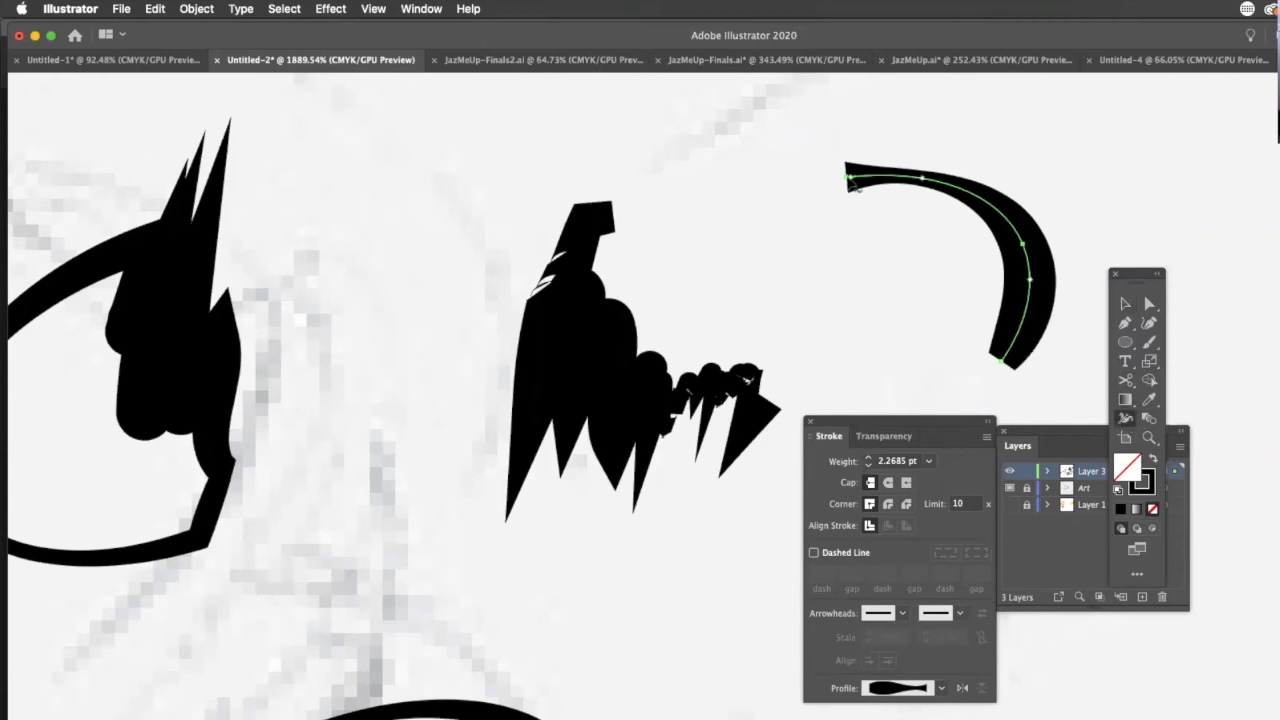
drag(855, 196, 849, 179)
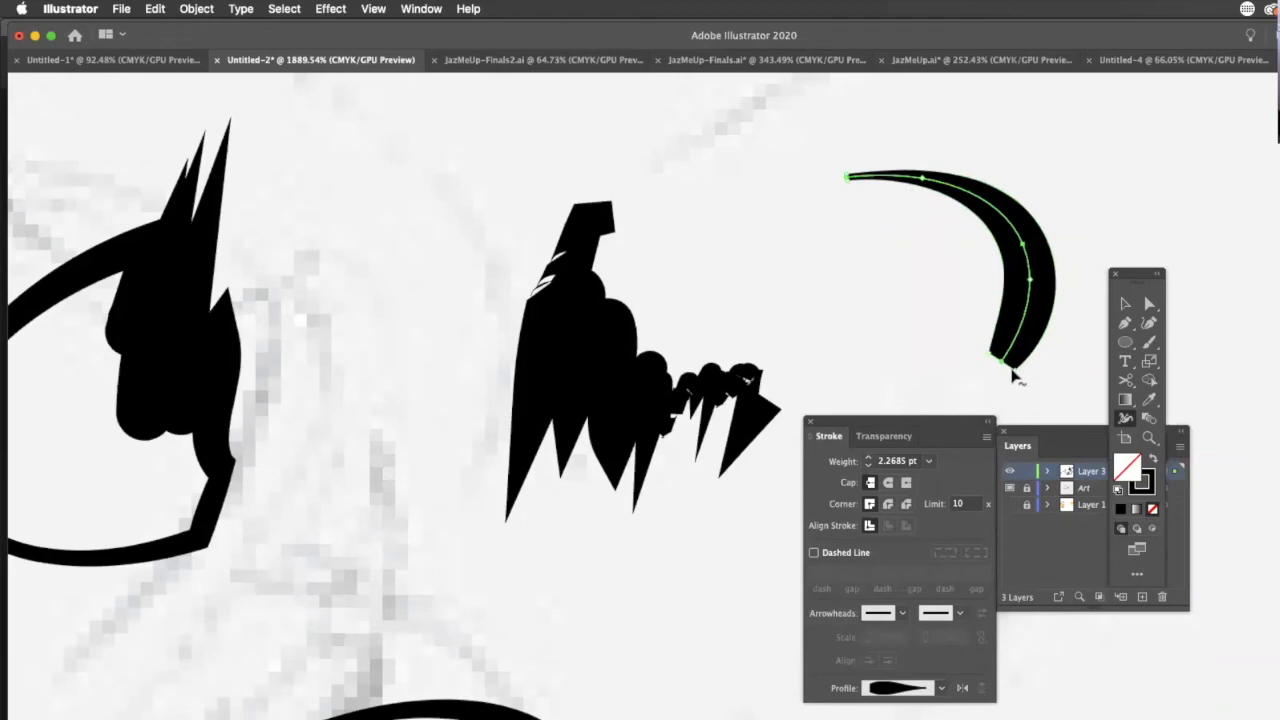
drag(1015, 372, 1004, 360)
key(v)
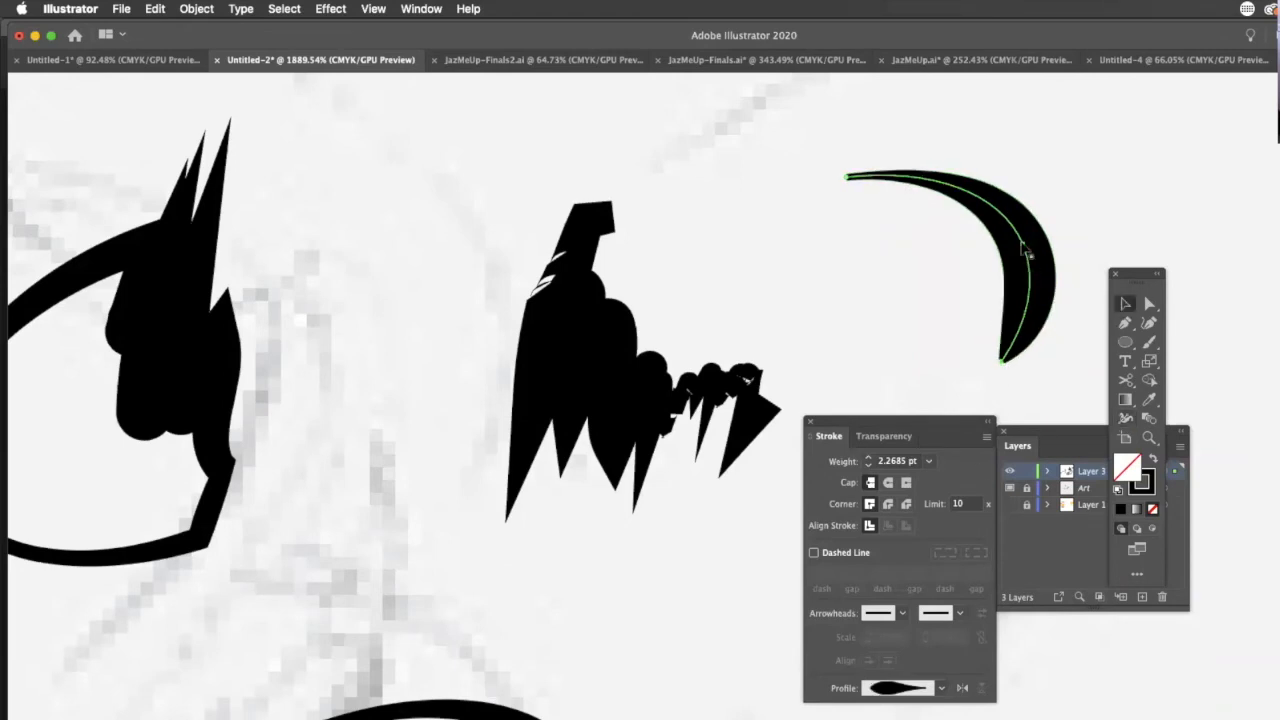
- Narrow the thick middle of the arc with the Width tool, leaving its exact width point values unedited
click(1125, 417)
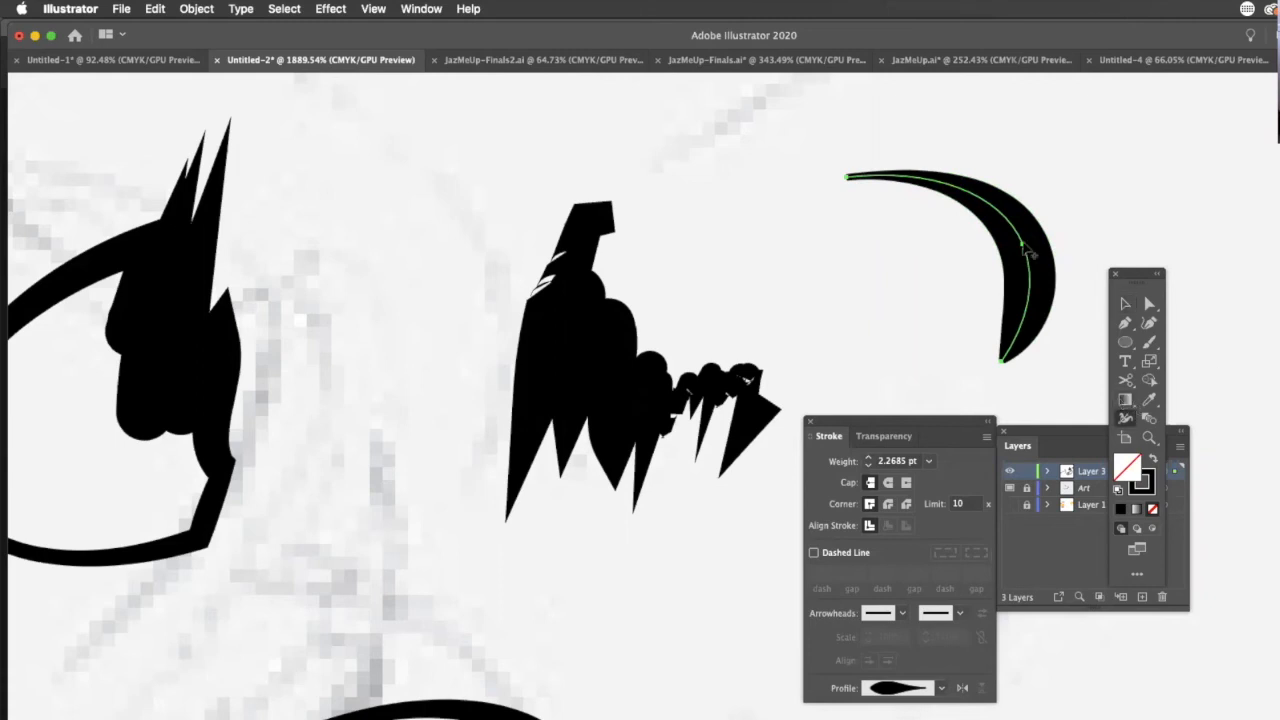
double_click(1028, 252)
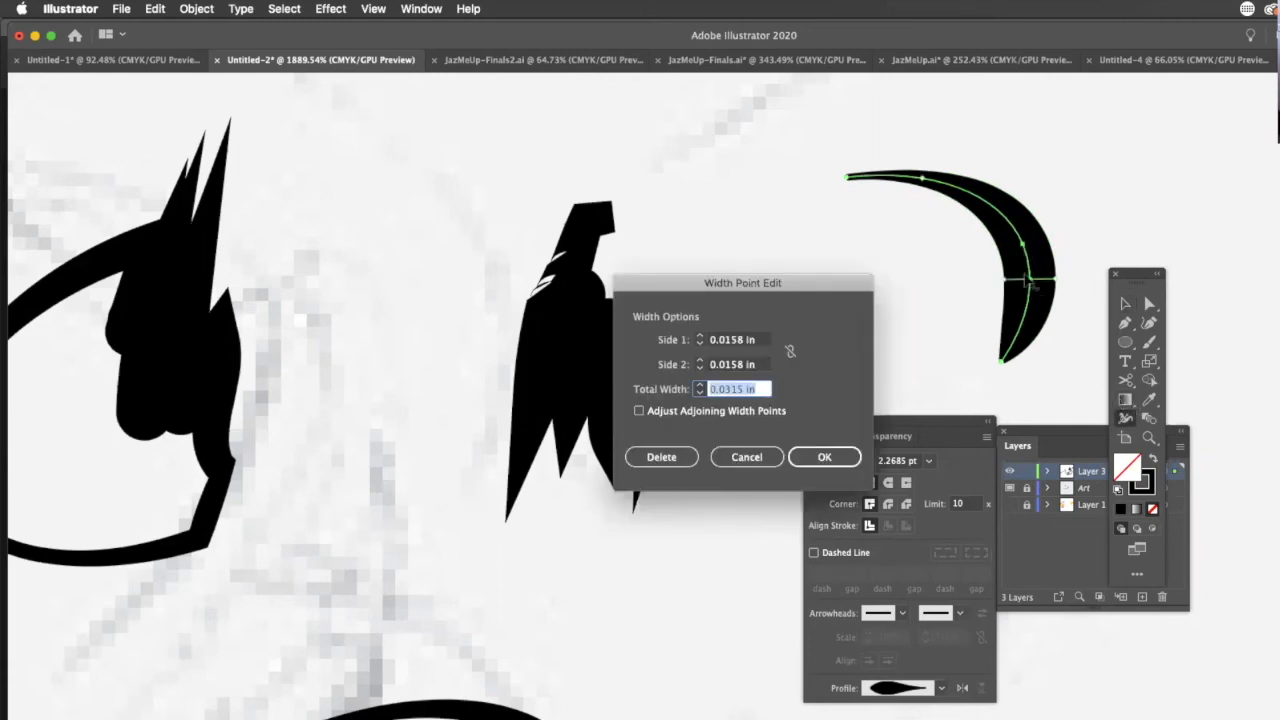
key(Escape)
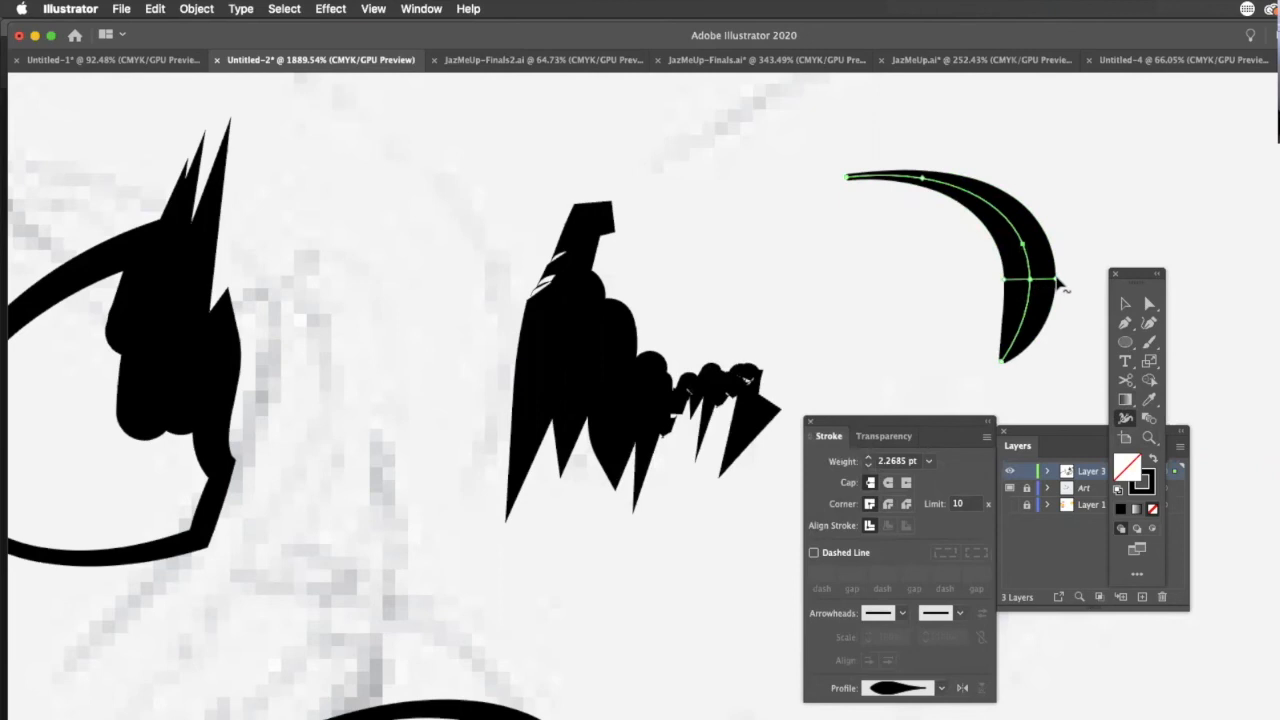
drag(1042, 281, 1038, 280)
- Move the thinned arc down beside the upper right edge of the spare ellipse
click(1125, 303)
click(982, 246)
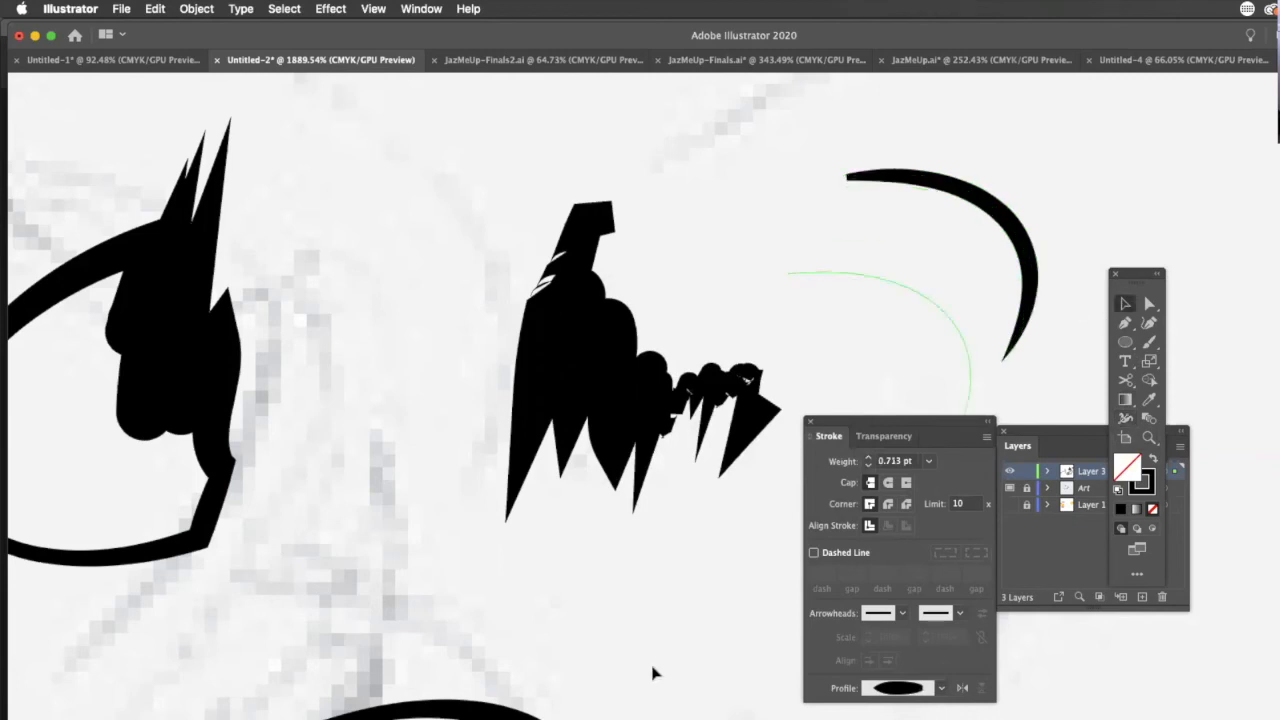
drag(708, 679, 708, 680)
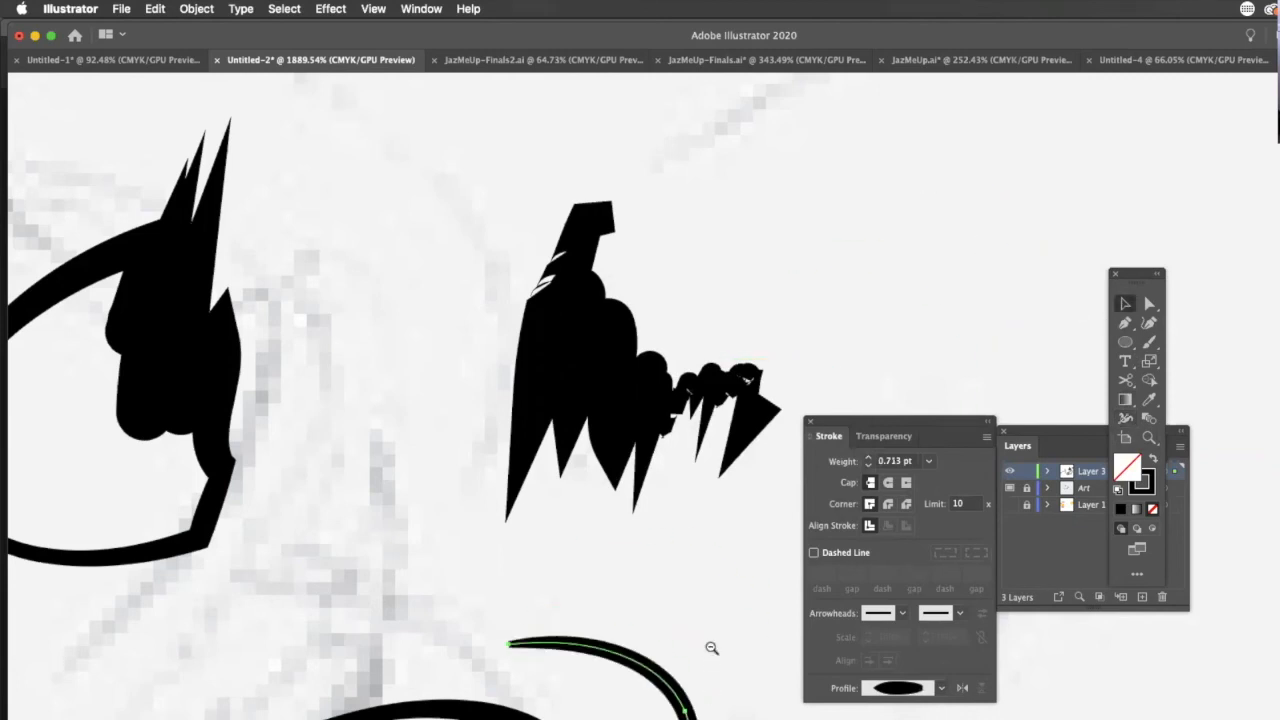
alt+super+click(703, 645)
alt+super+click(651, 523)
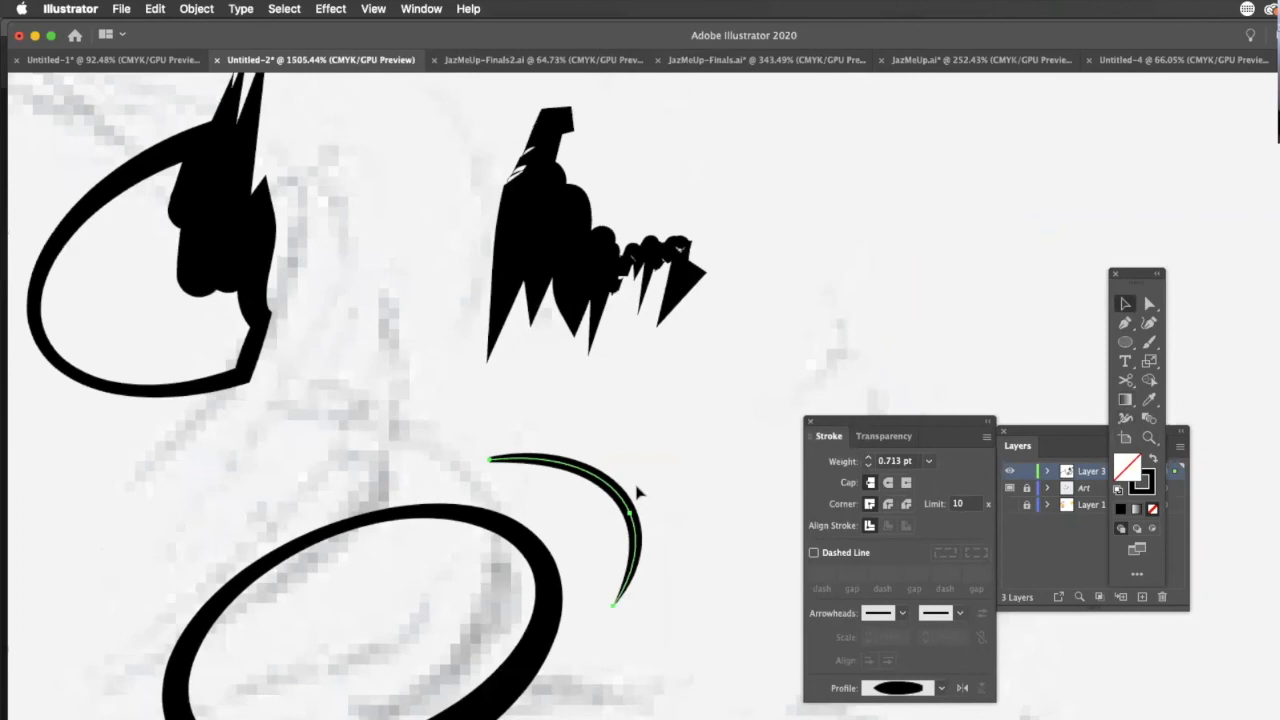
alt+super+click(634, 491)
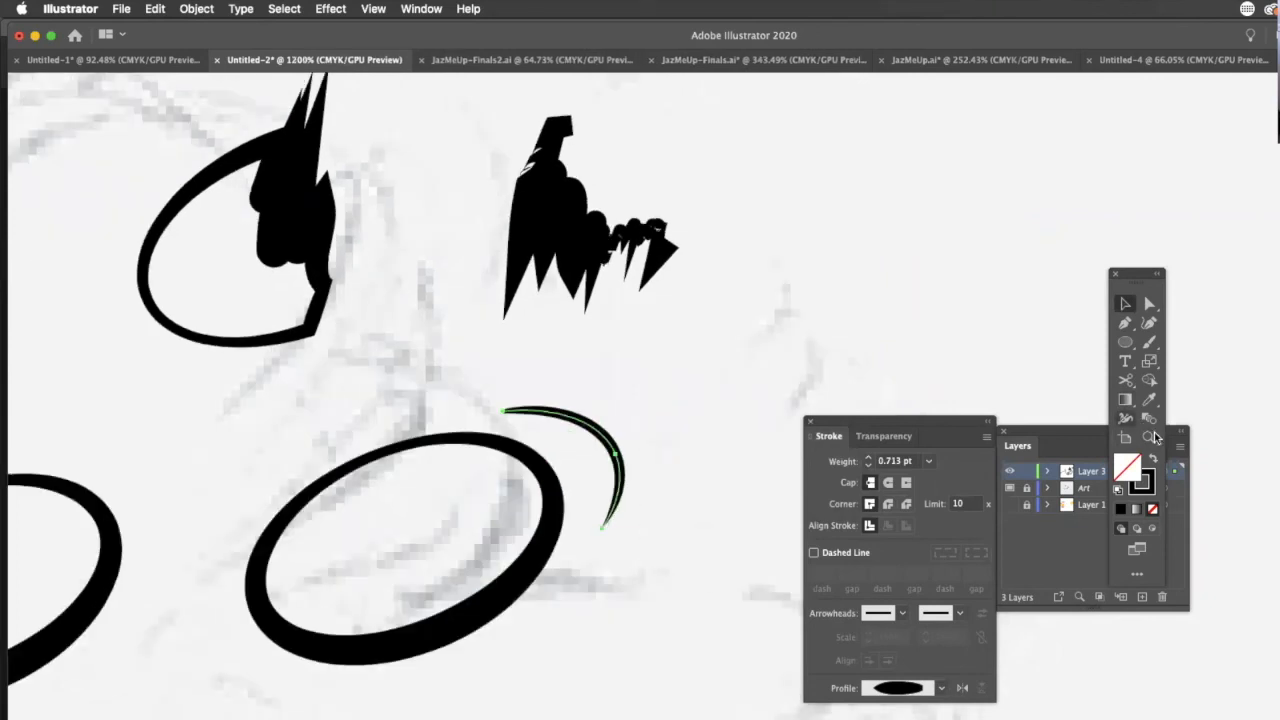
- Draw an open curved stroke with the Pen tool in the empty area right of the jagged fragment
drag(1132, 386, 1174, 379)
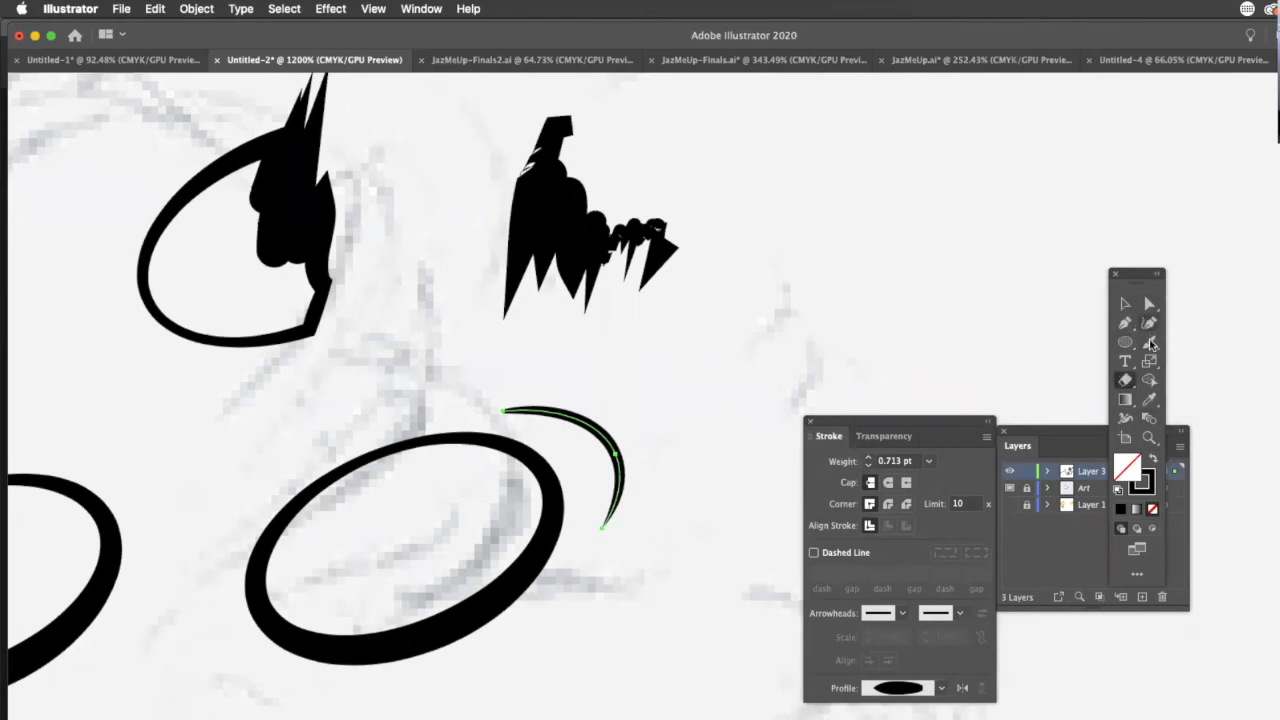
click(1125, 323)
click(825, 330)
drag(1091, 166, 1259, 177)
click(1125, 303)
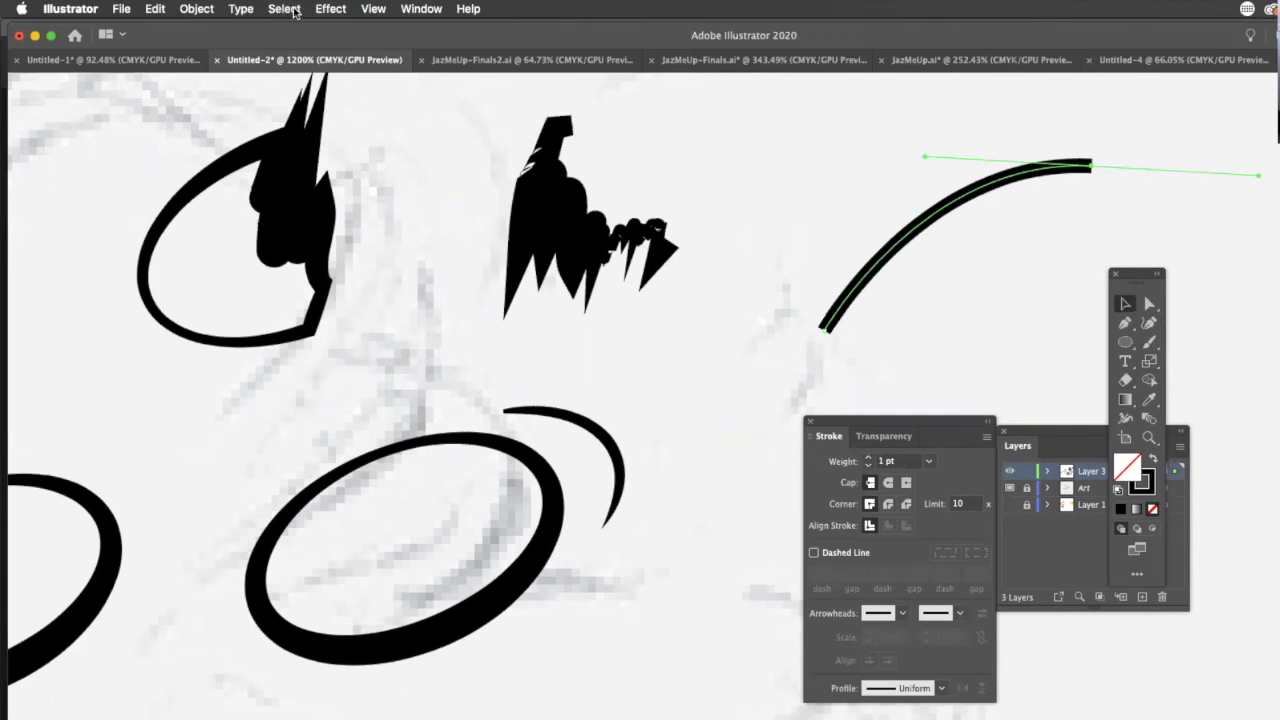
- Erase a gap across the middle of the new curve with the Eraser tool and select the resulting pieces
click(295, 12)
click(1149, 304)
click(1126, 380)
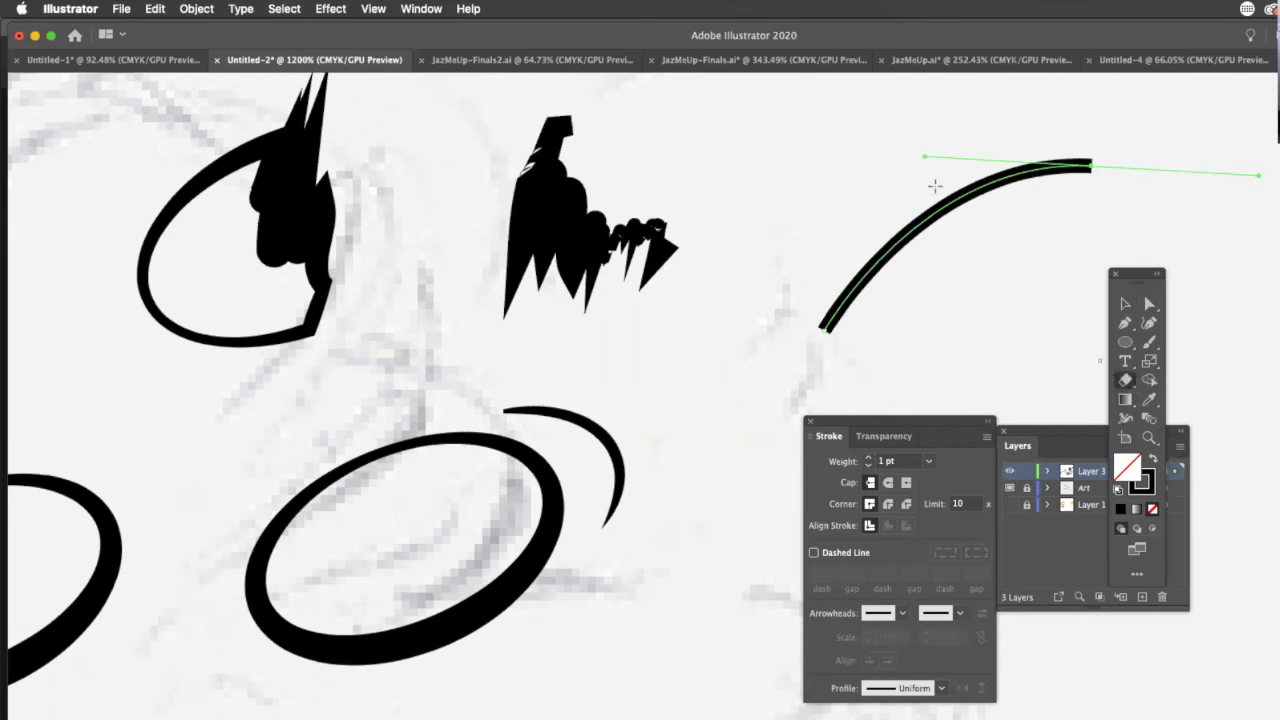
drag(921, 200, 956, 281)
click(1126, 303)
click(905, 280)
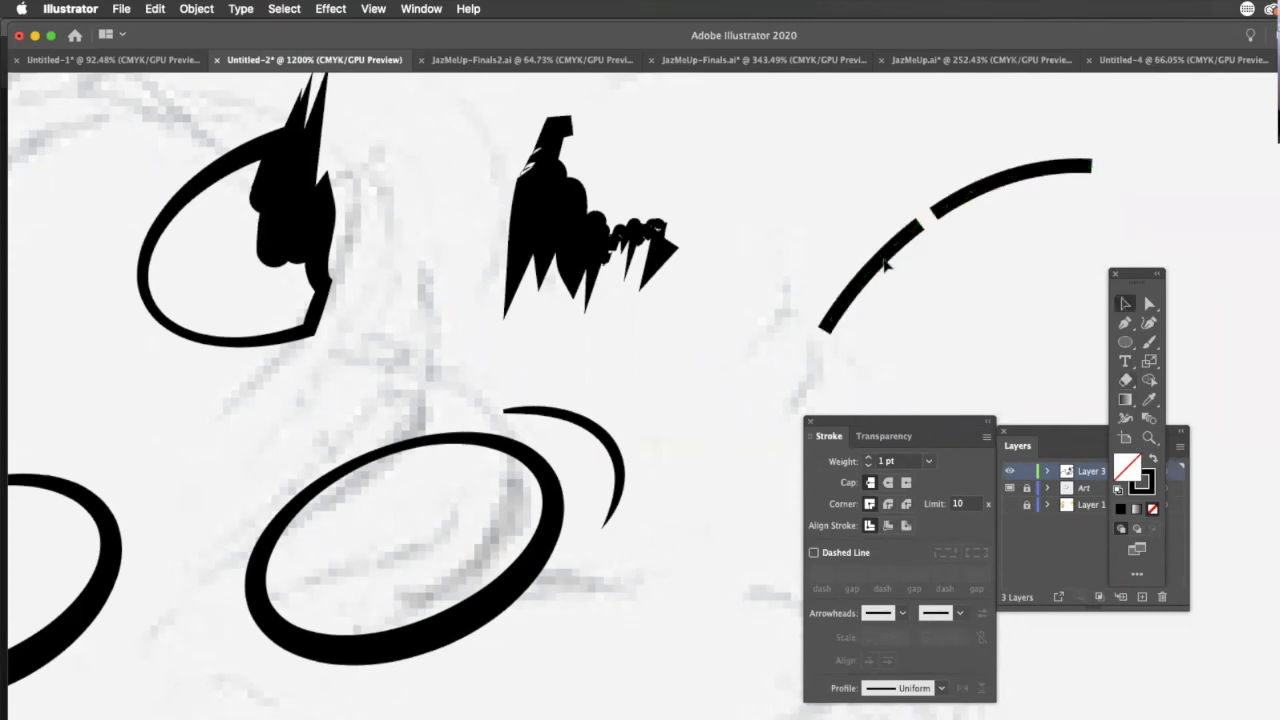
- Isolate the upper piece of the erased curve, leave isolation mode, and undo the erased gap
double_click(972, 207)
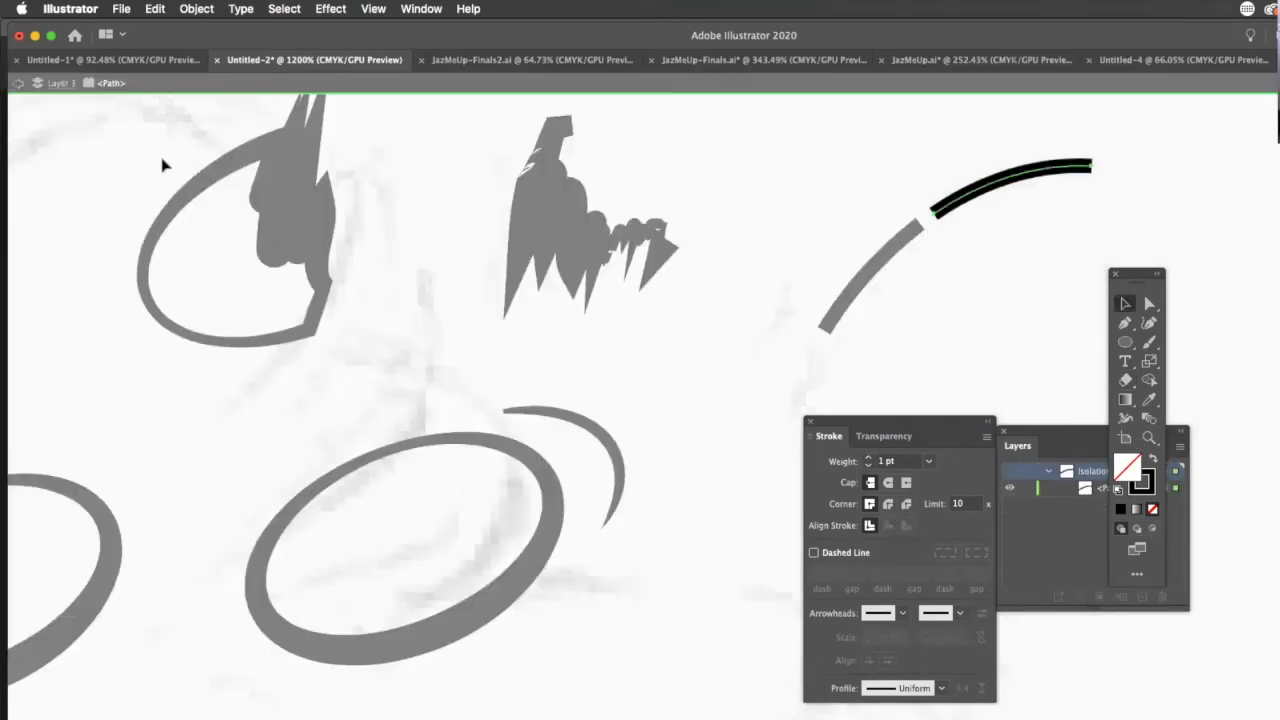
click(19, 84)
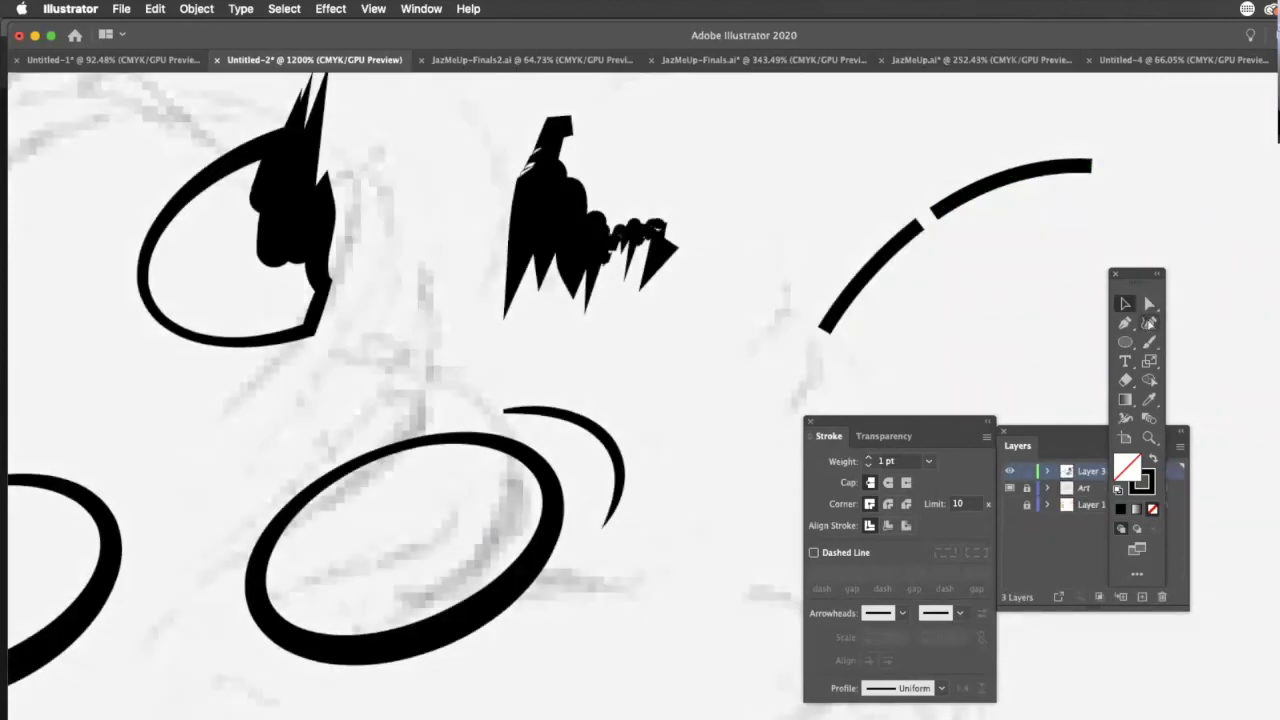
key(super+z)
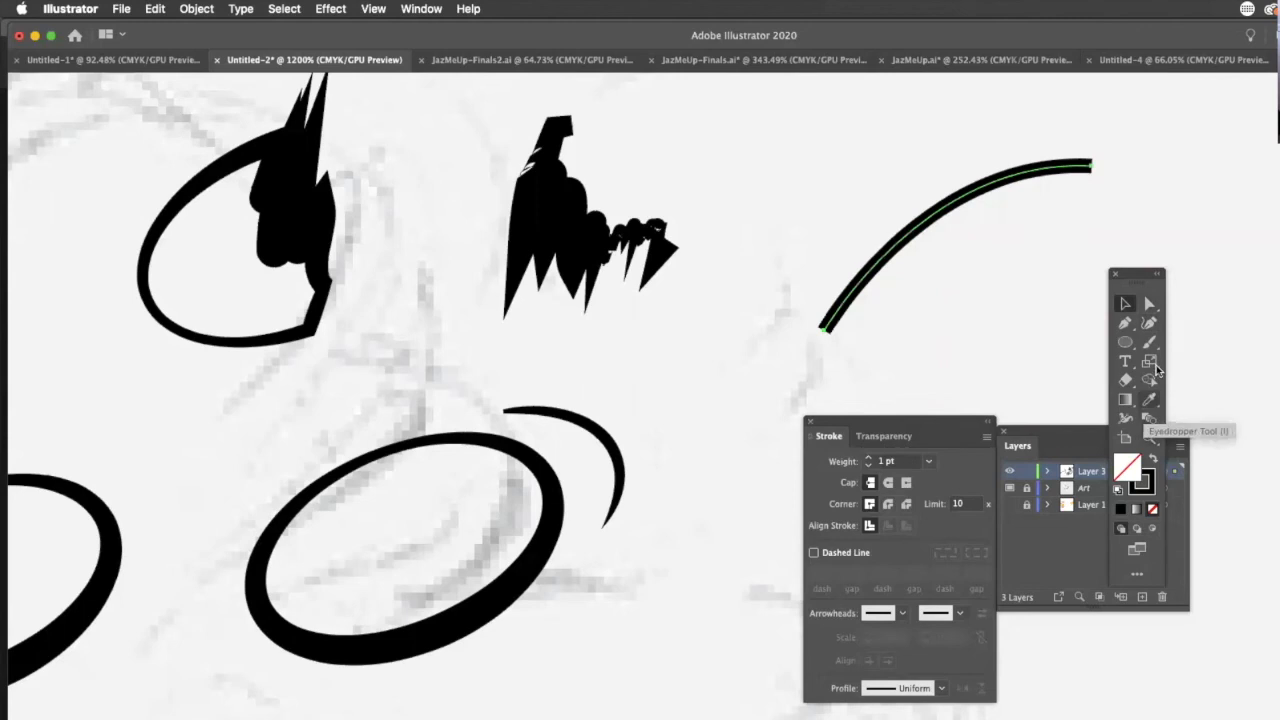
- Cut the curve with the Scissors tool near its lower end and around its middle
drag(1125, 380, 1164, 400)
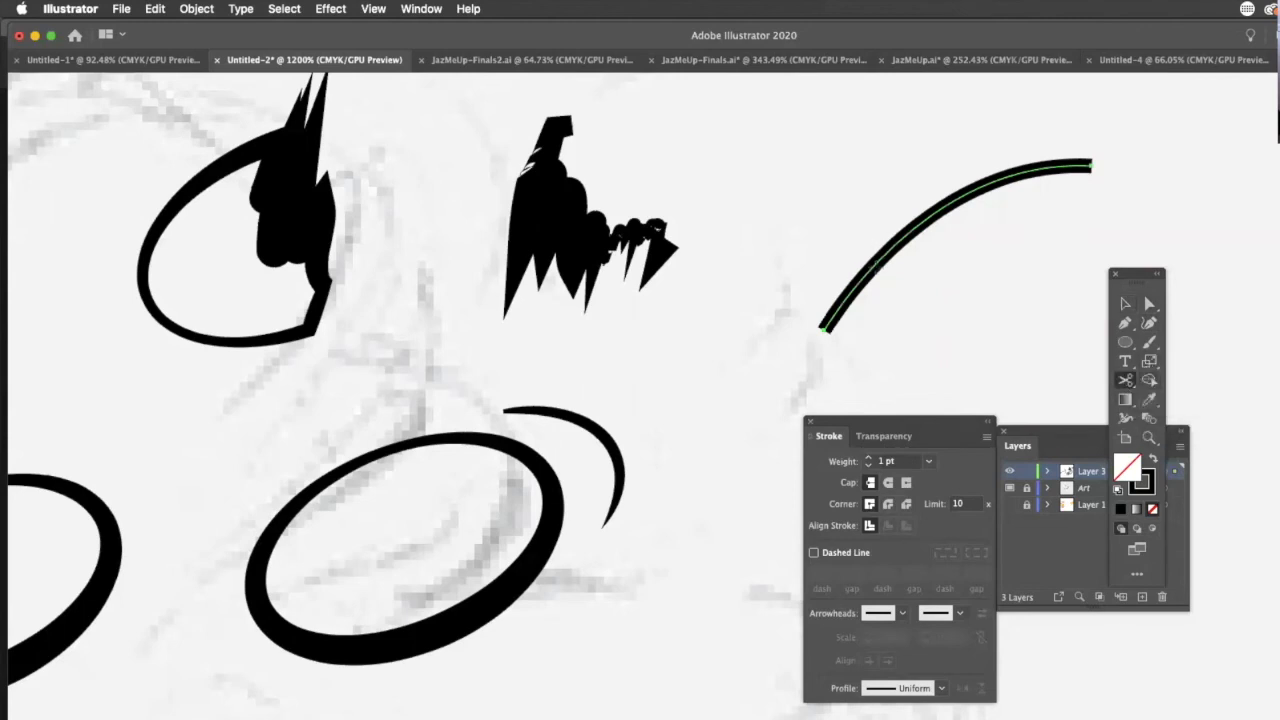
click(854, 286)
key(Return)
click(840, 303)
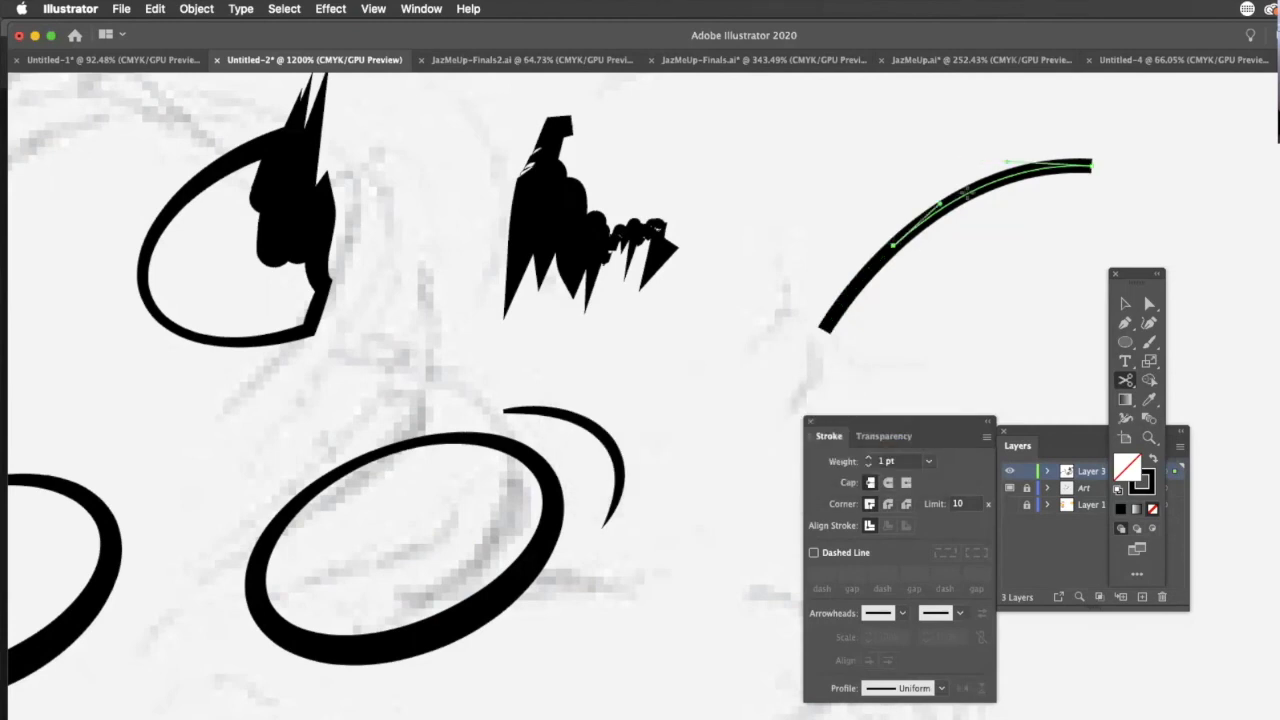
- Try to cut the upper part of the curve with the Scissors tool
click(984, 193)
click(903, 455)
click(982, 184)
key(Return)
click(982, 184)
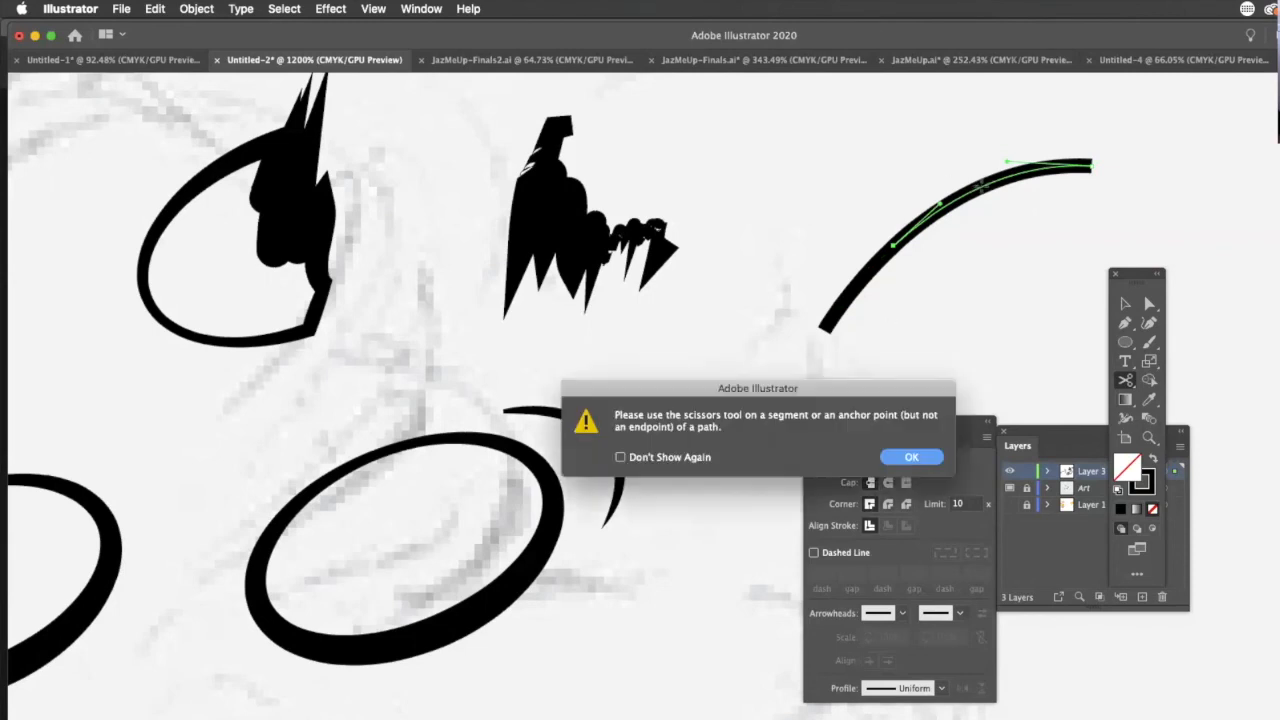
key(Return)
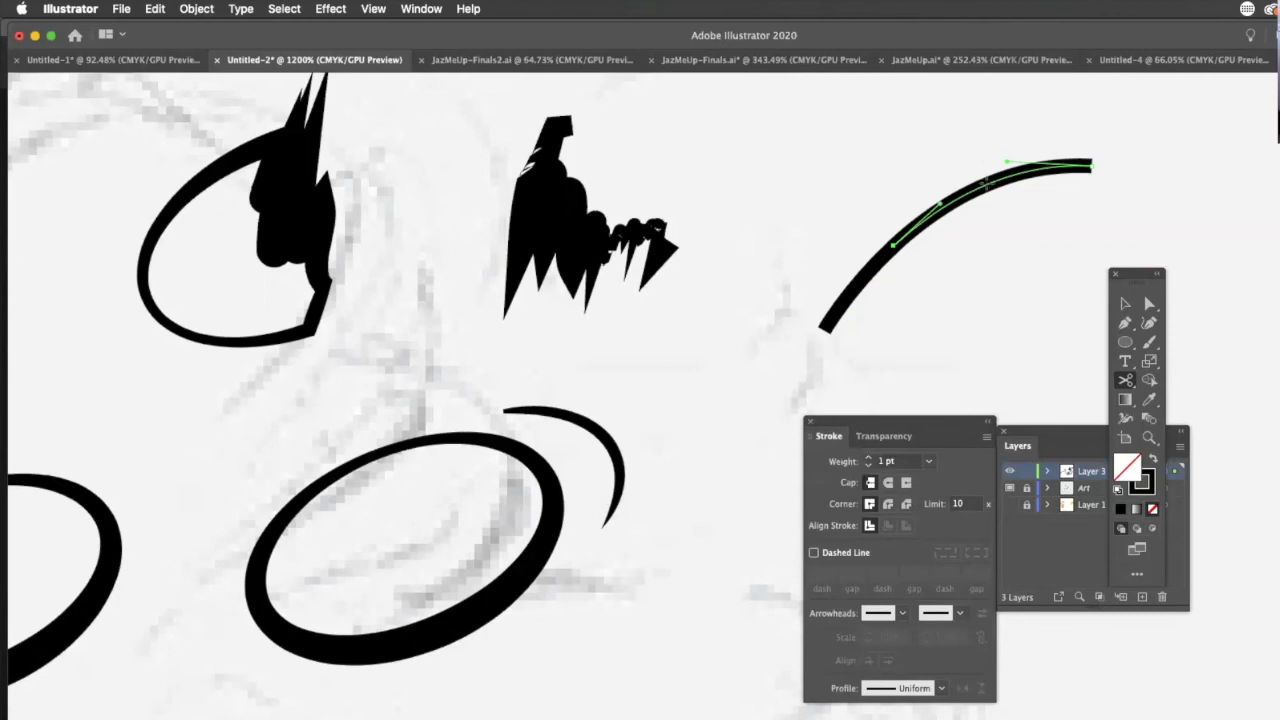
click(987, 183)
key(Return)
- Move the cut curve pieces apart, placing the short end piece down and left of the others
click(1125, 303)
drag(974, 198, 1004, 197)
mouse_move(876, 264)
mouse_down()
mouse_move(861, 319)
mouse_move(798, 344)
mouse_up()
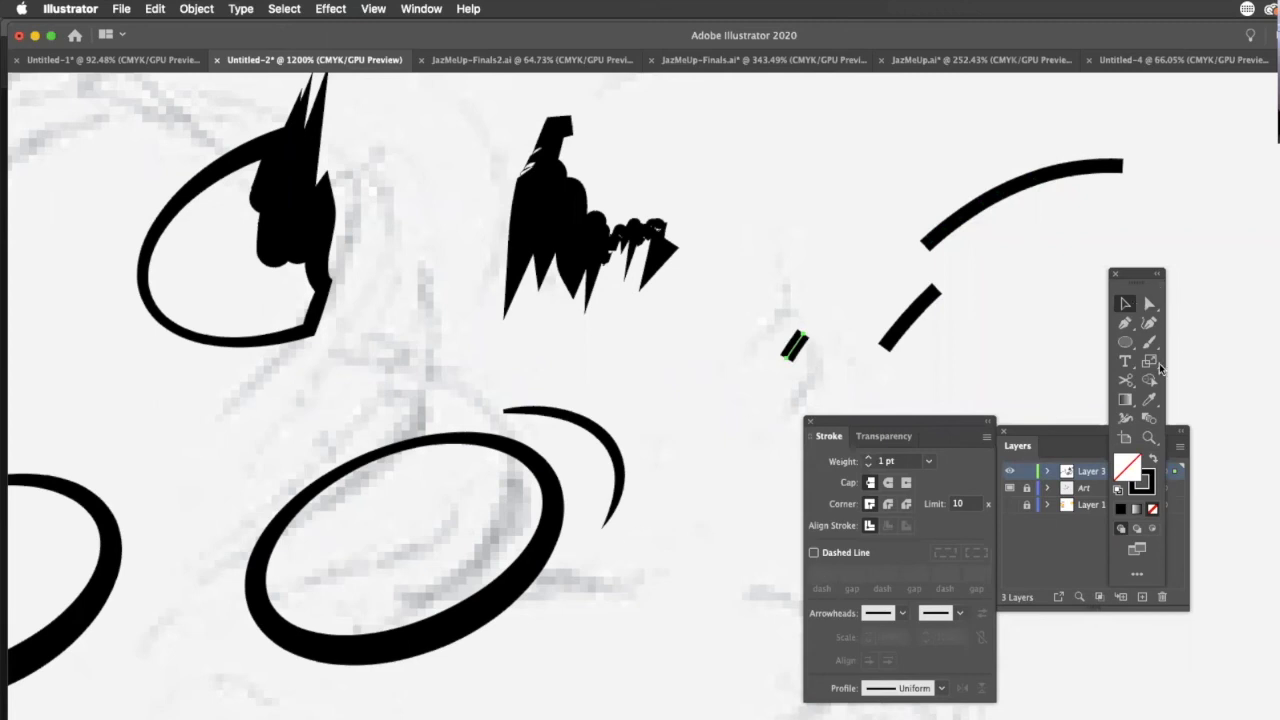
click(1127, 381)
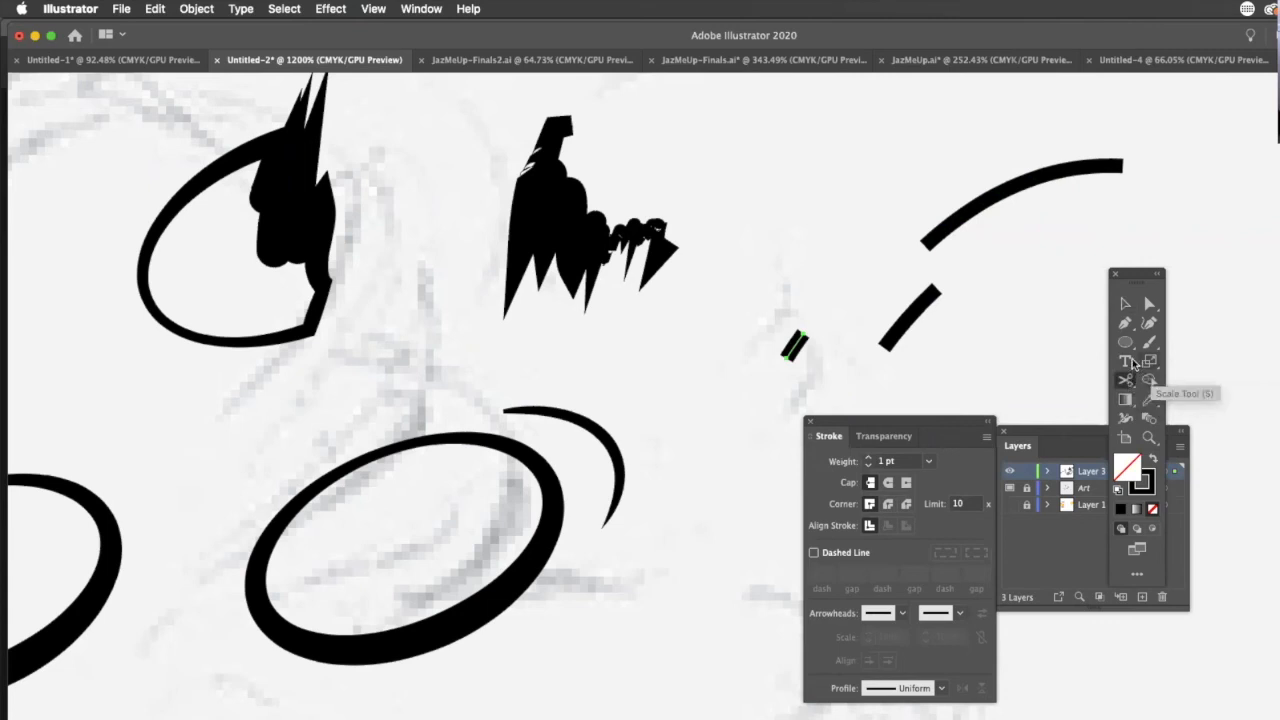
drag(1127, 381, 1155, 381)
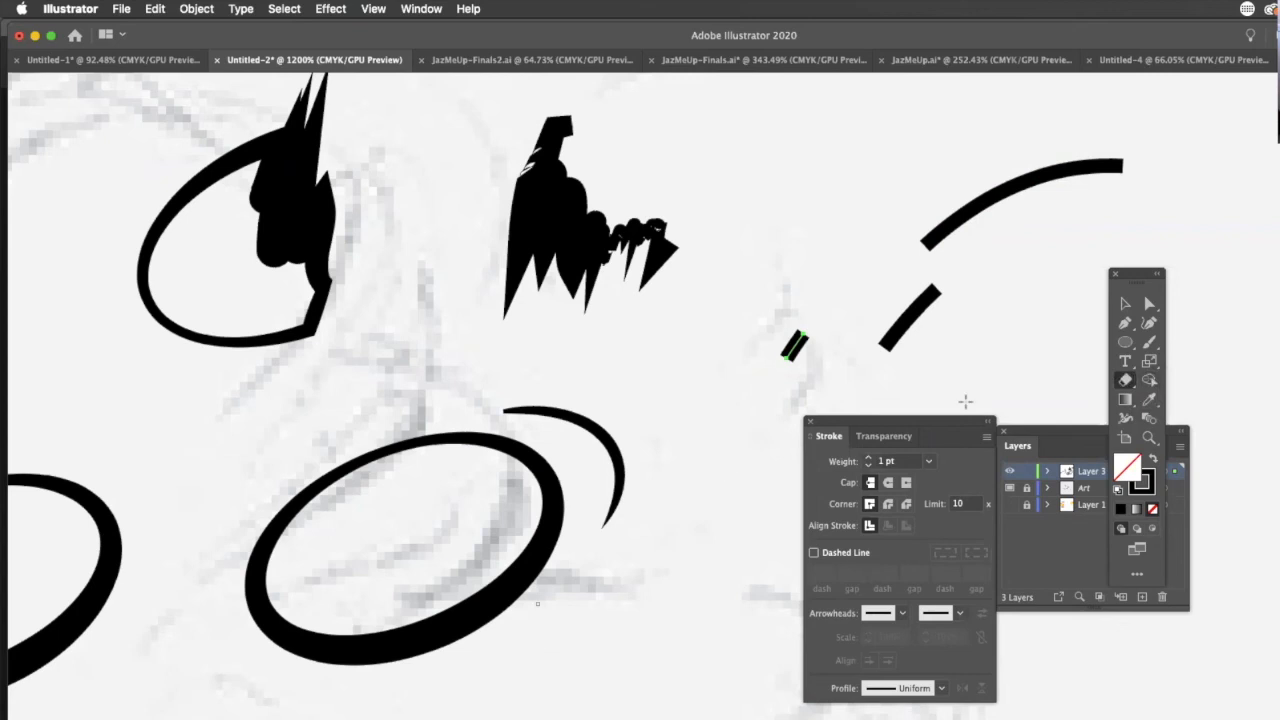
click(1124, 304)
- Select the intact ellipse near the fish's snout outline and move it slightly right and up
drag(839, 414, 865, 390)
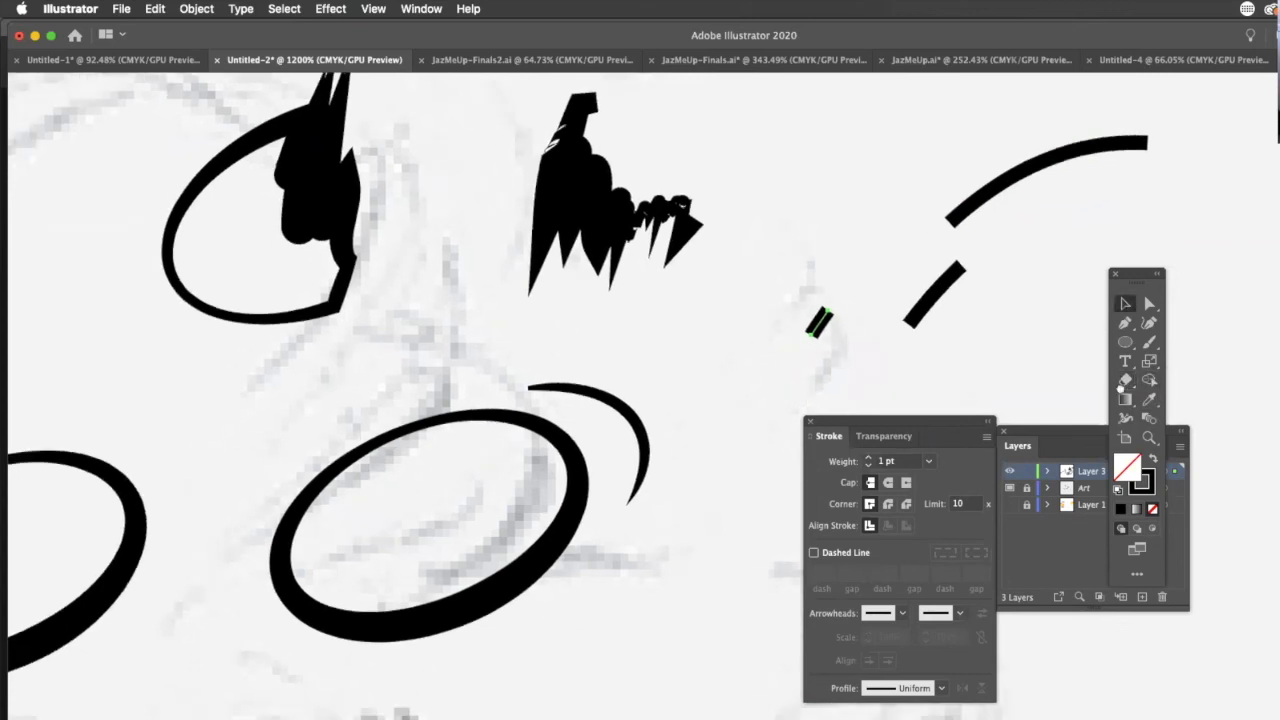
drag(660, 431, 702, 394)
drag(632, 568, 1166, 384)
key(super+a)
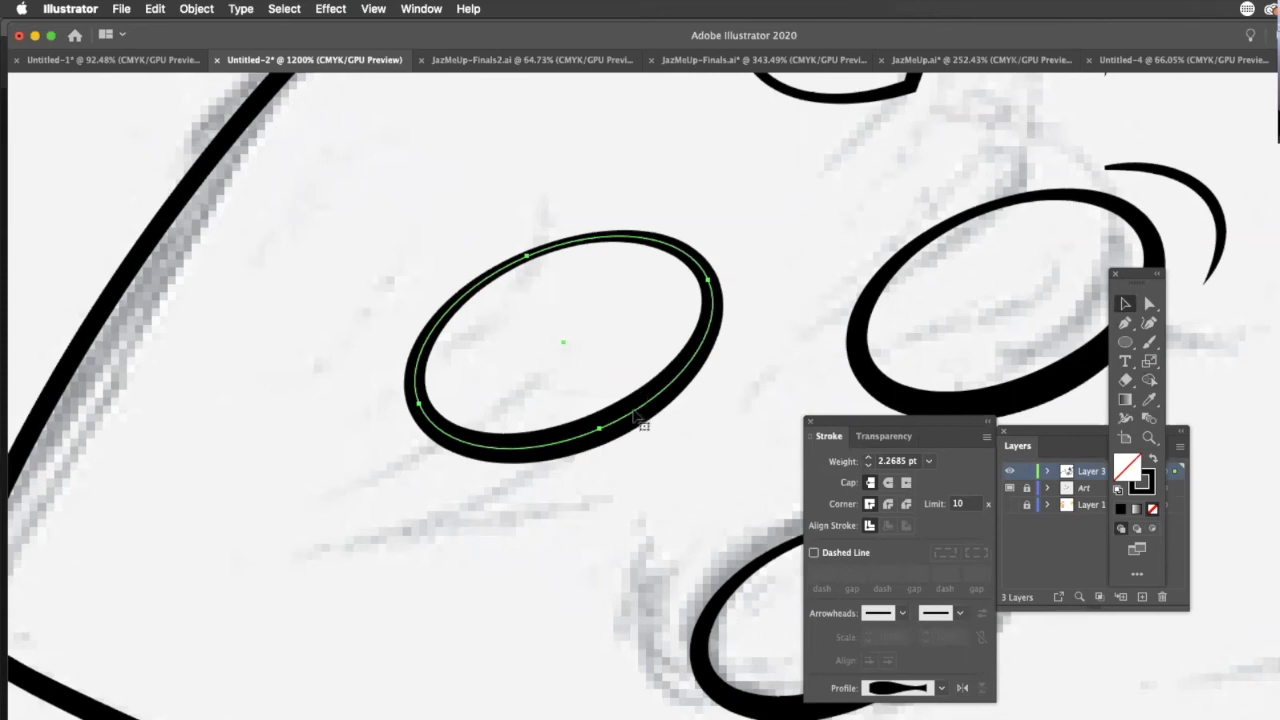
drag(638, 408, 660, 252)
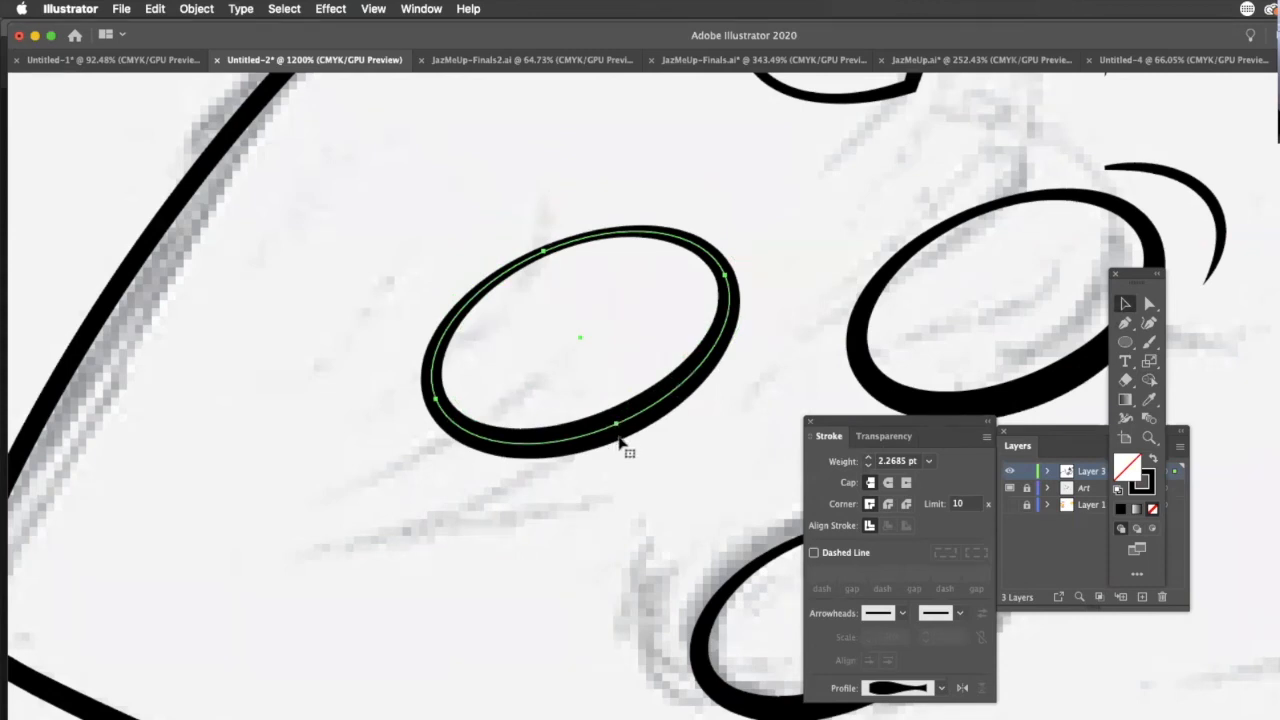
- Apply Expand Appearance to the selected ellipse to turn its variable-width stroke into a filled shape
click(212, 16)
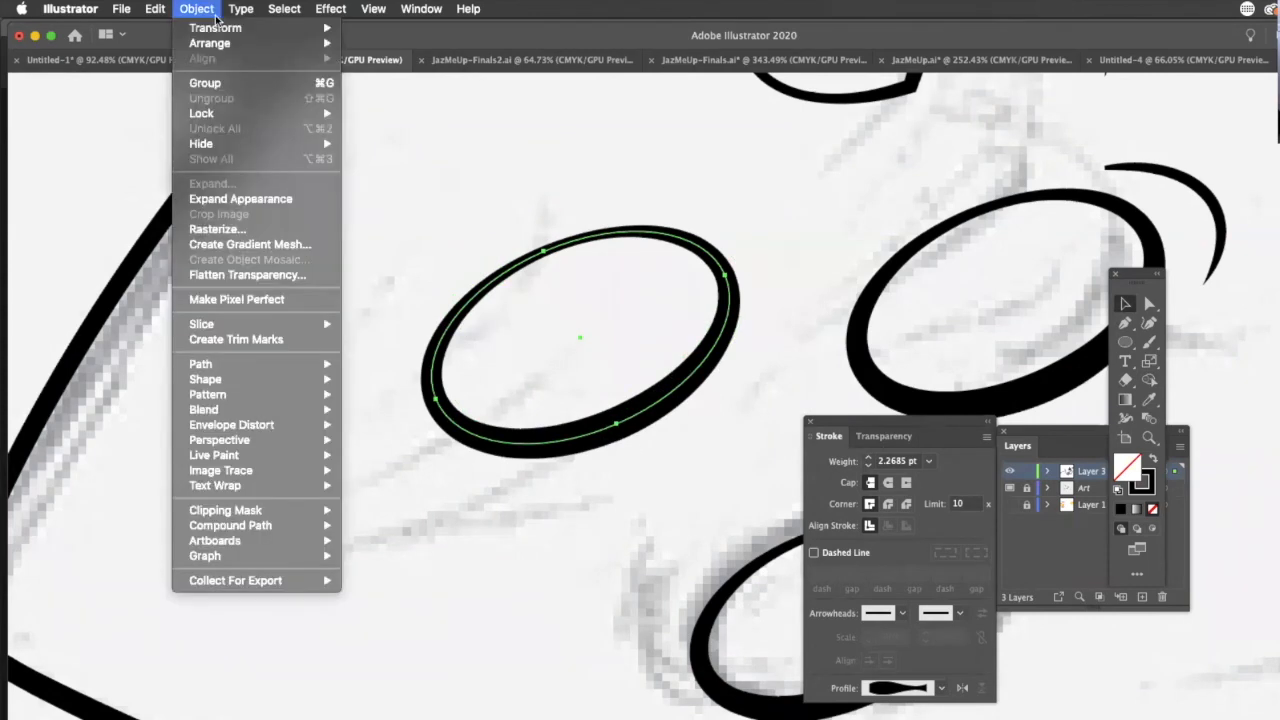
click(280, 201)
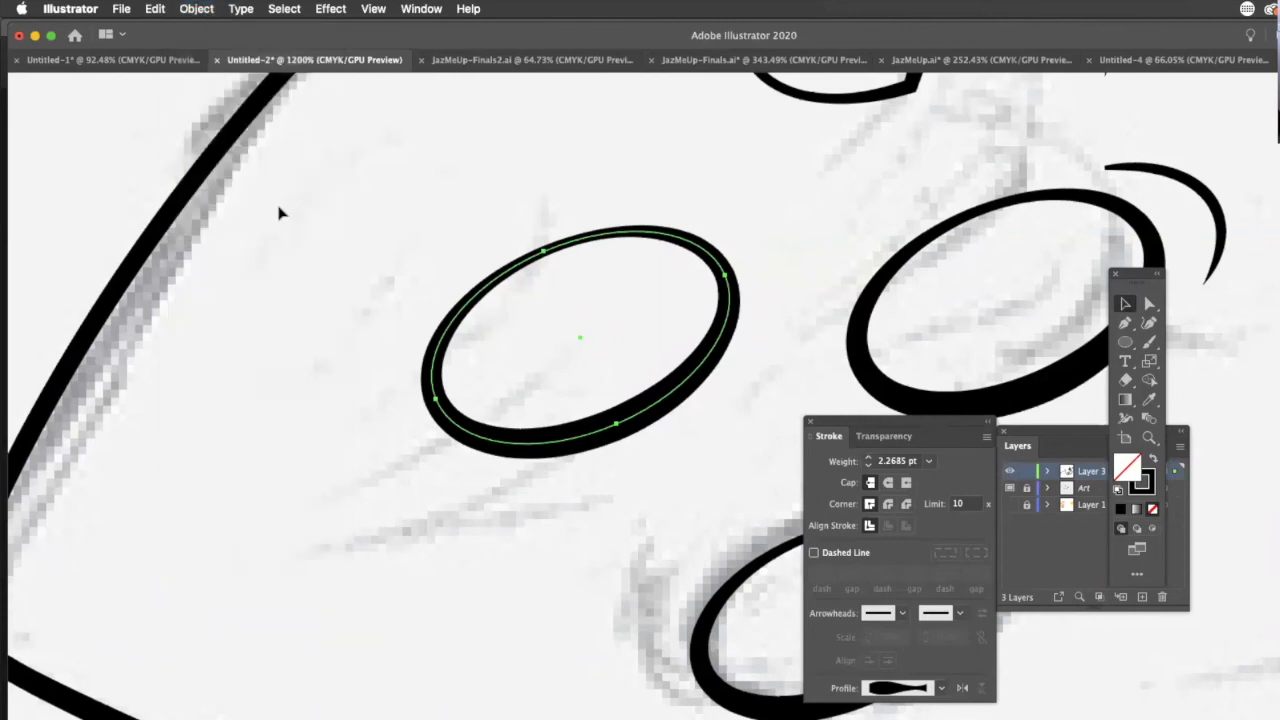
click(212, 8)
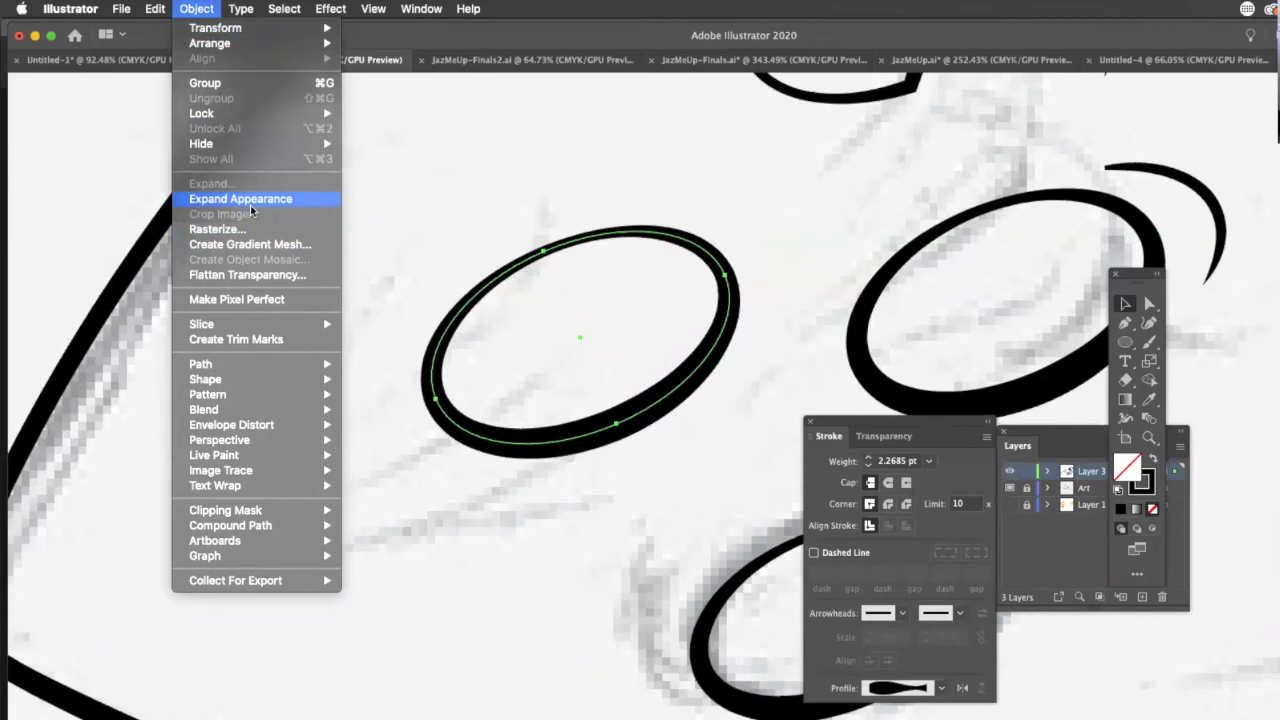
click(249, 205)
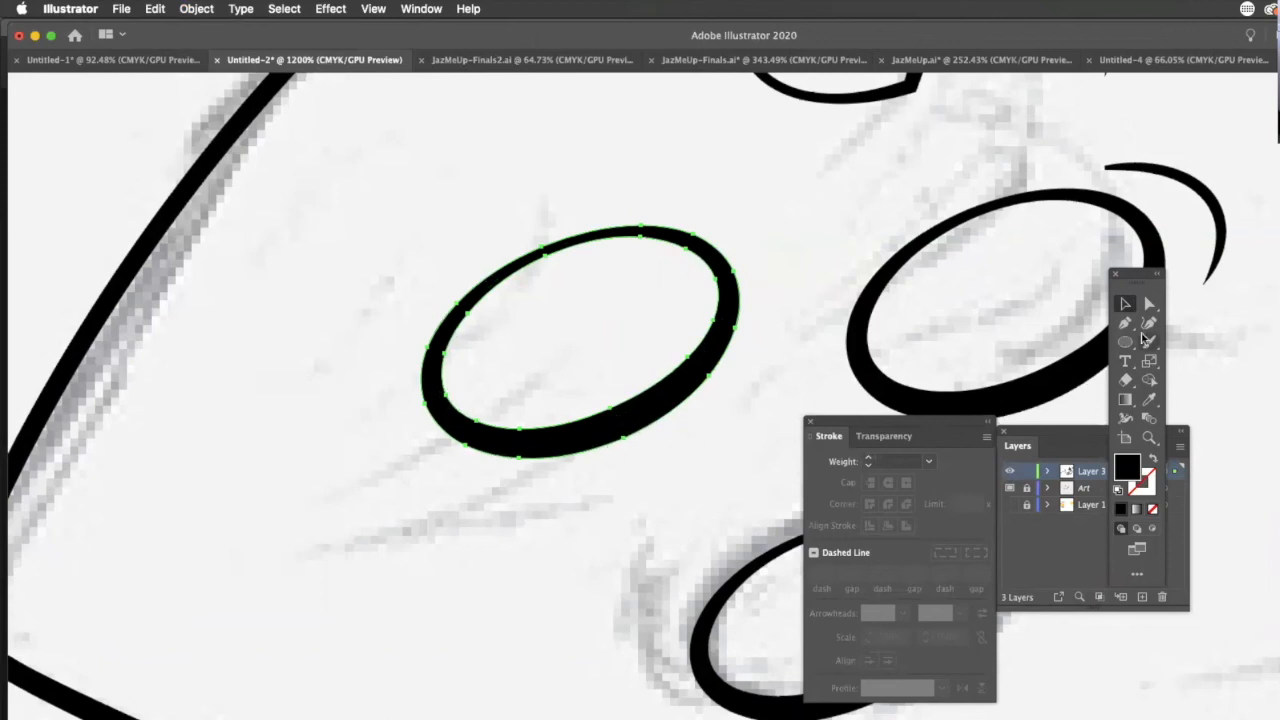
- Erase gaps across the expanded ellipse's lower right and upper left with the Eraser tool, and move it up and right
click(1125, 379)
drag(633, 390, 646, 428)
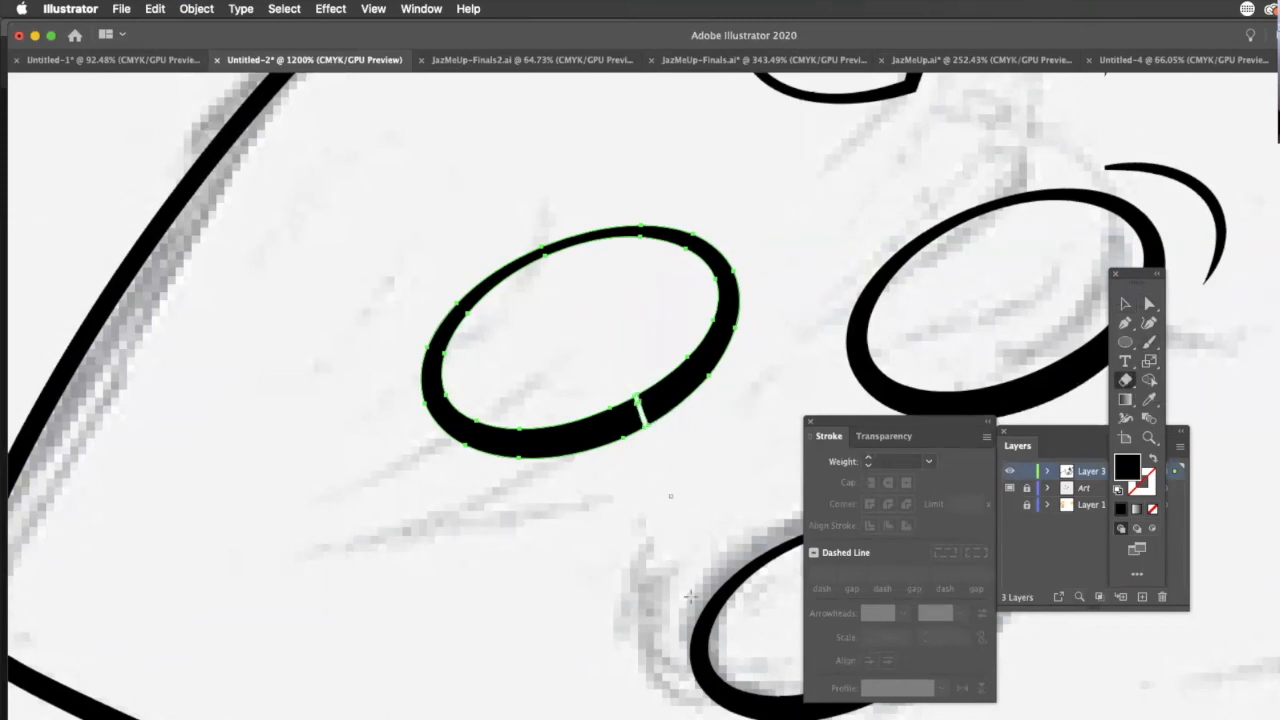
drag(561, 233, 586, 303)
click(1125, 303)
drag(682, 387, 759, 320)
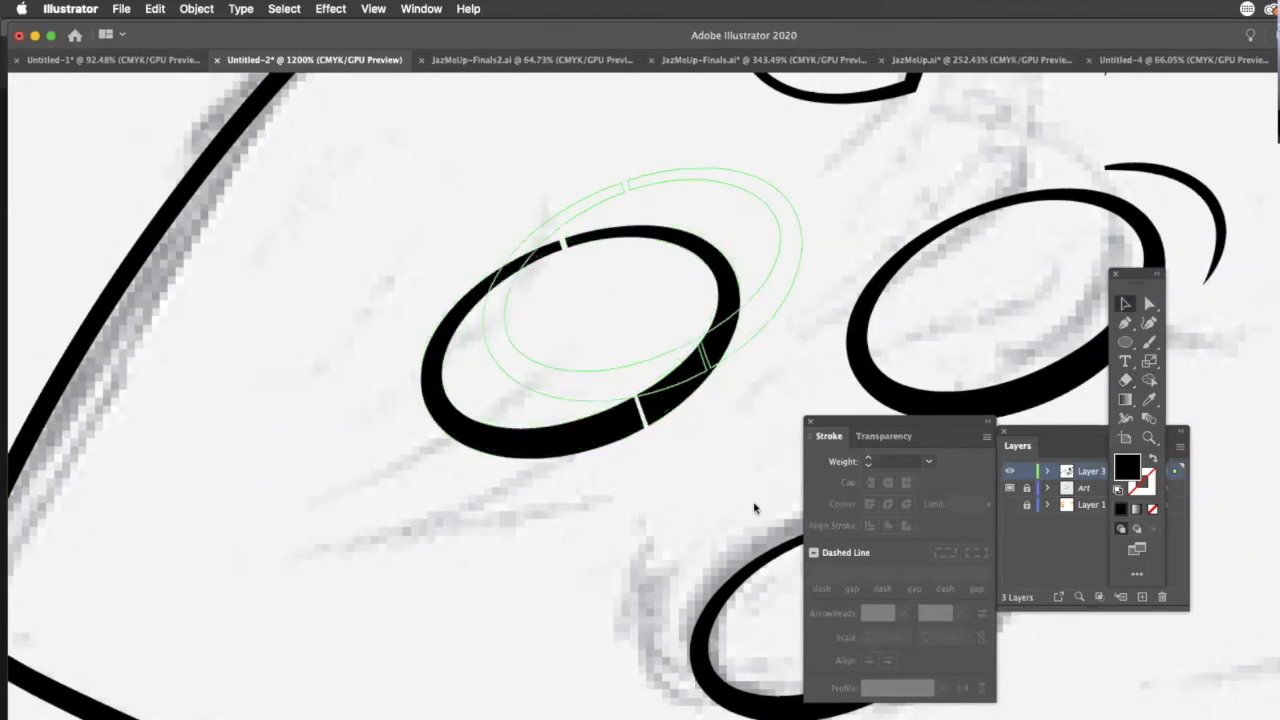
- Use Direct Selection to move the right-hand piece of the erased ellipse down and left, away from the other half
click(1149, 304)
click(771, 323)
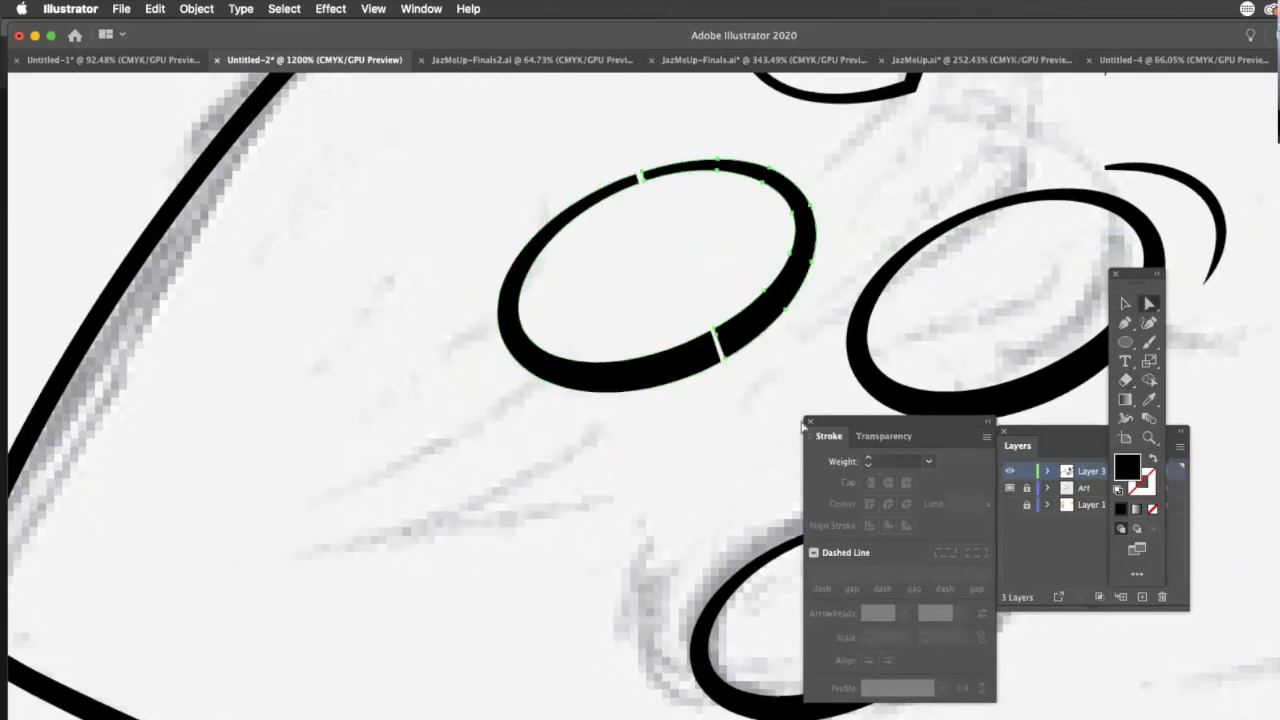
drag(765, 317, 560, 605)
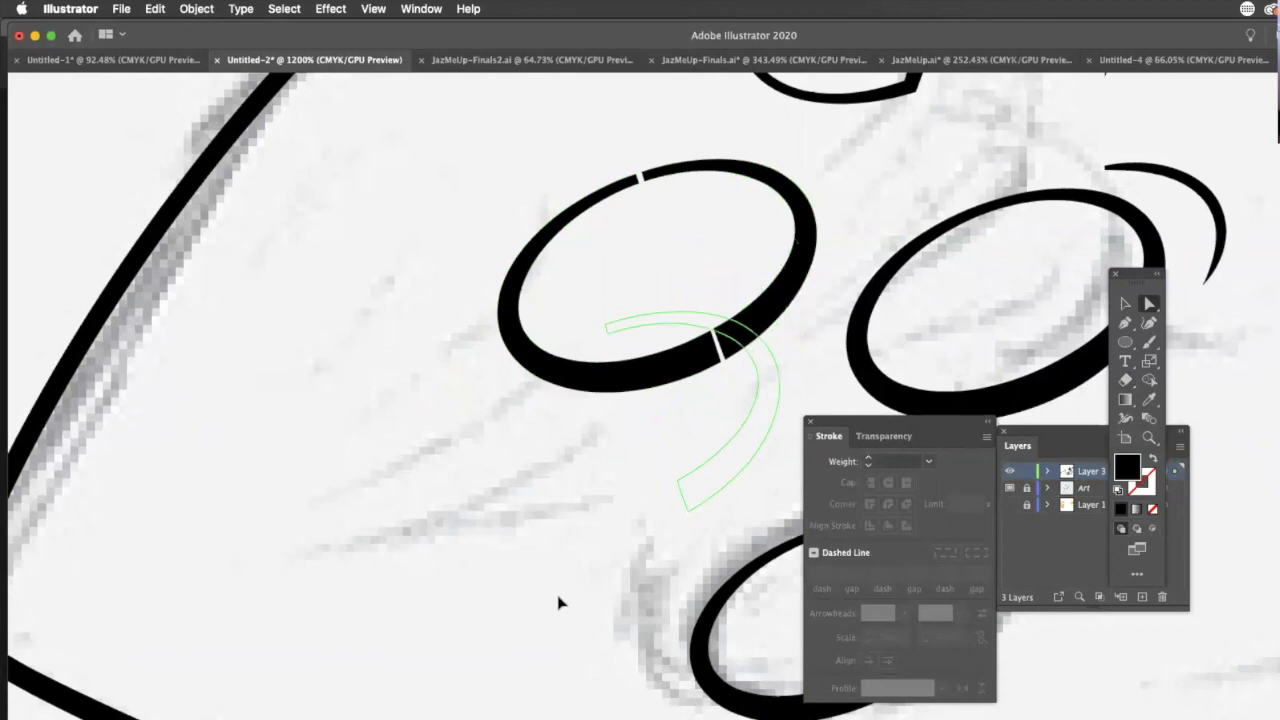
- Cut the separated curve piece and paste it back as its own object, placed below the remaining half
click(190, 9)
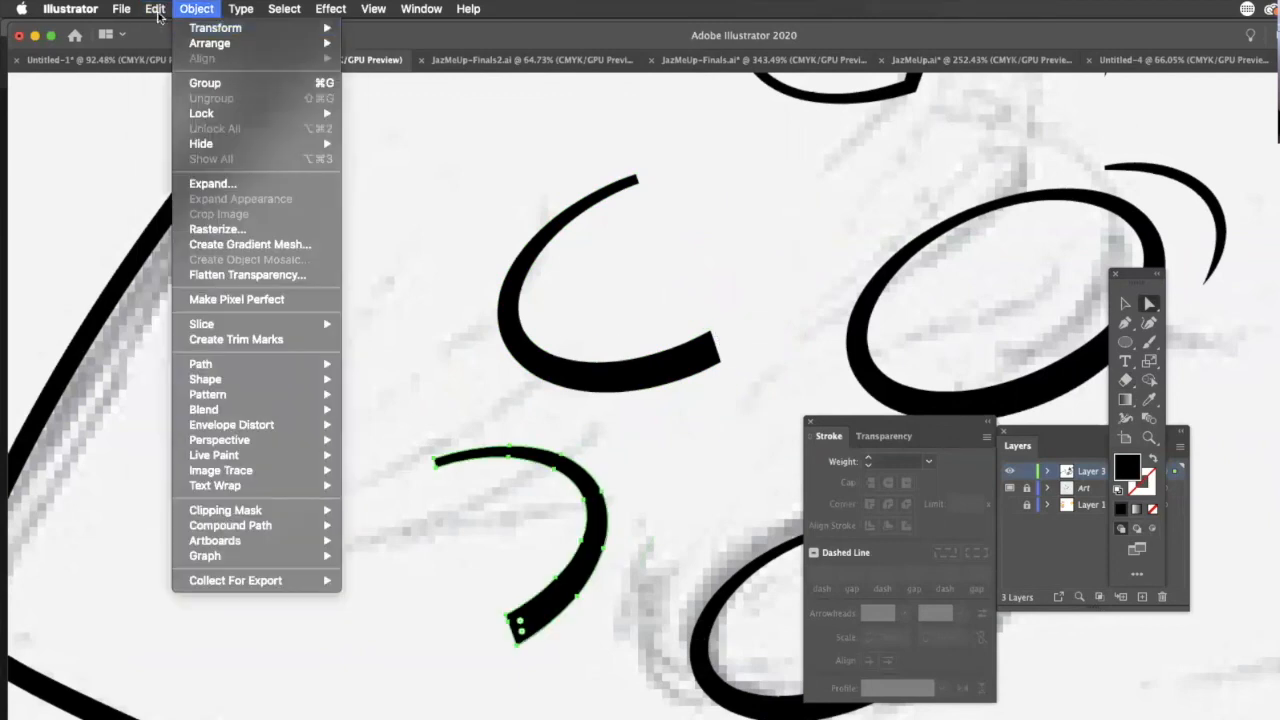
mouse_move(166, 12)
click(166, 68)
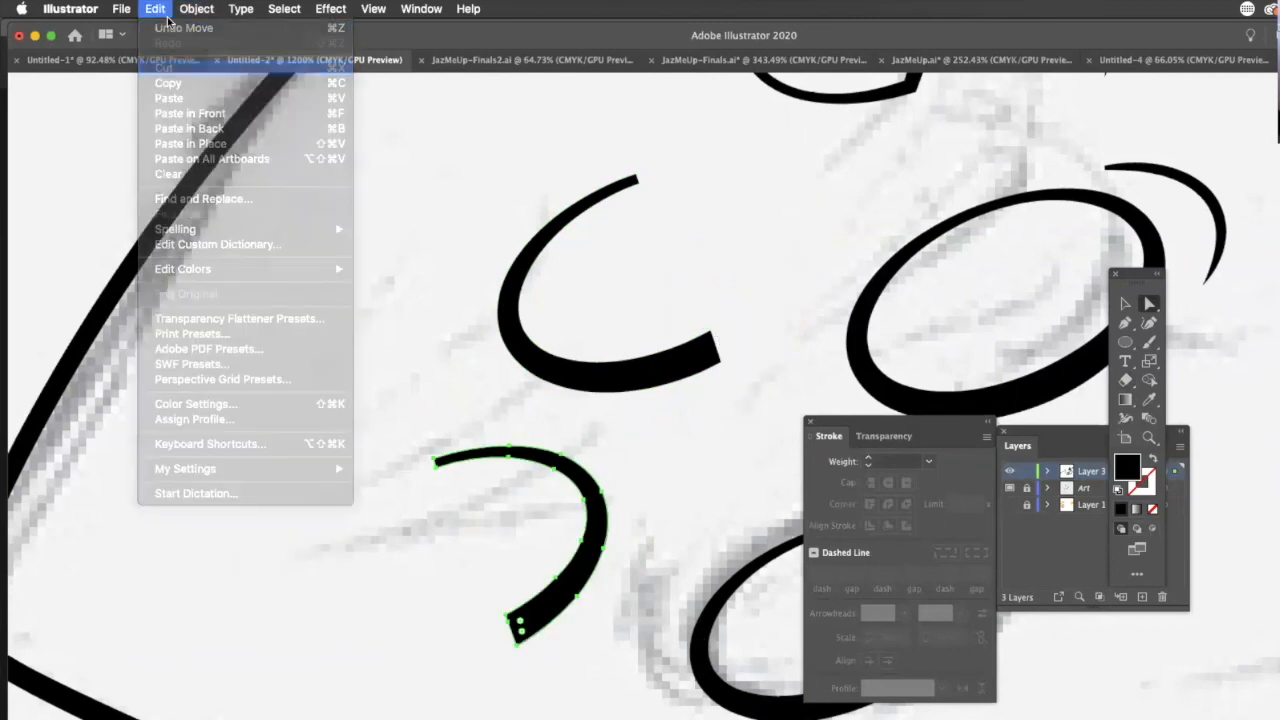
click(164, 10)
click(181, 98)
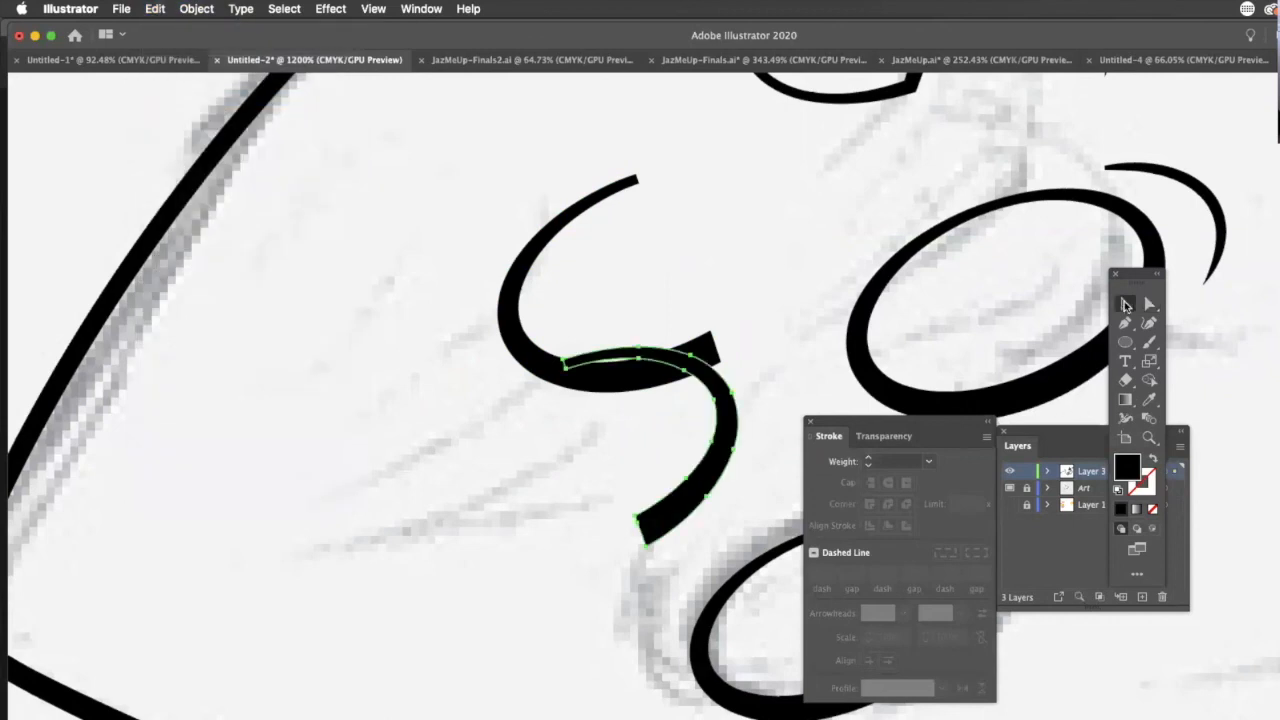
double_click(1125, 303)
click(773, 568)
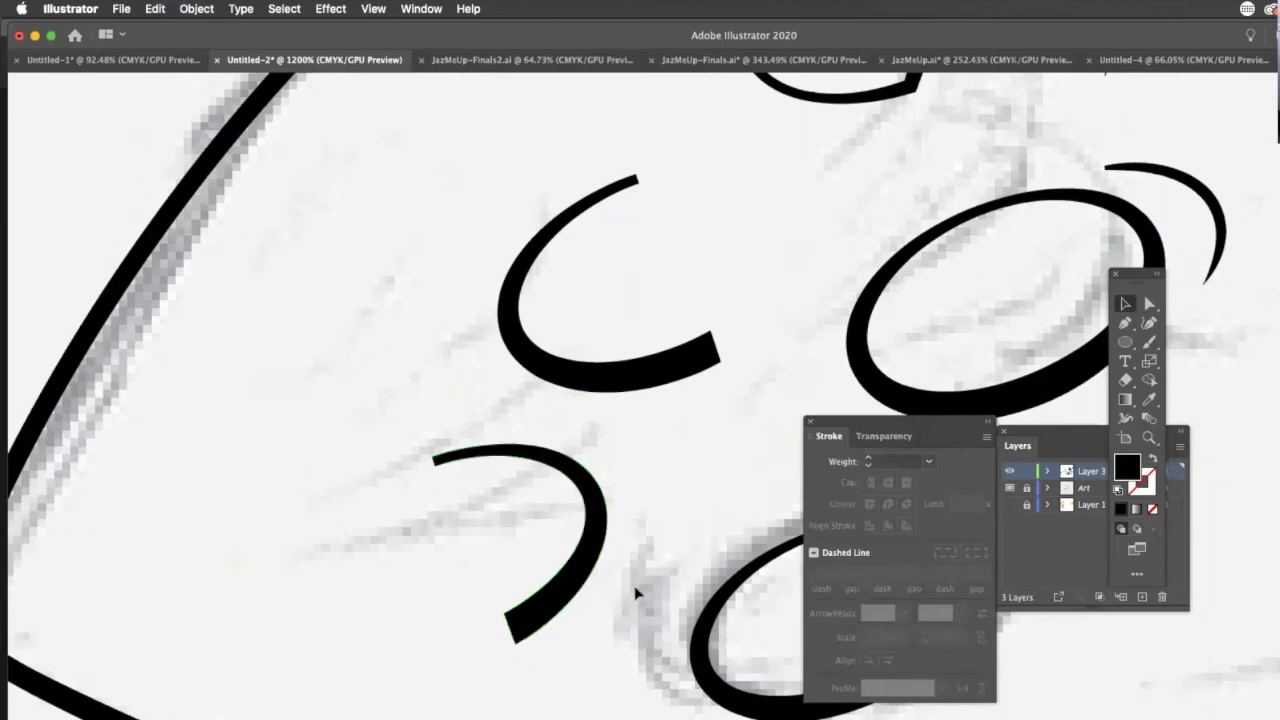
- Pull the inner edge of the upper curve piece outward to the right with Direct Selection, forming a long spike, and deselect it
click(708, 360)
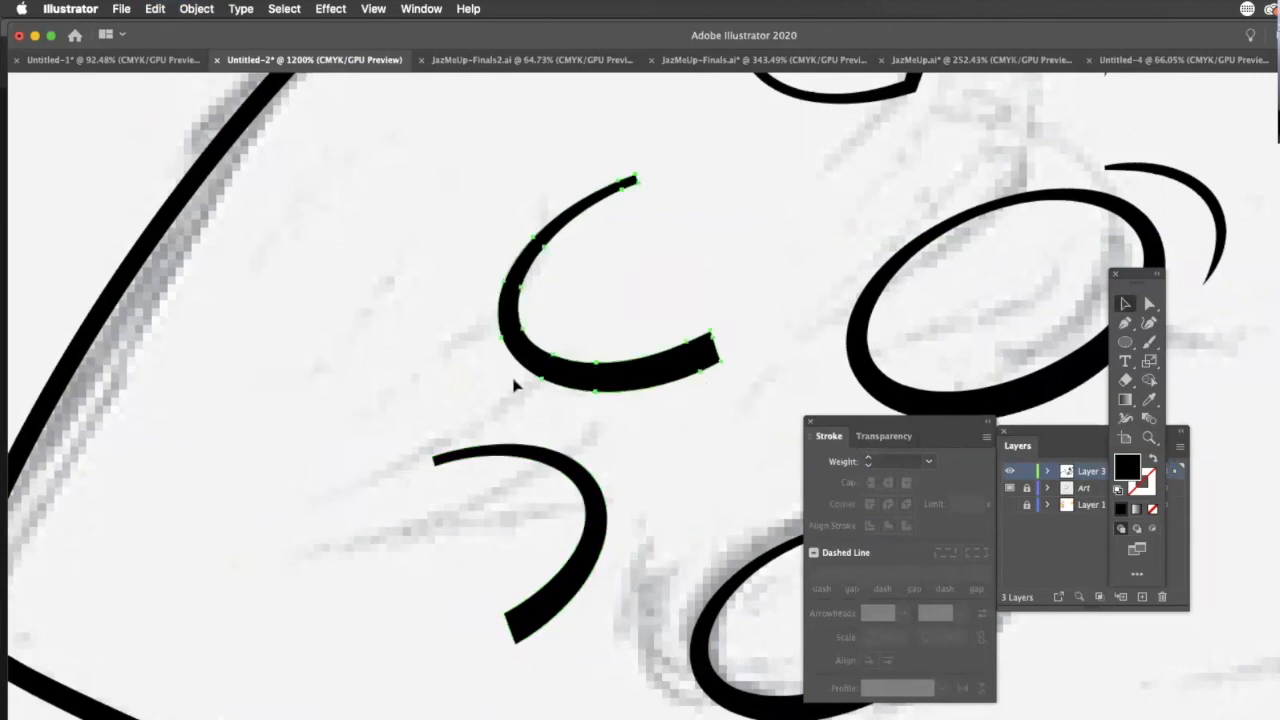
click(1149, 303)
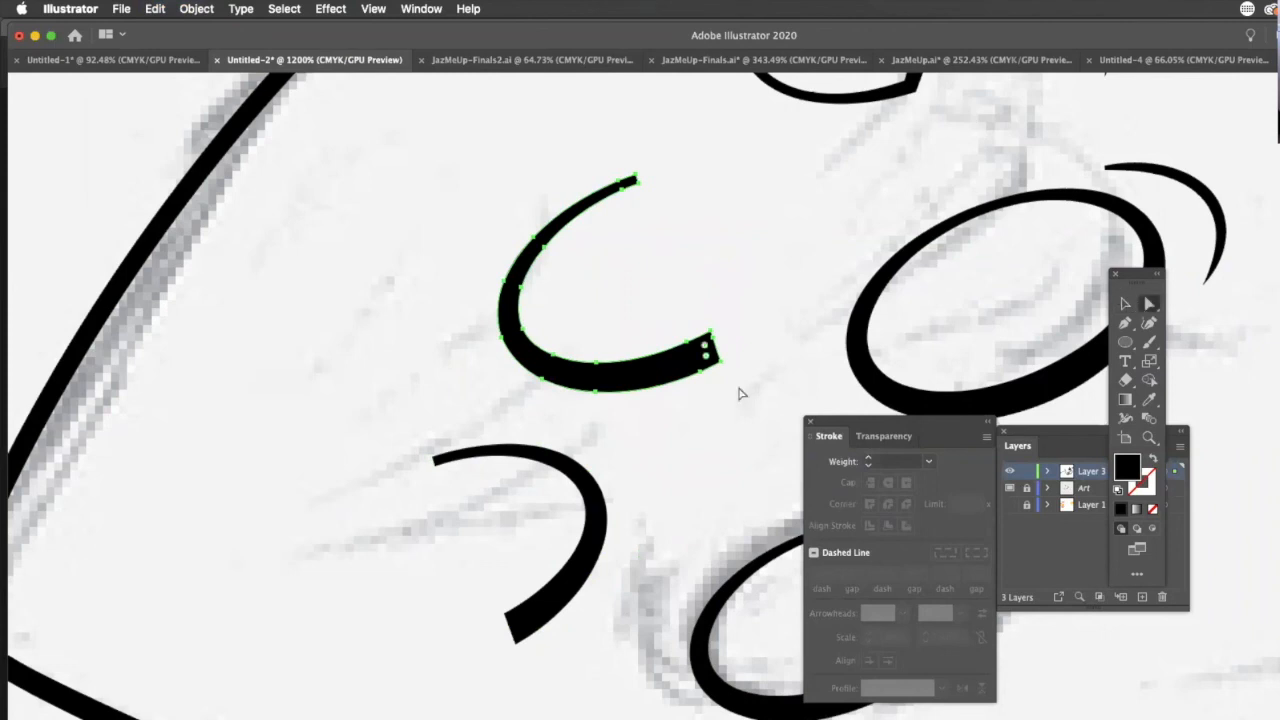
drag(522, 334, 693, 240)
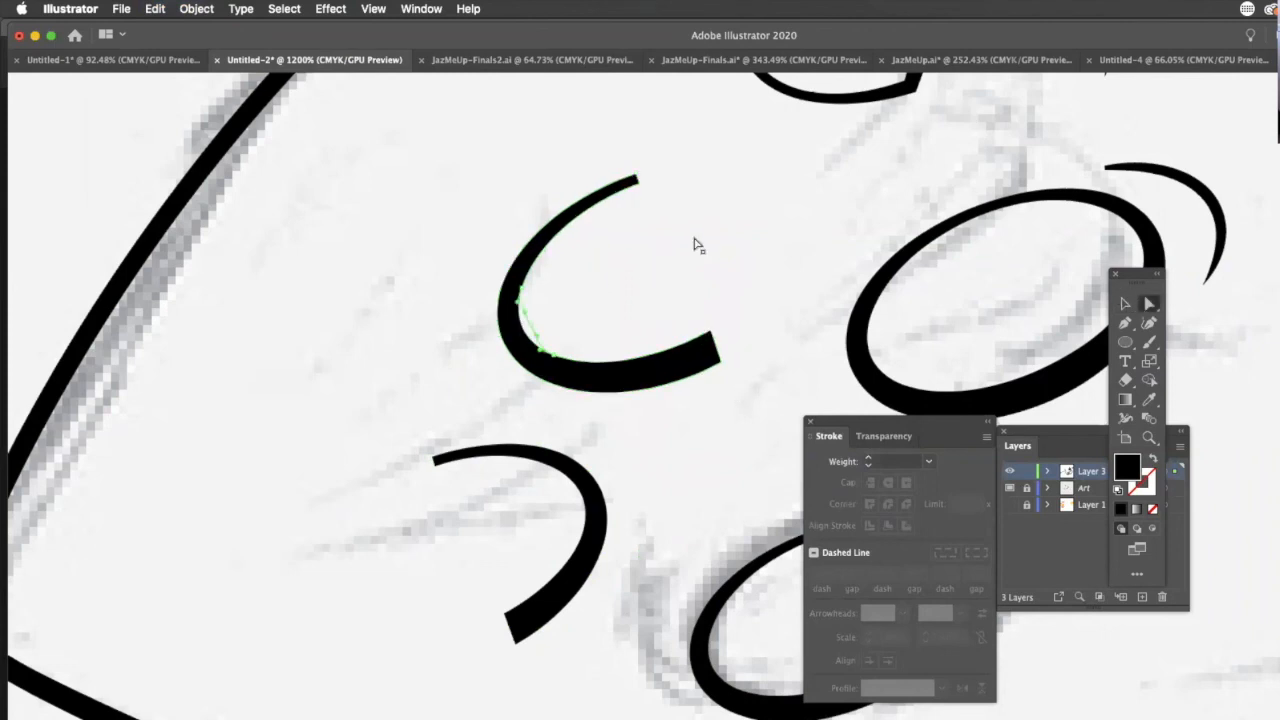
click(1125, 303)
click(684, 566)
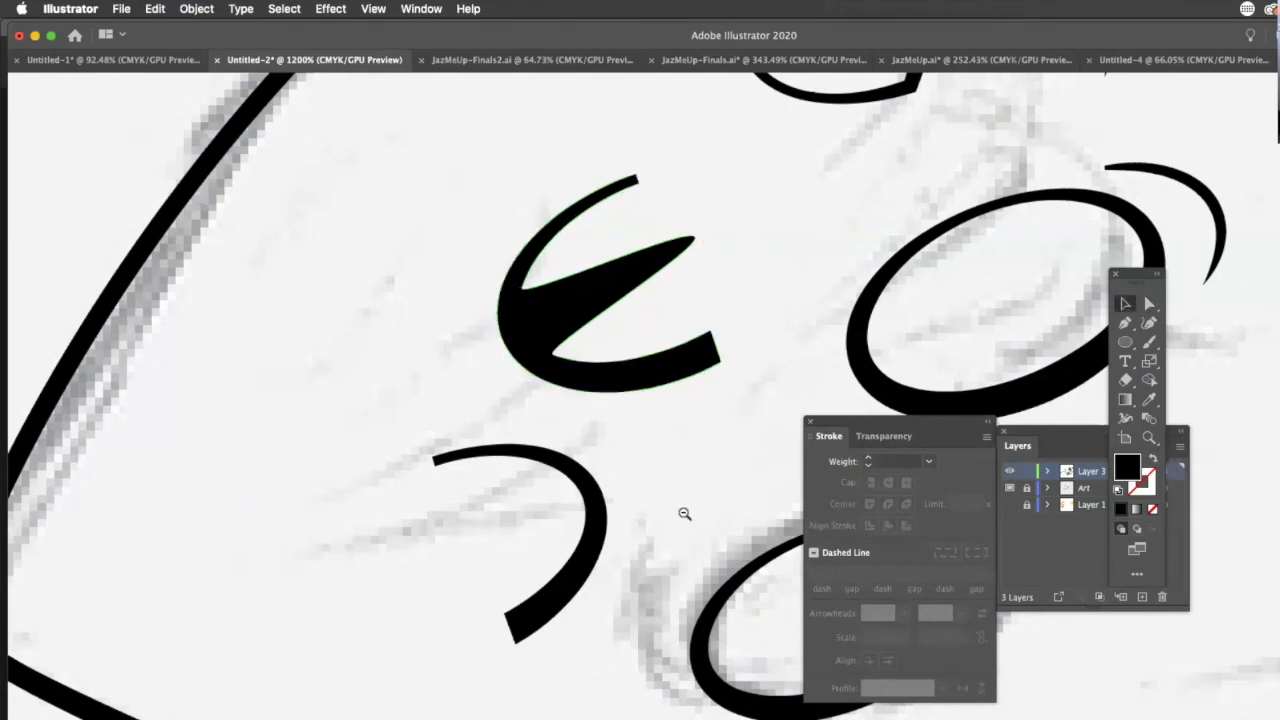
- Delete the practice ellipses, scribbles, dashes and cut pieces on the fish's head, keeping the finished eye beside the mouth
alt+click(676, 548)
scroll(672, 555, down, 3)
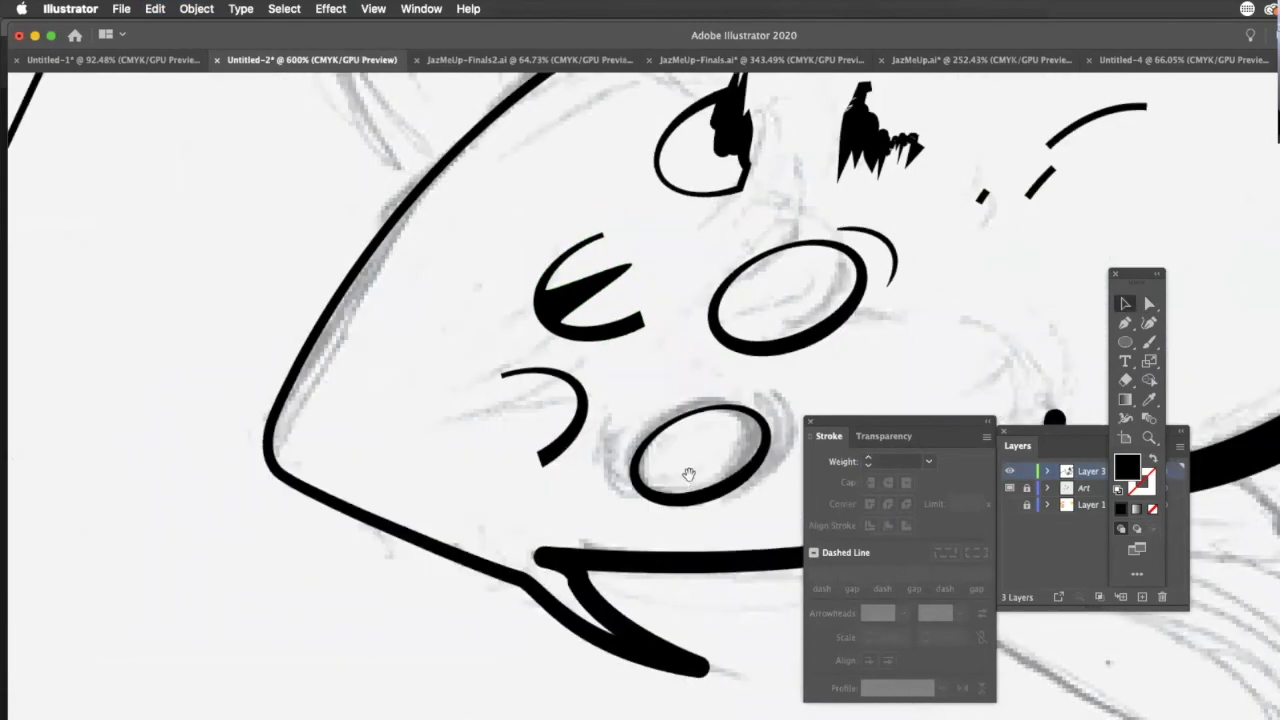
key(super+minus)
key(super+minus)
key(super+minus)
drag(672, 352, 664, 620)
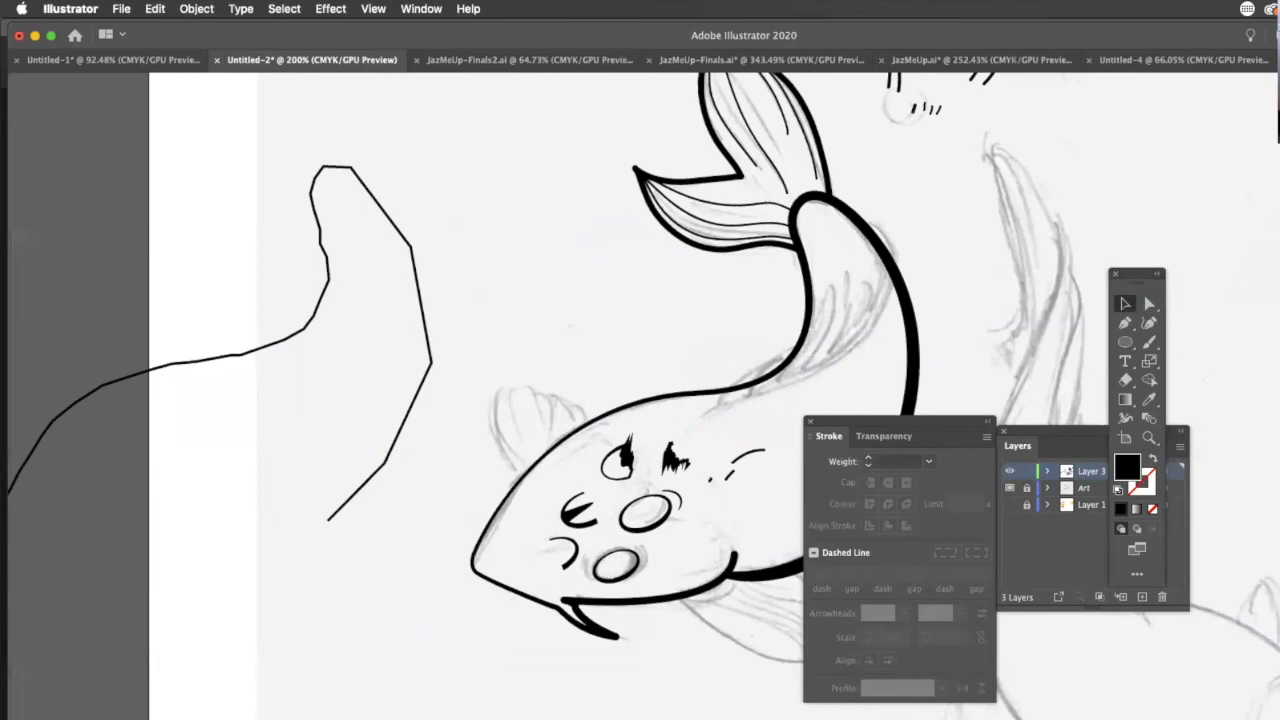
click(651, 561)
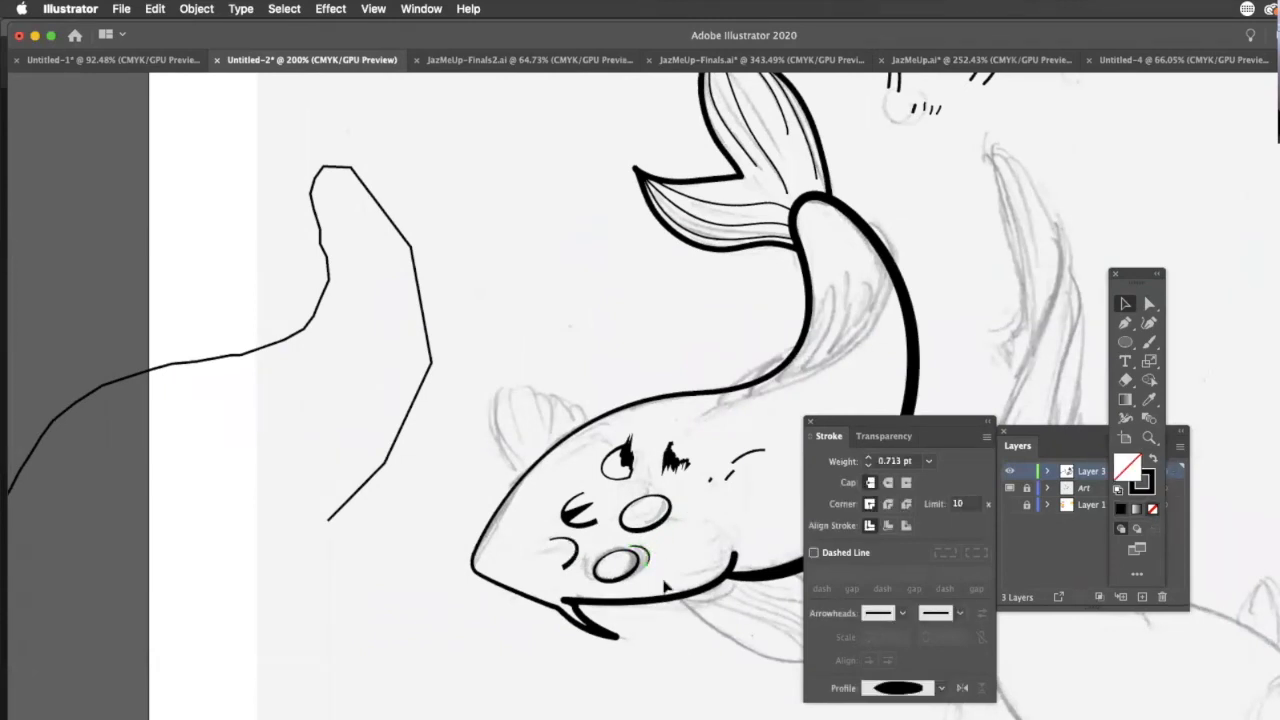
click(676, 462)
key(Delete)
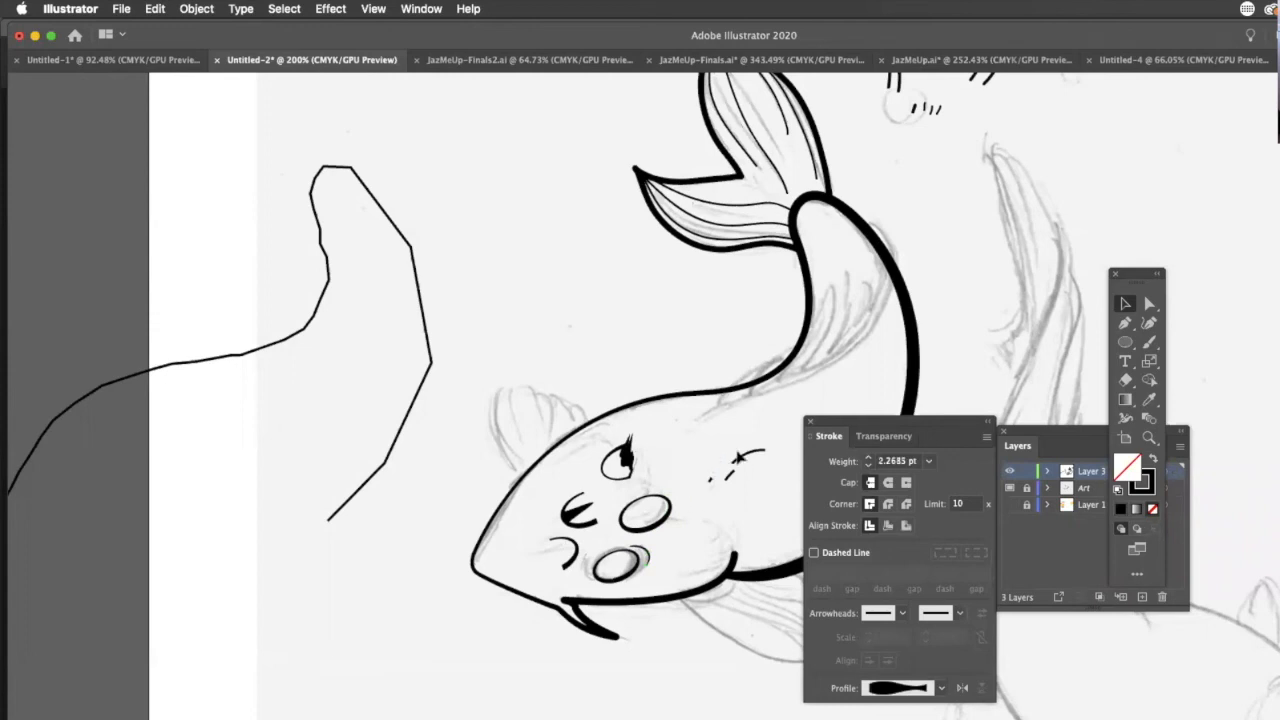
click(616, 466)
key(Delete)
click(580, 514)
key(Delete)
click(575, 565)
key(Delete)
click(668, 512)
key(Delete)
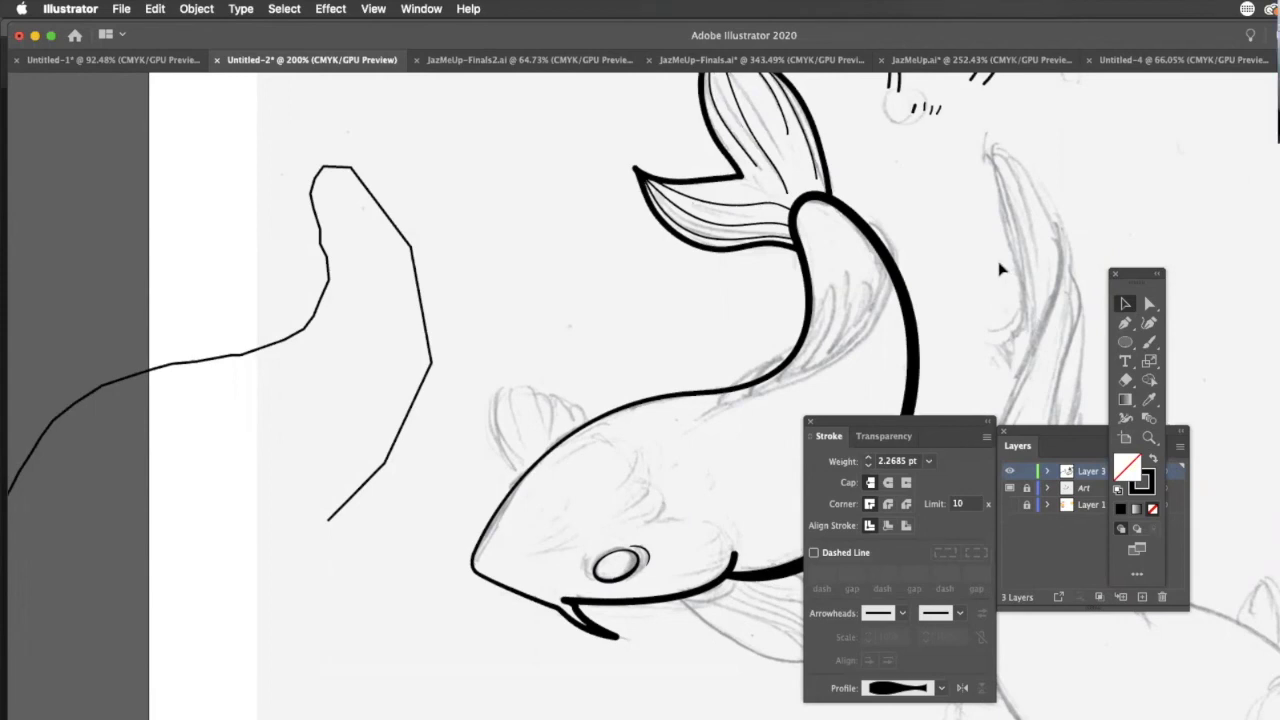
- Delete the short practice strokes and the invisible diagonal path to the right of the tail fin
scroll(962, 370, up, 3)
scroll(798, 463, up, 3)
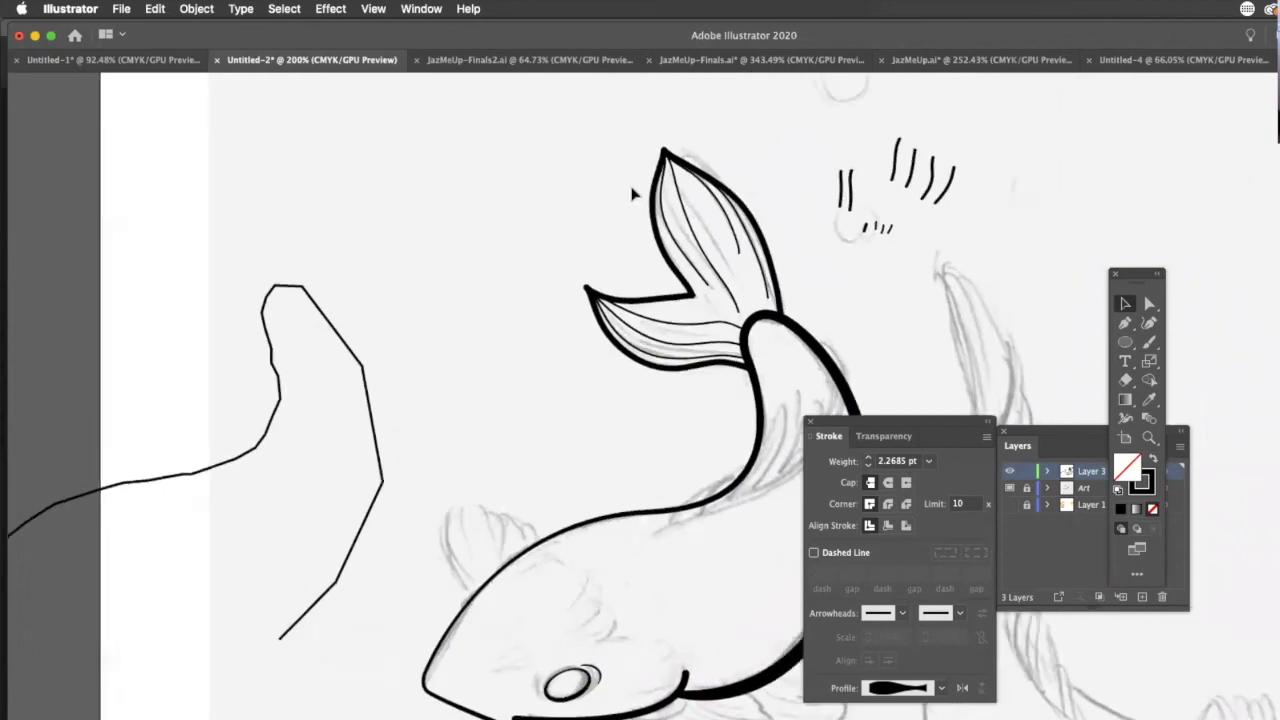
scroll(634, 194, right, 4)
key(super+a)
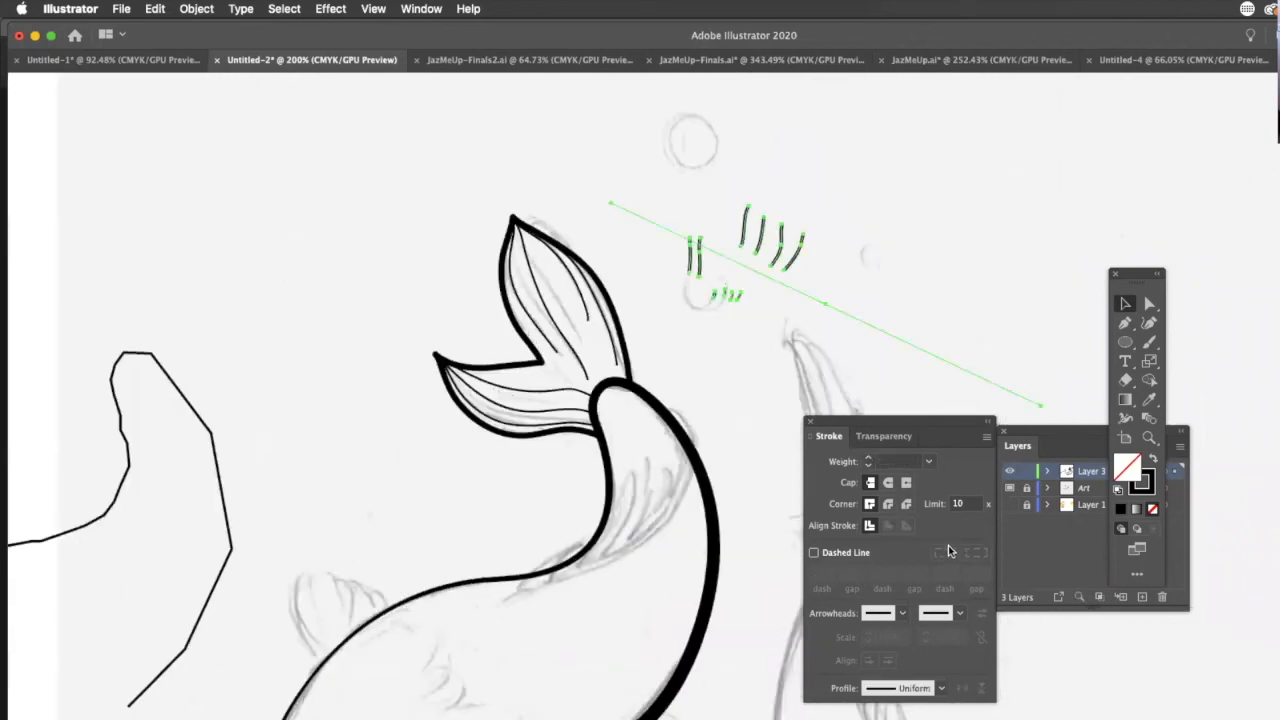
key(Delete)
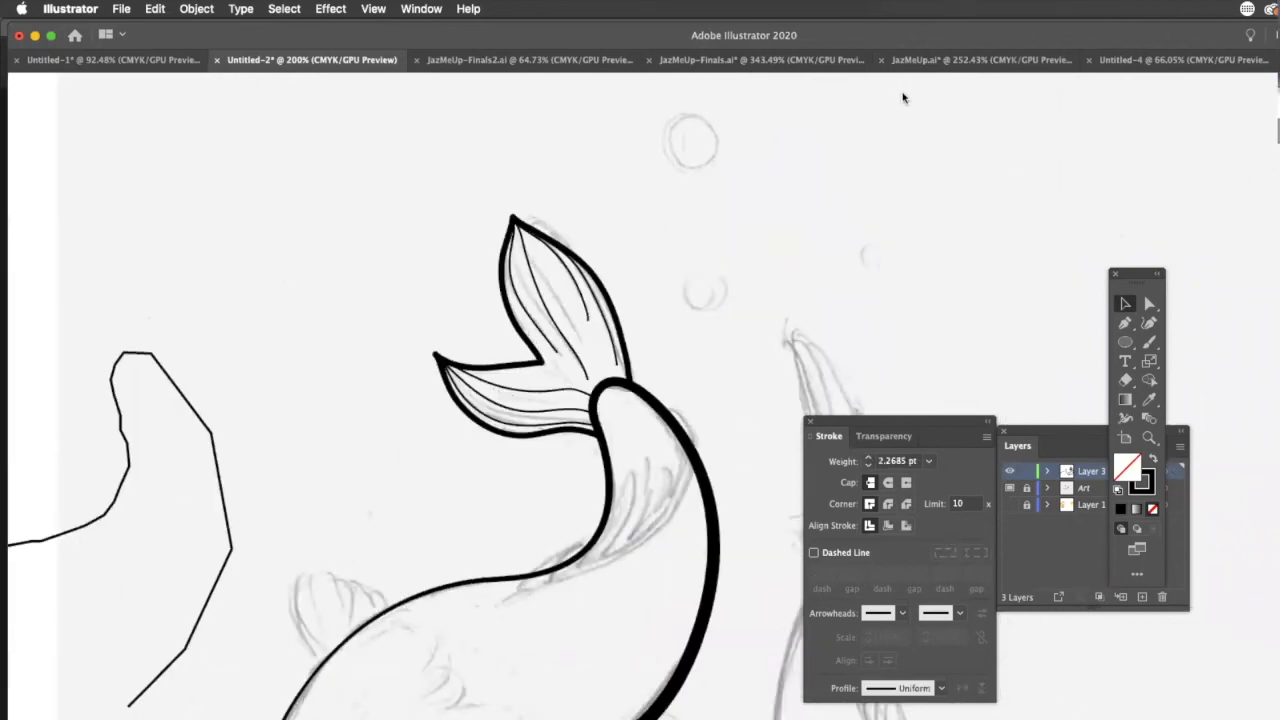
- Select the fish's body outline and display the Swatches panel beside the artwork
scroll(913, 394, down, 1)
scroll(946, 331, down, 8)
scroll(946, 331, left, 6)
click(929, 366)
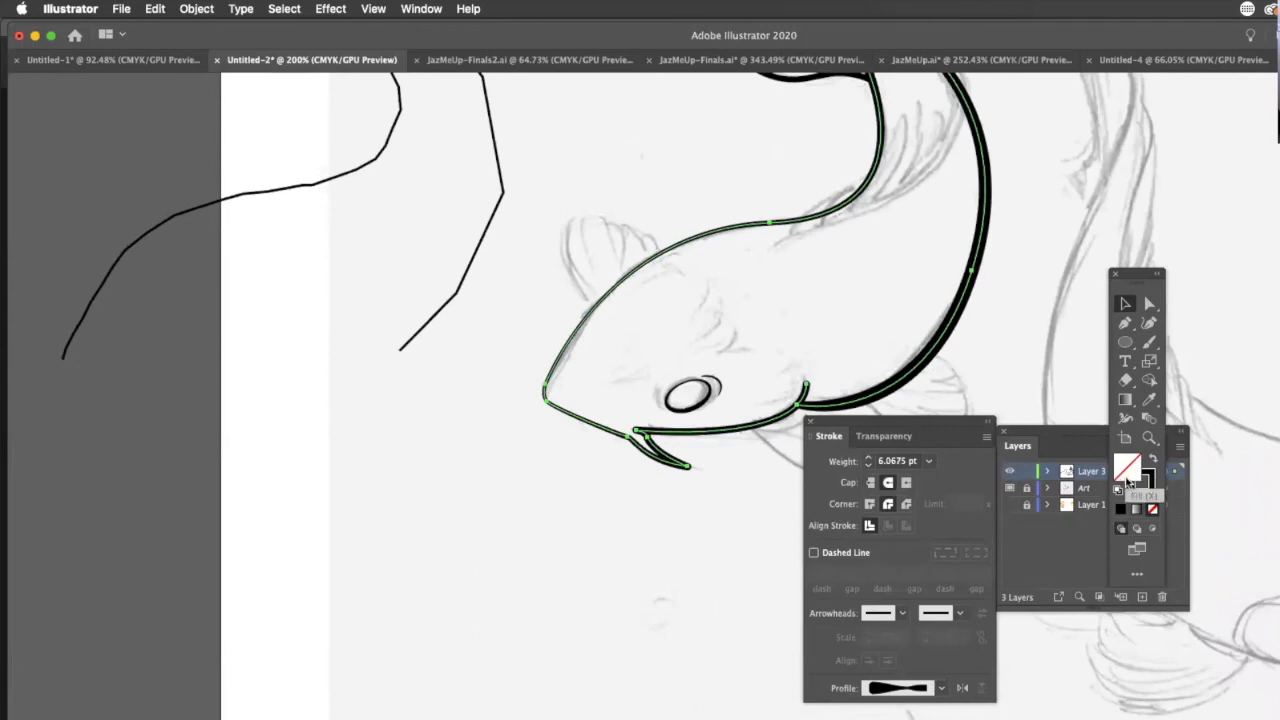
click(1143, 486)
click(421, 8)
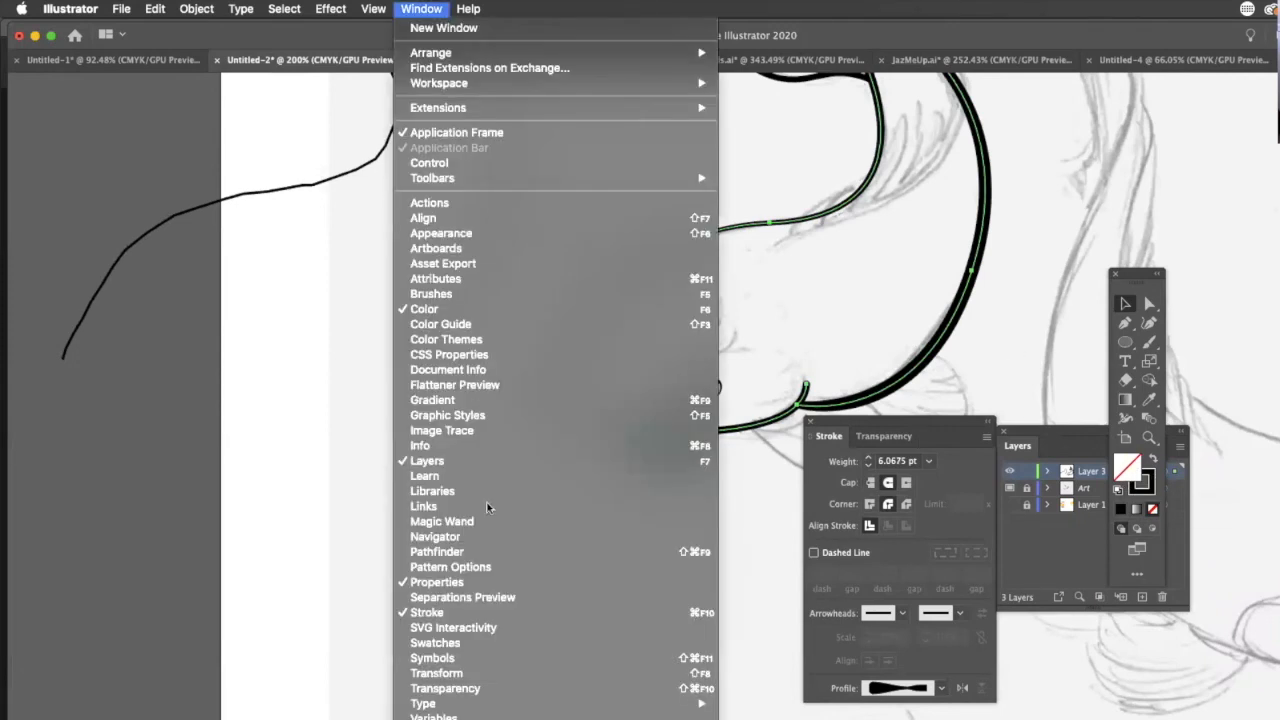
click(517, 643)
drag(785, 268, 785, 408)
drag(822, 151, 879, 153)
drag(1216, 137, 1242, 138)
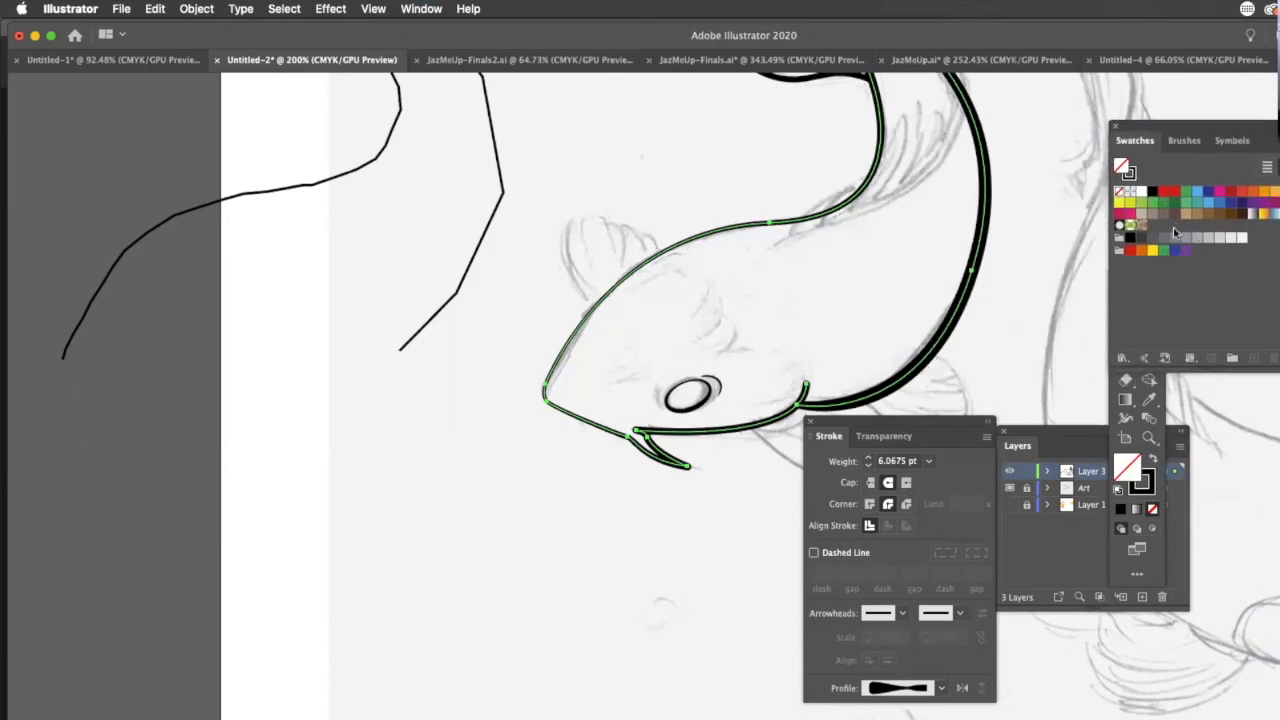
- Fill the fish's body with orange and its eye ellipse with white, leaving the eye deselected
drag(1143, 253, 1128, 470)
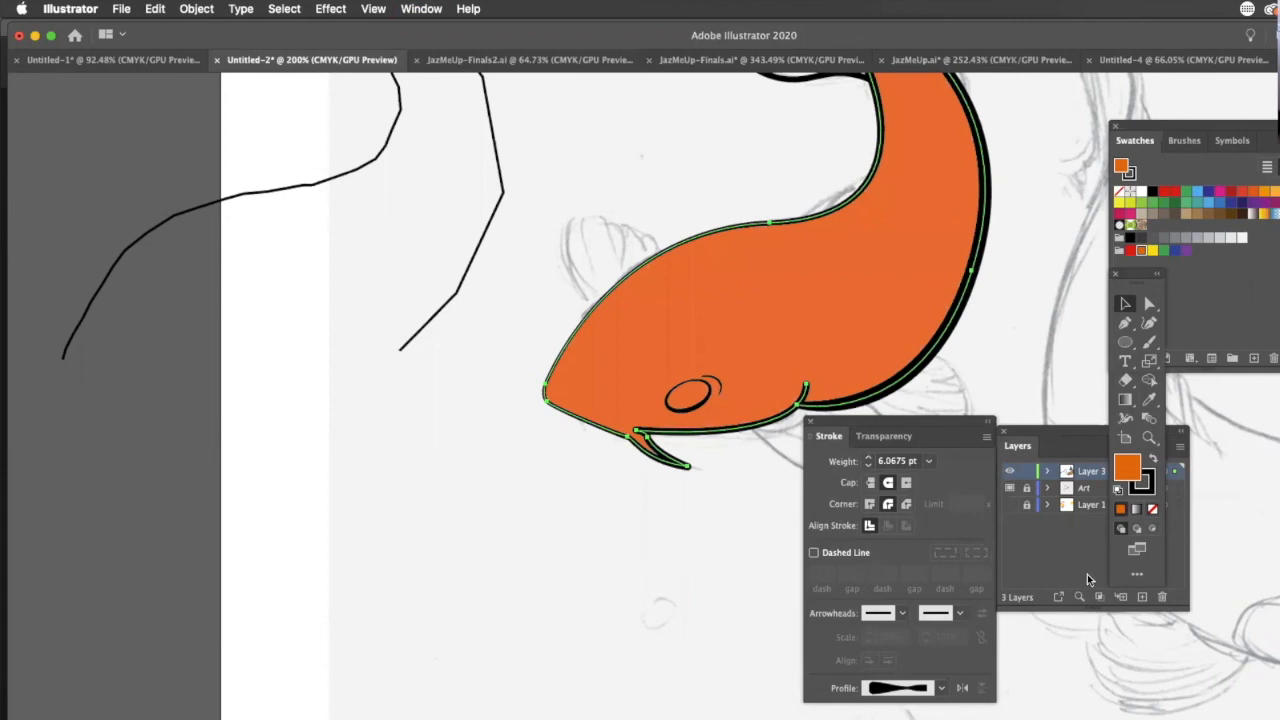
click(695, 406)
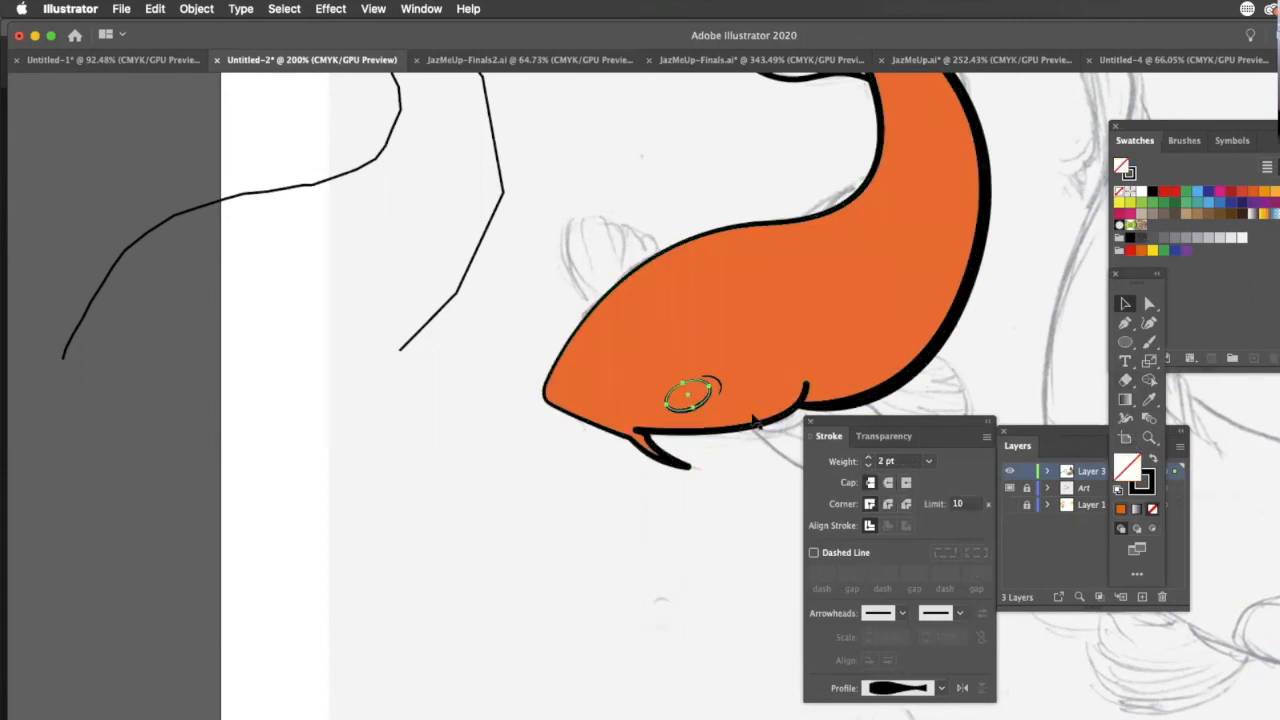
drag(1140, 194, 1130, 469)
click(695, 682)
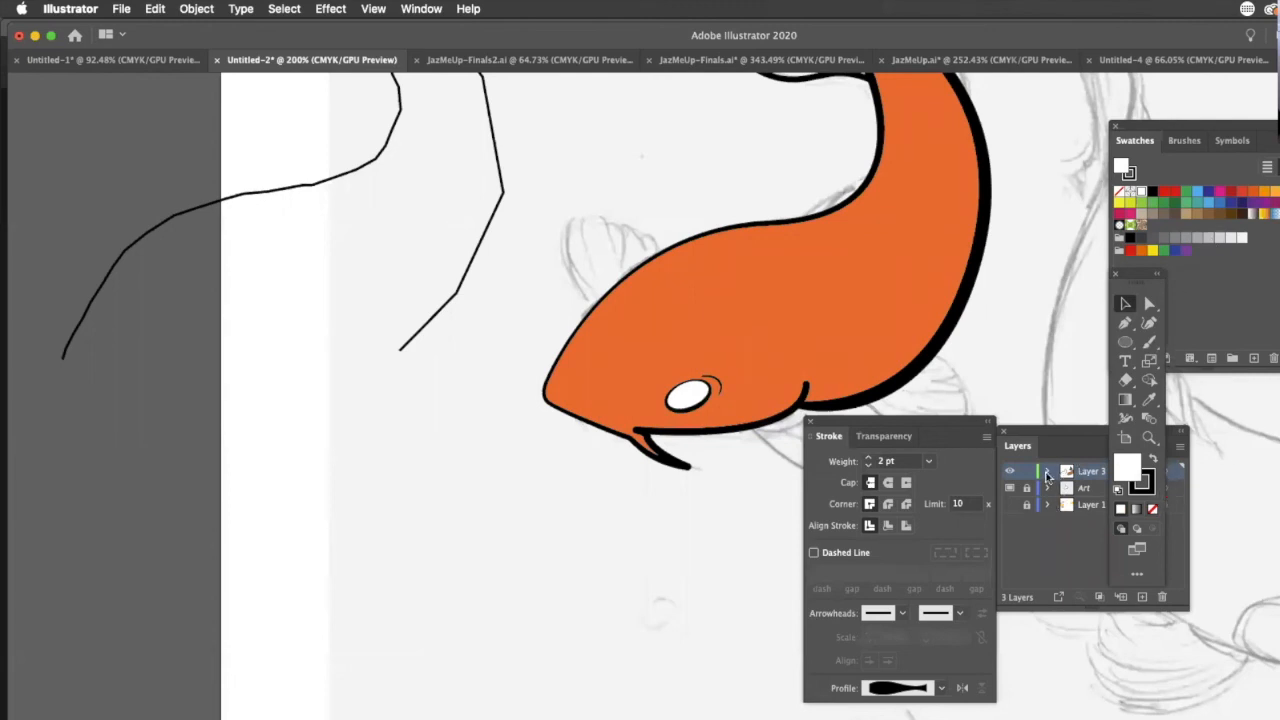
- Paint three wavy black stripes across the orange body between the head and the tail with the Paintbrush
click(1149, 342)
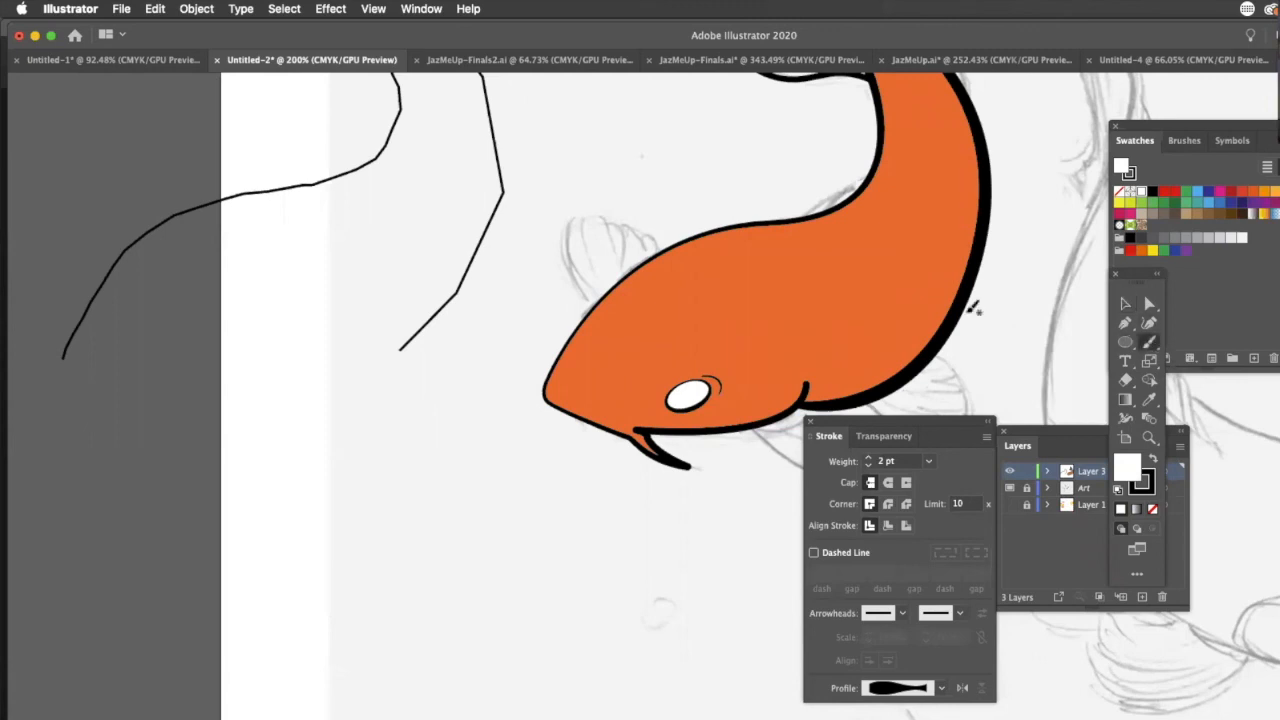
mouse_move(832, 210)
mouse_down()
mouse_move(895, 268)
mouse_move(912, 348)
mouse_up()
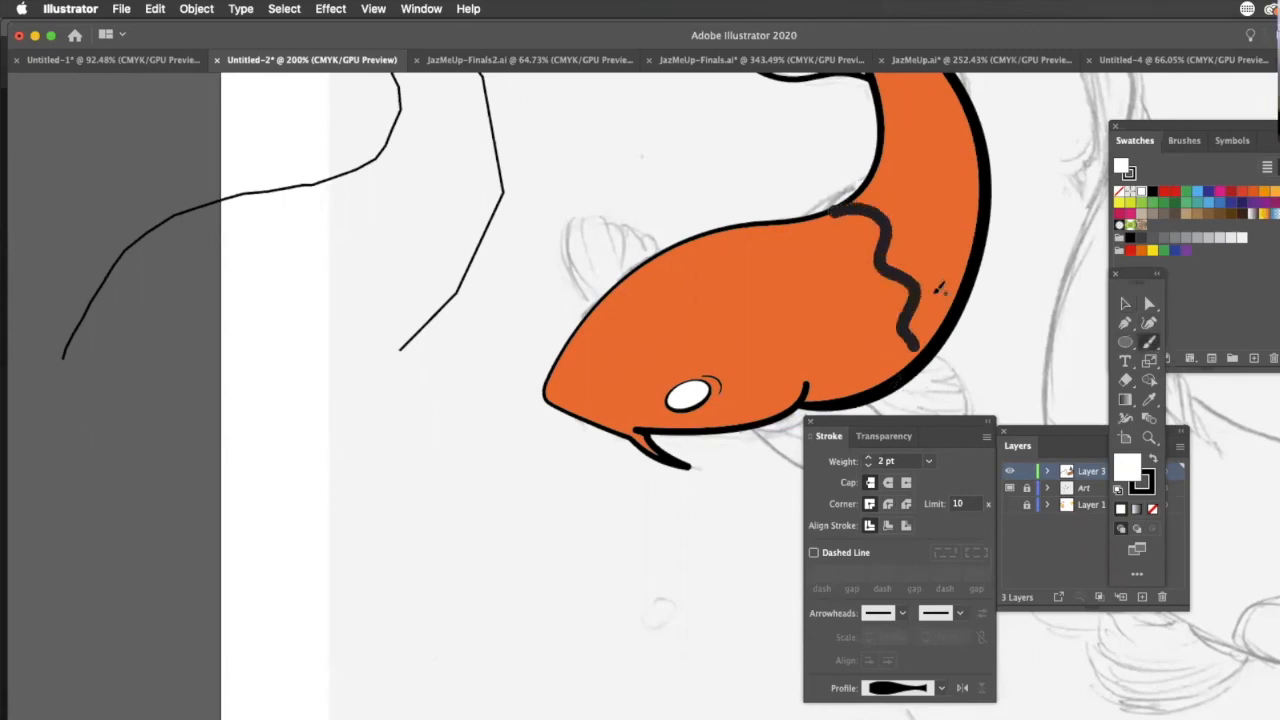
mouse_move(876, 168)
mouse_down()
mouse_move(916, 148)
mouse_move(950, 226)
mouse_move(962, 318)
mouse_up()
mouse_move(886, 114)
mouse_down()
mouse_move(968, 126)
mouse_move(980, 166)
mouse_up()
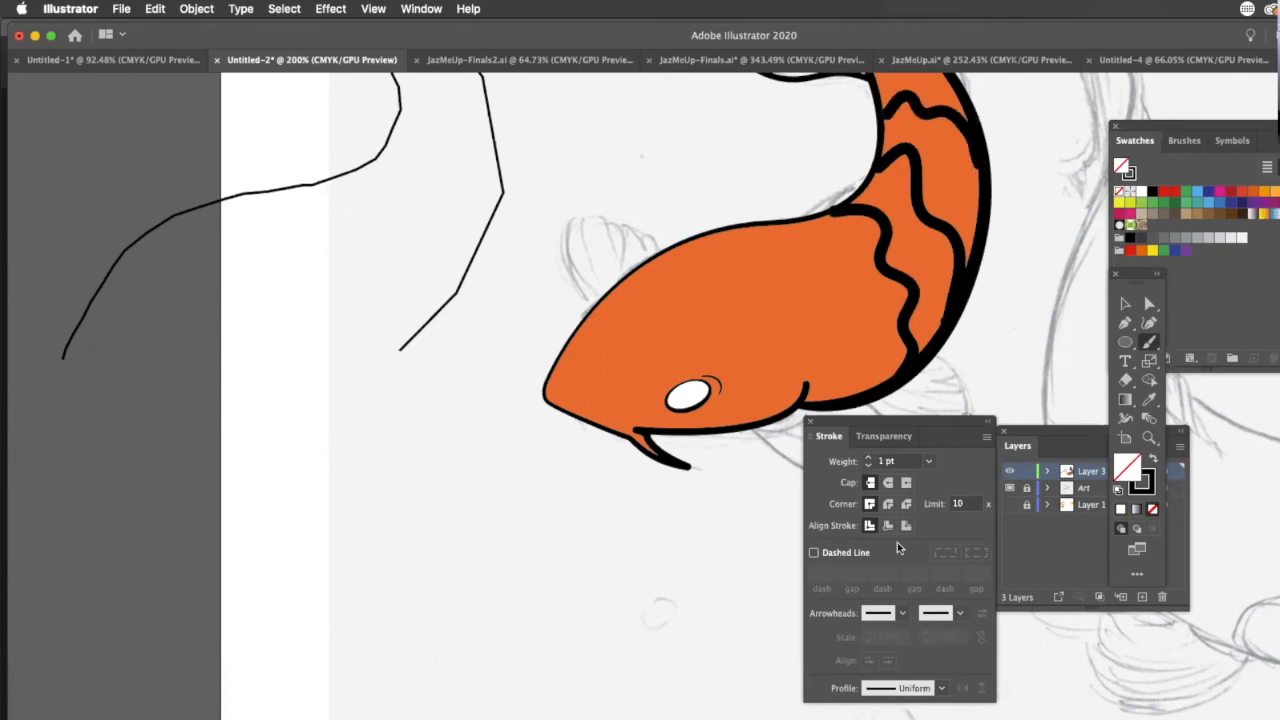
- Change the stroke color of the wavy stripe nearest the head to white
click(1124, 306)
click(908, 290)
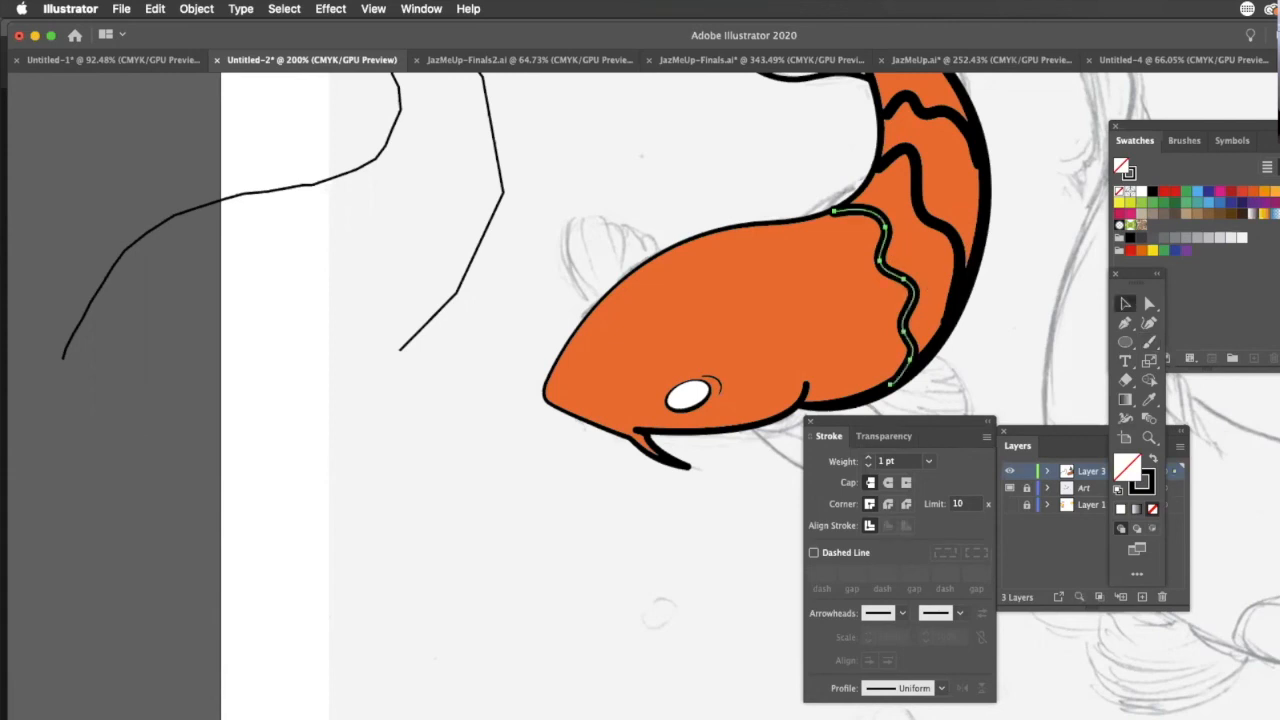
click(1141, 483)
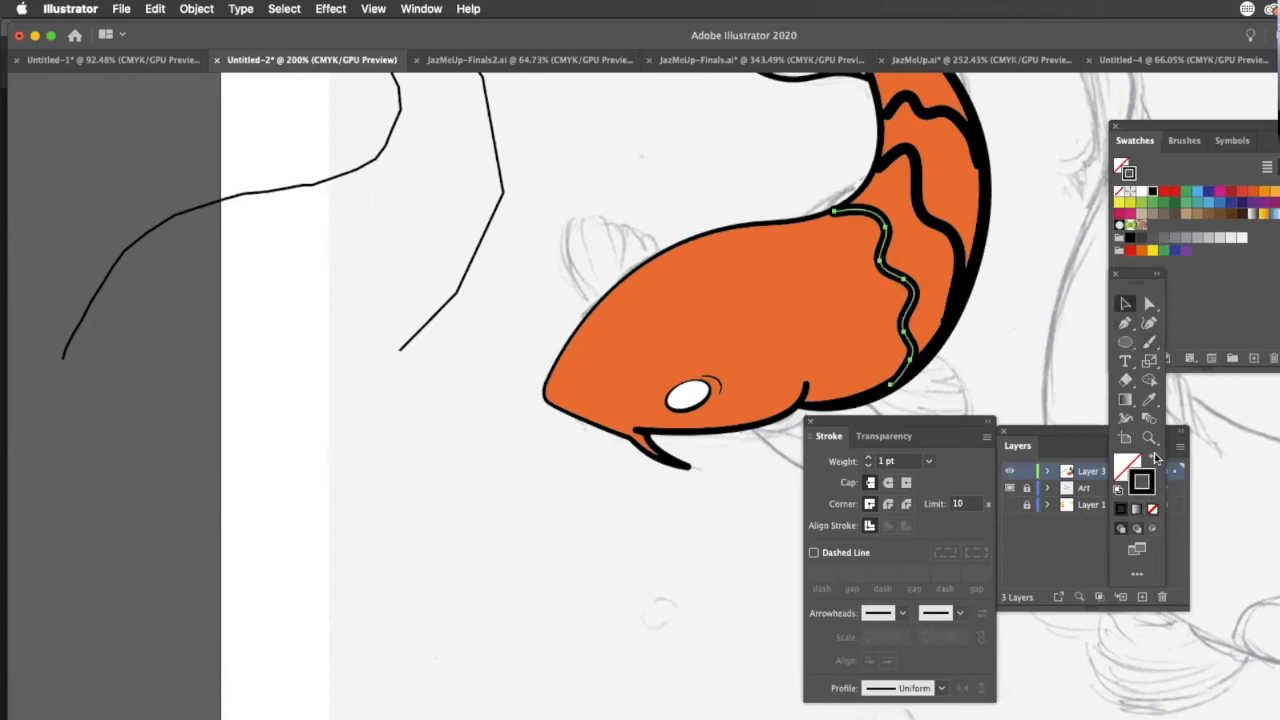
click(1142, 194)
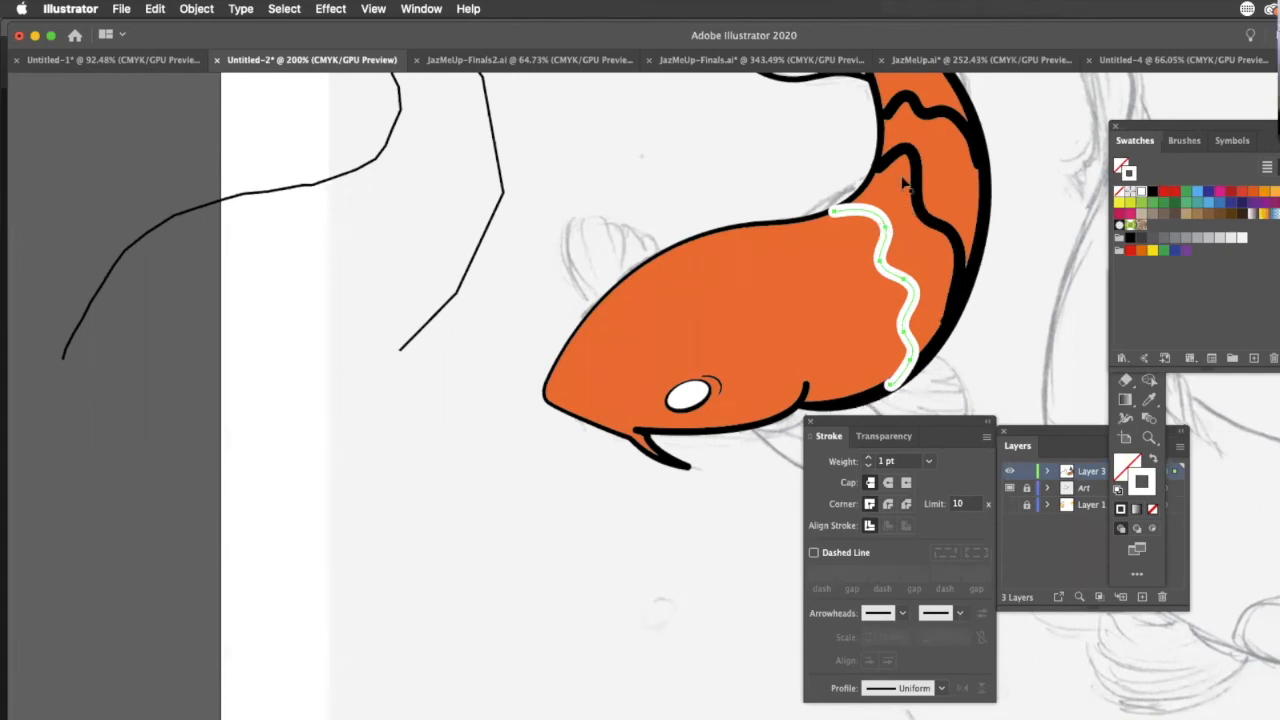
- Select the middle black stripe and move the Stroke panel clear of the stripes
click(887, 157)
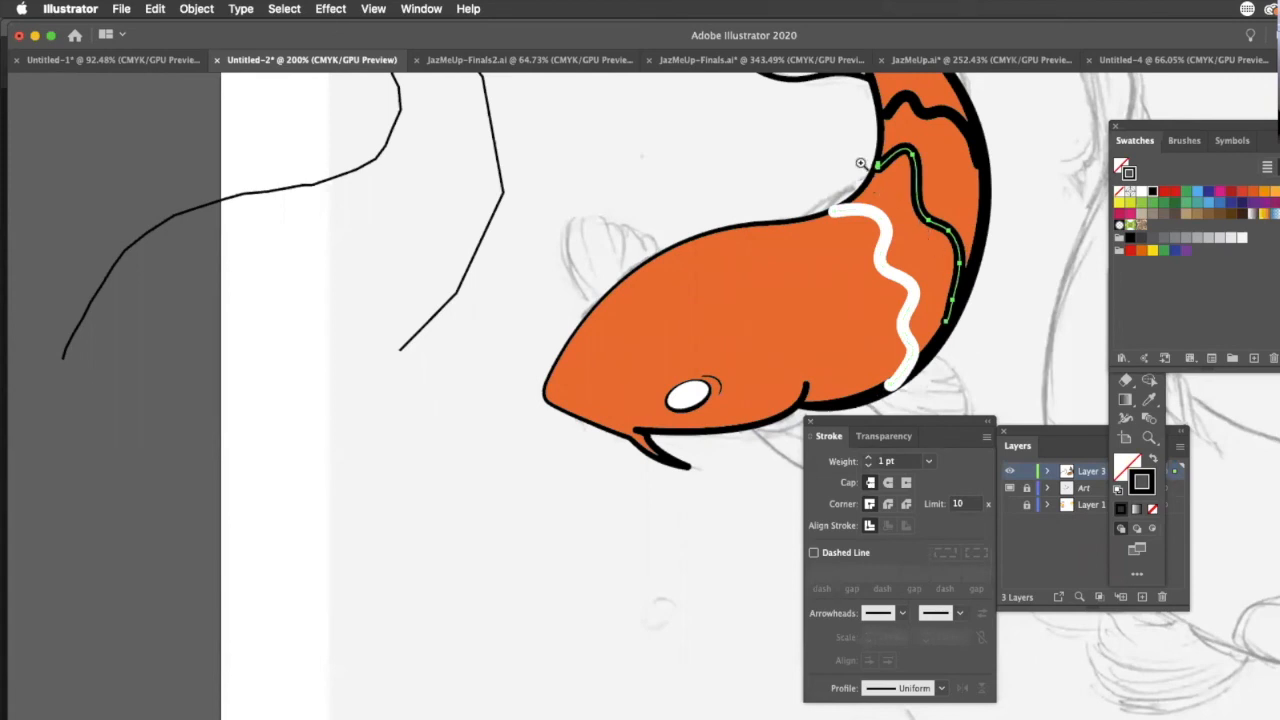
drag(863, 163, 1071, 349)
mouse_move(966, 278)
mouse_down()
mouse_move(778, 324)
mouse_move(687, 327)
mouse_up()
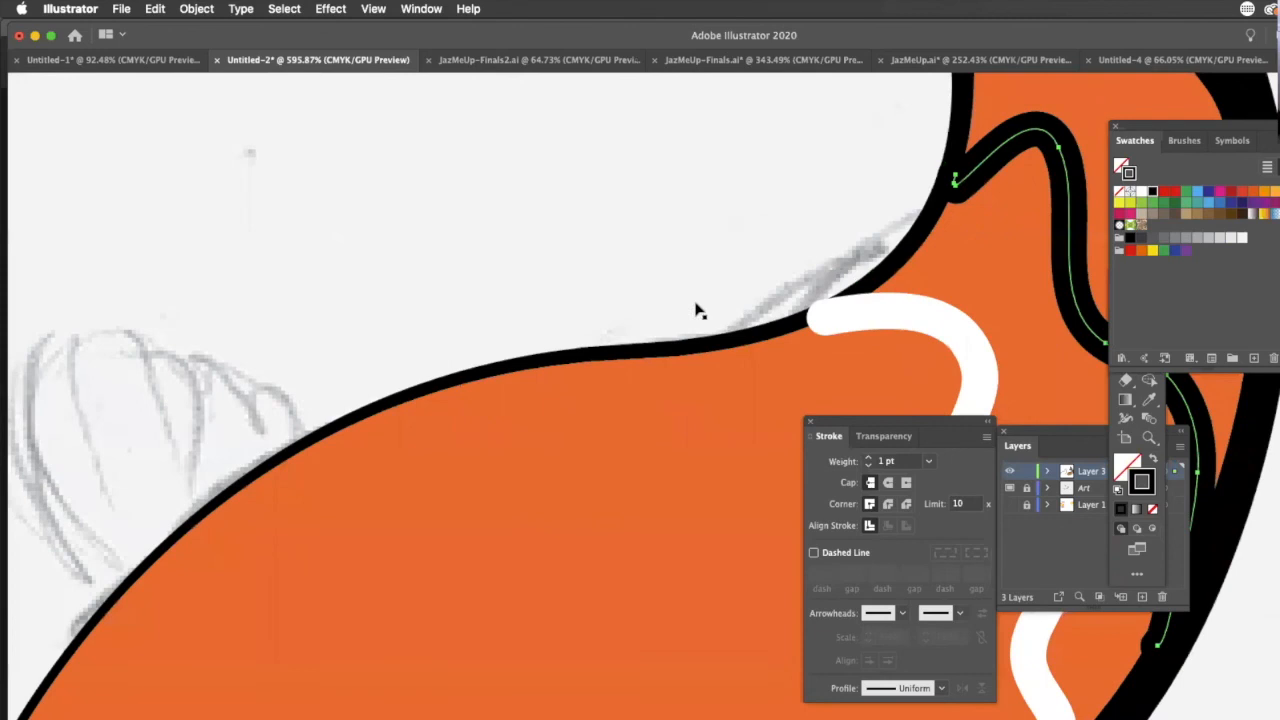
mouse_move(915, 421)
mouse_down()
mouse_move(1114, 489)
mouse_move(1110, 428)
mouse_up()
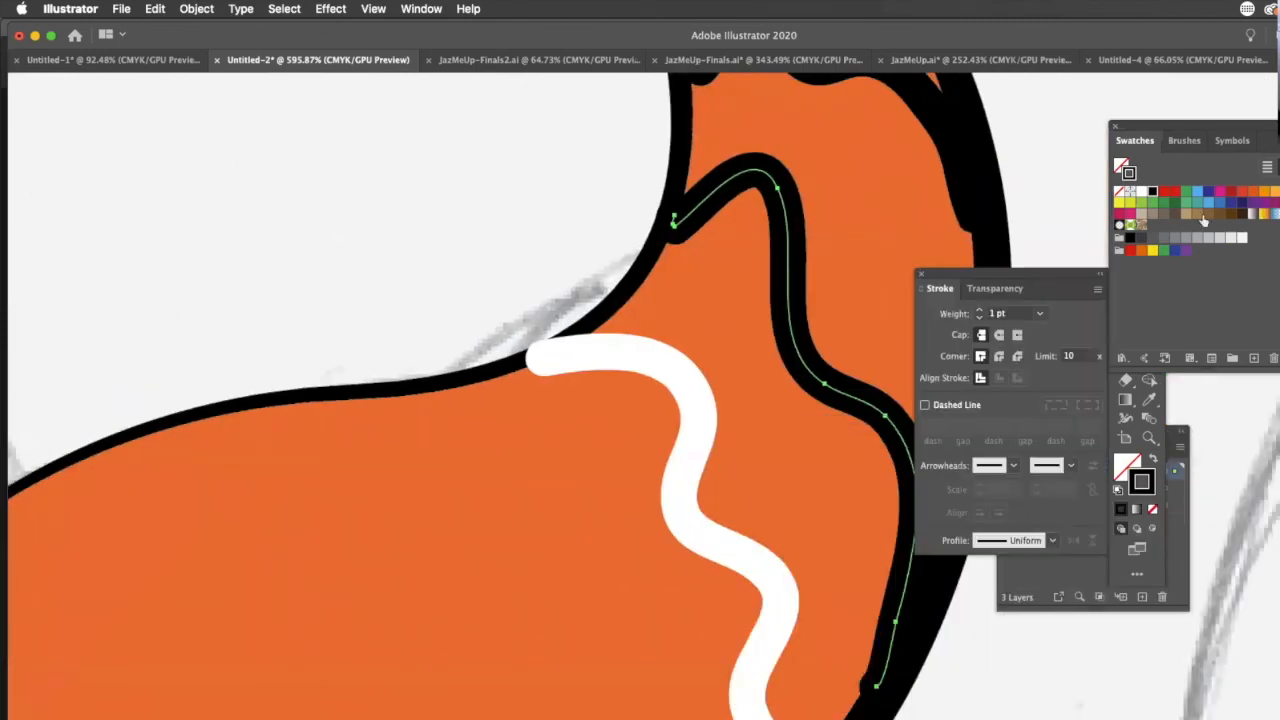
- Extend the white stripe with the Pen tool from its upper end to the upper end of the middle black stripe
click(541, 369)
click(677, 234)
click(686, 429)
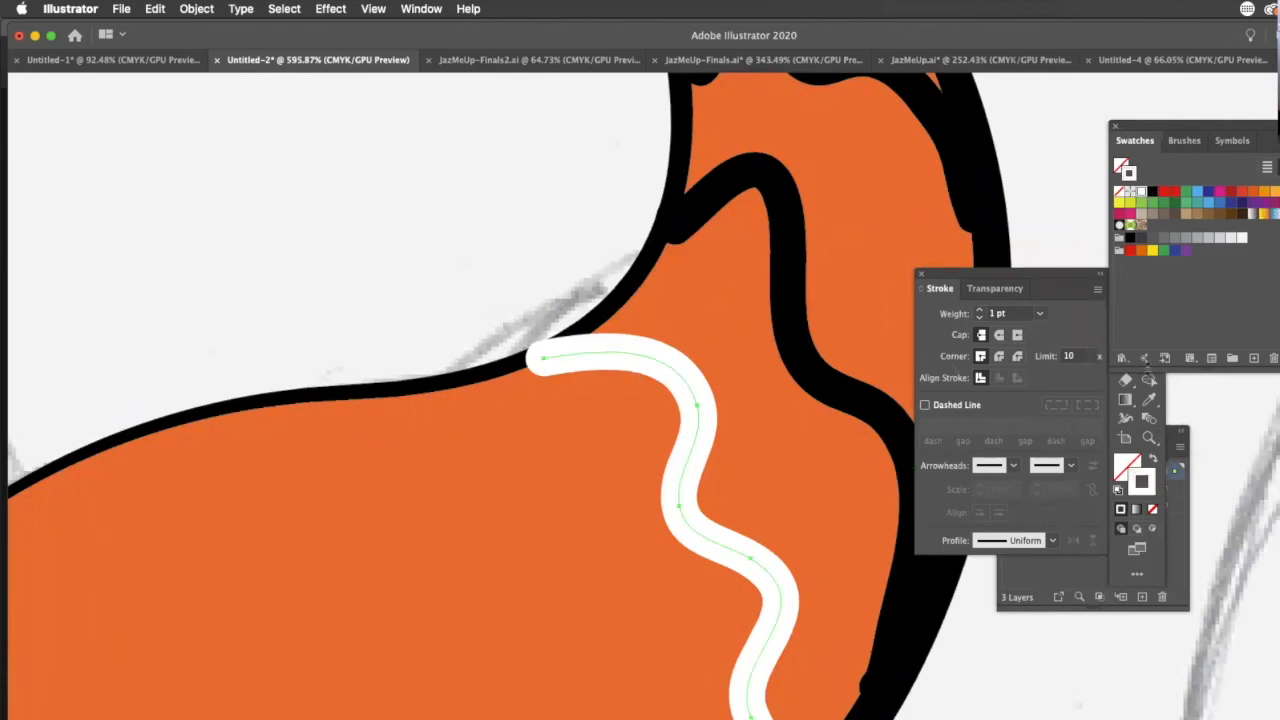
drag(1184, 133, 1279, 245)
click(1125, 322)
click(542, 358)
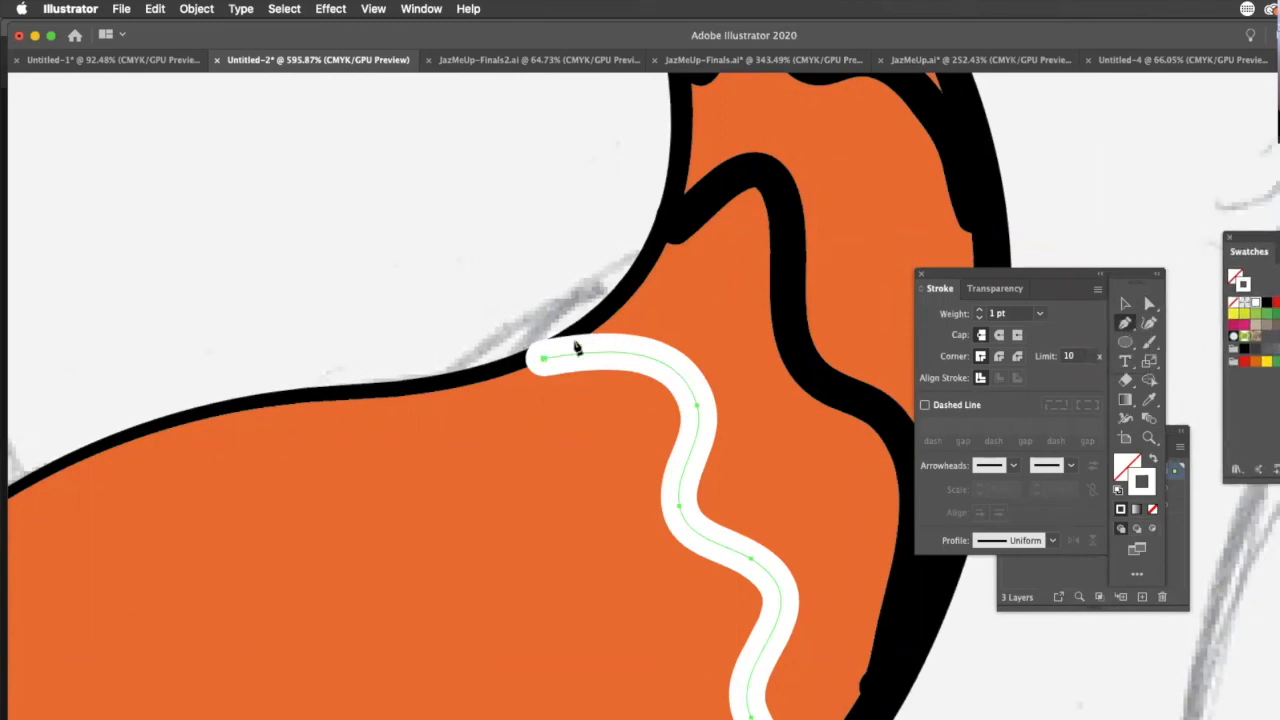
click(676, 235)
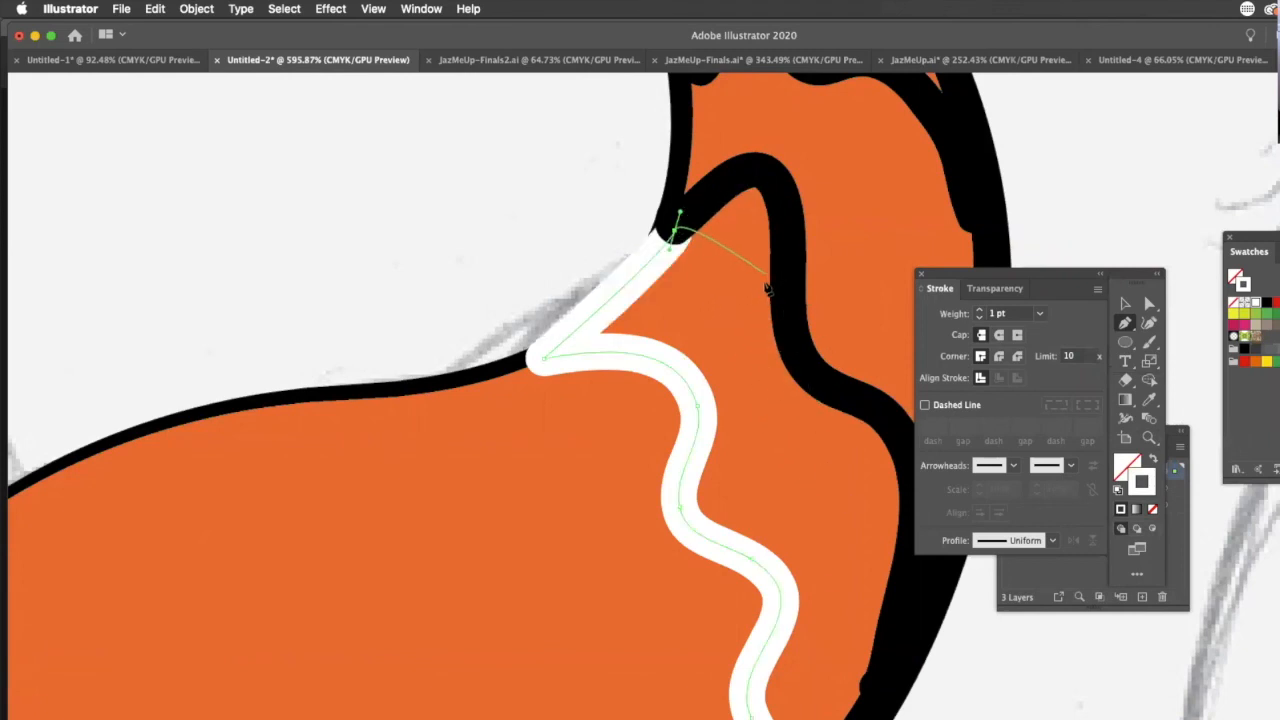
key(super+shift+a)
- Continue the white path with the Pen tool from its lower end along the middle black stripe, closing it at the upper corner
drag(938, 676, 889, 491)
scroll(651, 686, down, 3)
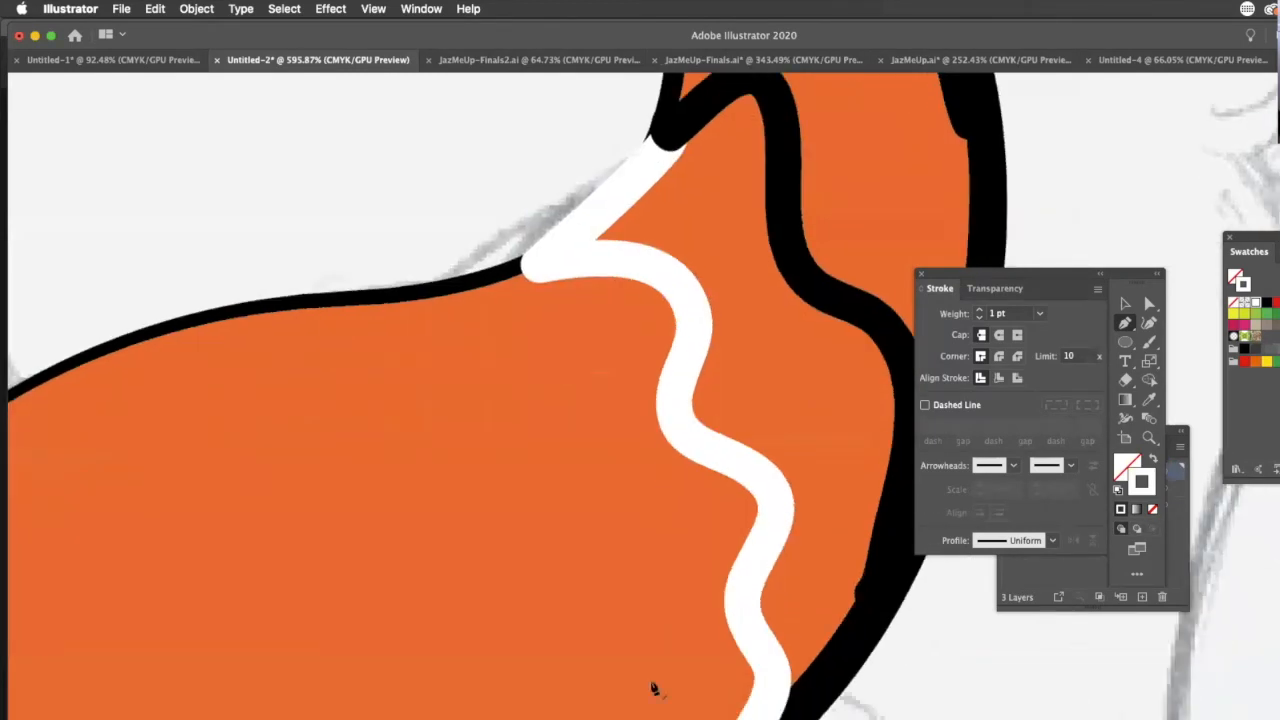
scroll(651, 686, down, 2)
click(651, 682)
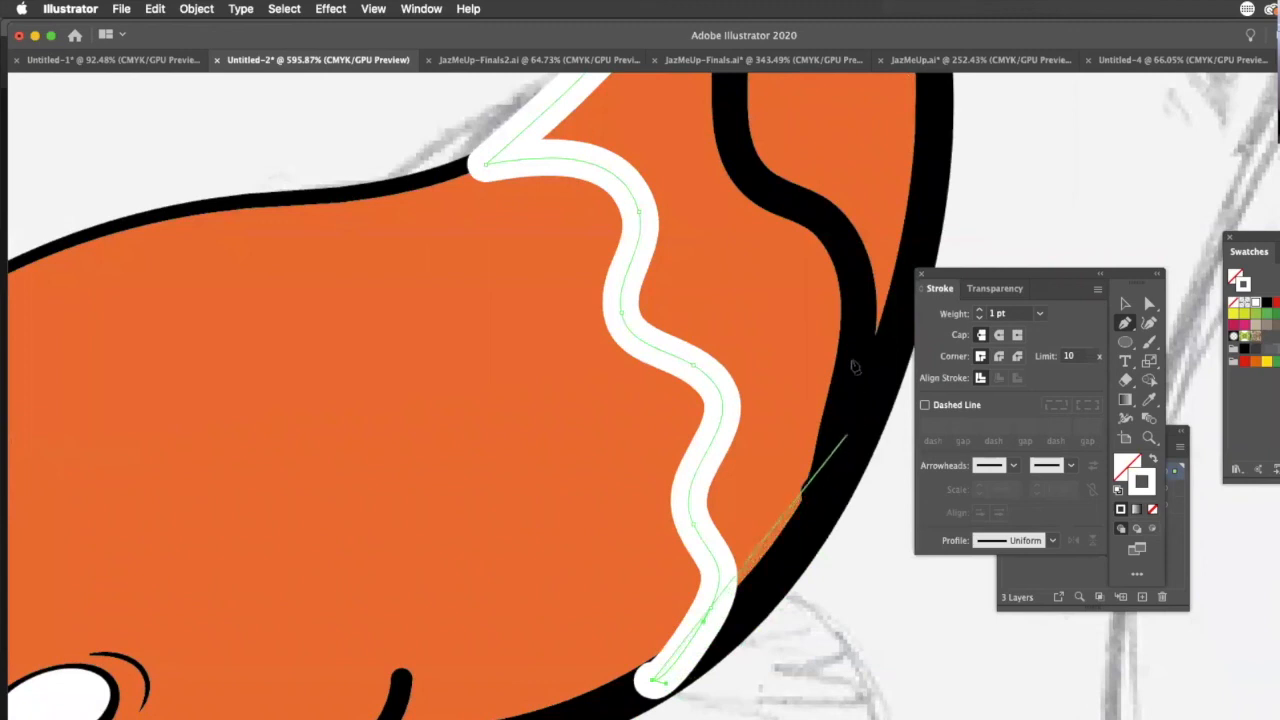
click(820, 494)
click(838, 418)
drag(858, 290, 845, 244)
drag(811, 199, 736, 126)
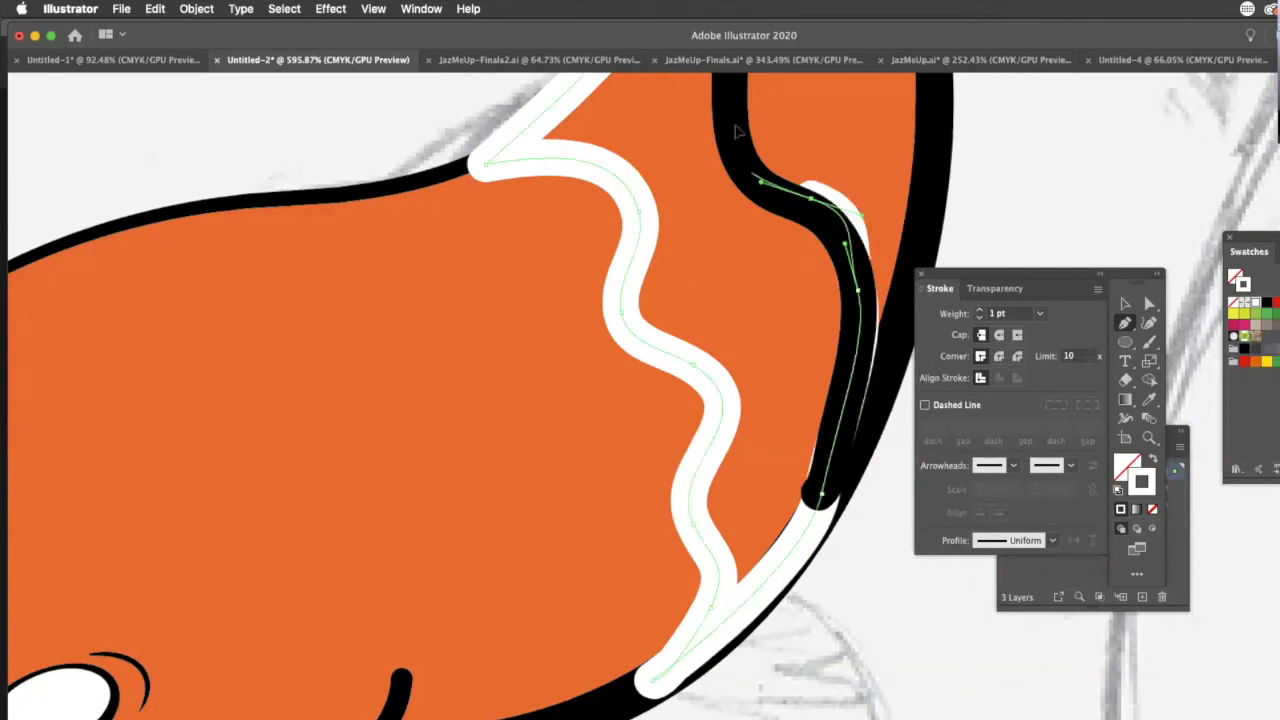
drag(749, 277, 729, 495)
drag(720, 312, 708, 455)
drag(720, 339, 641, 264)
click(604, 316)
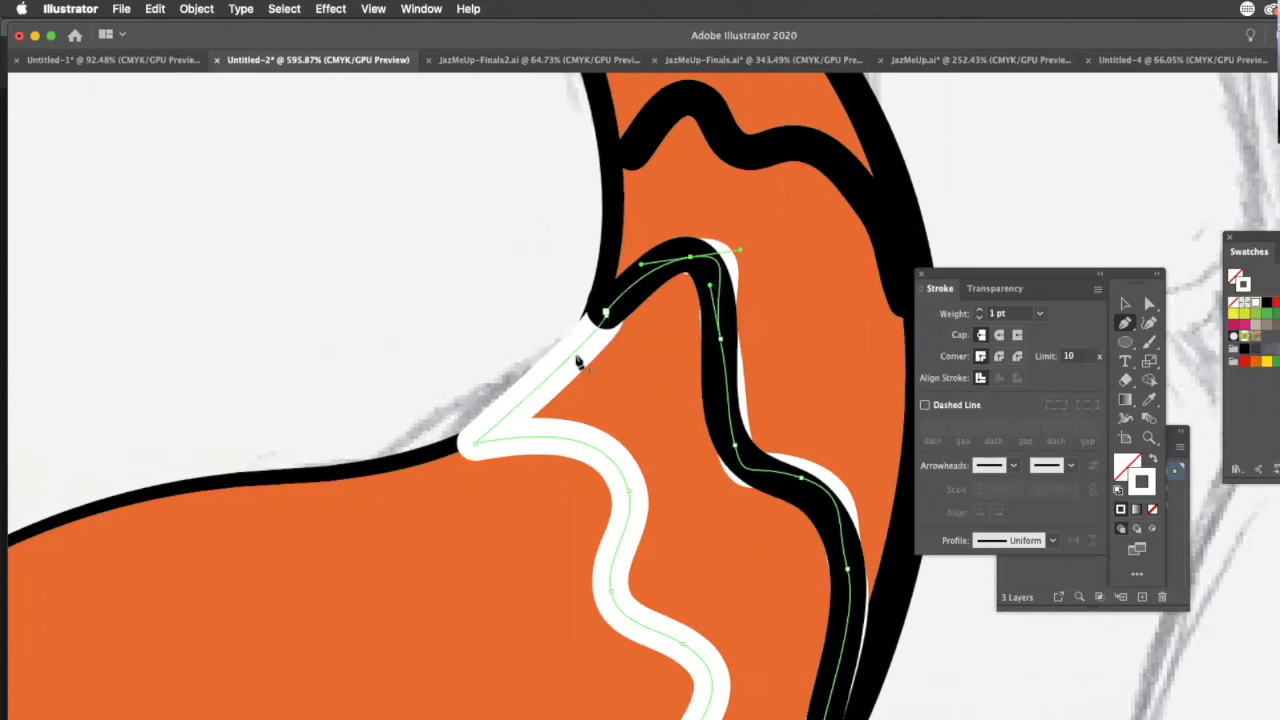
- Delete the middle black stripe lying over the white path
click(1125, 303)
click(712, 286)
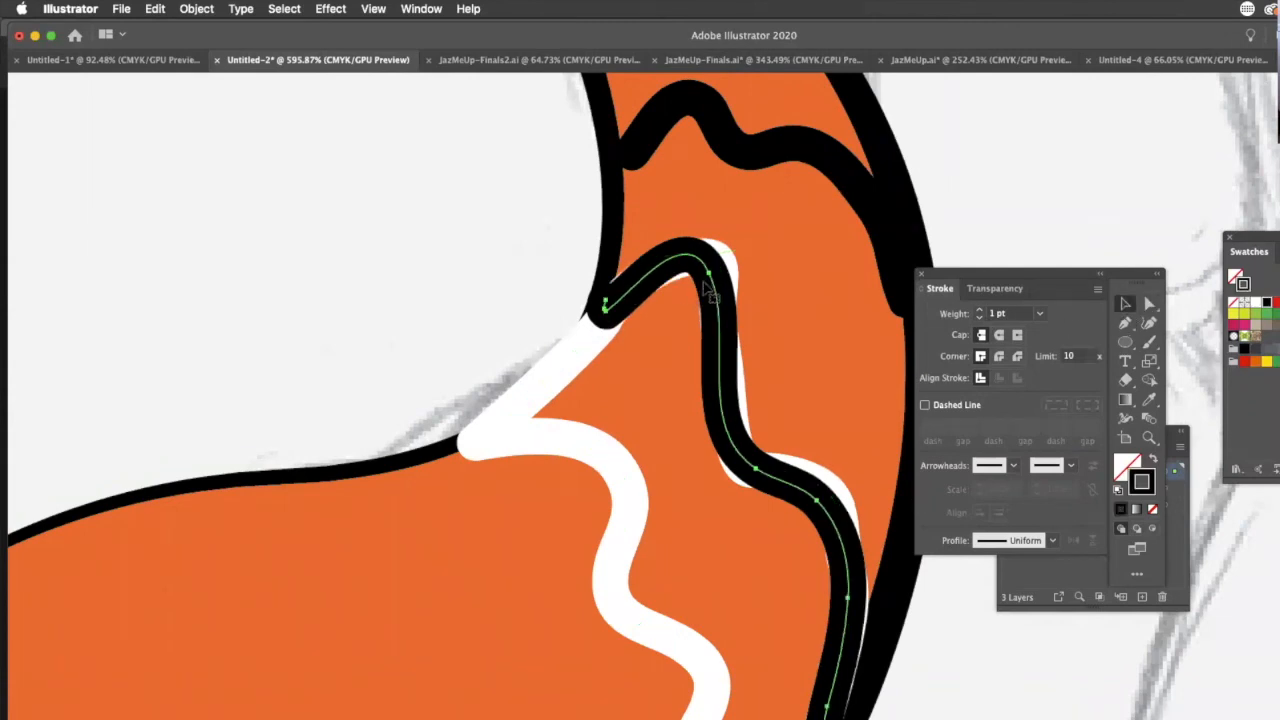
key(Delete)
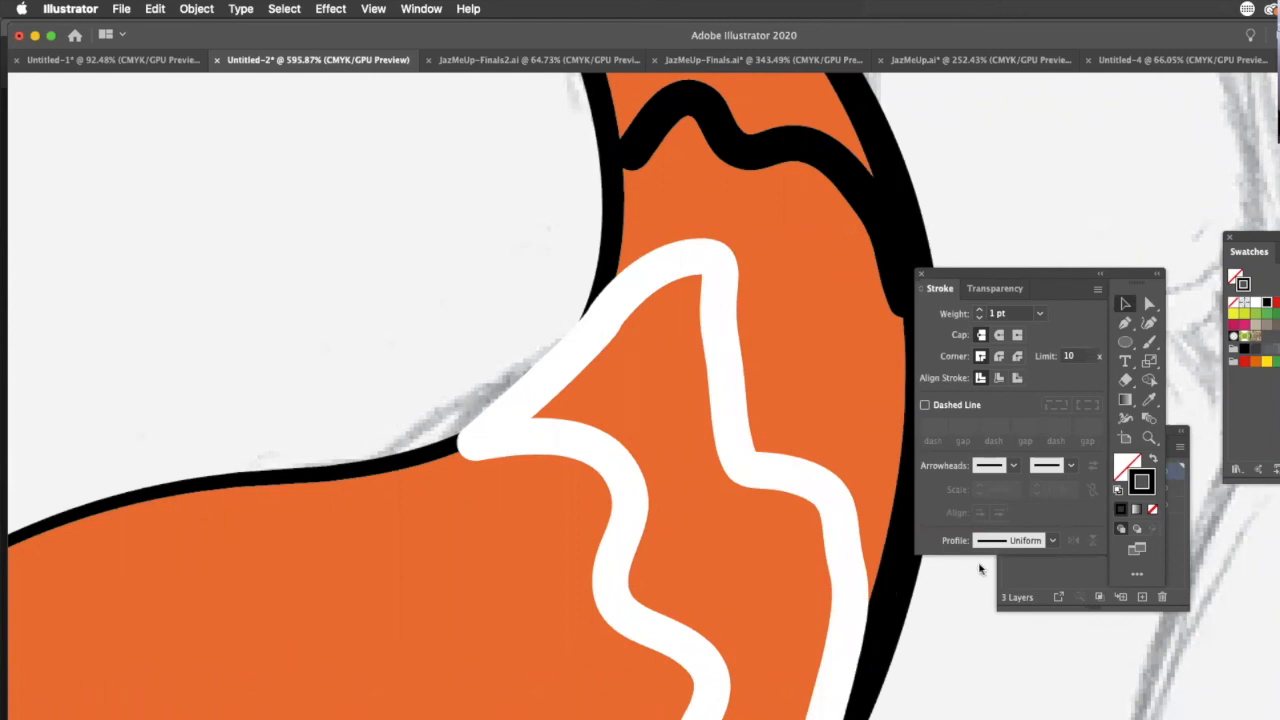
- Swap the white path's fill and stroke so it becomes a solid white patch without an outline
click(849, 543)
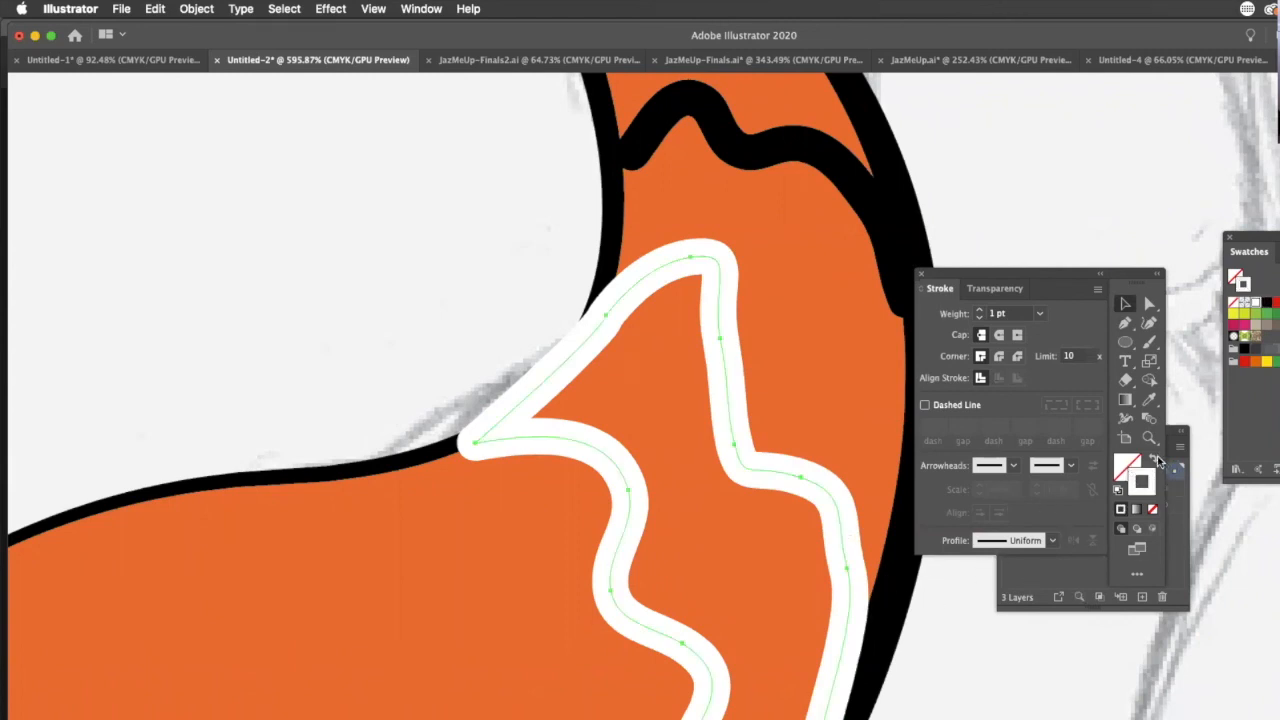
click(1156, 459)
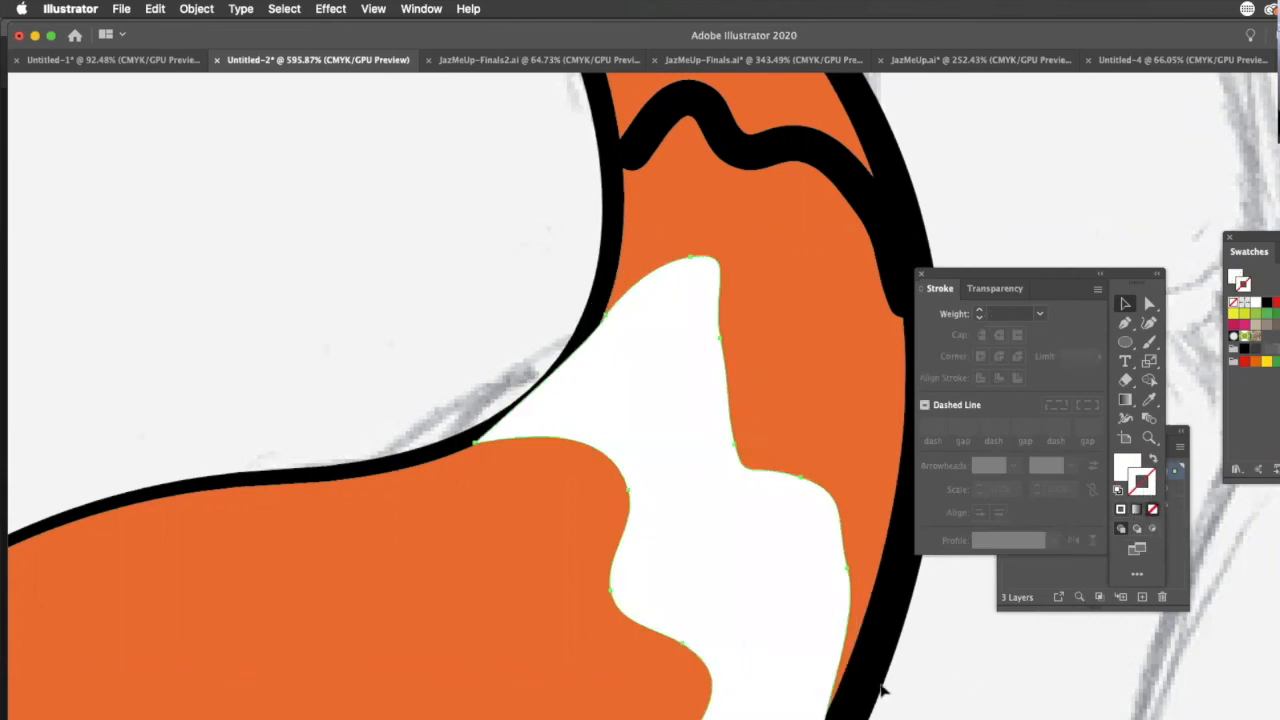
alt+super+click(738, 605)
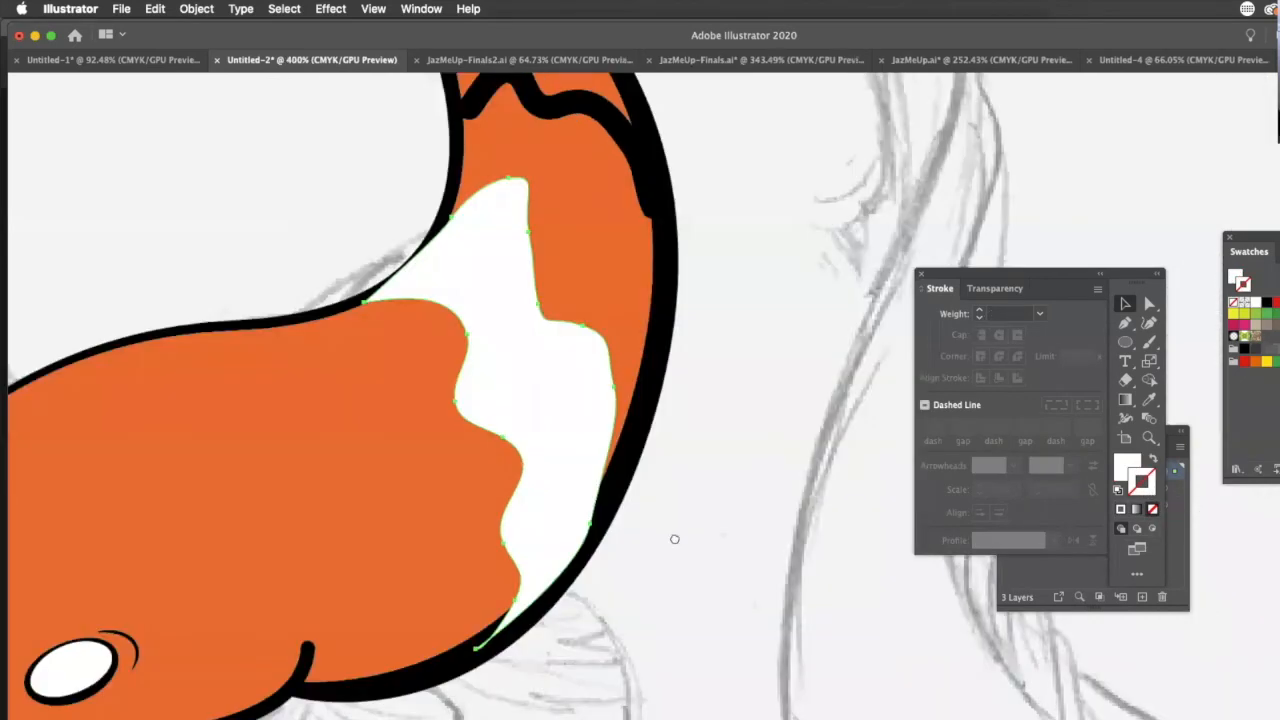
alt+super+click(680, 540)
drag(586, 362, 760, 471)
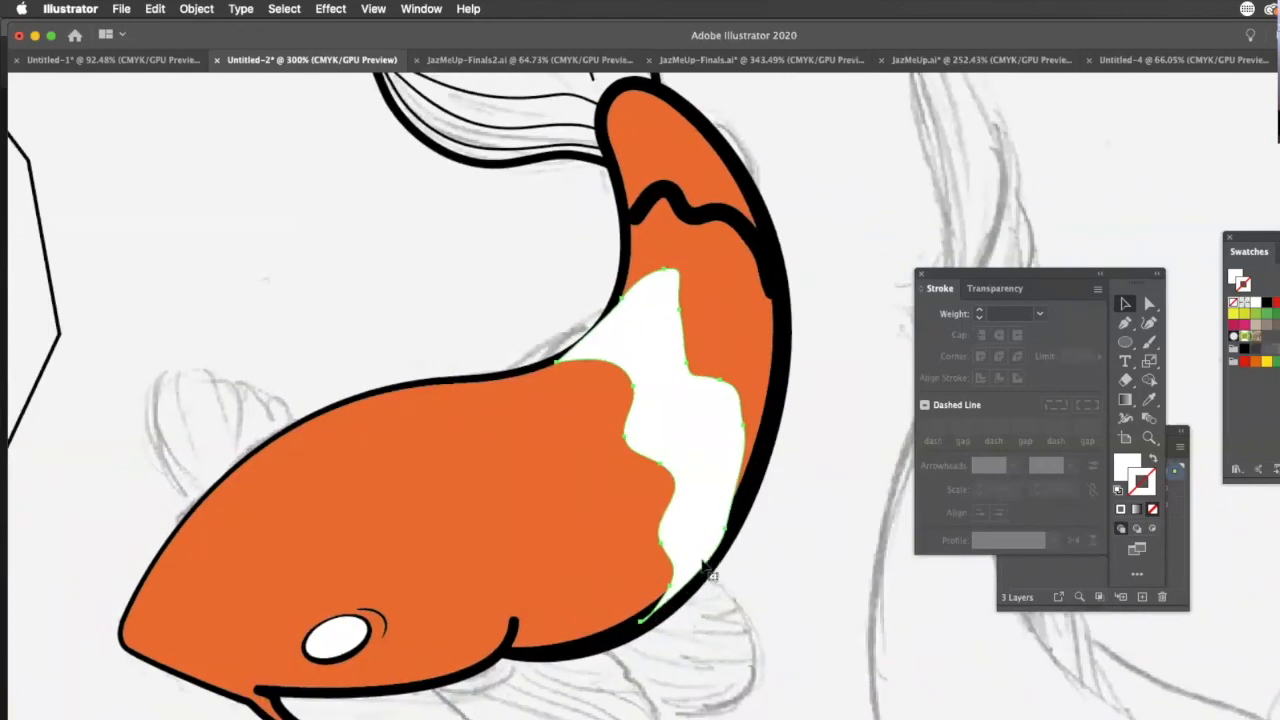
- Duplicate the fish's body outline with no fill and align the copy exactly over the original body, covering the patch's edges
click(605, 648)
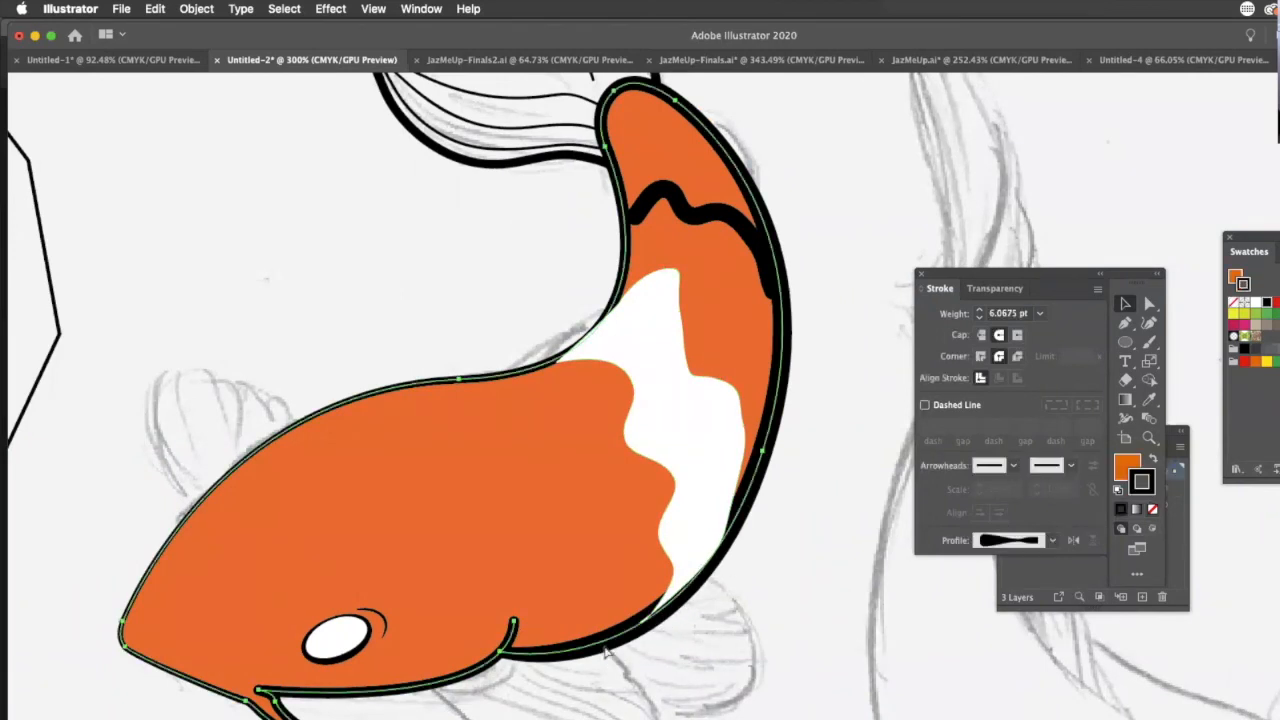
key(super+v)
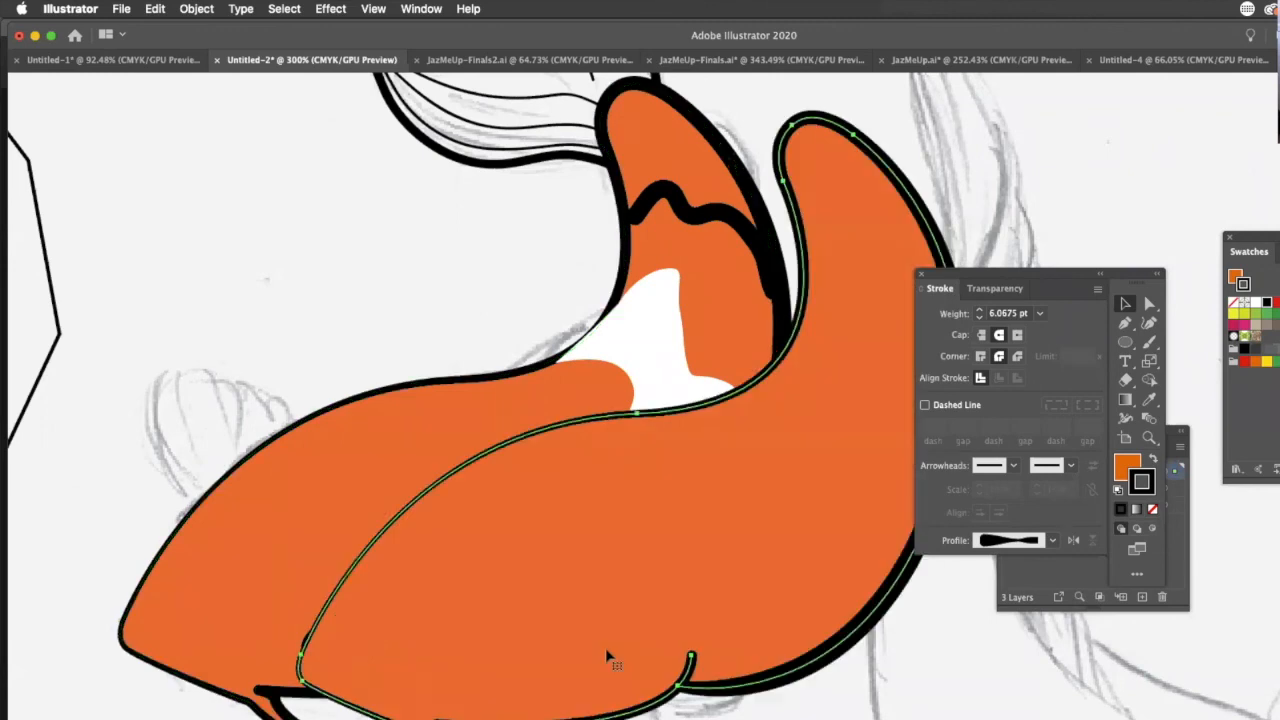
click(1126, 466)
click(1152, 509)
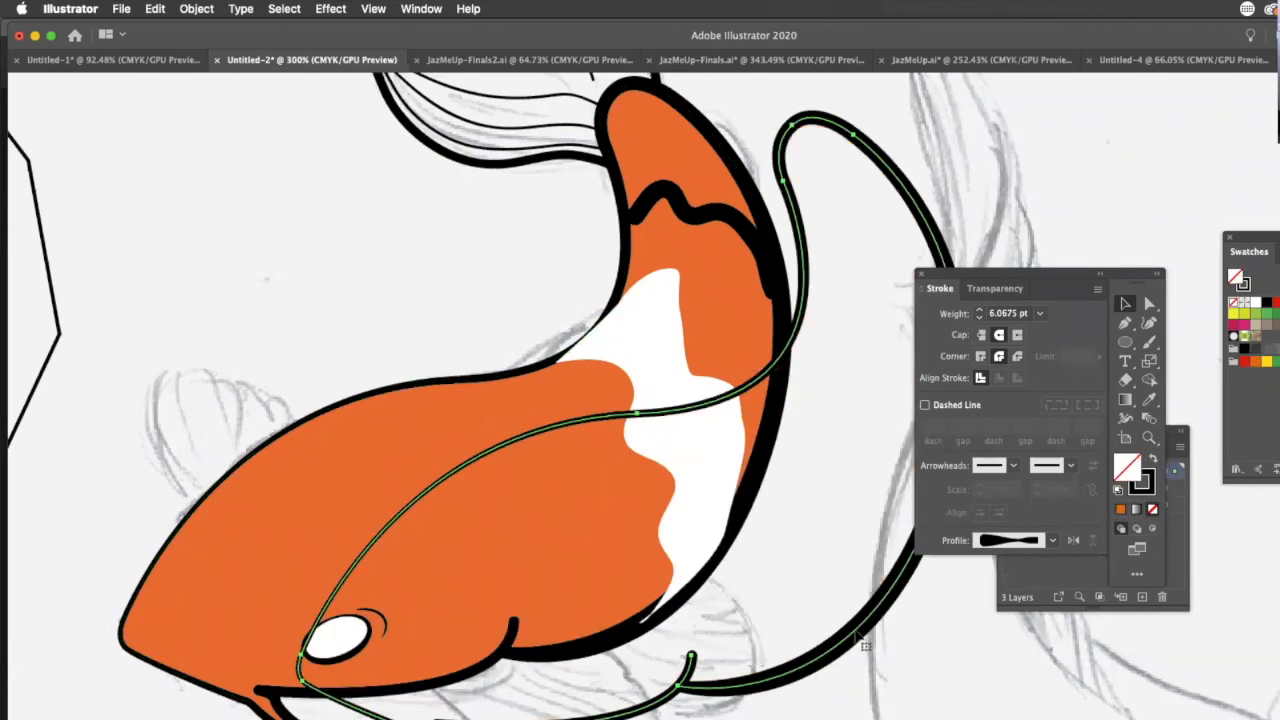
mouse_move(857, 638)
mouse_down()
mouse_move(818, 606)
mouse_move(720, 577)
mouse_move(676, 607)
mouse_up()
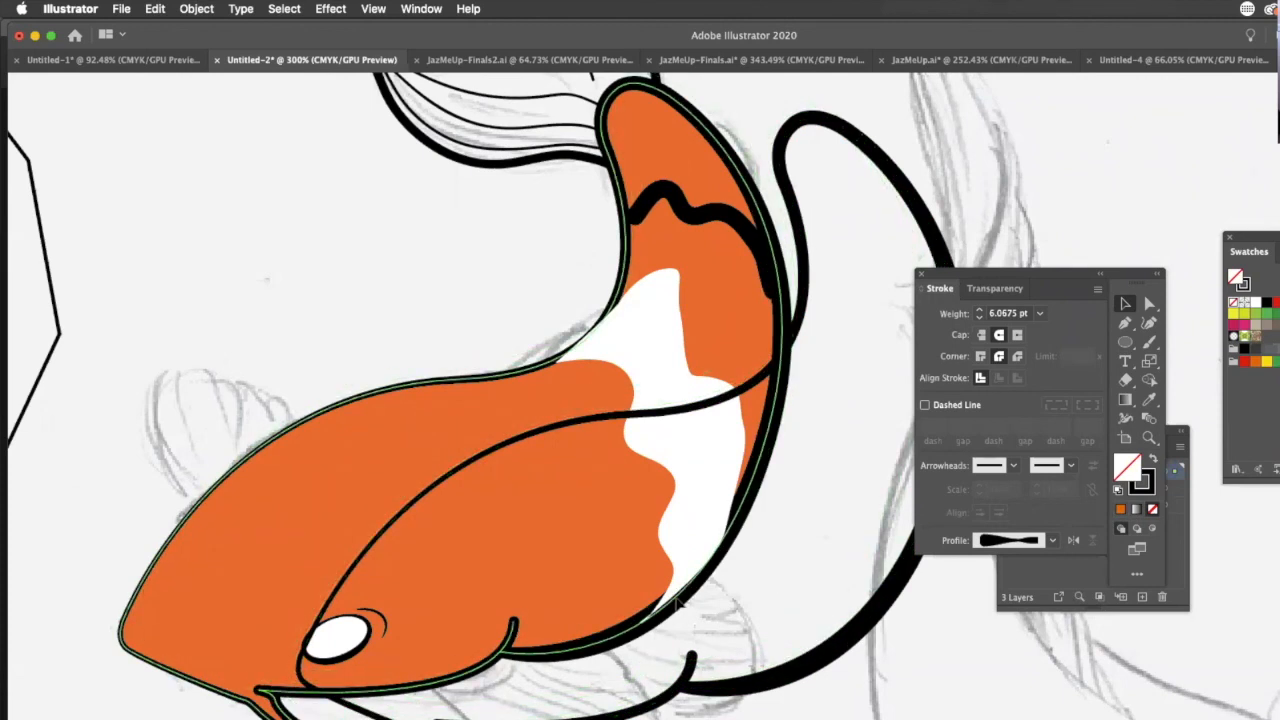
click(755, 574)
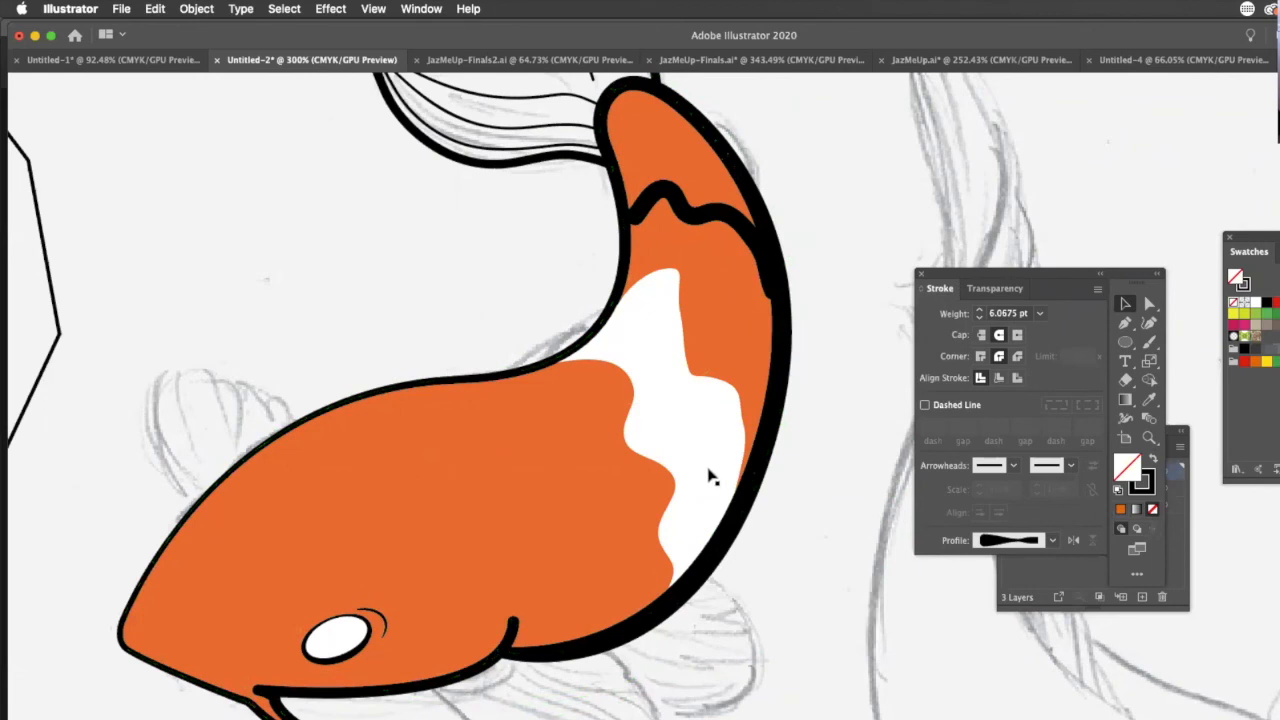
- Delete the remaining black wavy stripe near the tail
click(697, 226)
click(697, 228)
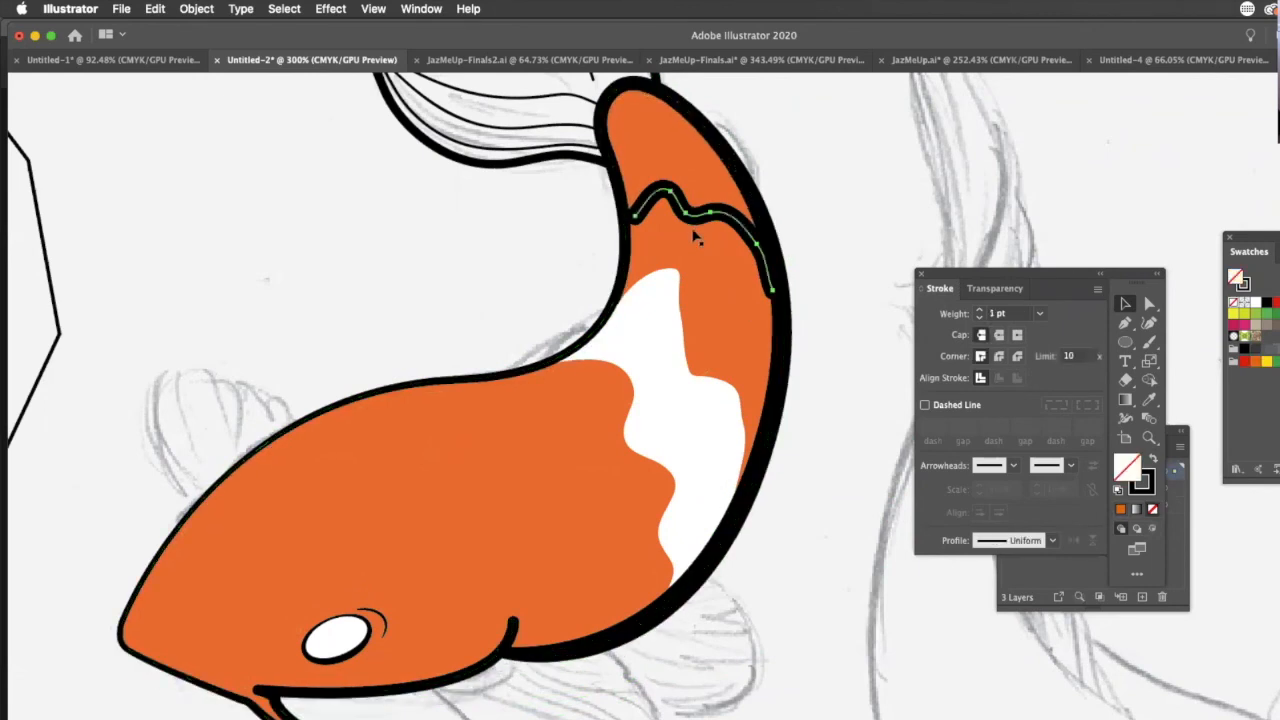
key(Delete)
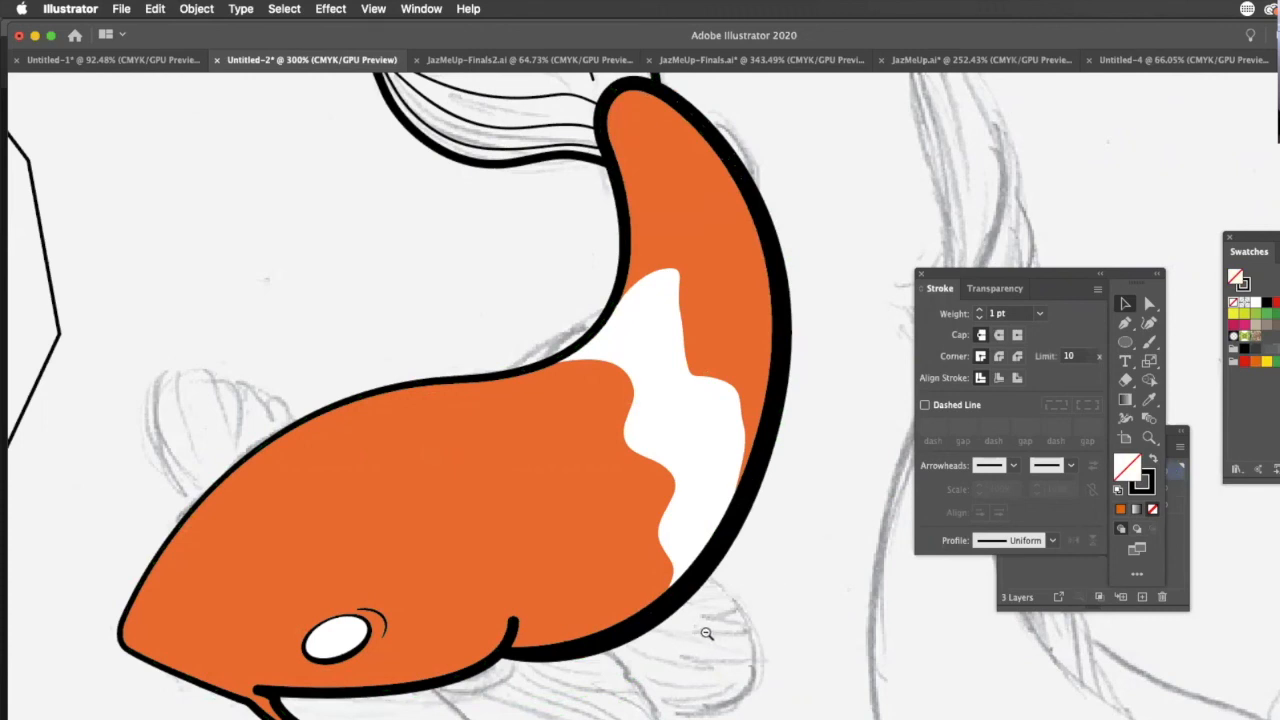
- Set the white patch's opacity to 50% and deselect it
scroll(714, 634, down, 3)
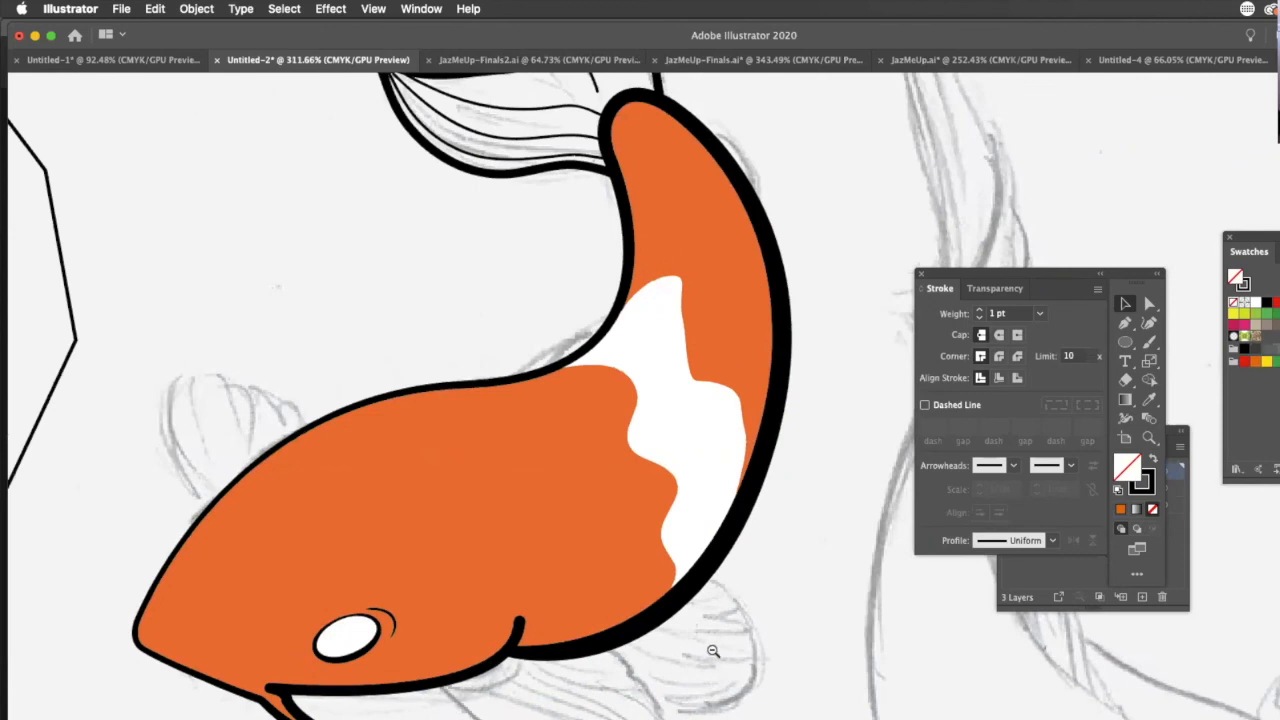
scroll(752, 619, down, 10)
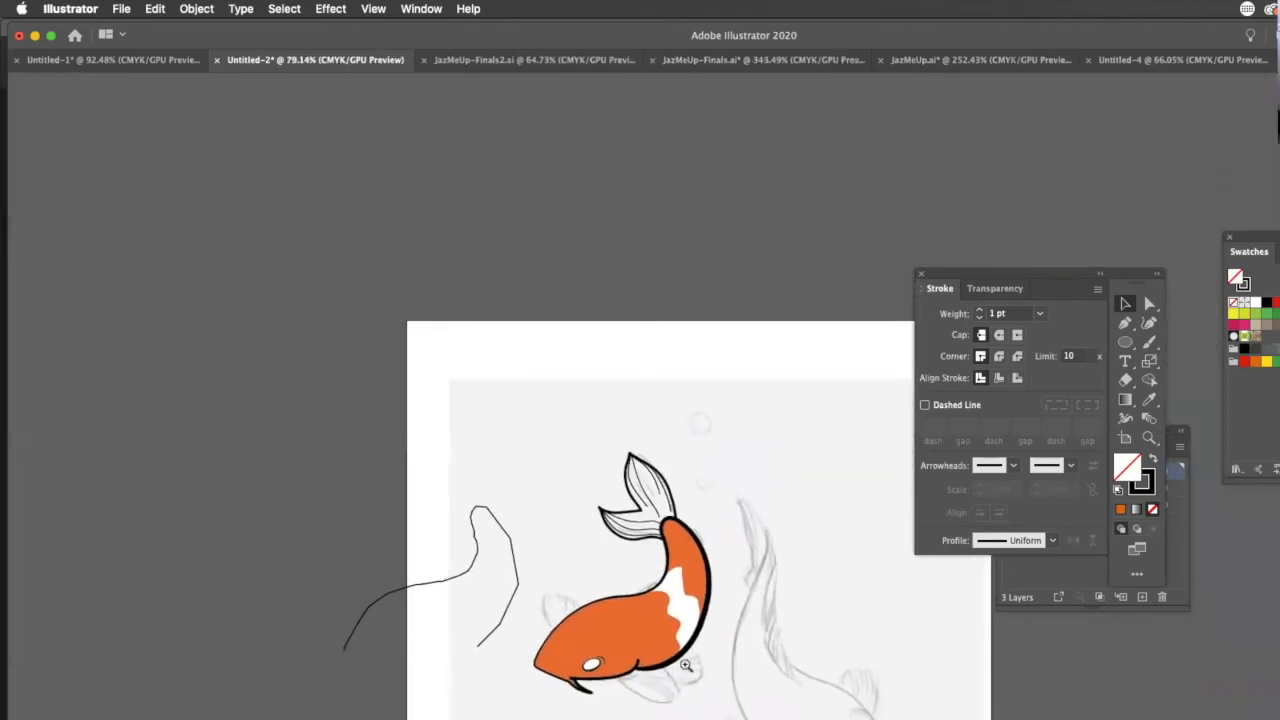
scroll(826, 595, up, 6)
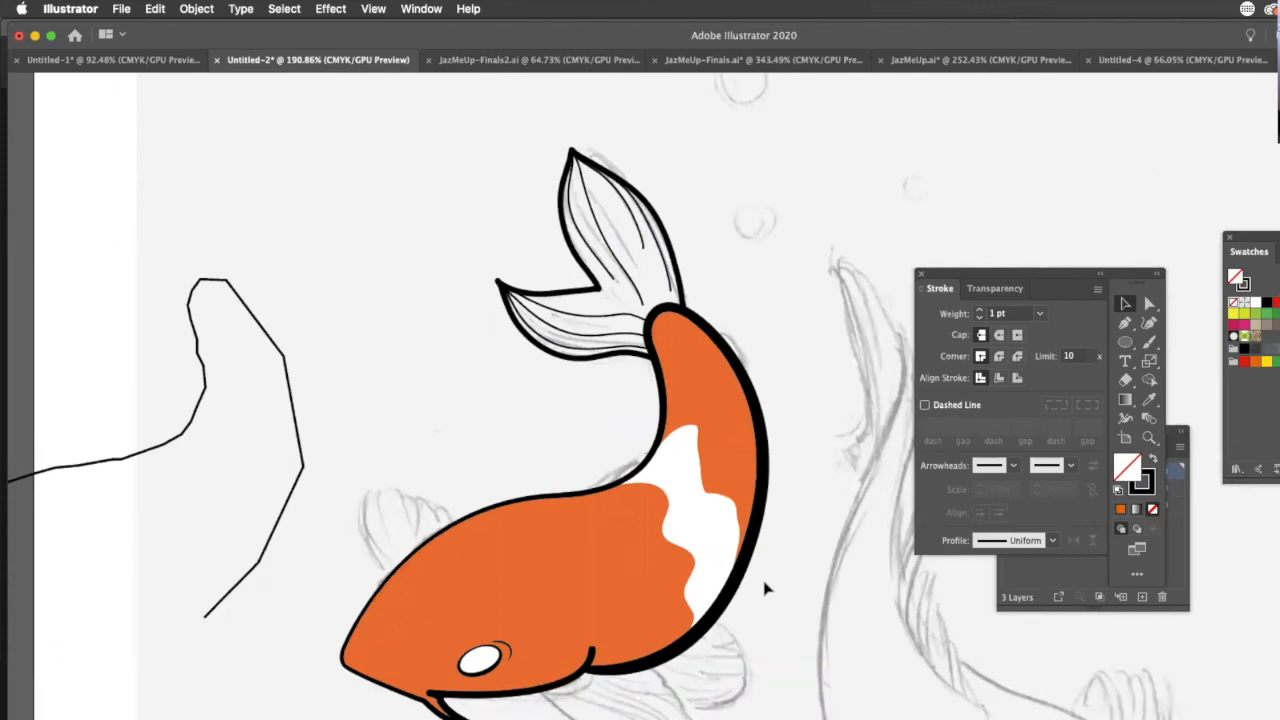
click(697, 549)
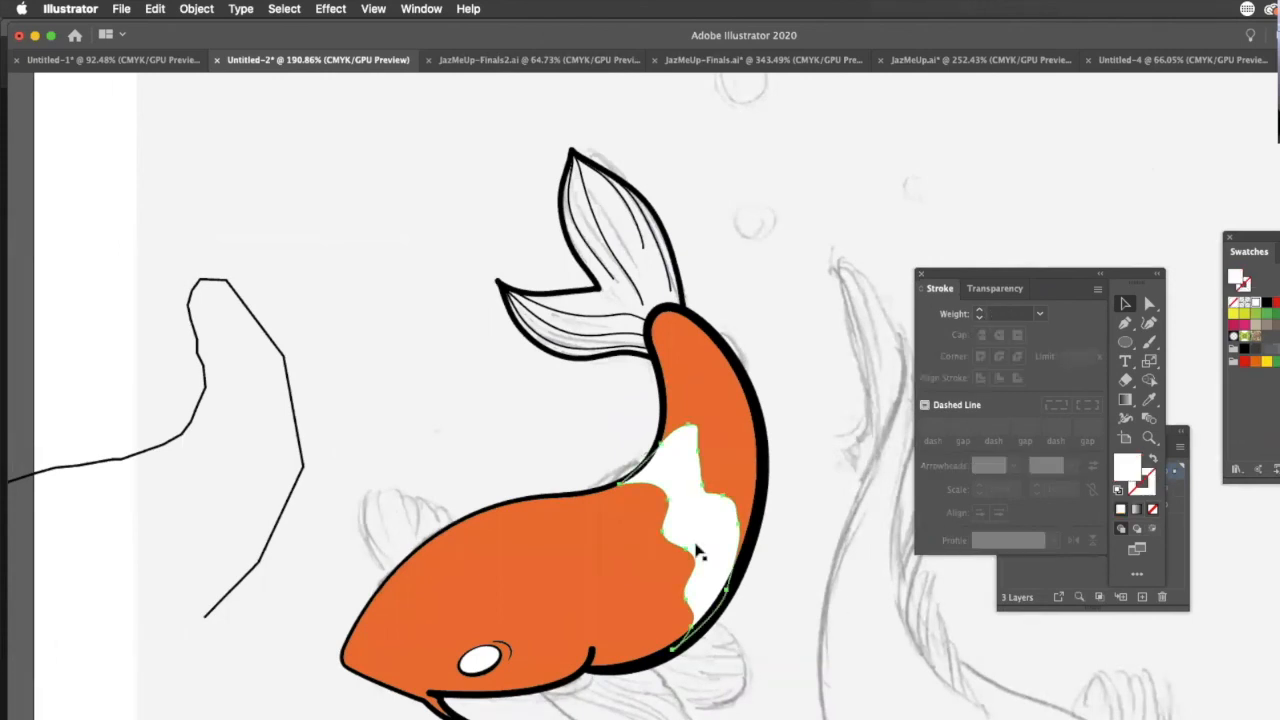
mouse_move(990, 277)
mouse_down()
mouse_move(948, 303)
mouse_move(883, 500)
mouse_up()
click(890, 513)
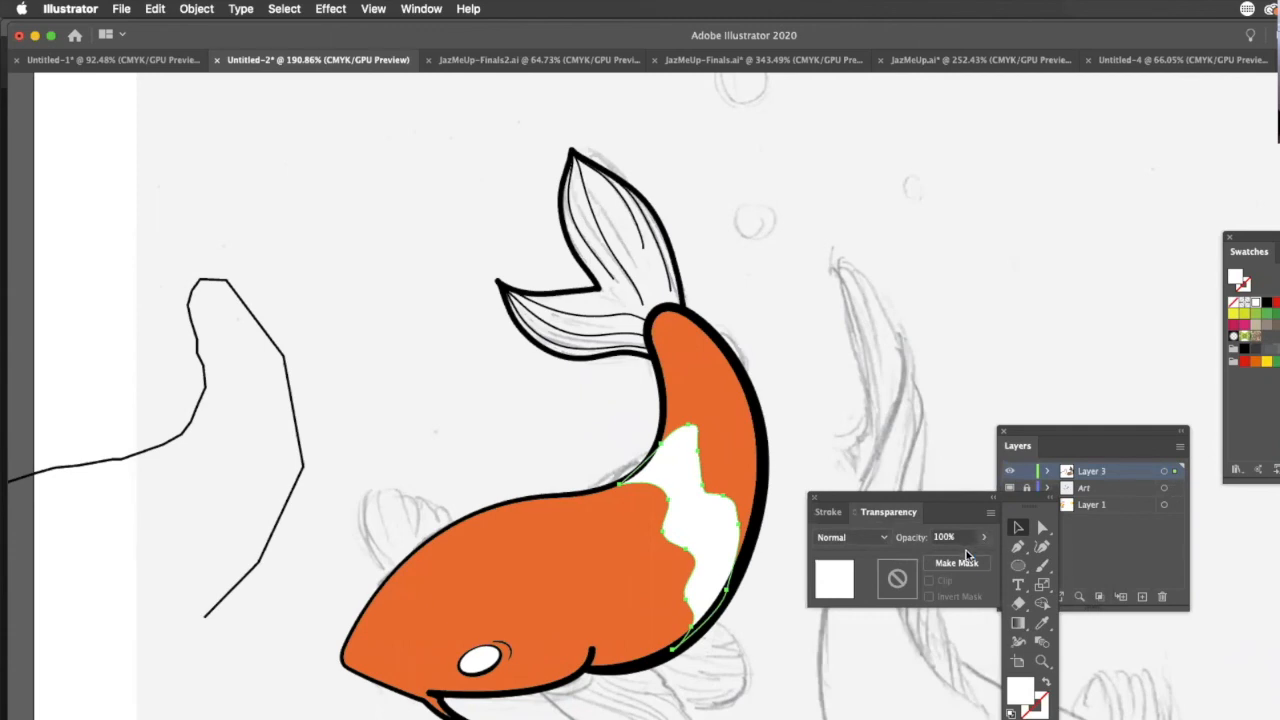
drag(963, 564, 957, 566)
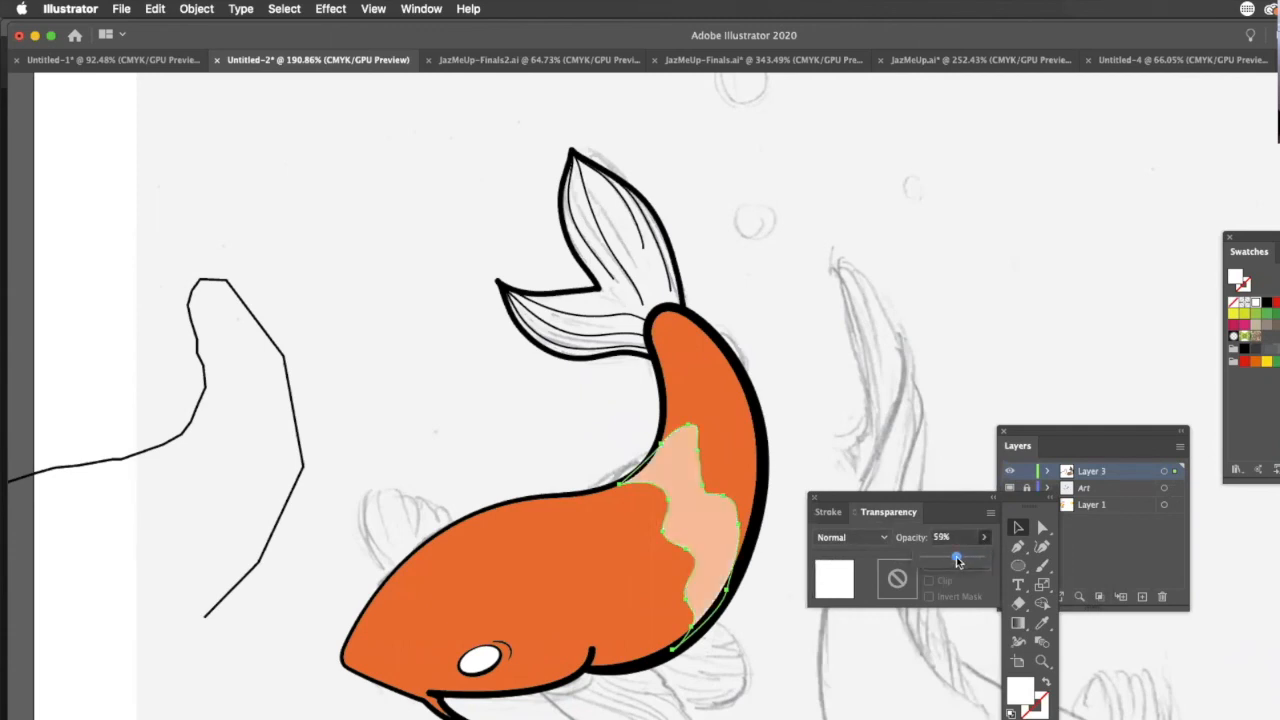
click(1023, 339)
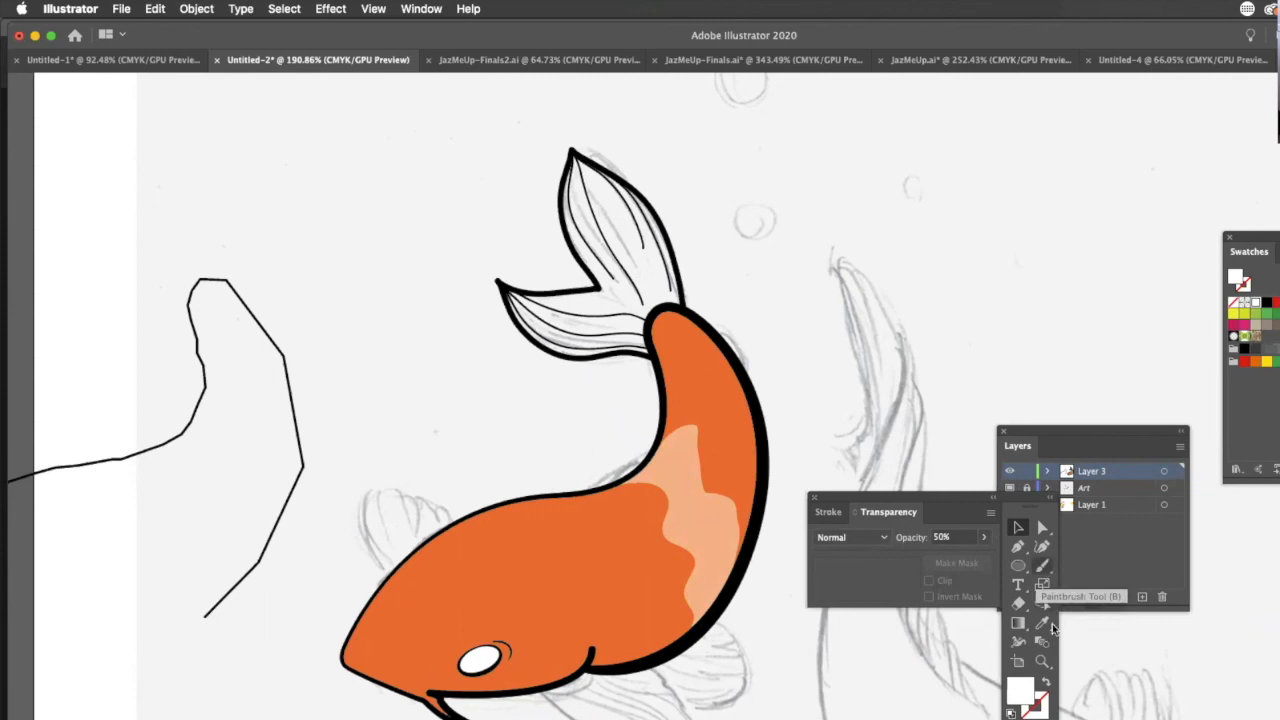
- Create a new layer directly above the Art layer and below Layer 3, moving the floating panels clear of the layer list
drag(1039, 505, 977, 538)
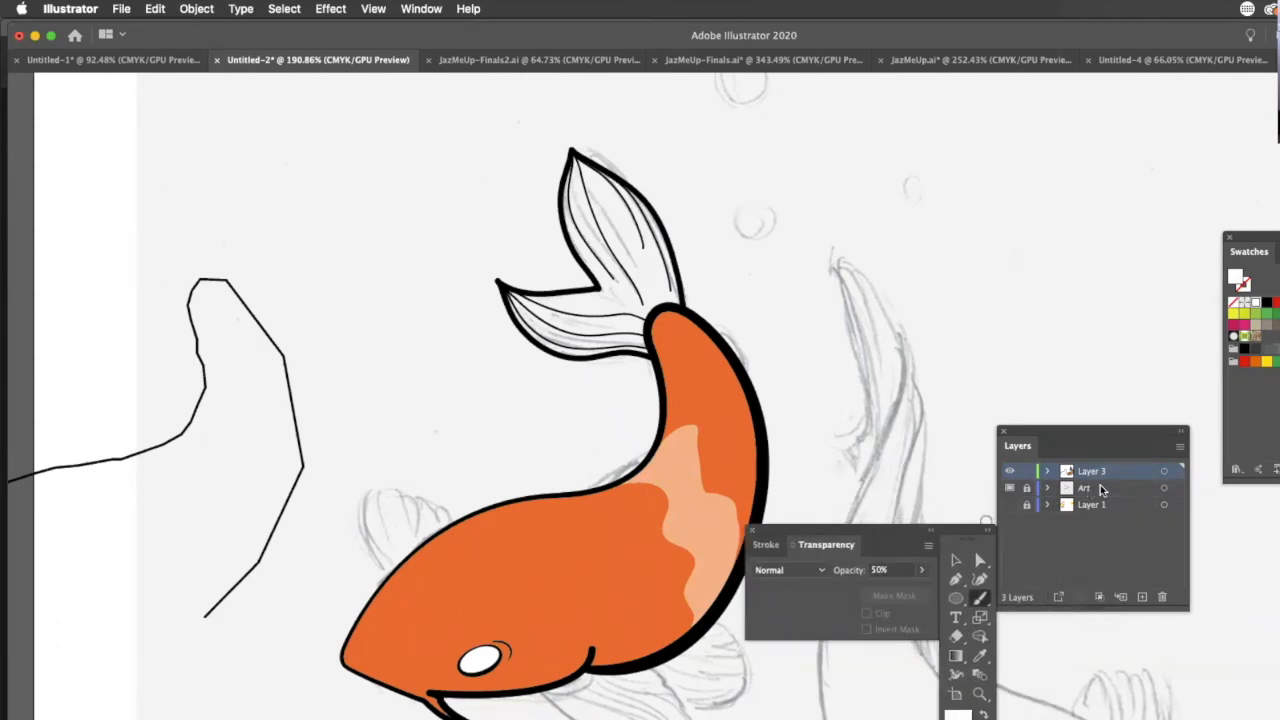
click(1095, 489)
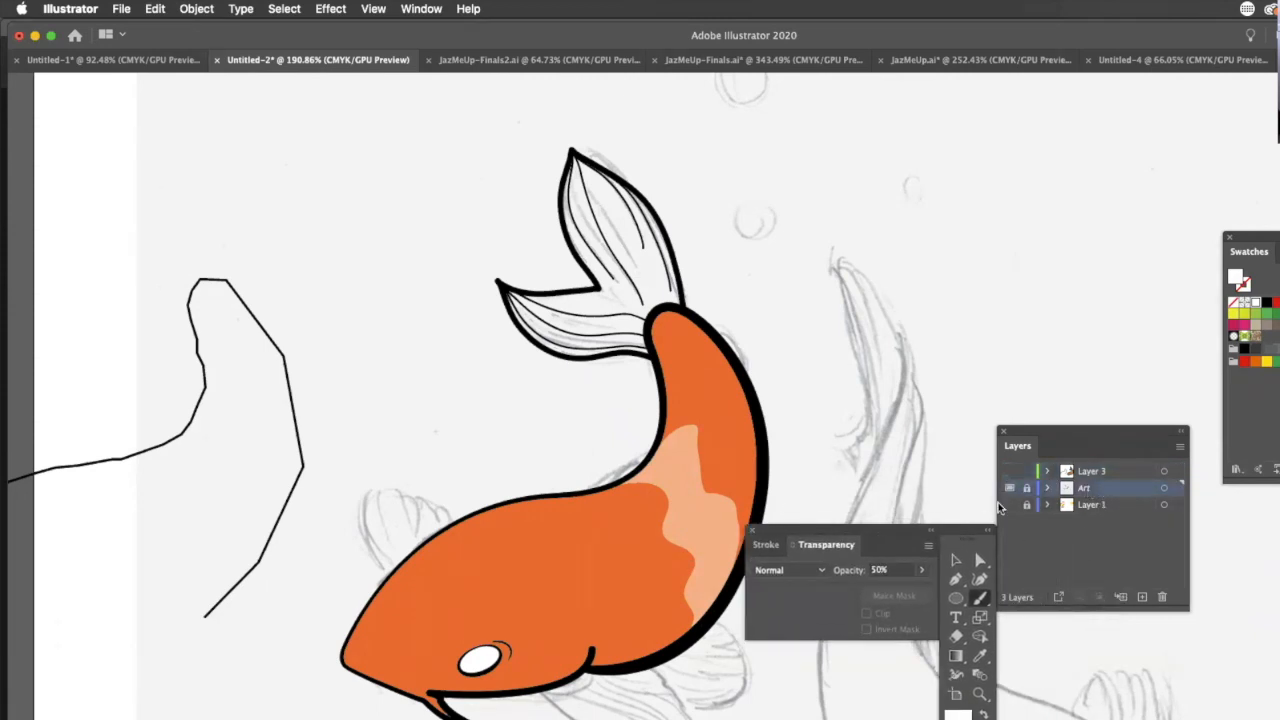
click(1009, 486)
click(1010, 484)
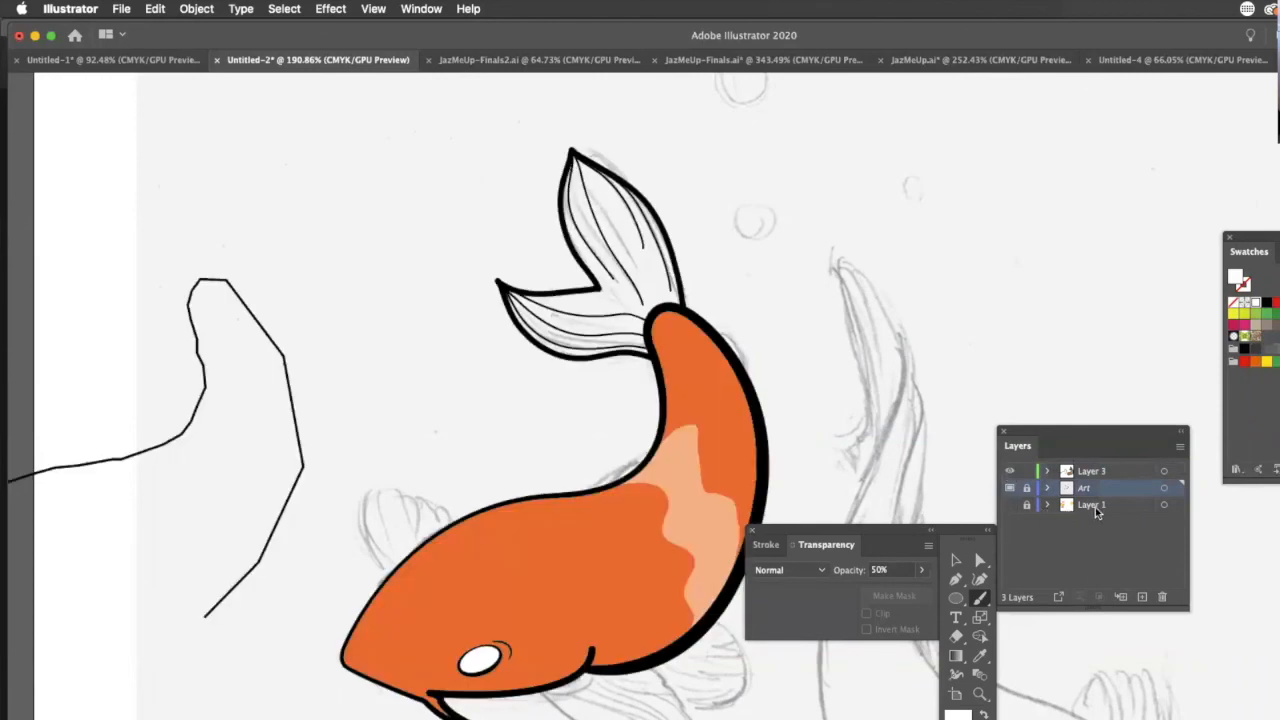
click(1141, 598)
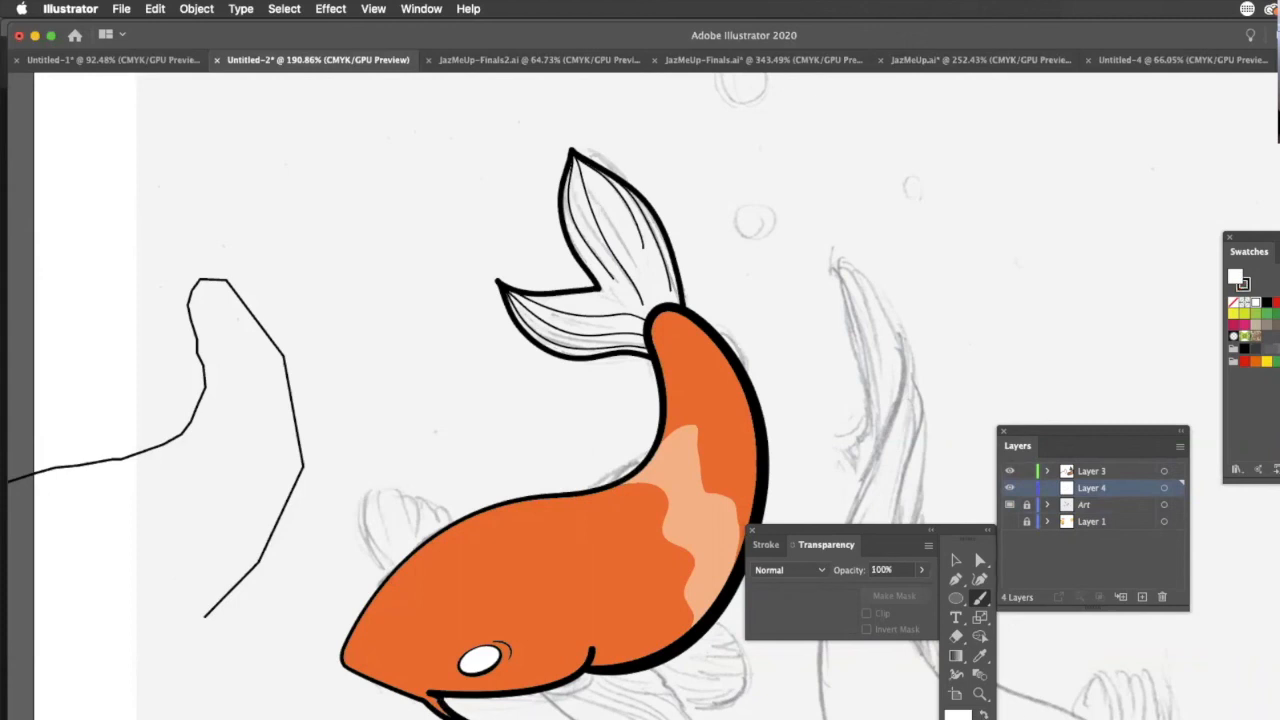
- Paint the back fin and two lower fin strokes in black with no fill on the new layer, using the Paintbrush
key(slash)
mouse_move(386, 568)
mouse_down()
mouse_move(382, 536)
mouse_move(397, 470)
mouse_move(409, 515)
mouse_move(440, 520)
mouse_up()
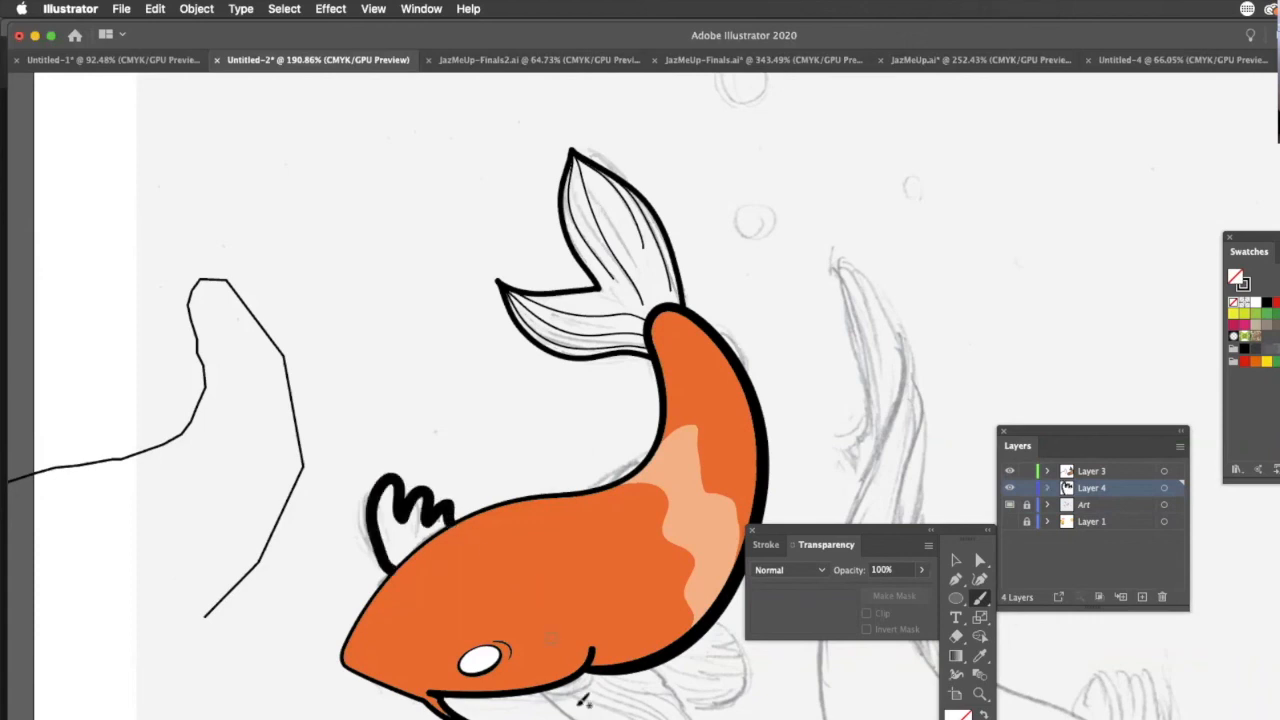
drag(548, 684, 584, 718)
drag(660, 680, 688, 708)
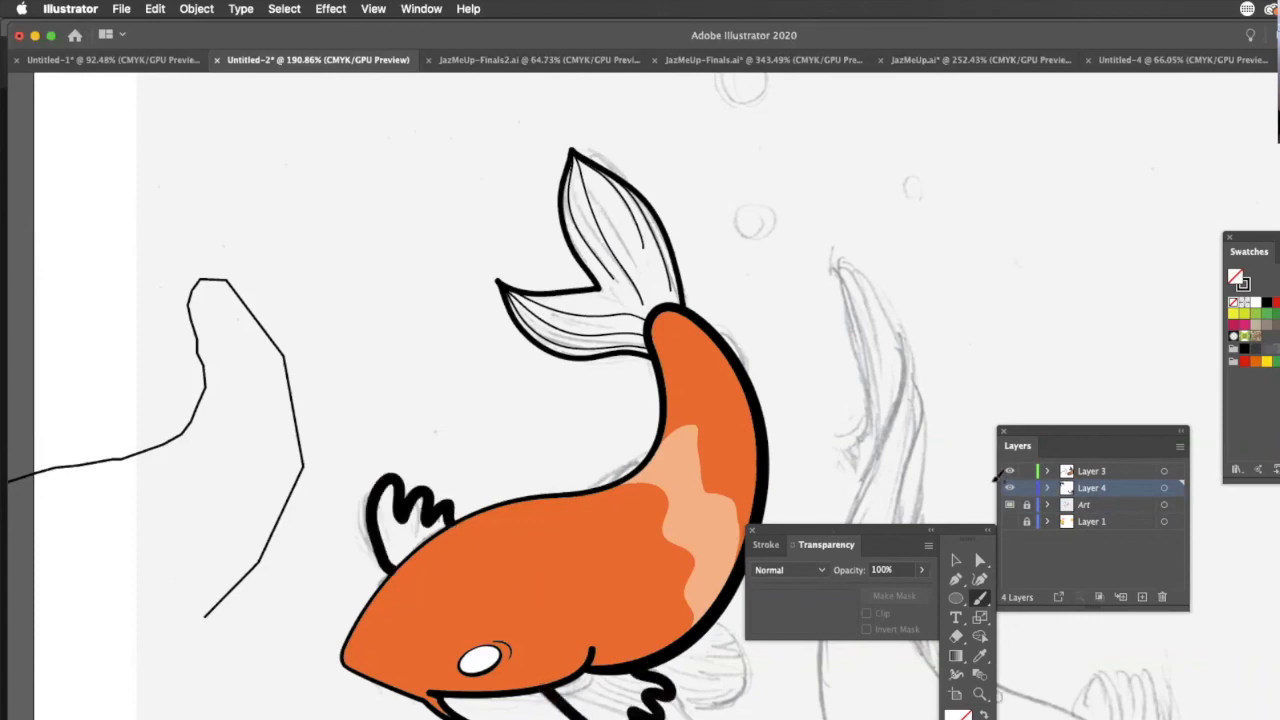
- Move the back fin stroke up off the fish's body and fill it with orange
click(956, 560)
drag(427, 506, 424, 412)
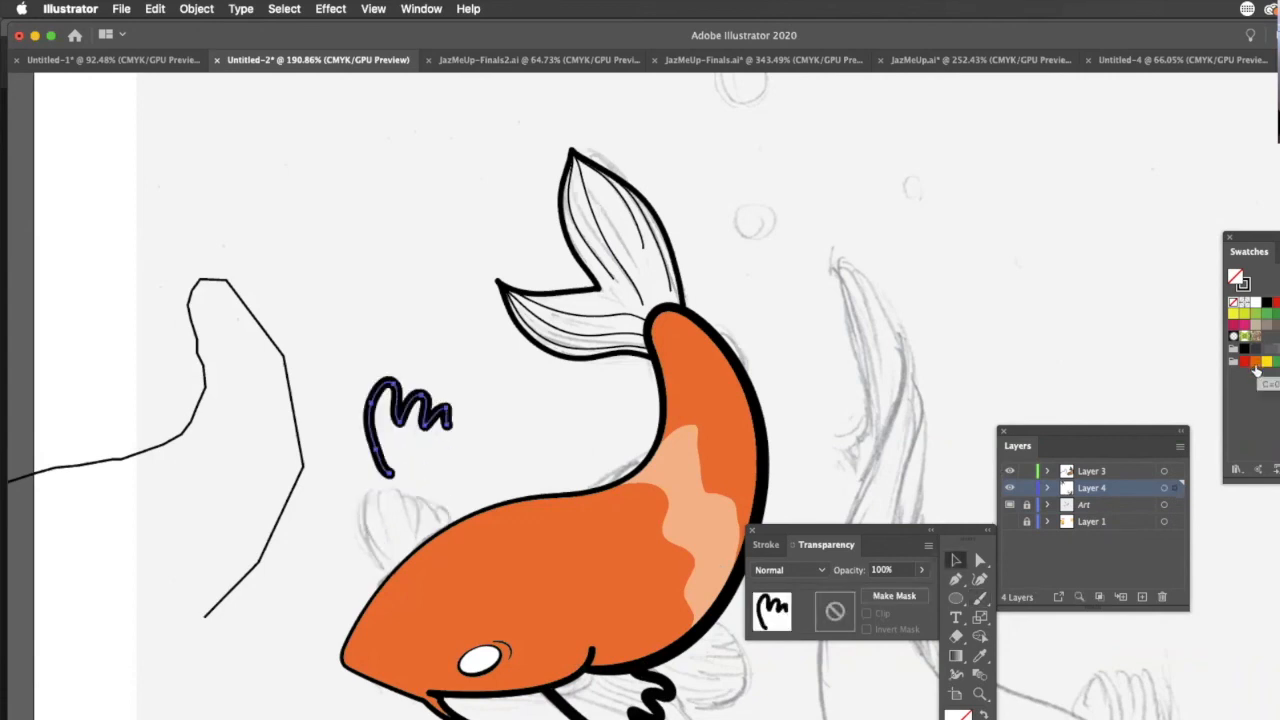
click(950, 718)
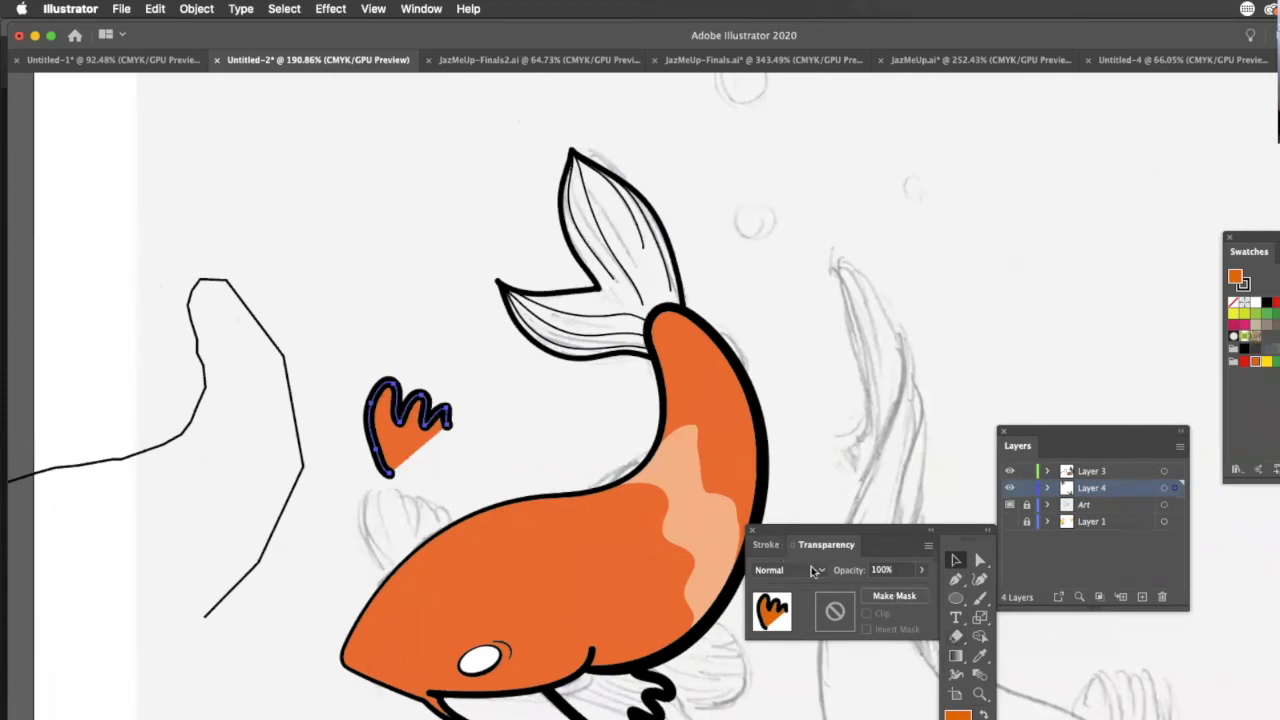
- Set the back fin's stroke weight to 0.5 pt and move the fin back into place against the fish's body
click(766, 545)
click(864, 572)
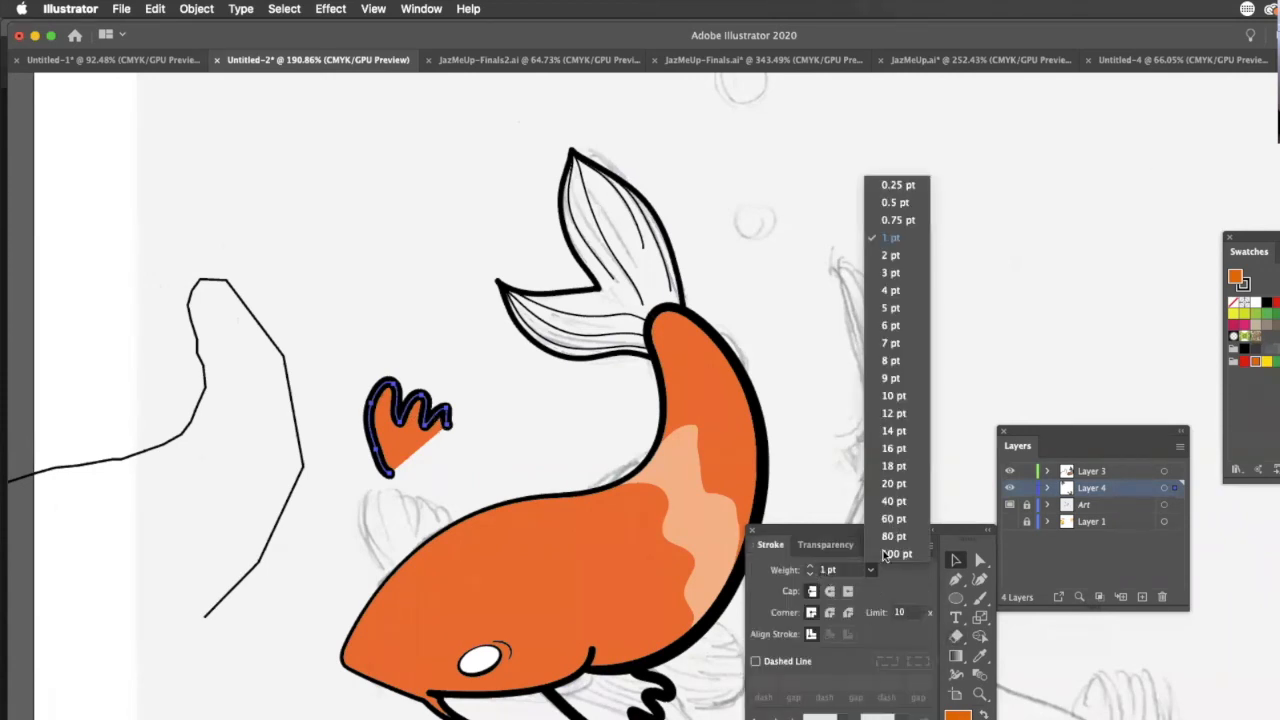
click(893, 256)
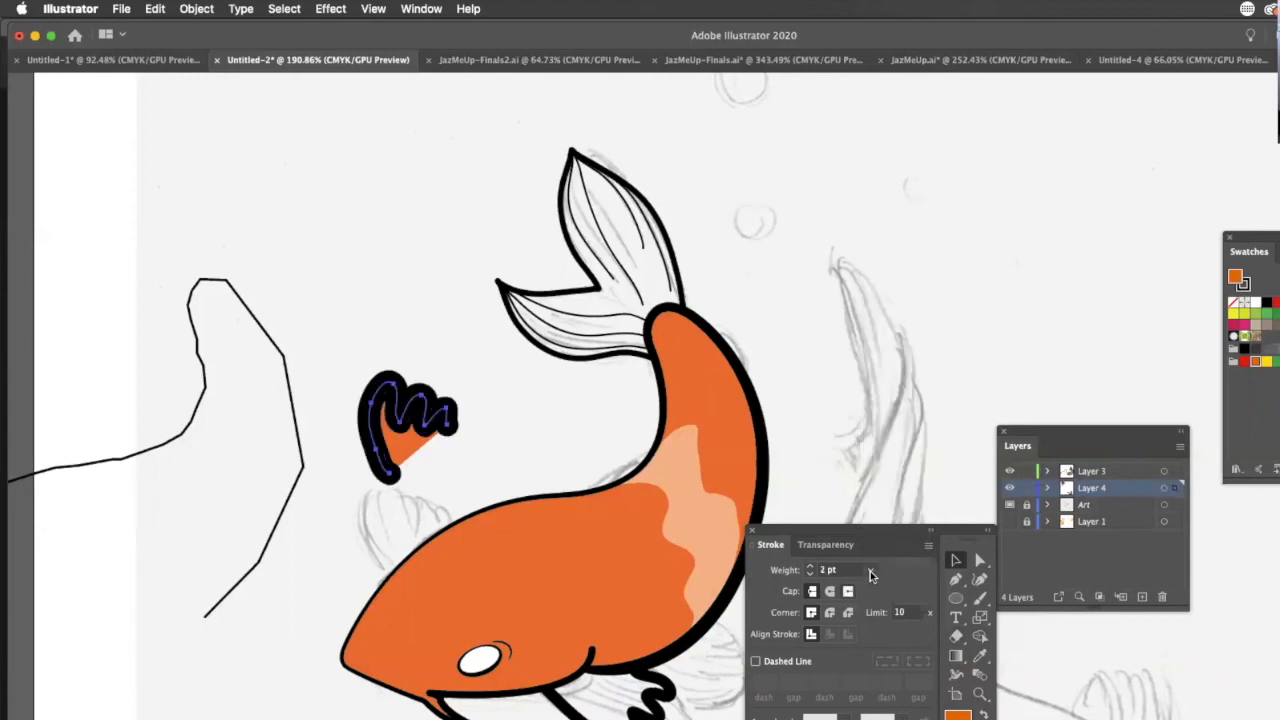
click(870, 570)
click(907, 187)
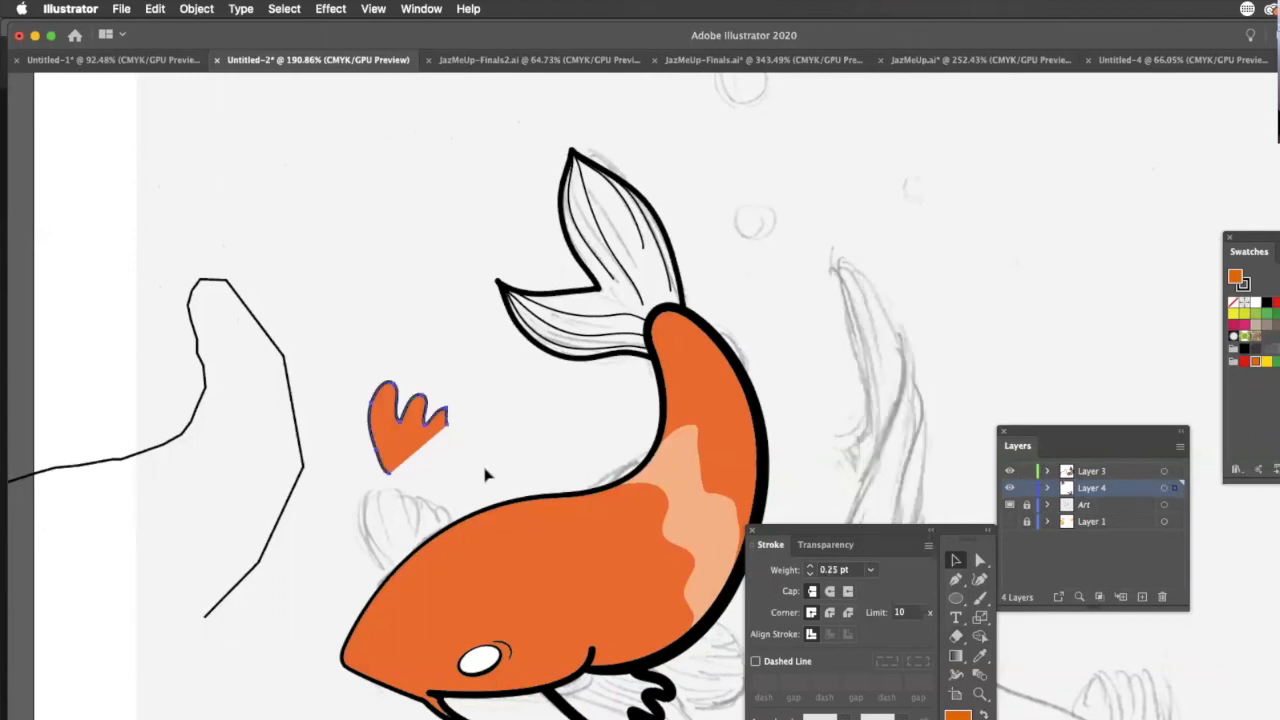
click(810, 566)
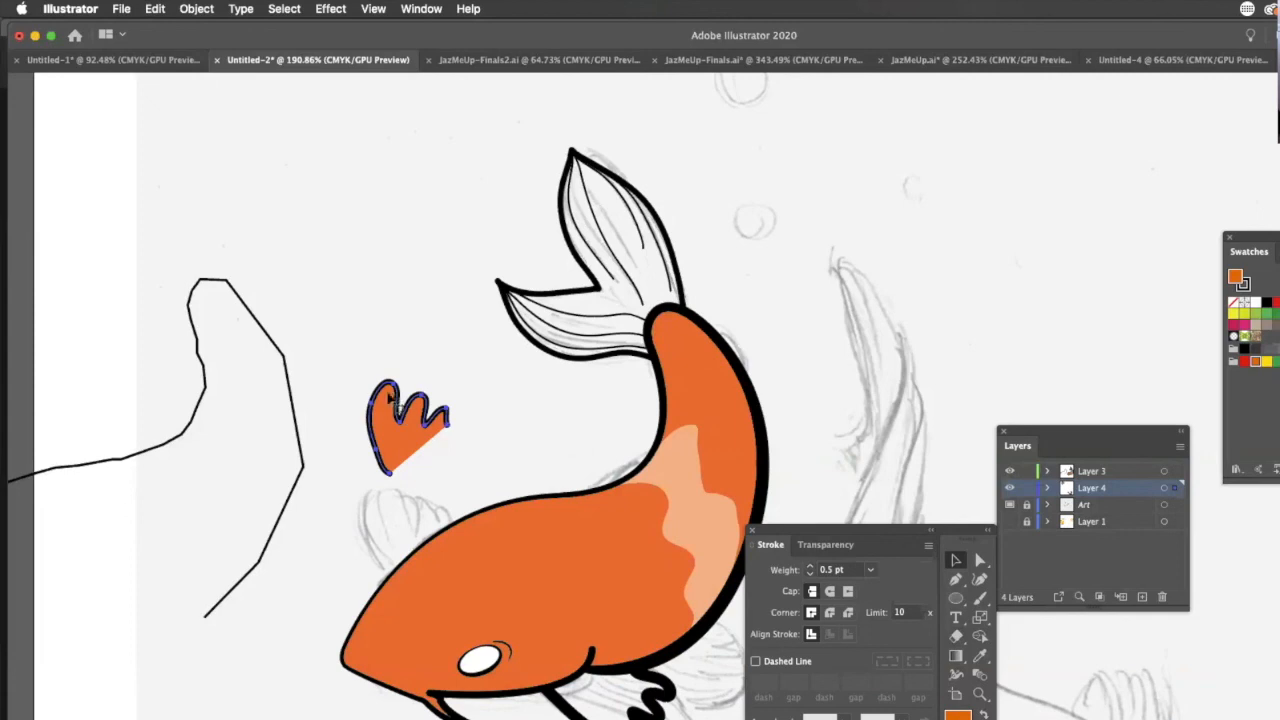
drag(380, 487, 390, 508)
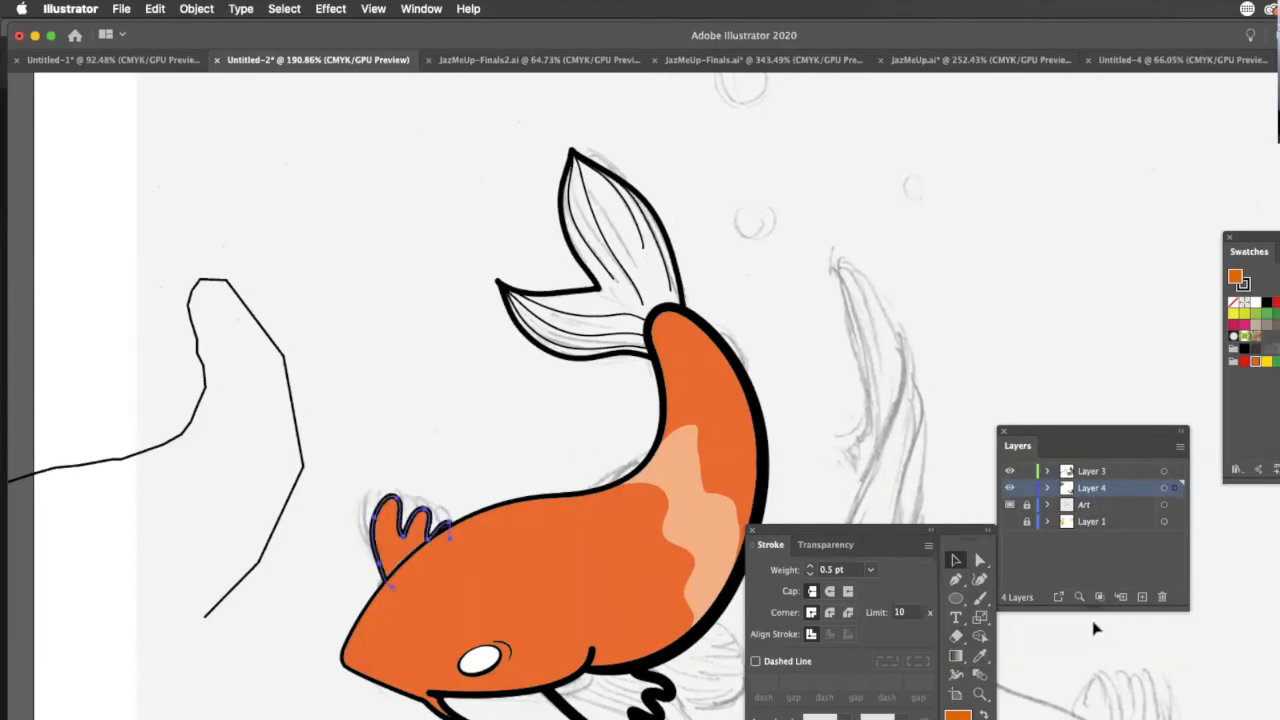
- Hide and show Layer 4 and Layer 3 in turn to compare their contents, and nudge the back fin slightly upward
click(1009, 489)
click(1009, 489)
click(1009, 472)
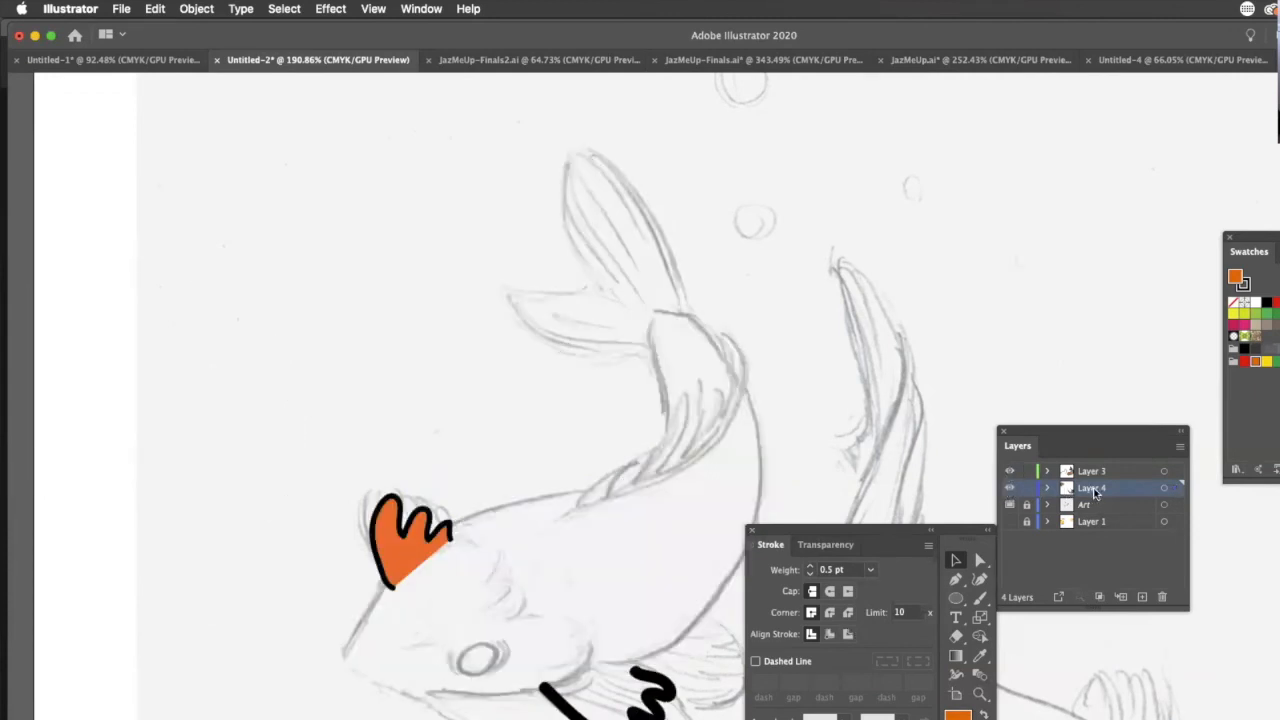
click(1010, 472)
click(1009, 489)
click(1009, 489)
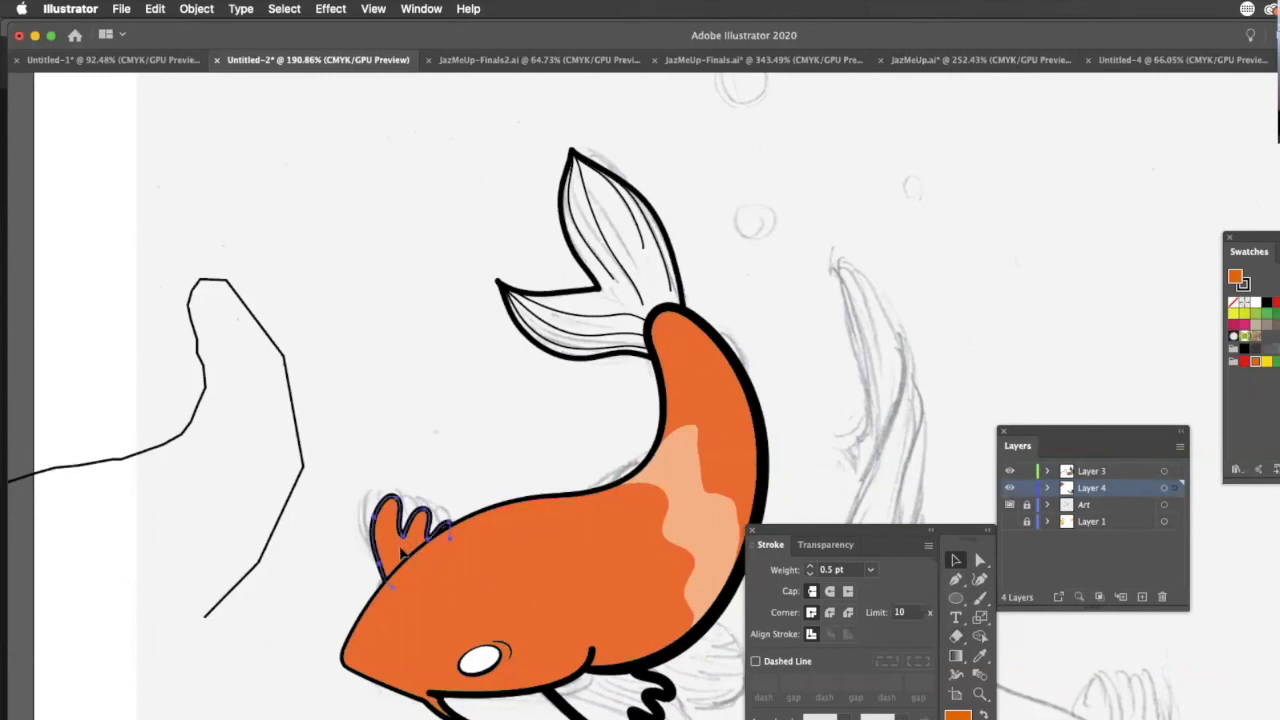
click(412, 556)
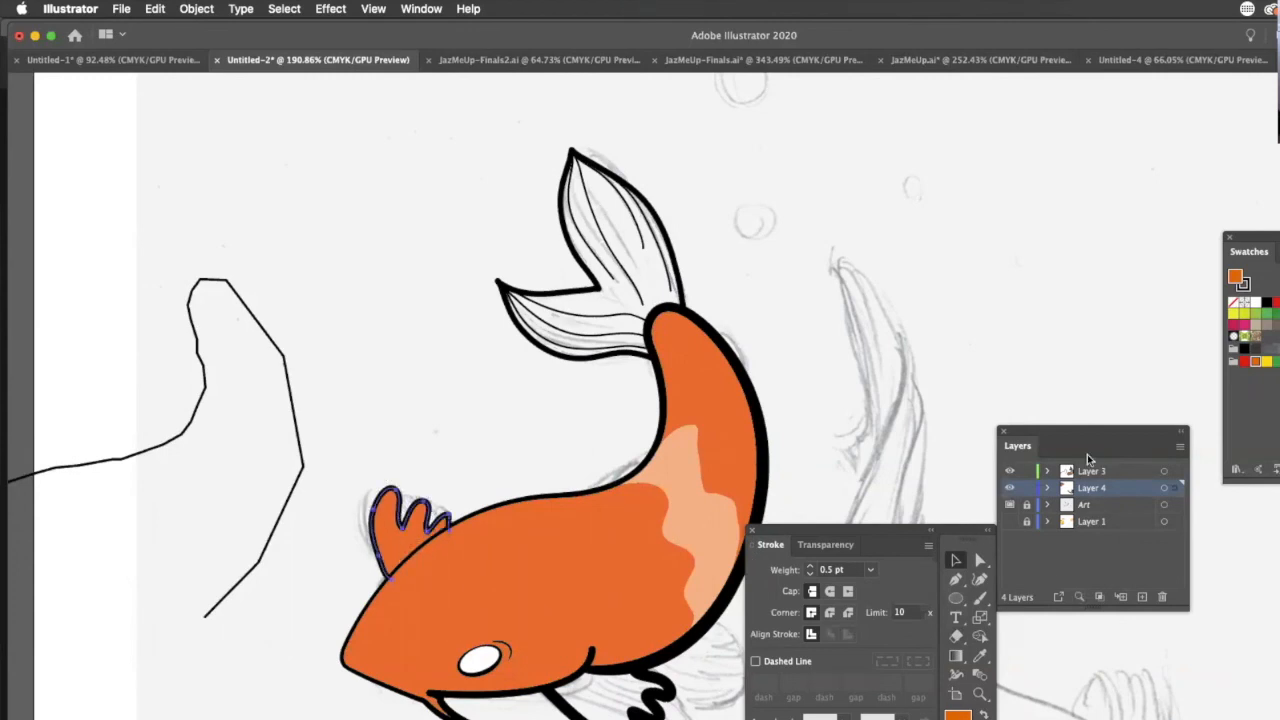
- Move Layer 4 above Layer 3 to bring the fins in front of the body, and fill the back fin with dark blue
mouse_move(1114, 490)
mouse_down()
mouse_move(1117, 464)
mouse_move(1111, 473)
mouse_up()
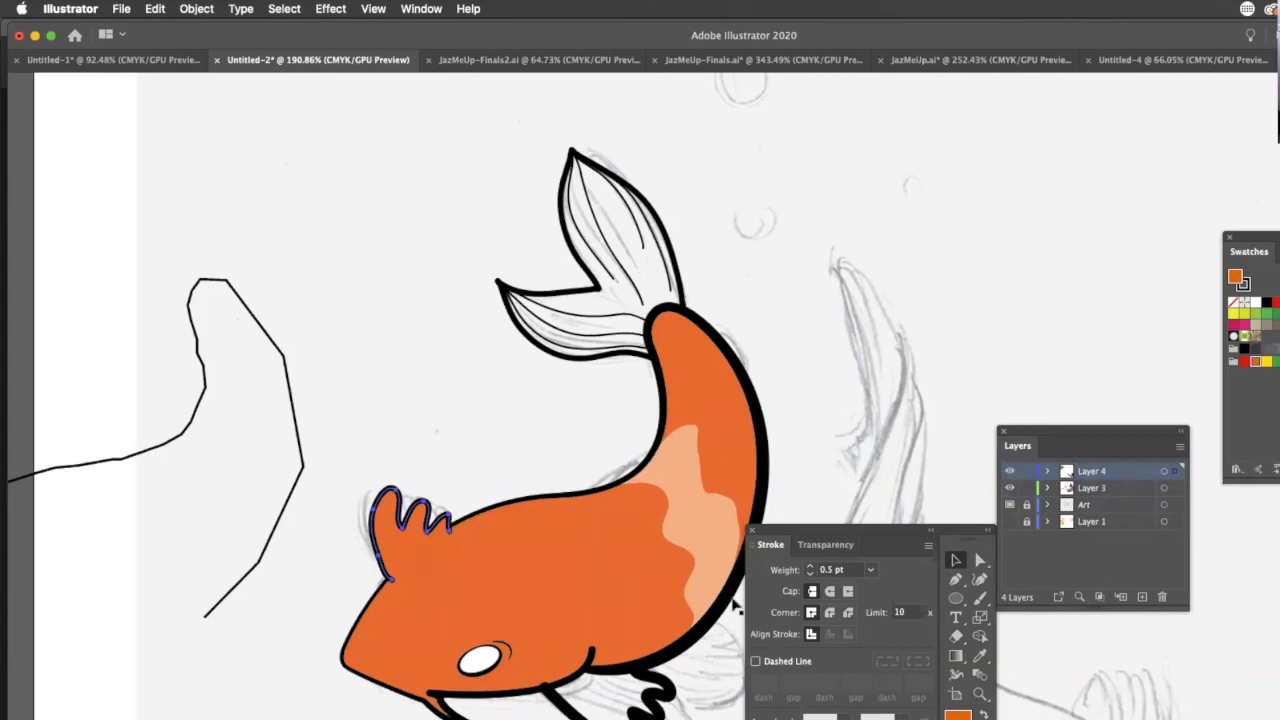
click(559, 579)
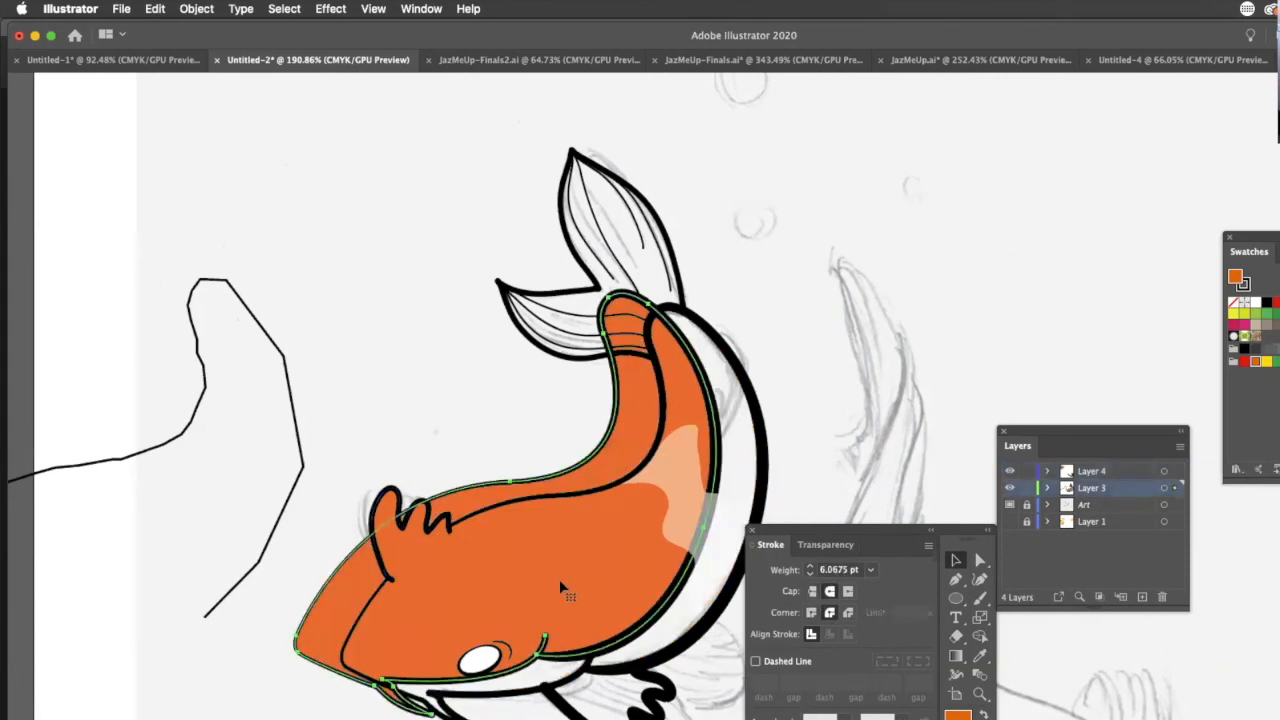
click(1117, 474)
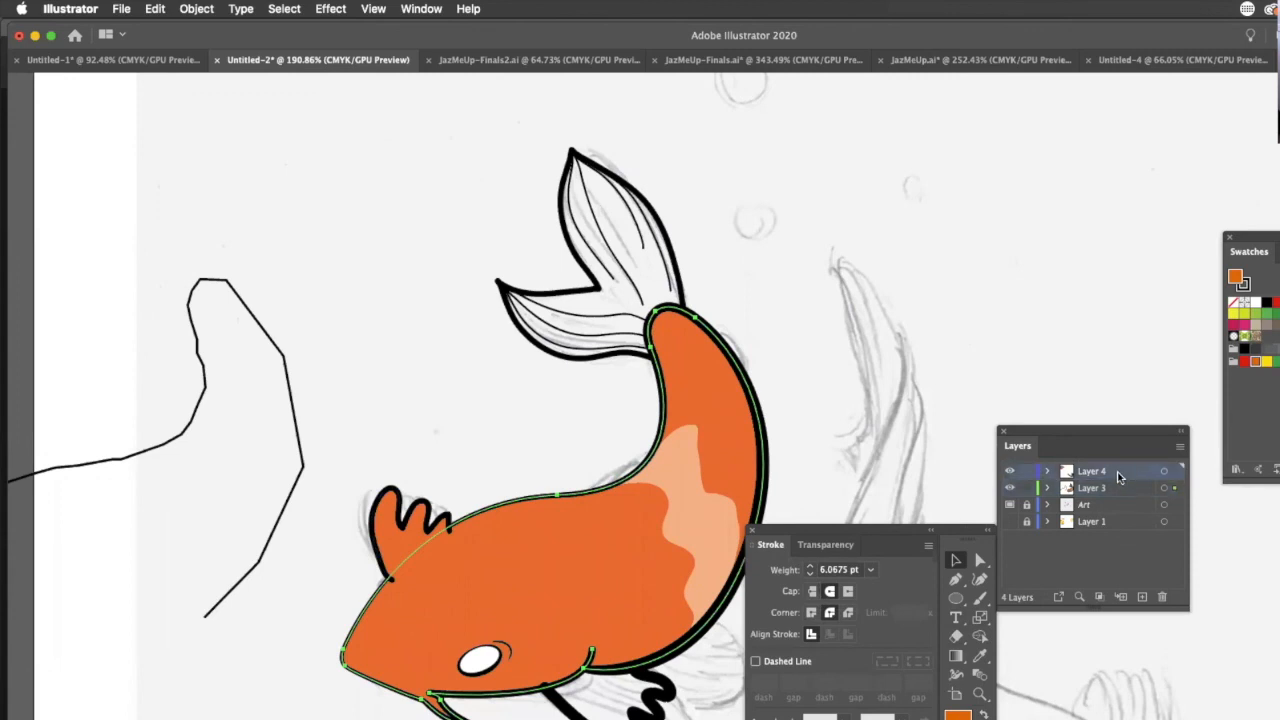
key(shift+super+a)
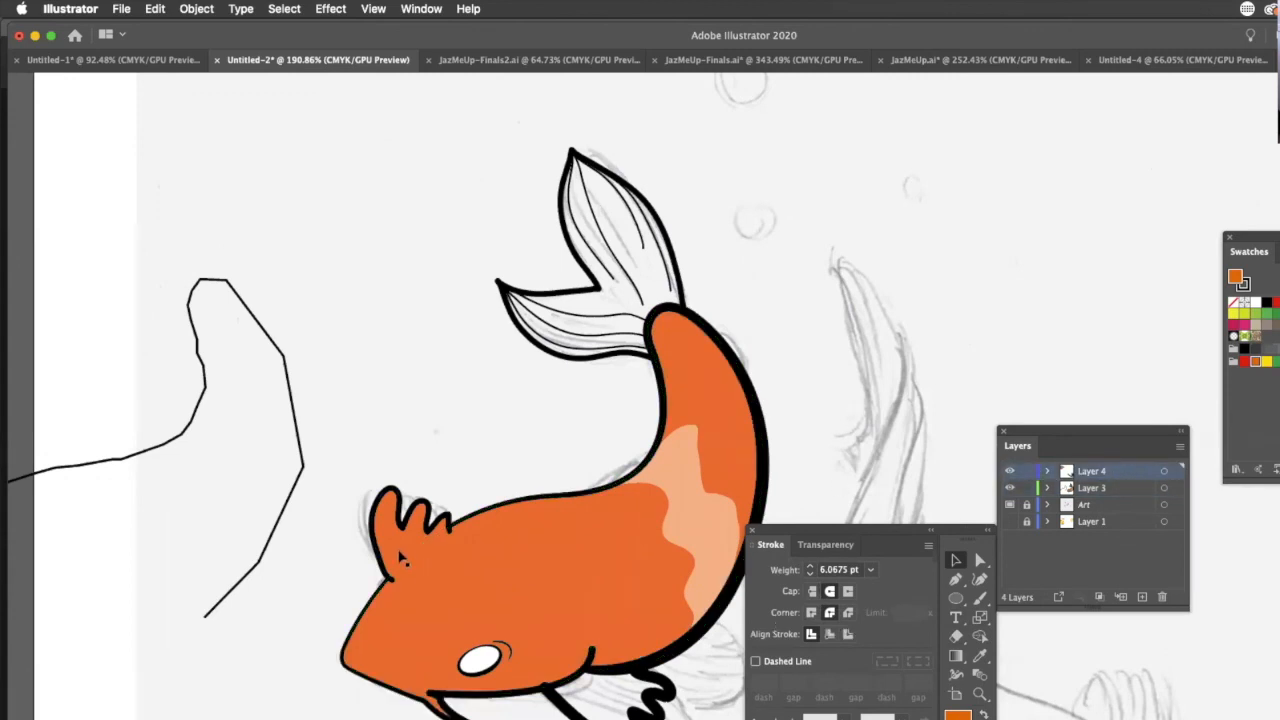
click(410, 583)
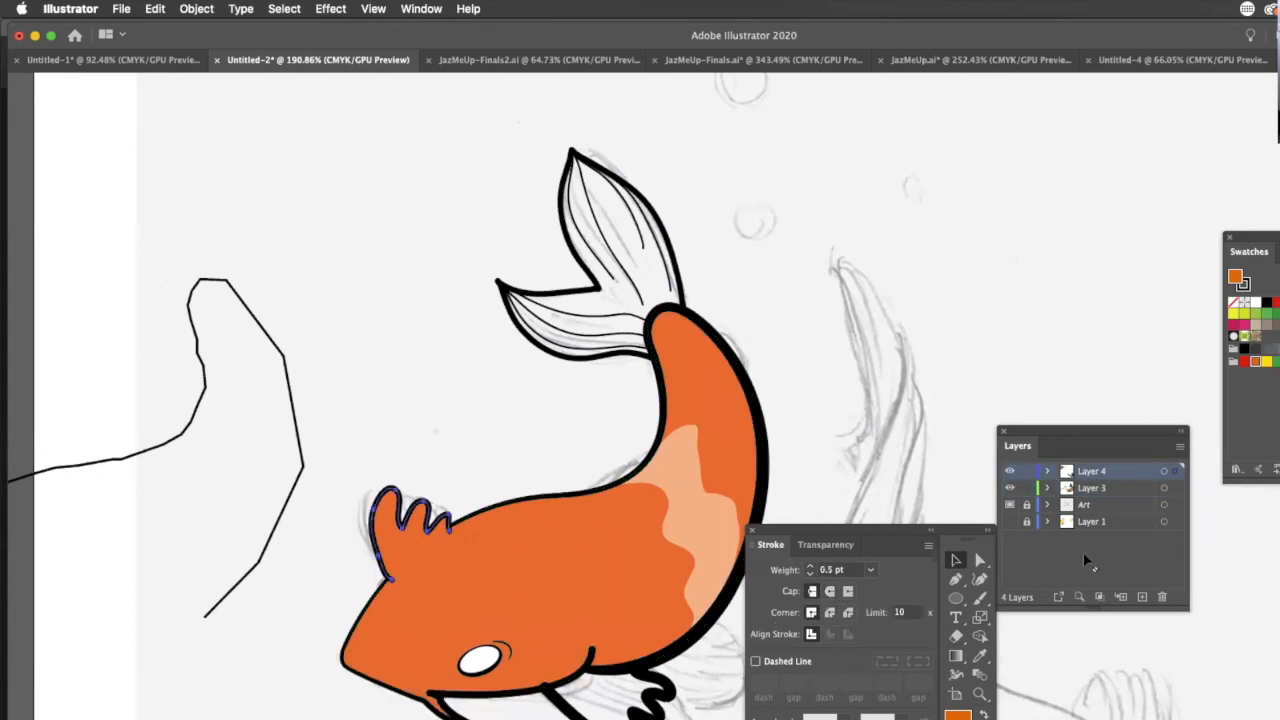
click(1279, 302)
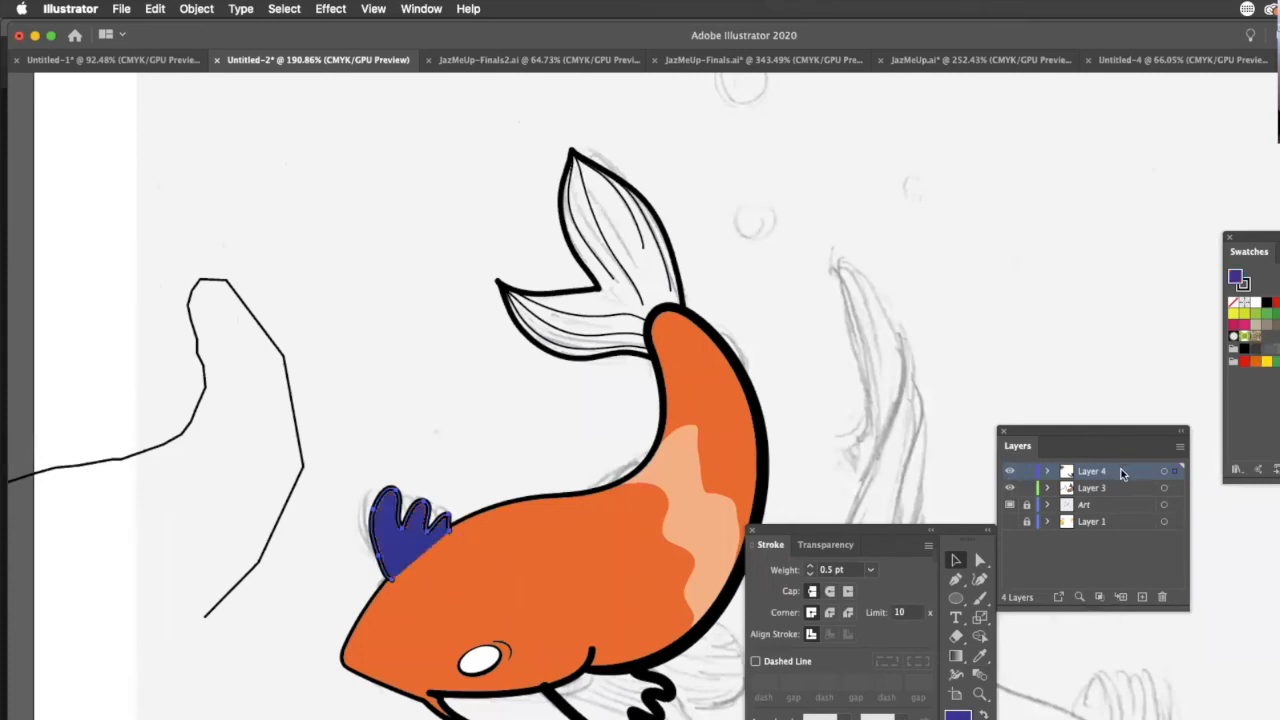
- Move Layer 4 back below Layer 3 and refill the back fin with orange
drag(1121, 470, 1120, 494)
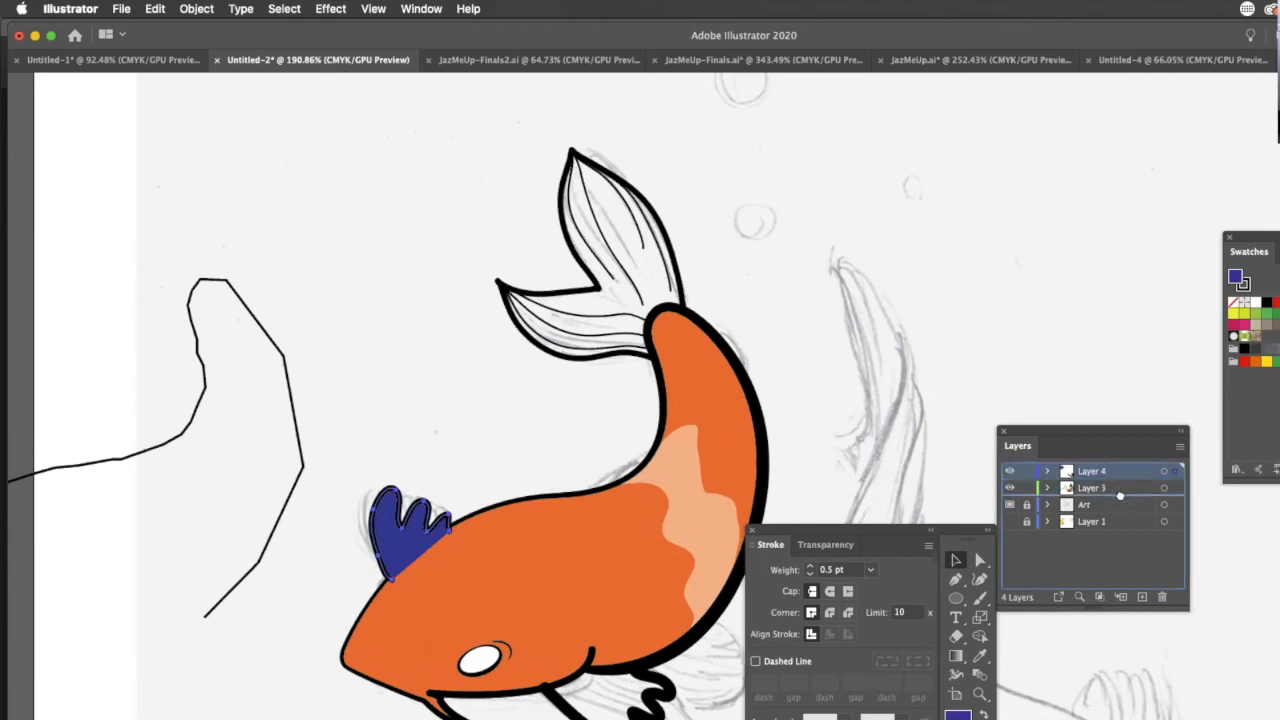
drag(1116, 494, 1114, 500)
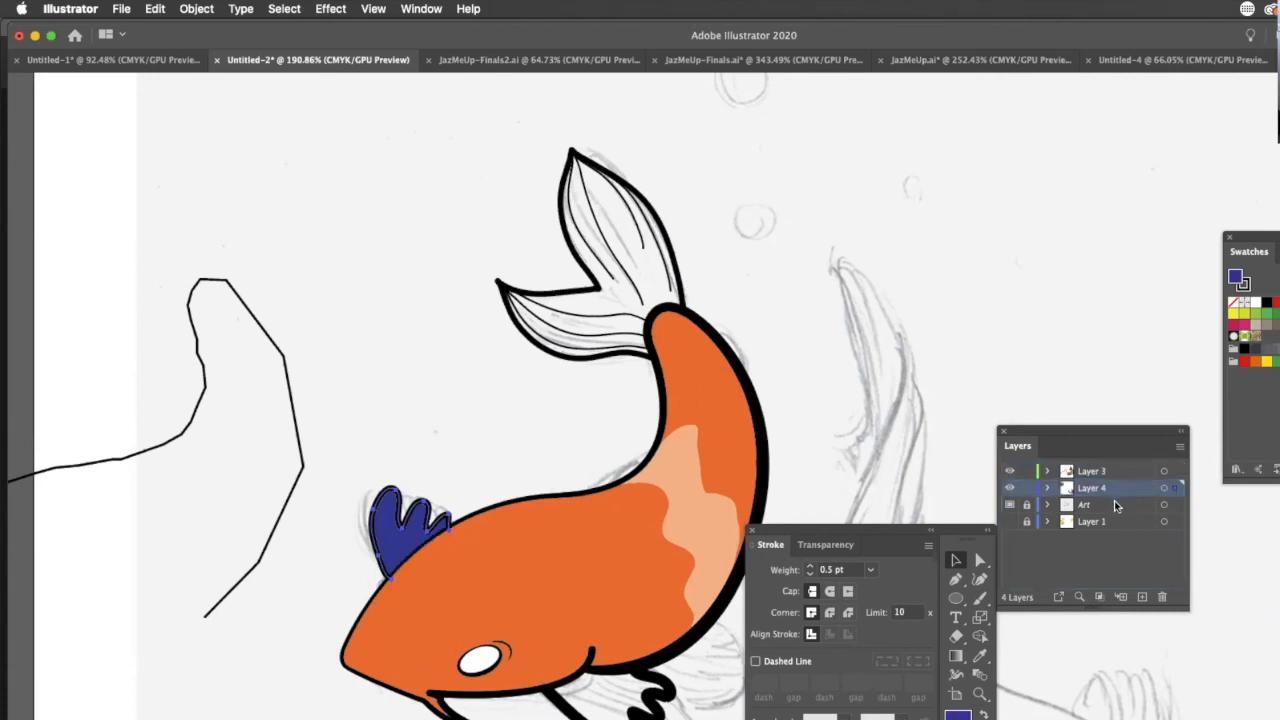
click(406, 606)
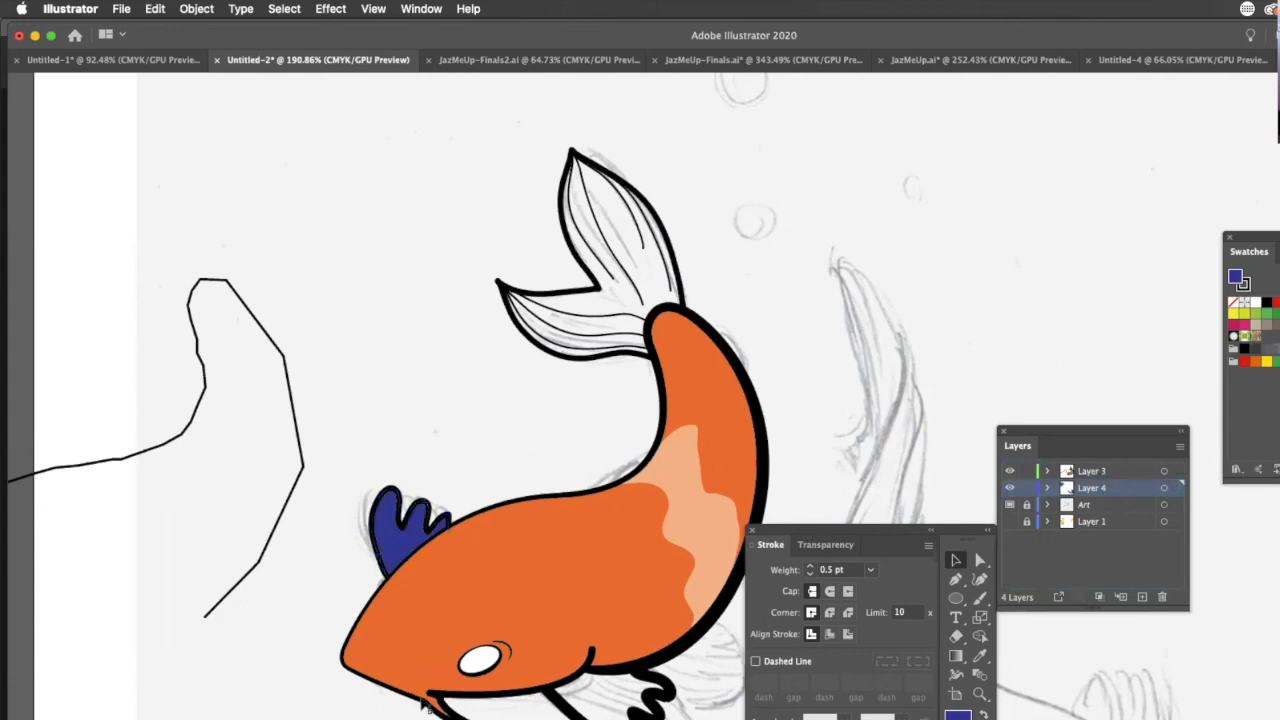
click(1256, 362)
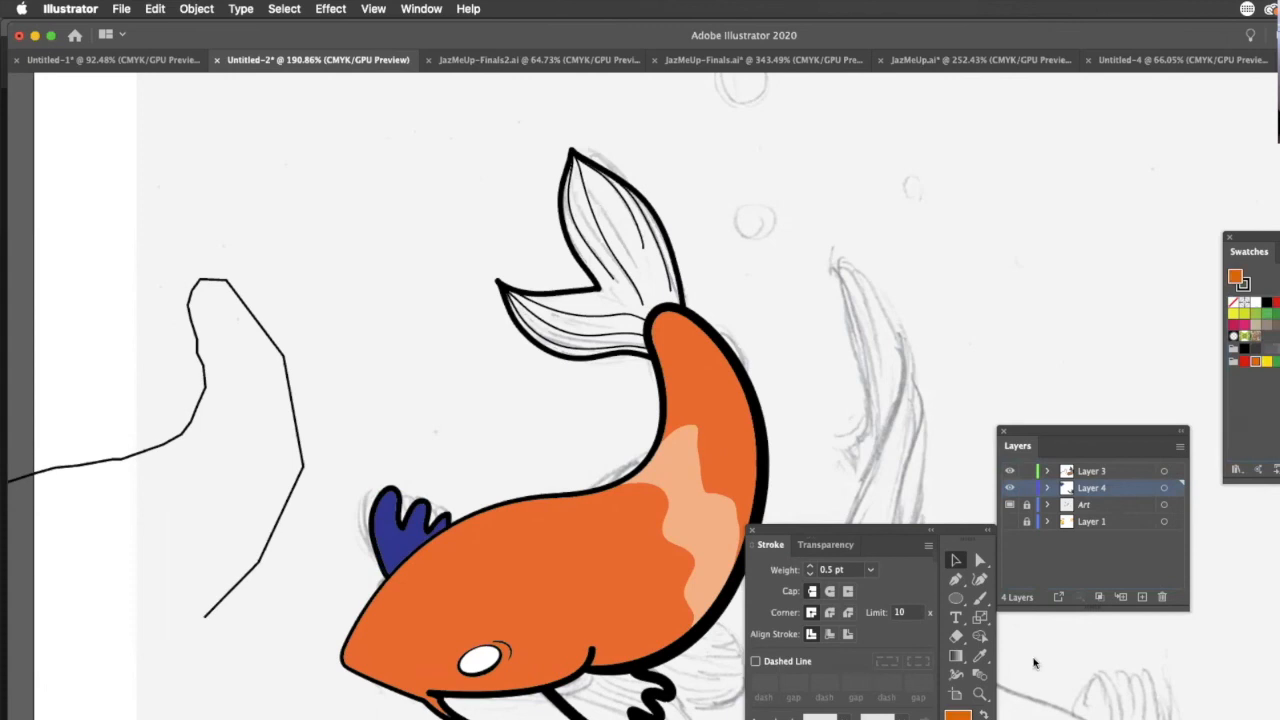
click(415, 556)
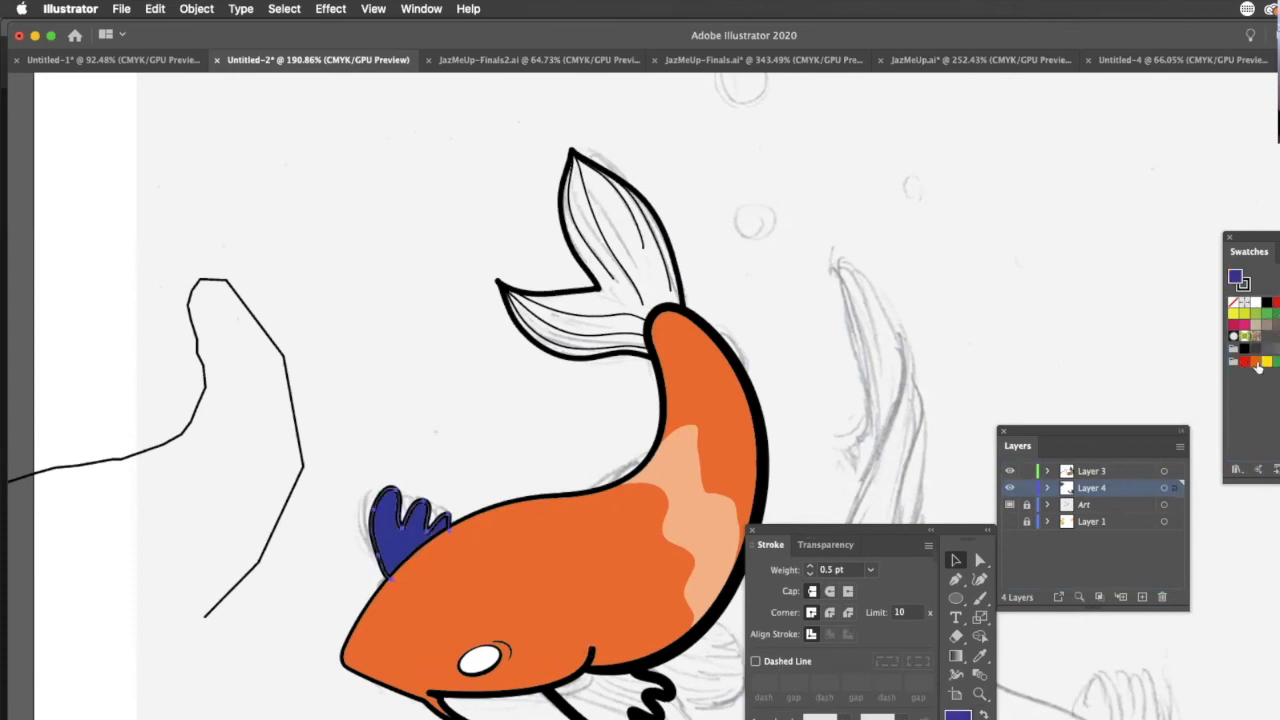
key(i)
click(405, 546)
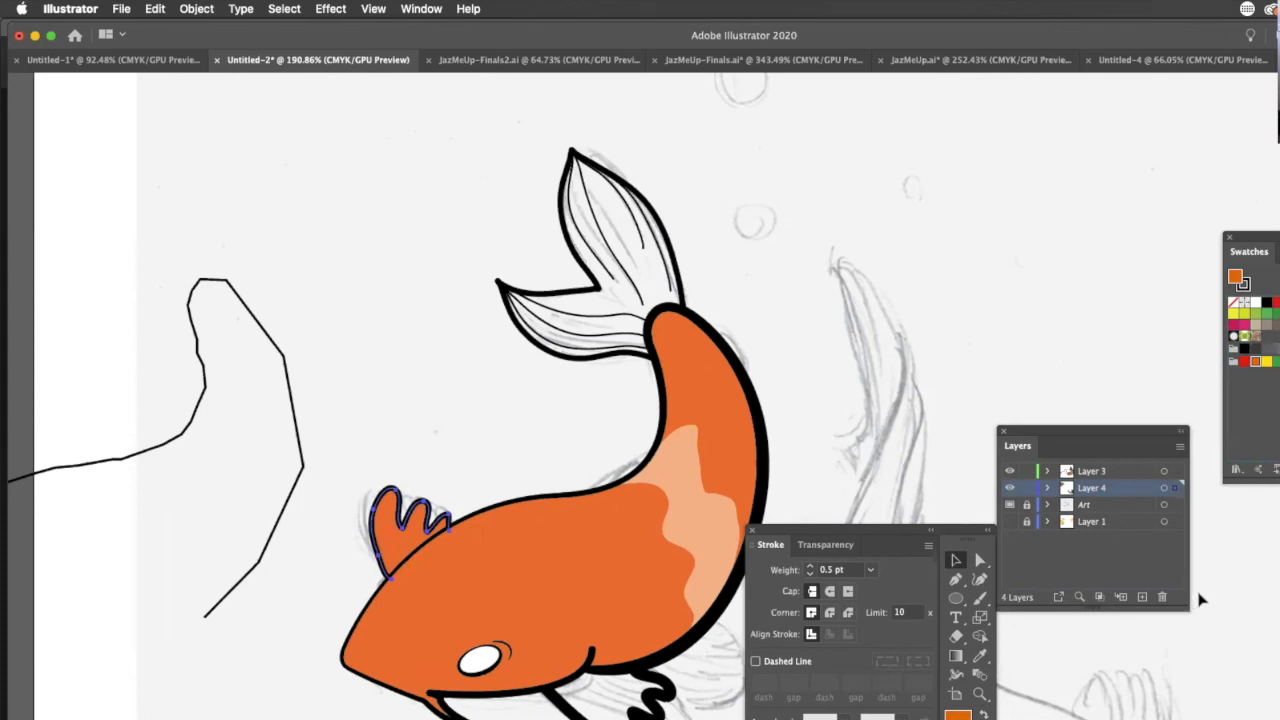
- Set the lower fin's stroke weight to 0.5 pt and fill it with light blue
click(662, 700)
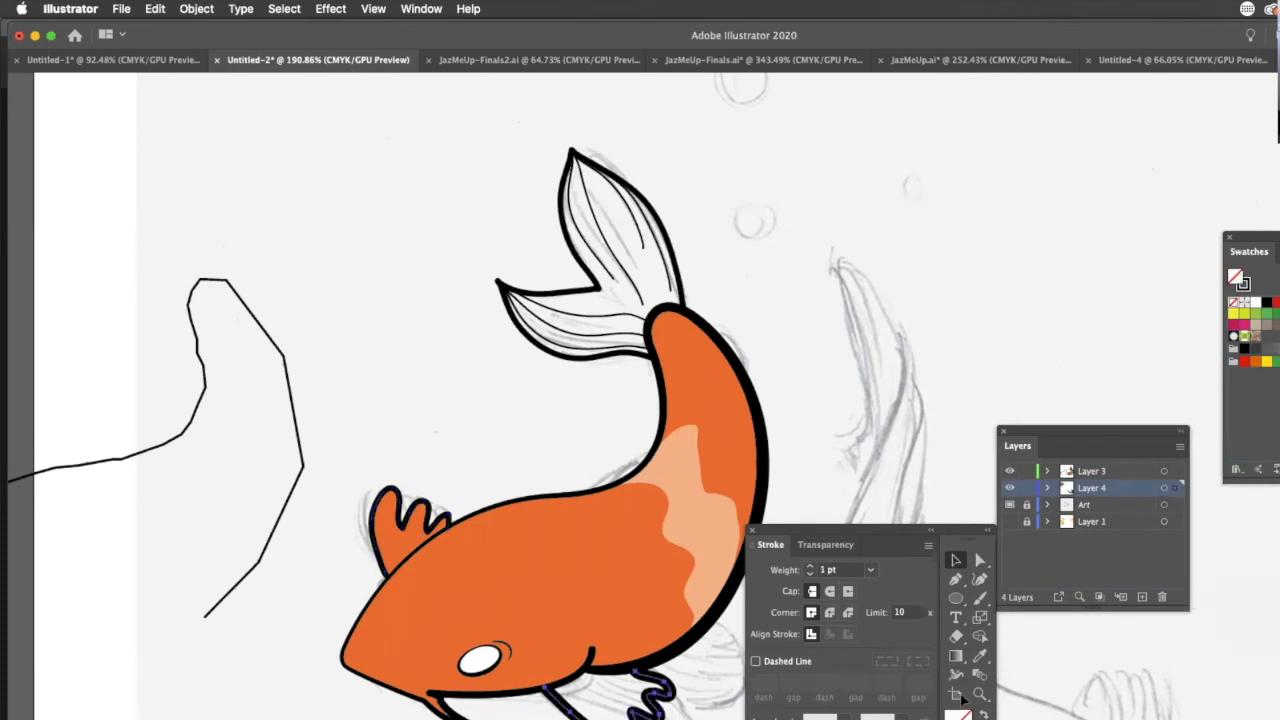
click(870, 570)
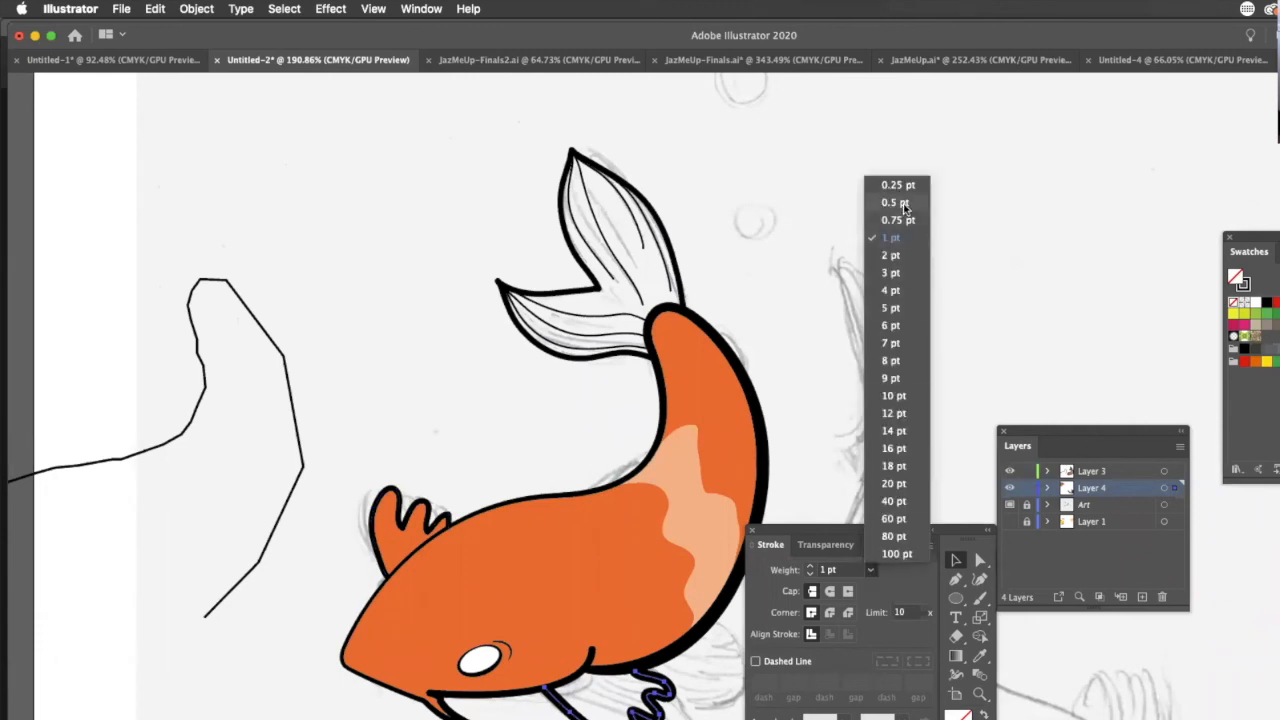
click(905, 203)
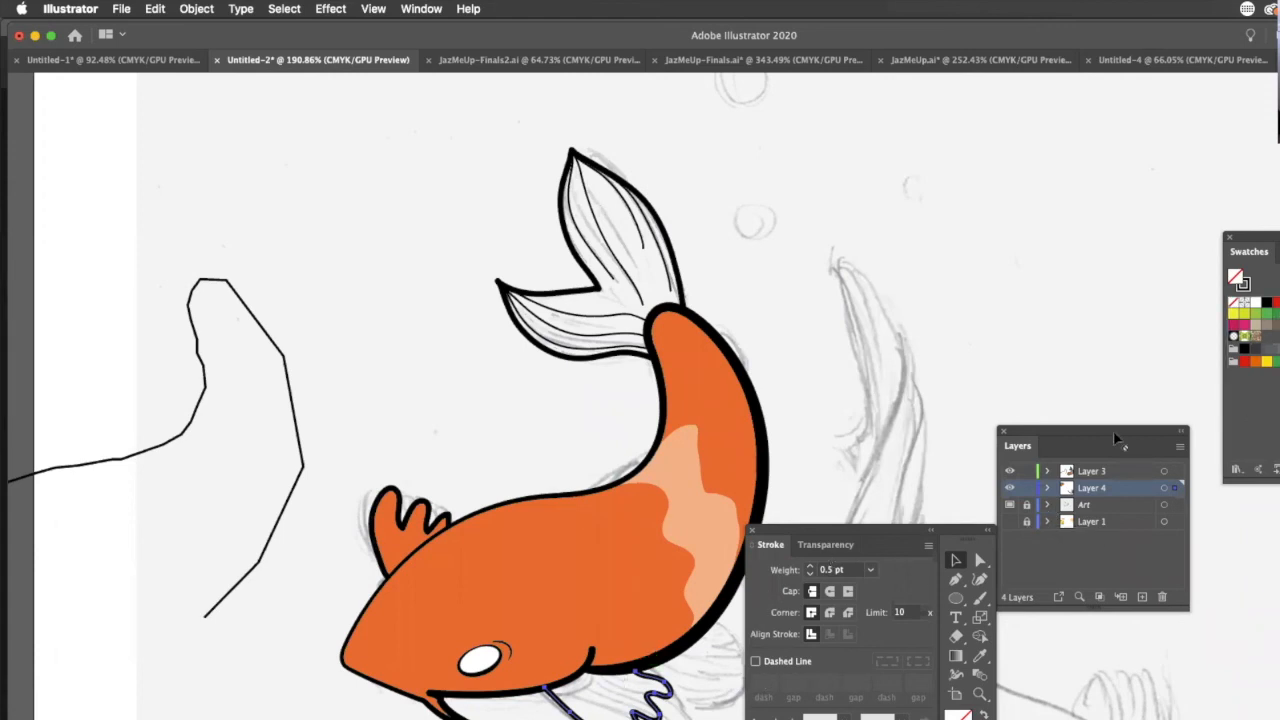
key(comma)
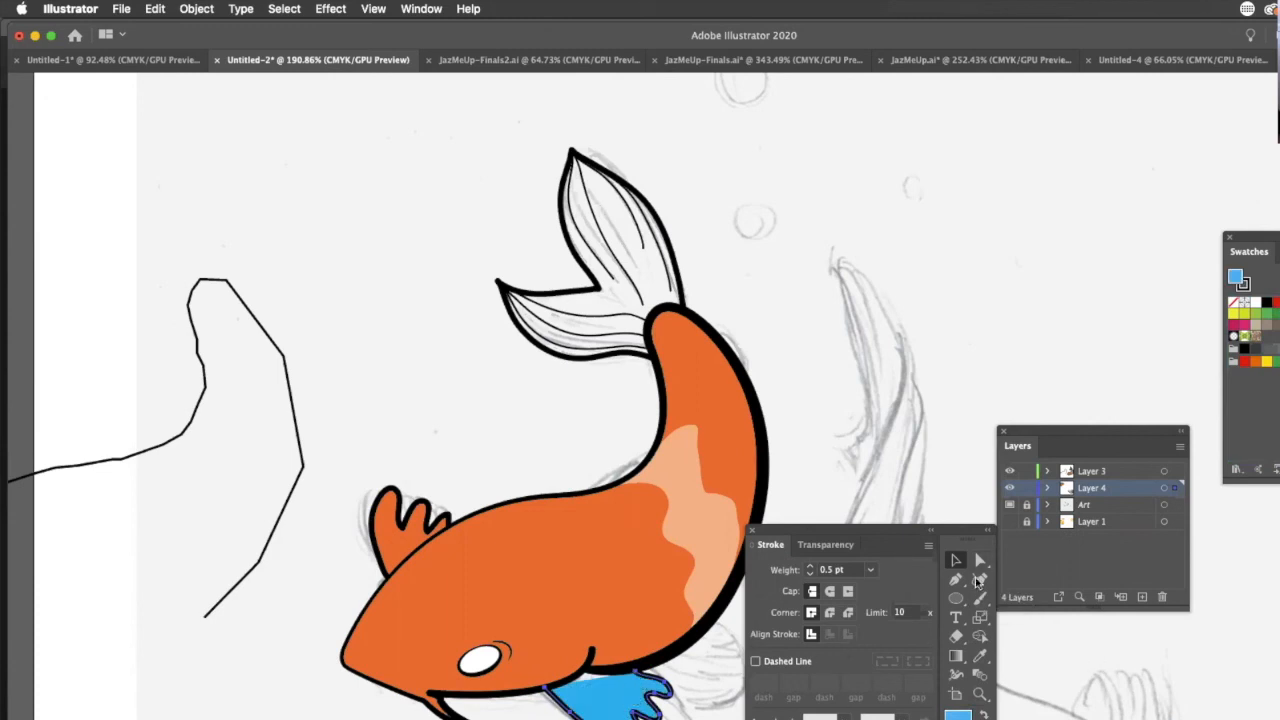
- Close the lower fin's open path with the Pen tool by joining its two ends under the body, and deselect it
click(958, 581)
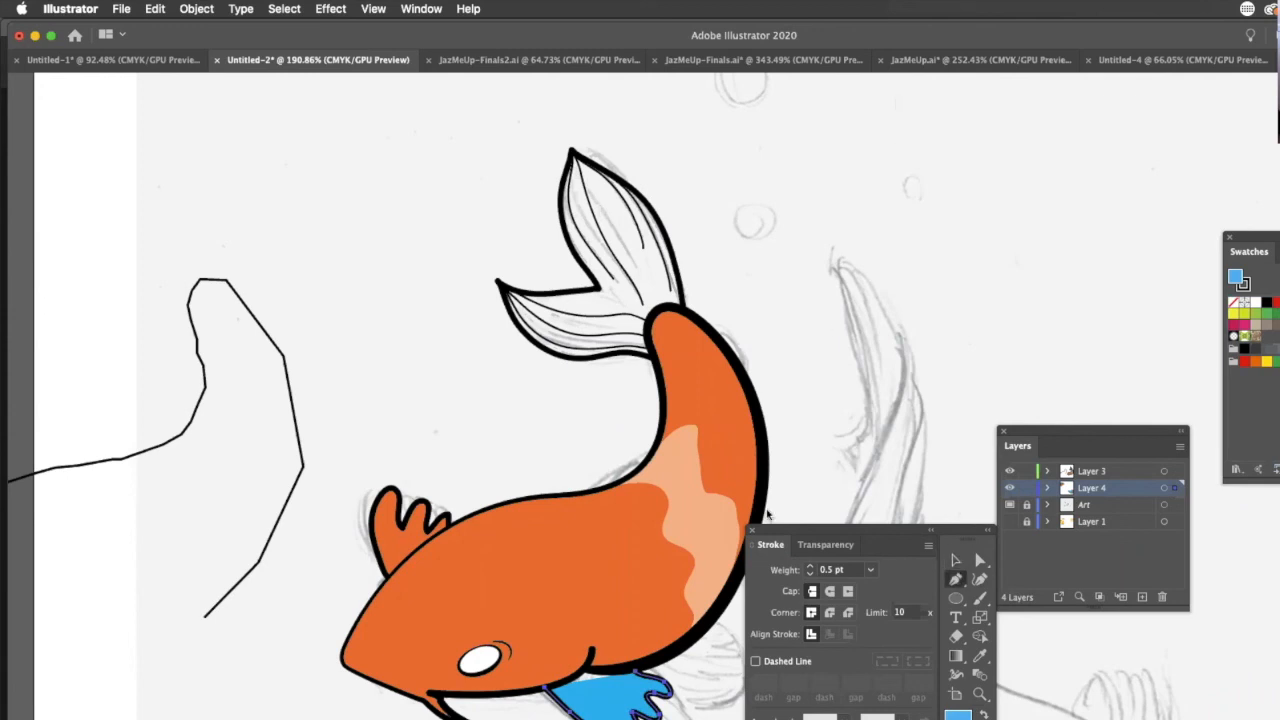
click(546, 688)
drag(636, 672, 676, 718)
key(super+shift+a)
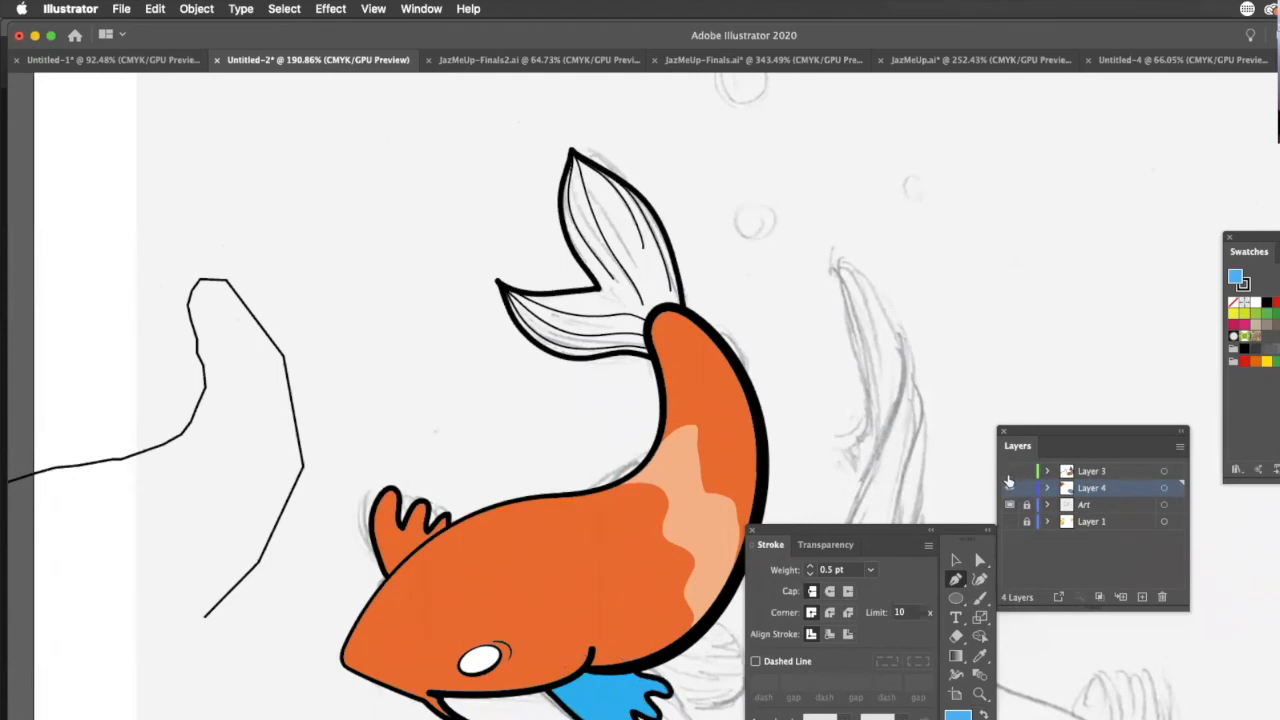
- Hide the Art layer holding the pencil sketch while keeping Layer 3 and Layer 4 shown, and view the whole artboard
click(1008, 485)
click(1008, 486)
click(1025, 521)
click(1009, 521)
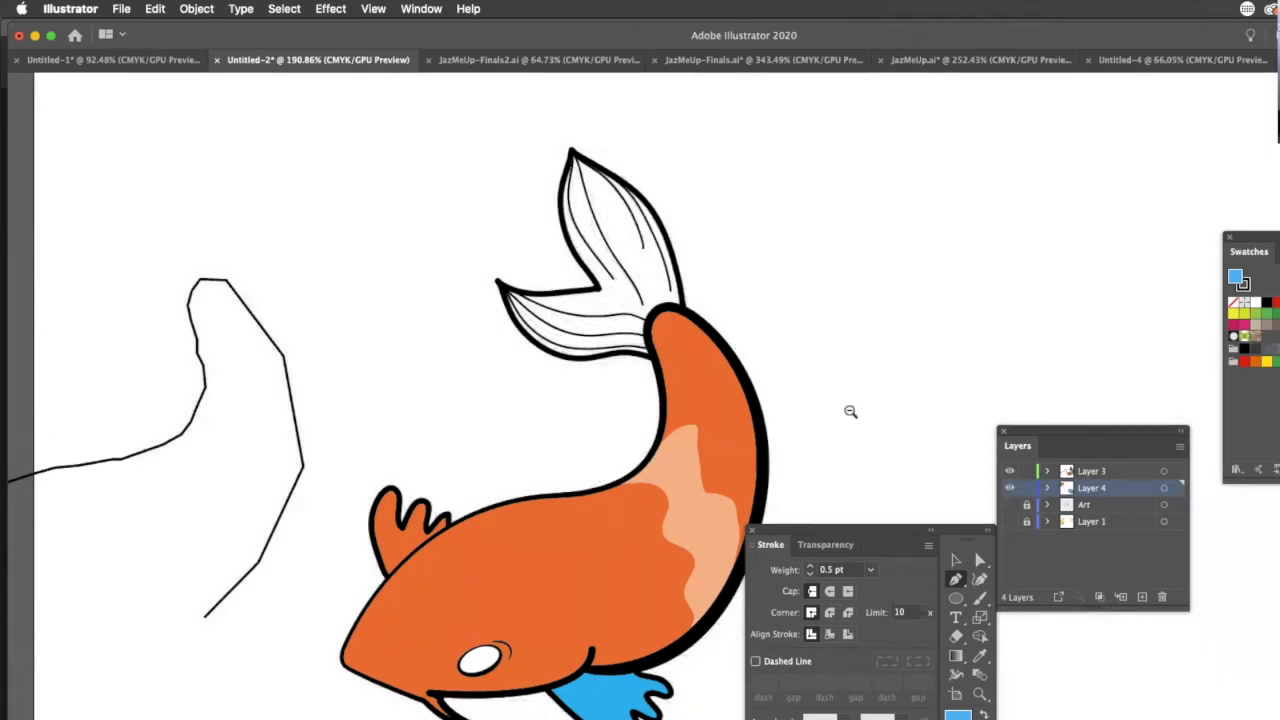
alt+super+click(850, 413)
alt+super+click(820, 420)
alt+super+click(820, 420)
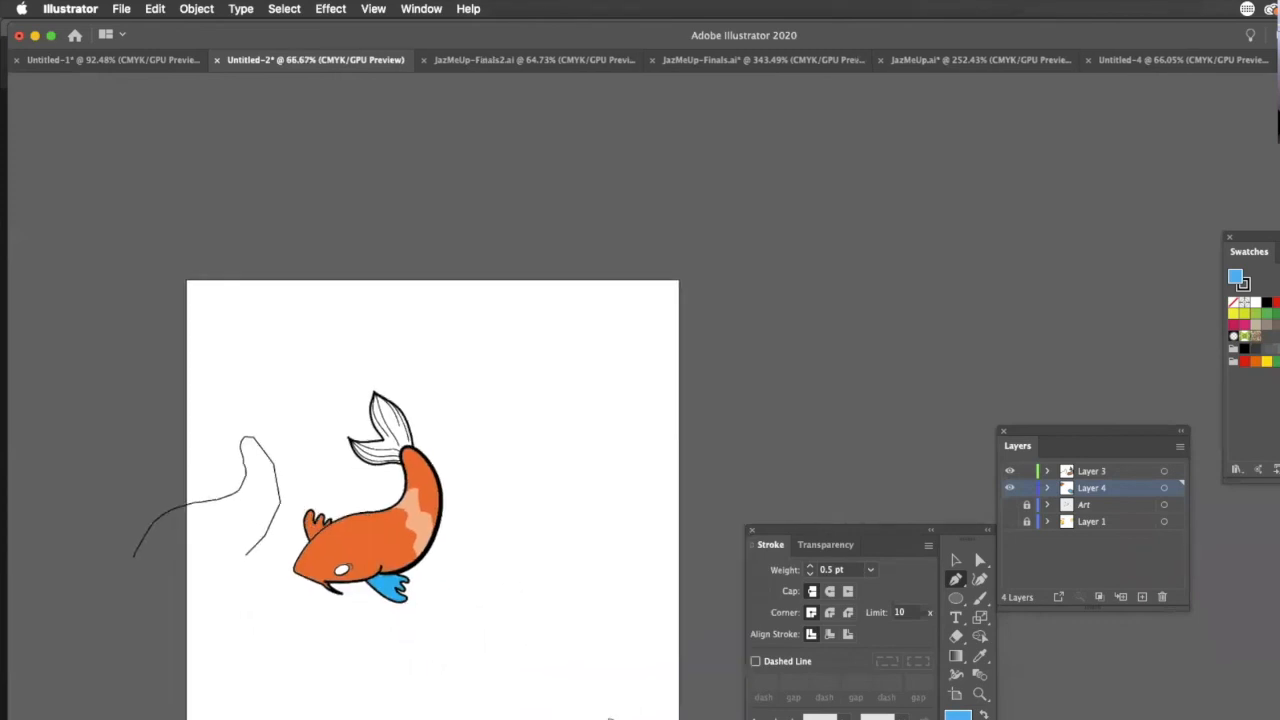